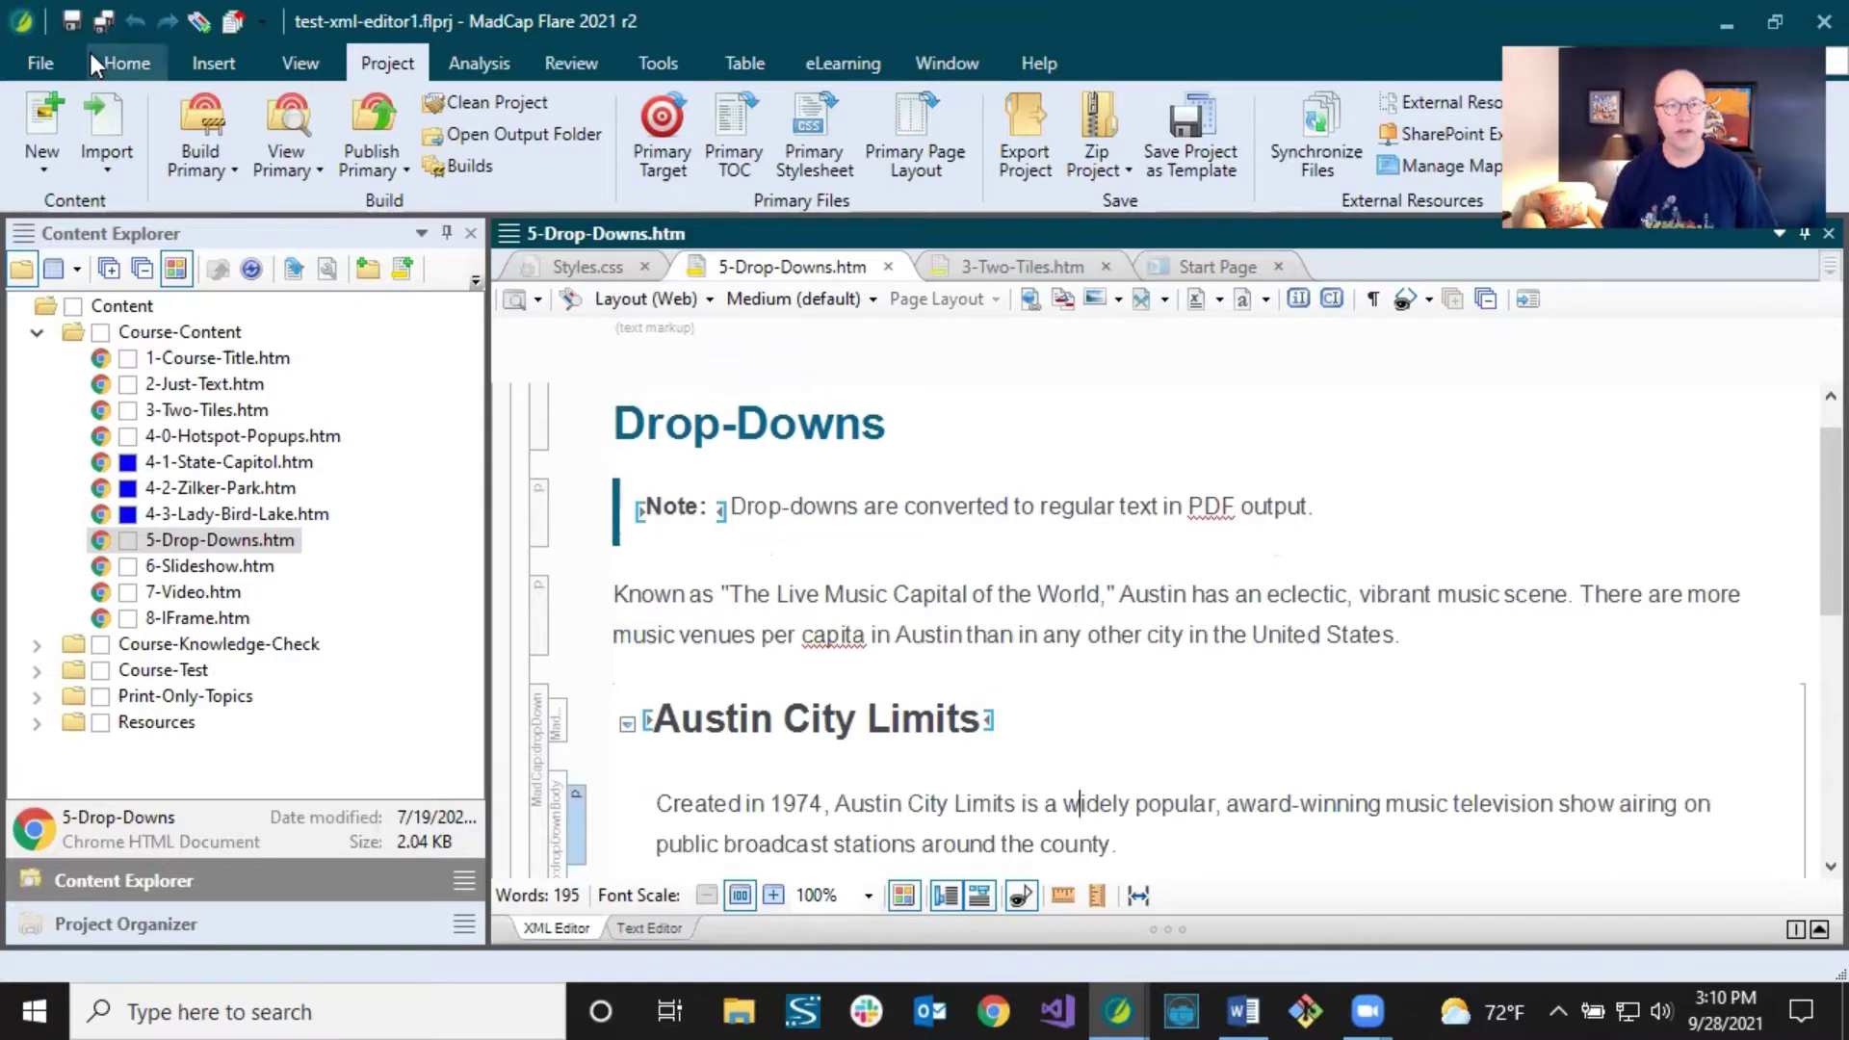
Place the cursor in the topic's Drop-Downs heading and examine the layout modes available for viewing the topic.
click(126, 62)
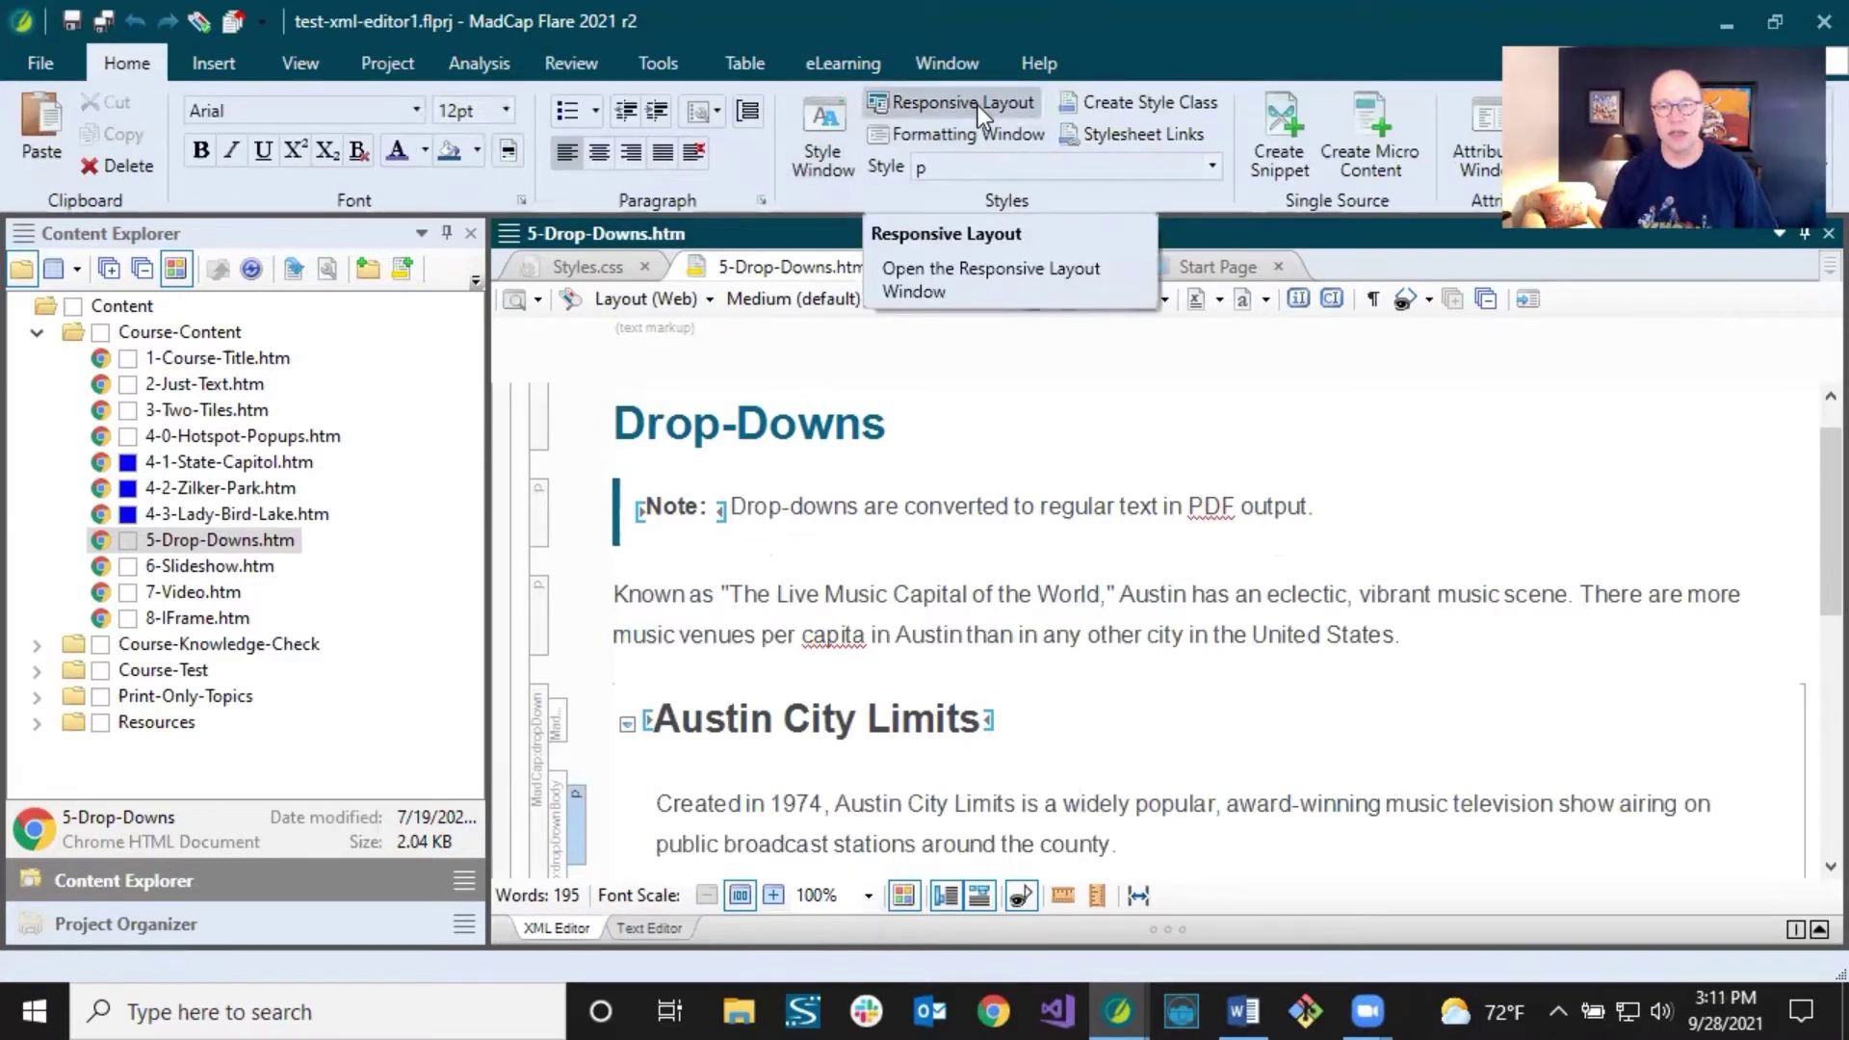
click(877, 422)
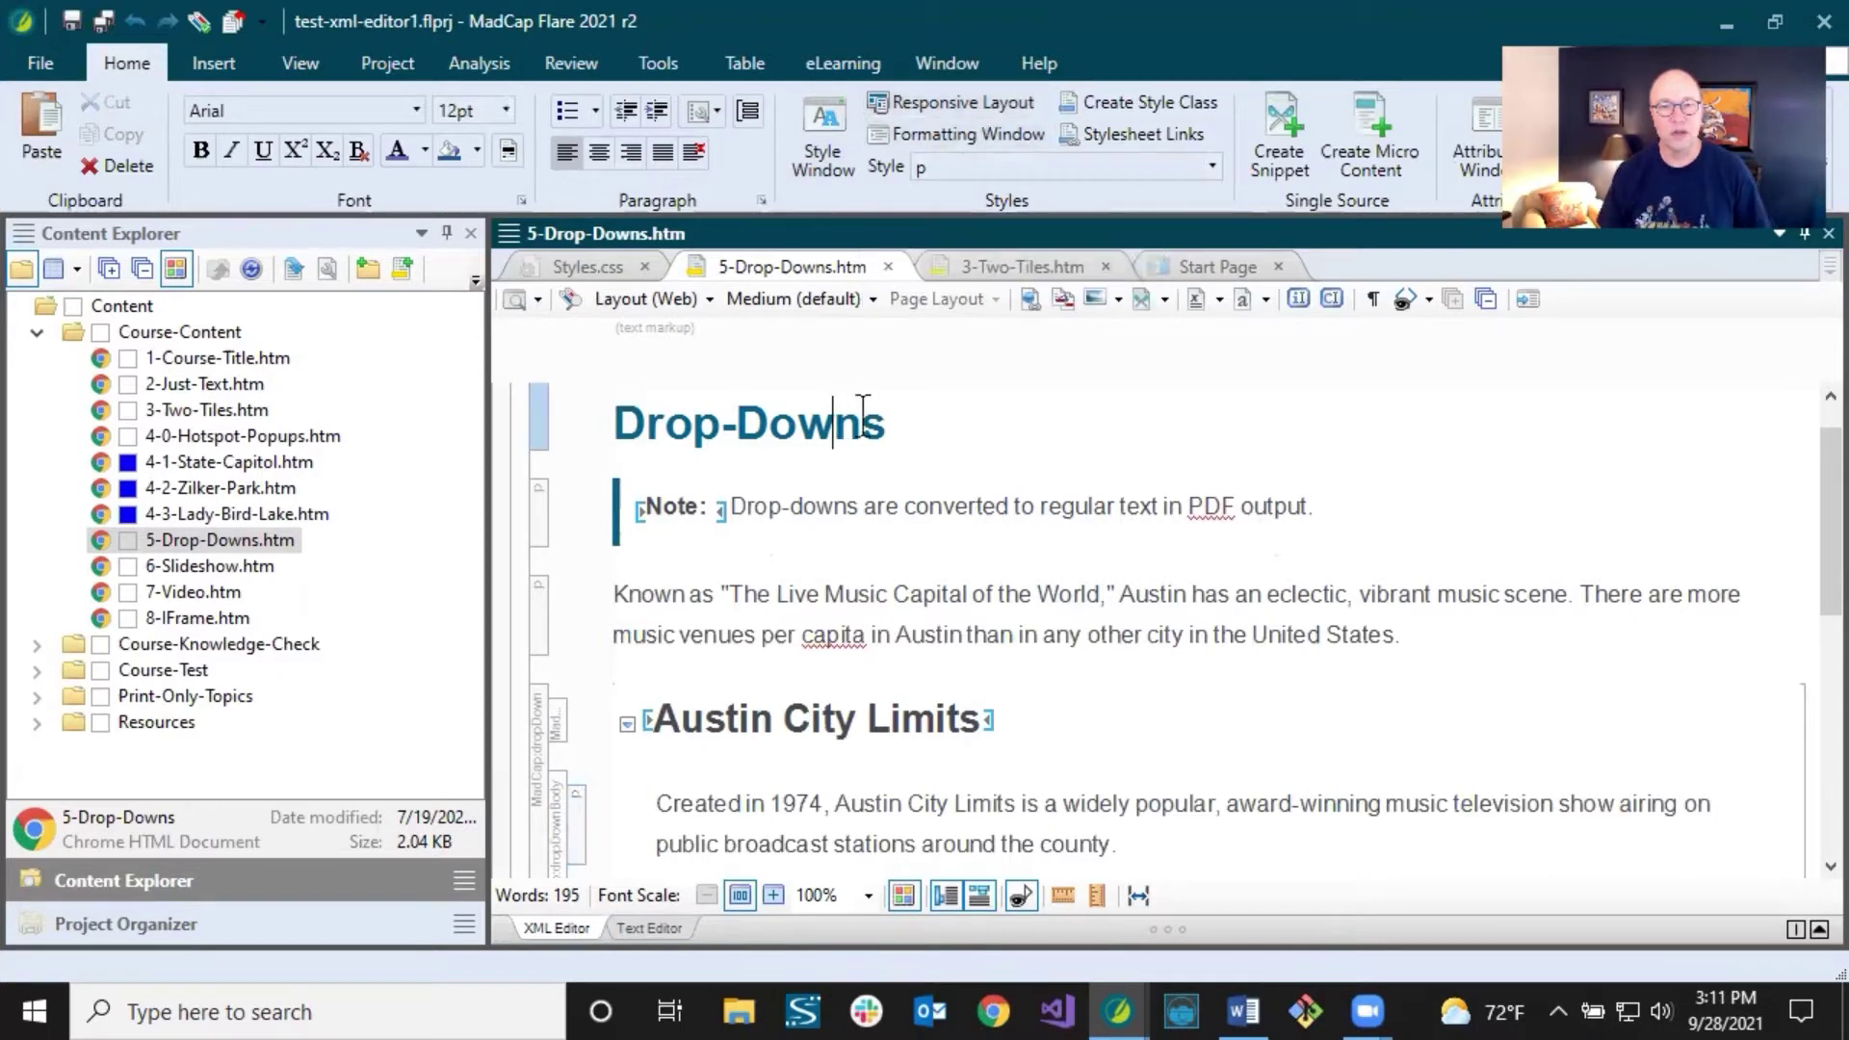
click(833, 424)
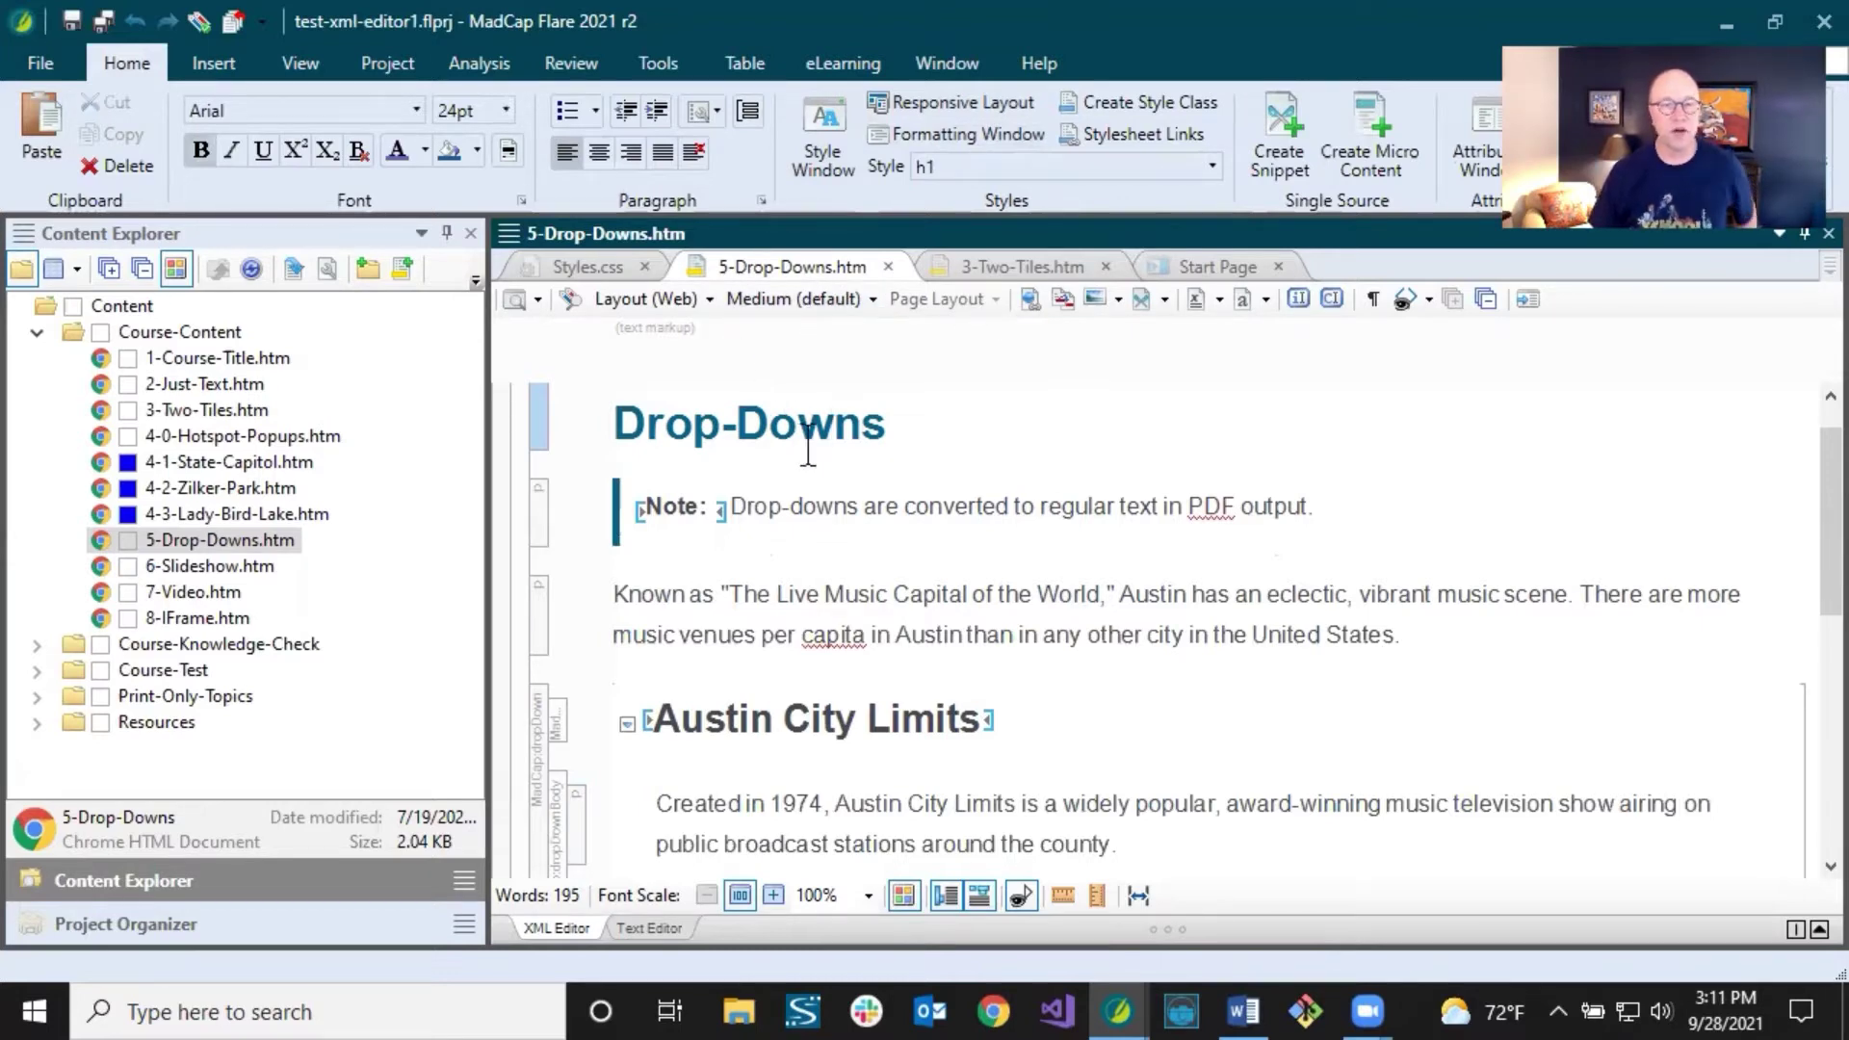
click(704, 305)
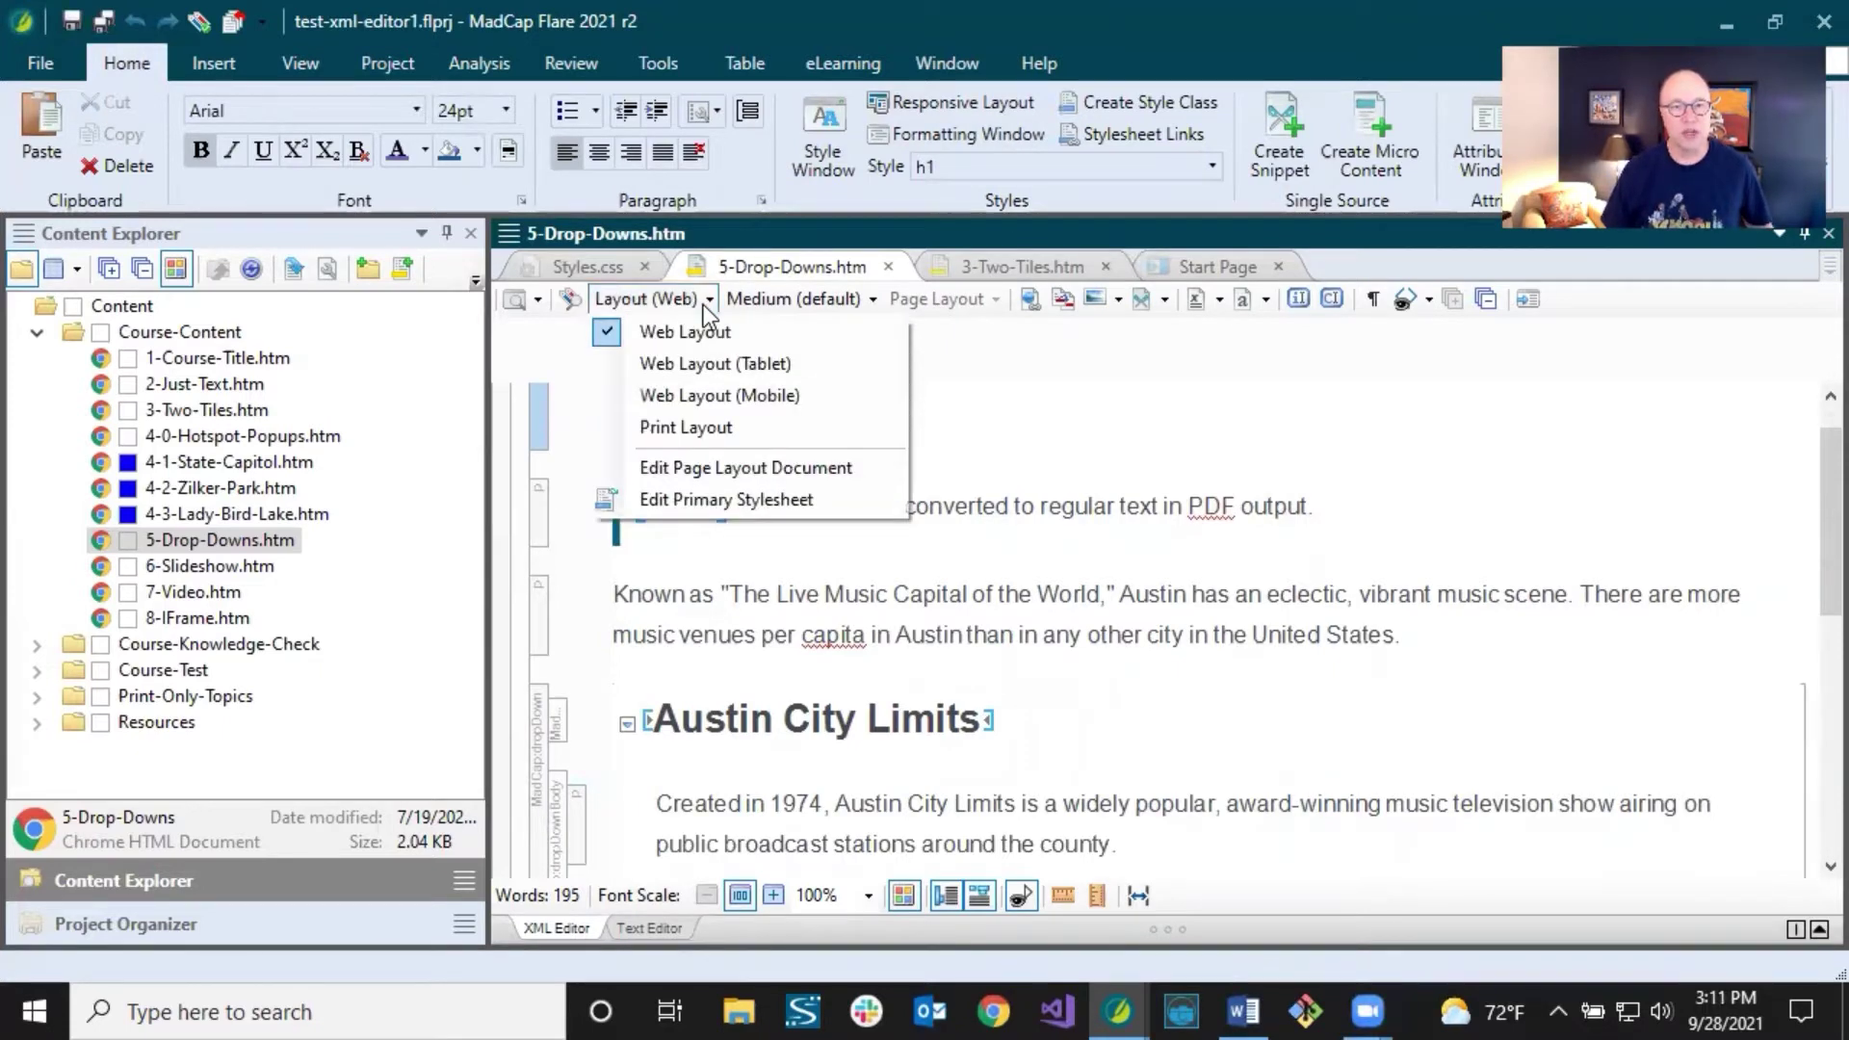
click(810, 333)
click(674, 298)
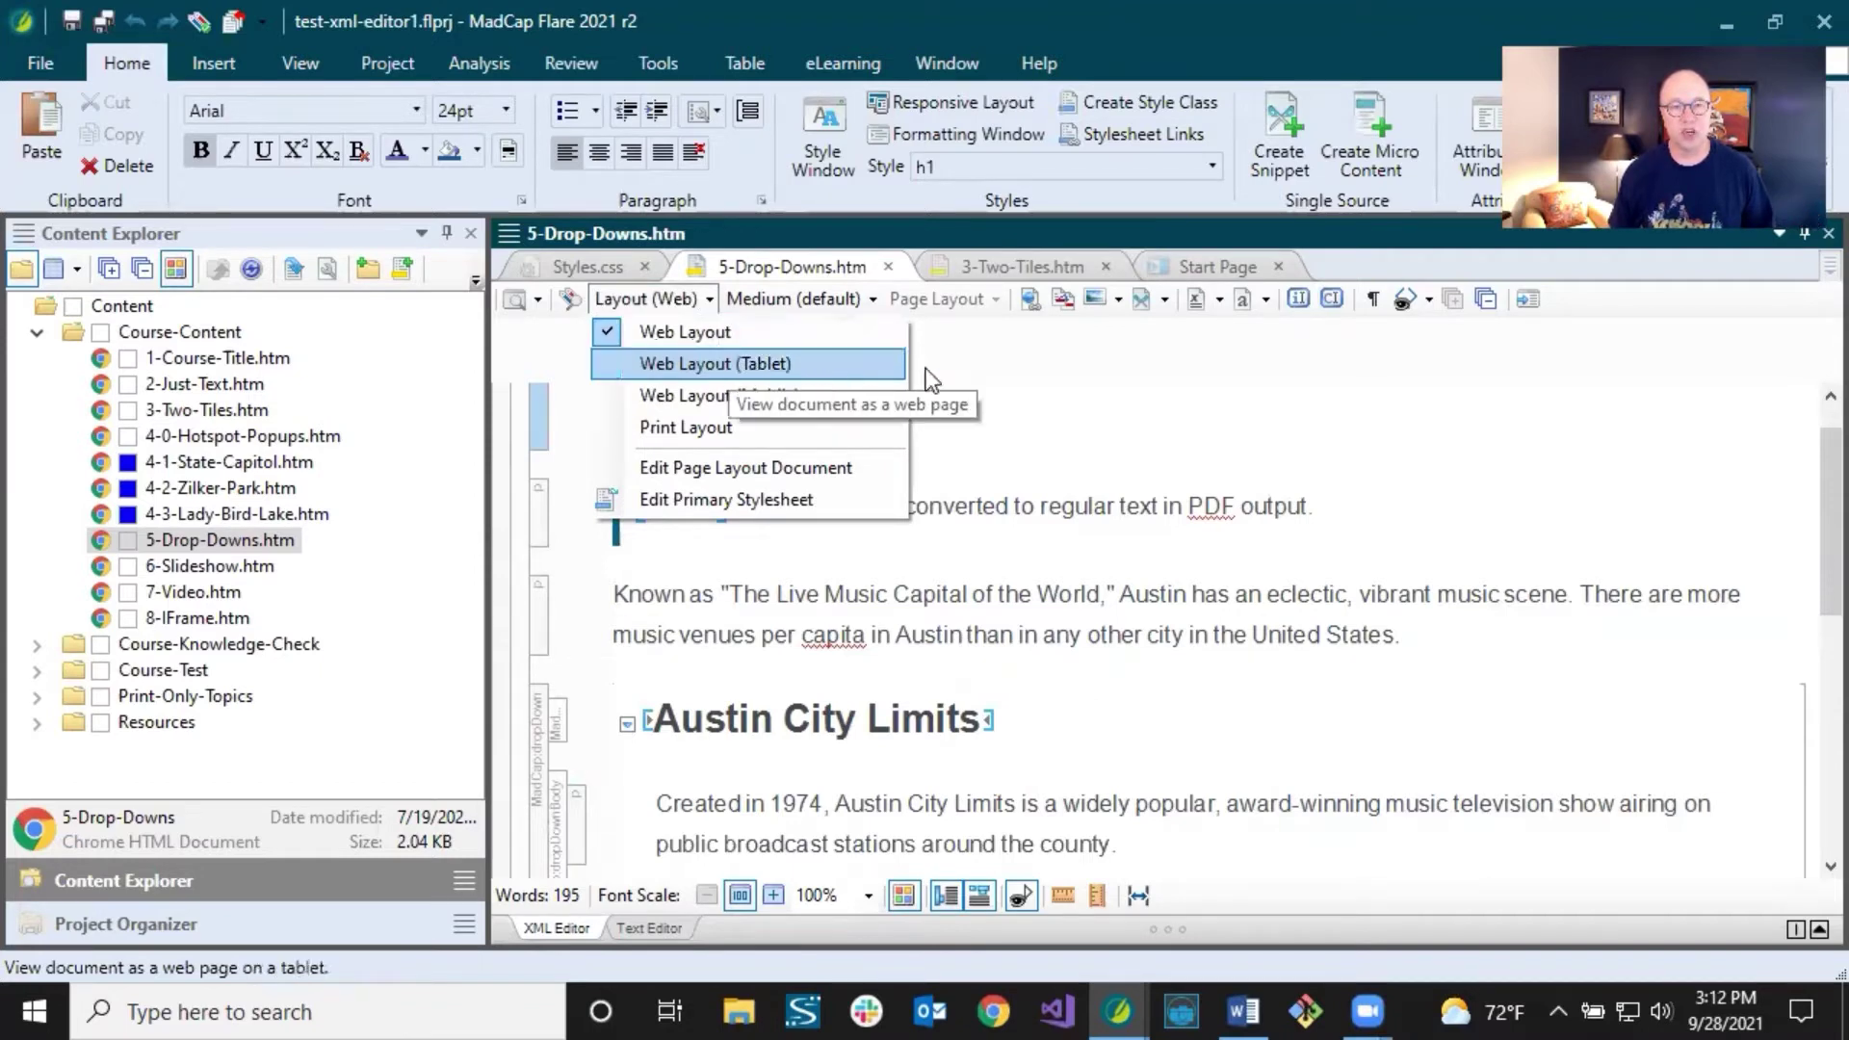
click(1002, 508)
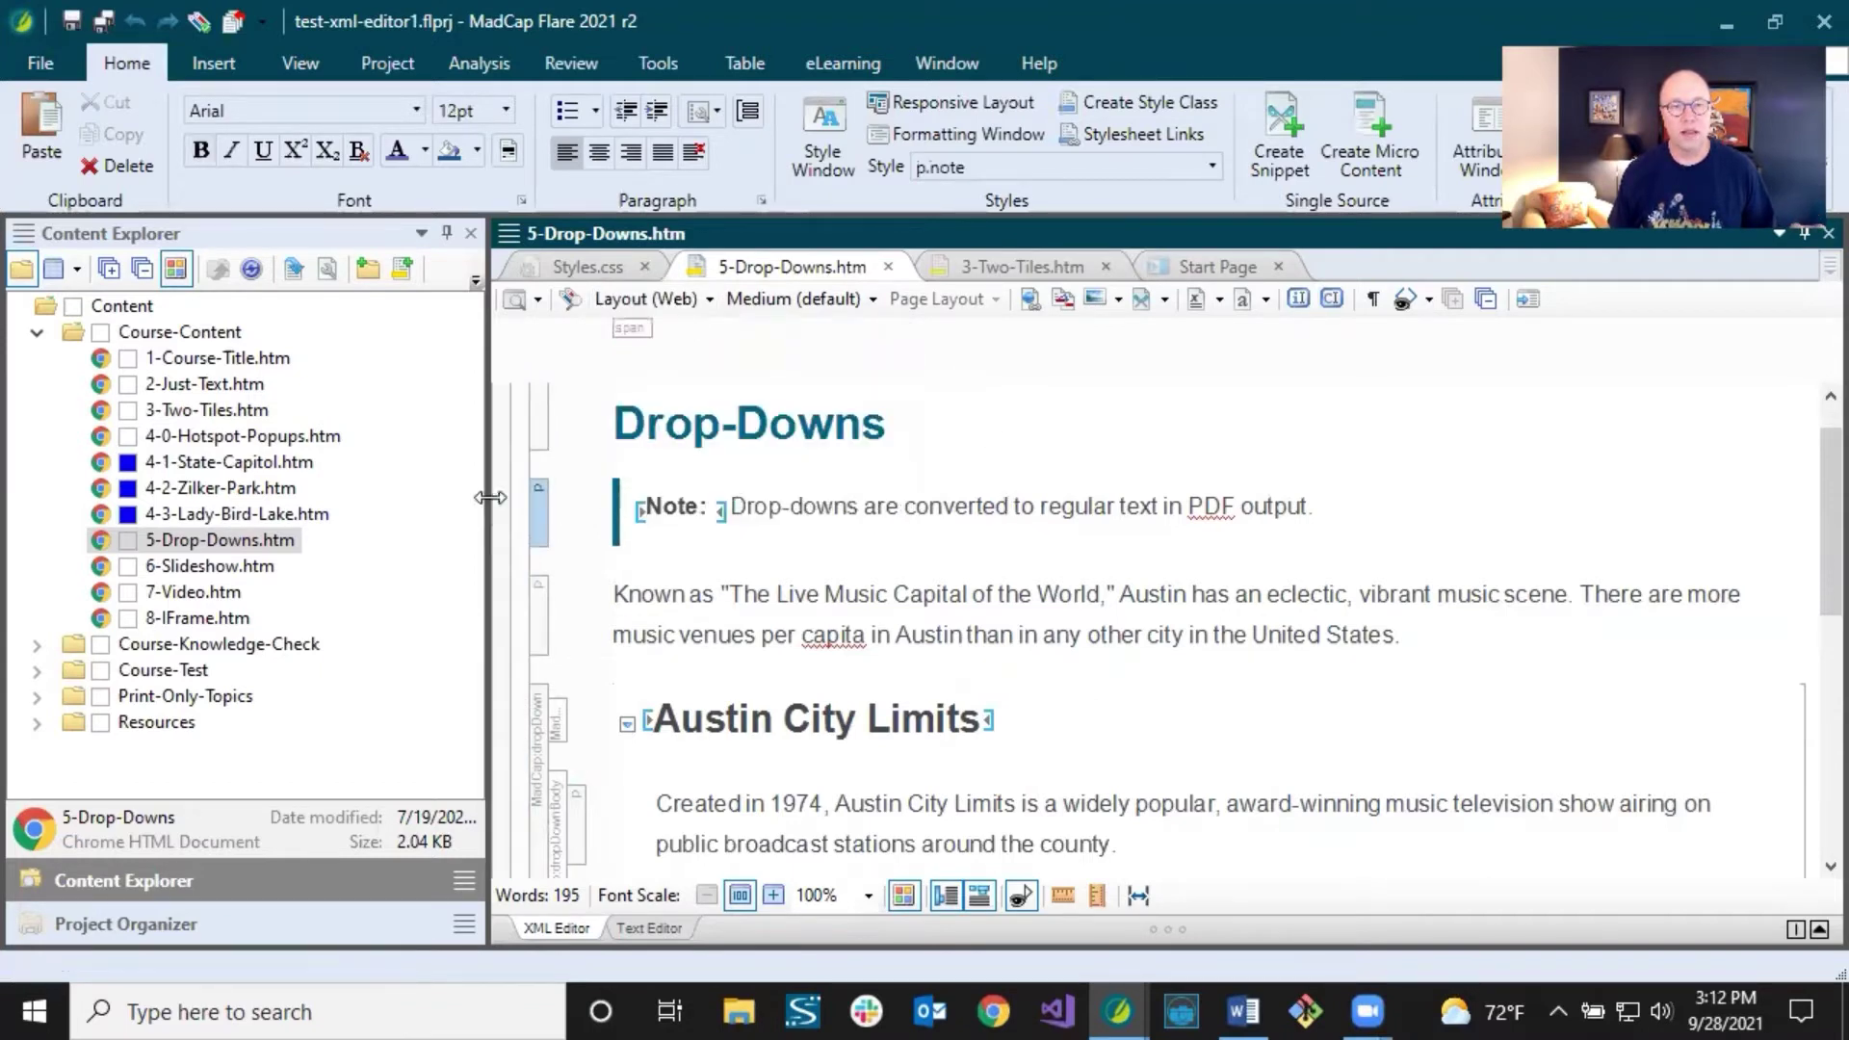
Narrow the Content Explorer to widen the topic editor, and check the layout mode options again.
drag(487, 495, 284, 493)
click(660, 423)
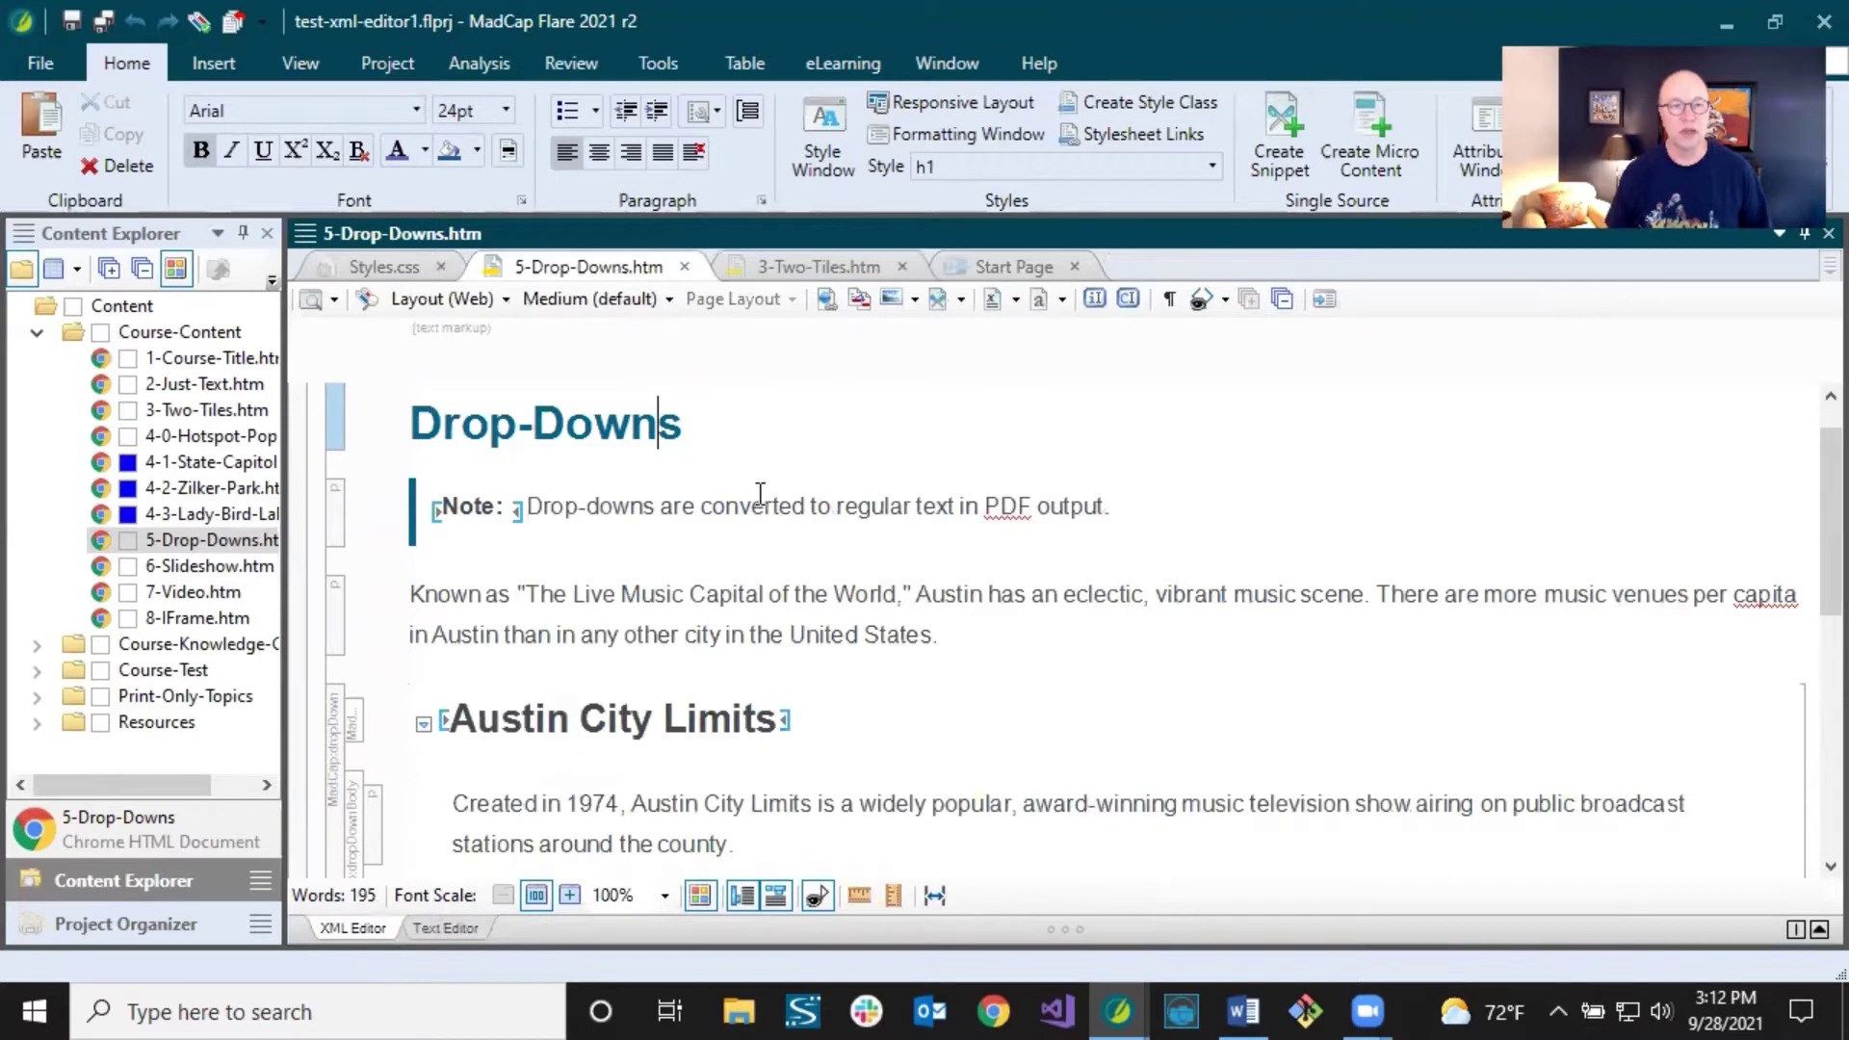
drag(284, 503, 186, 502)
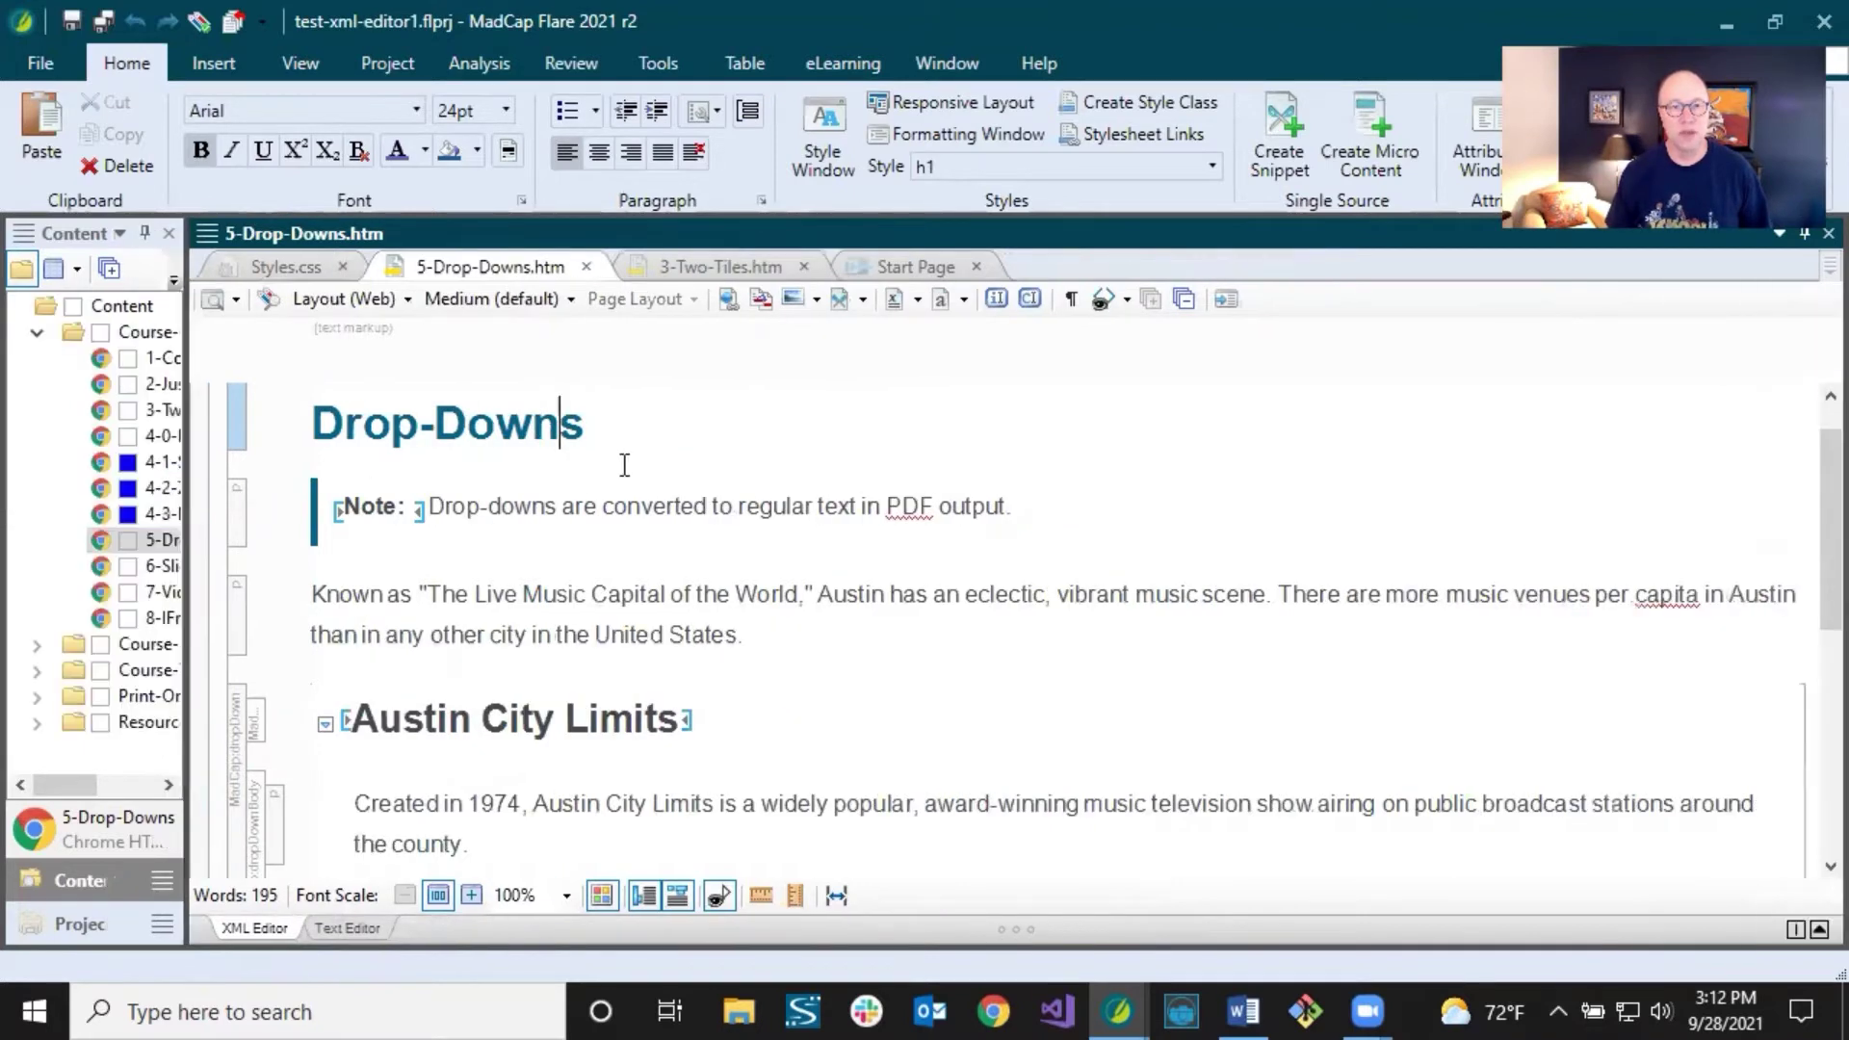
click(517, 443)
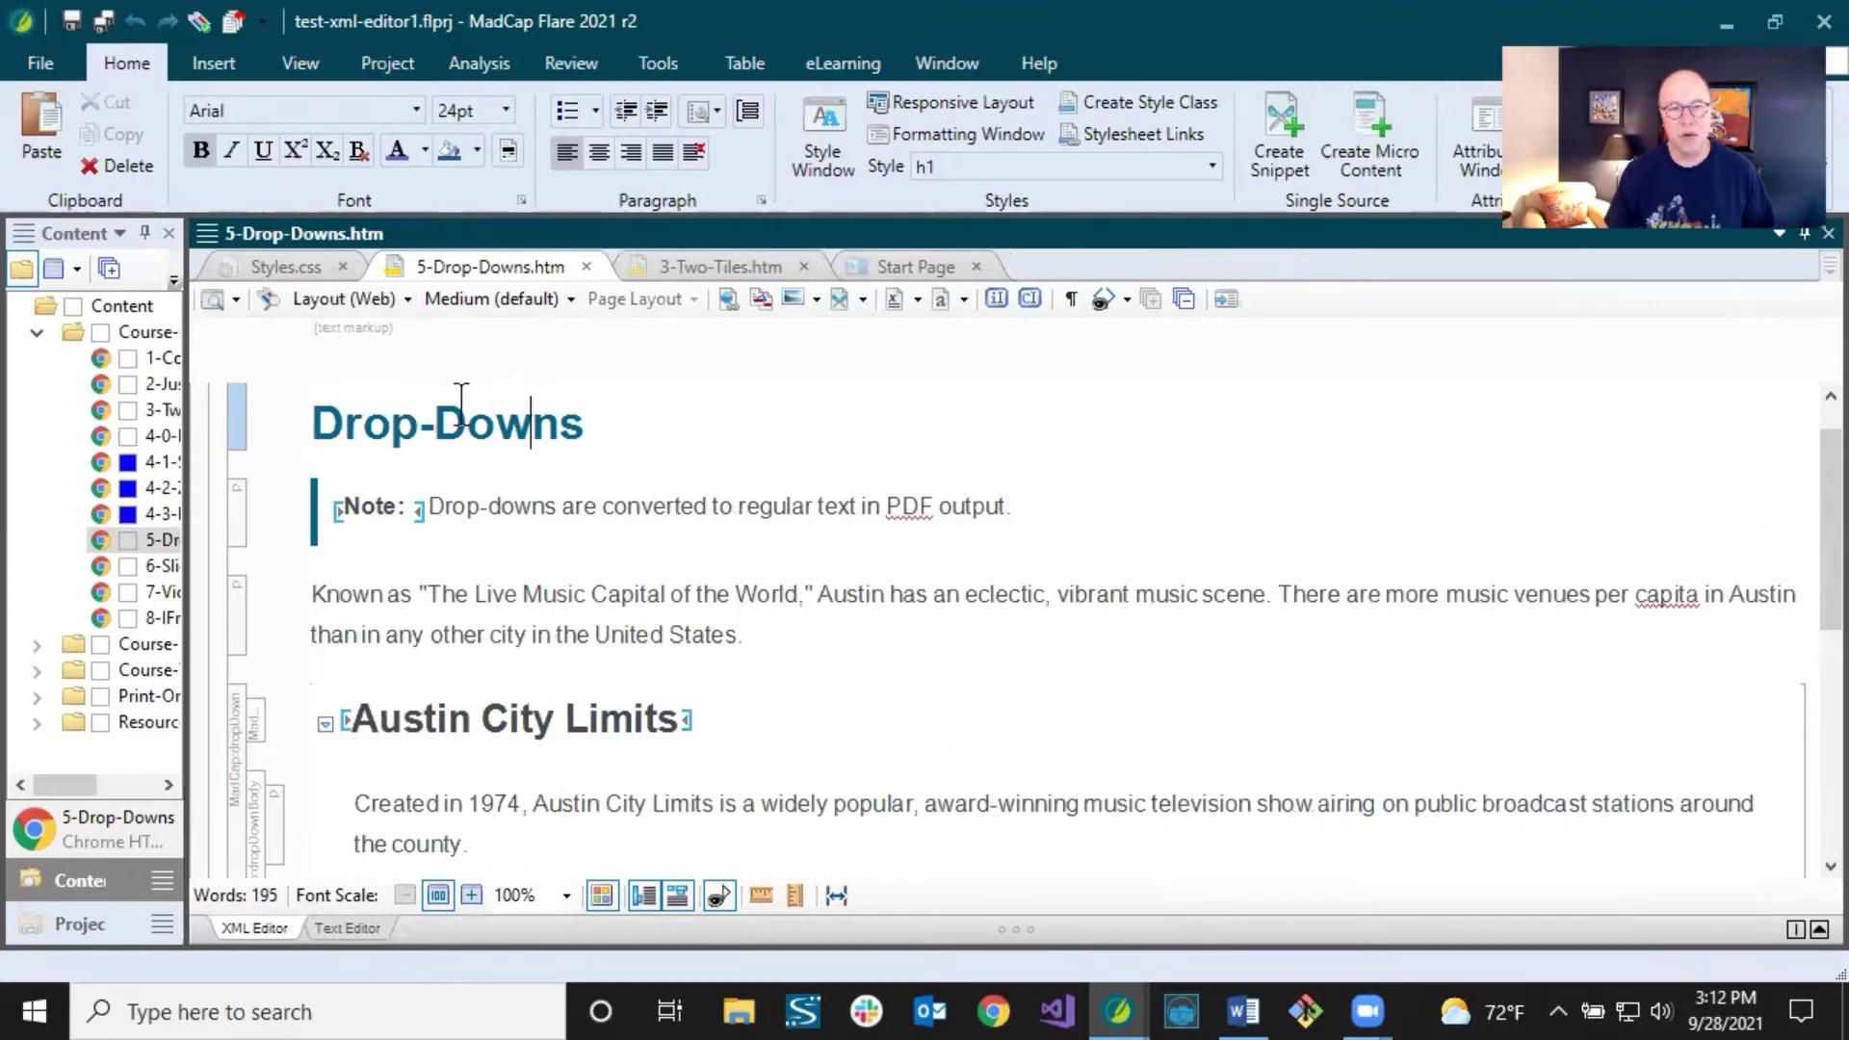
click(390, 298)
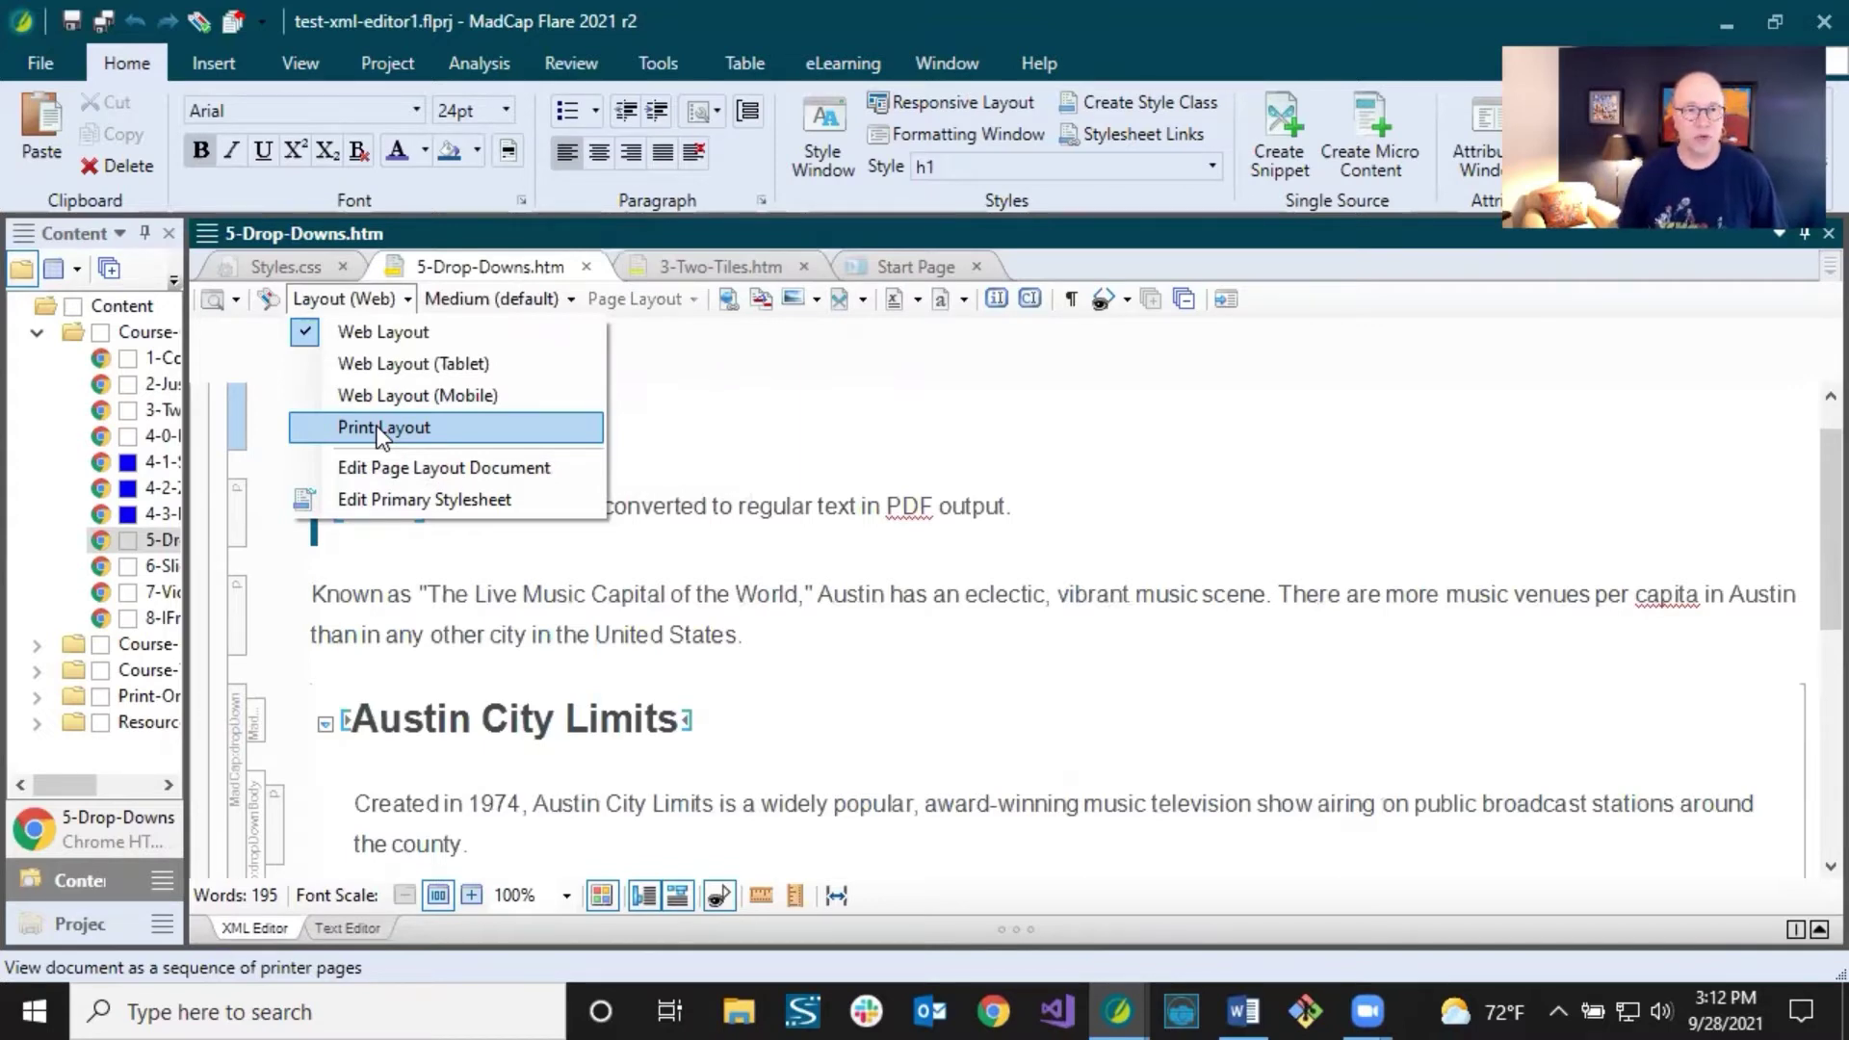
click(183, 453)
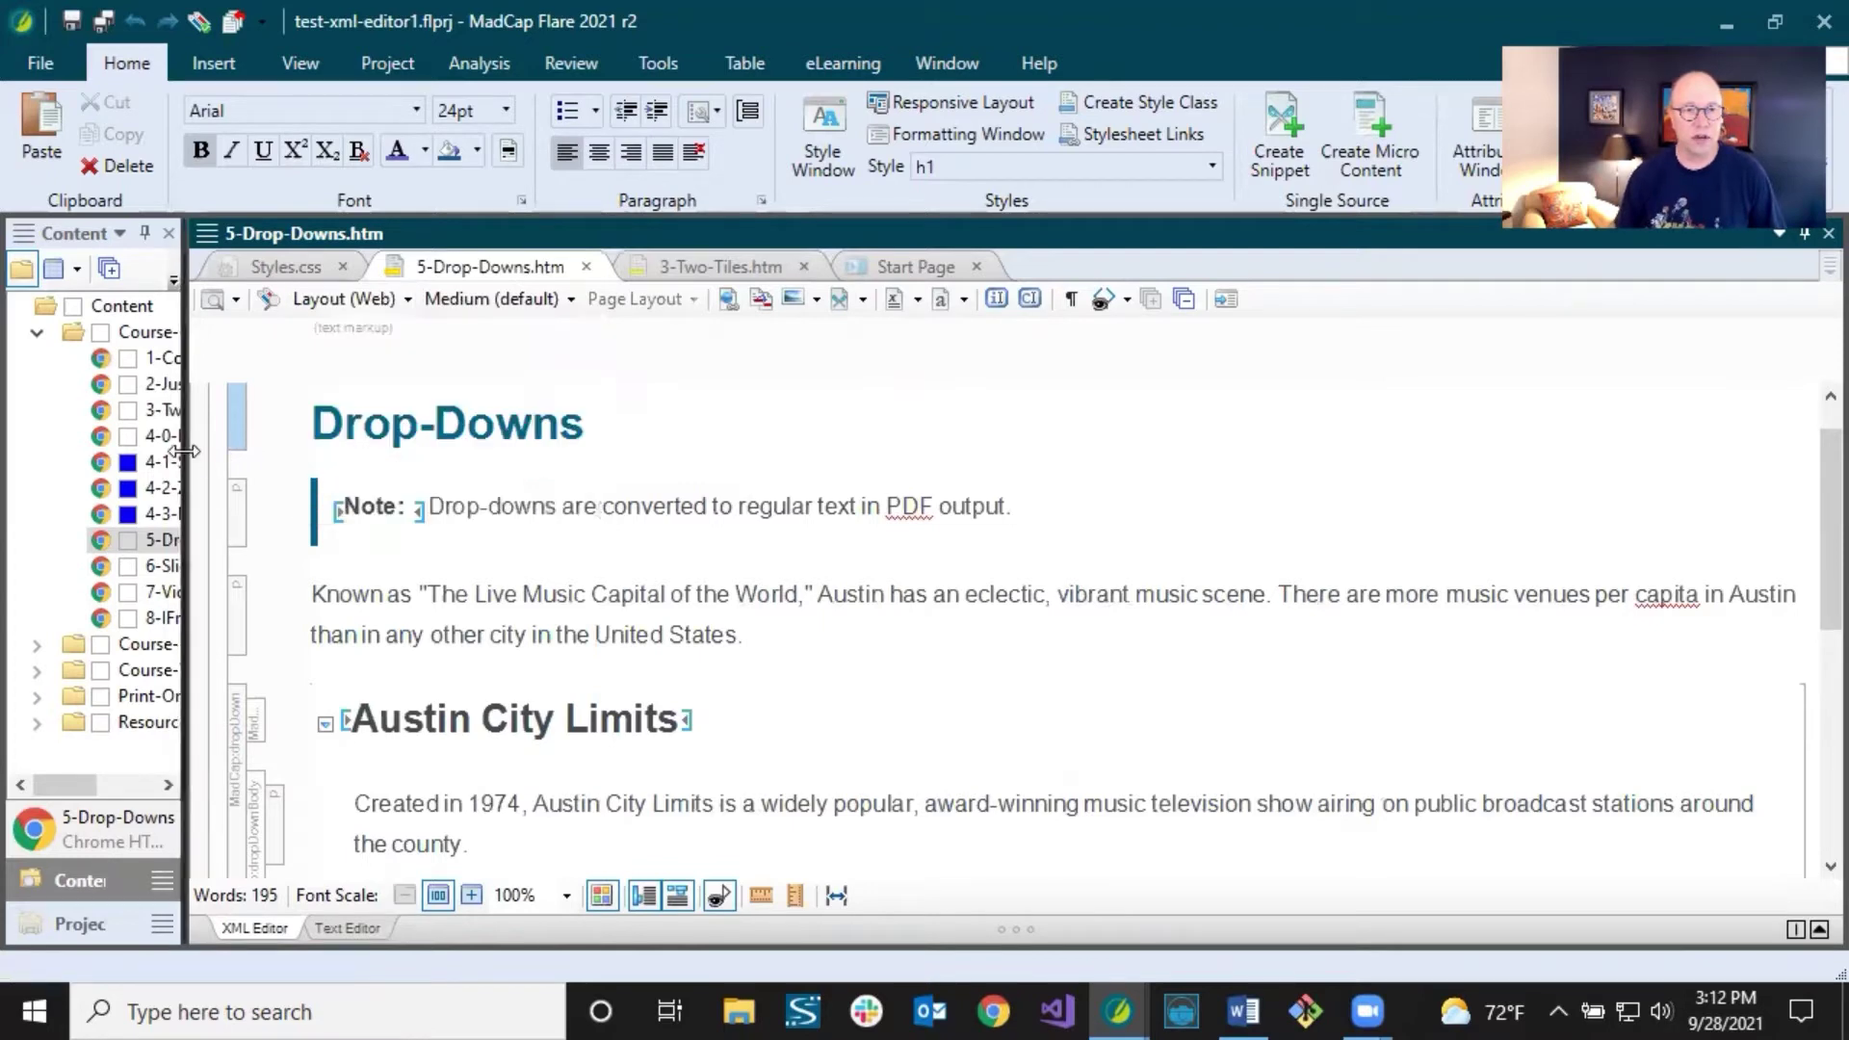
Widen the Content Explorer, expand the Resources folder's TemplatePages and PageLayouts subfolders, and select Chapters.flpgl.
drag(183, 453, 481, 458)
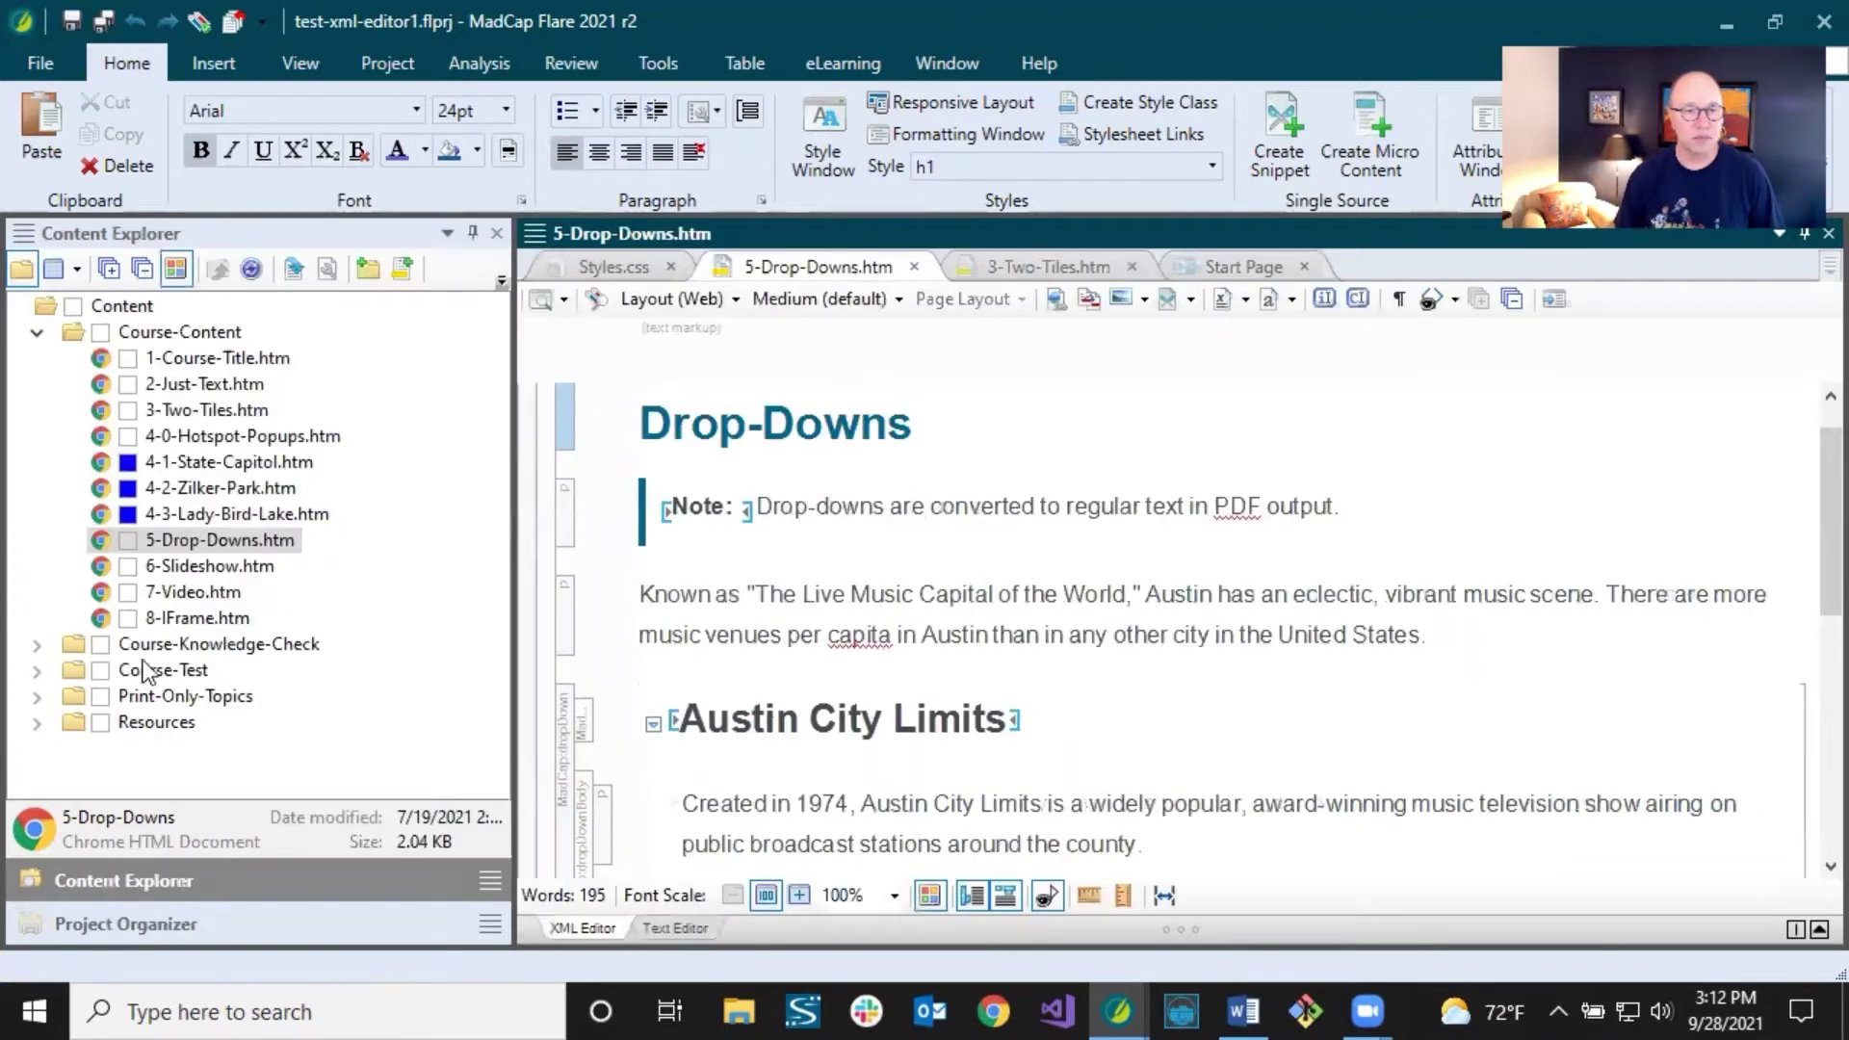
click(36, 748)
click(64, 695)
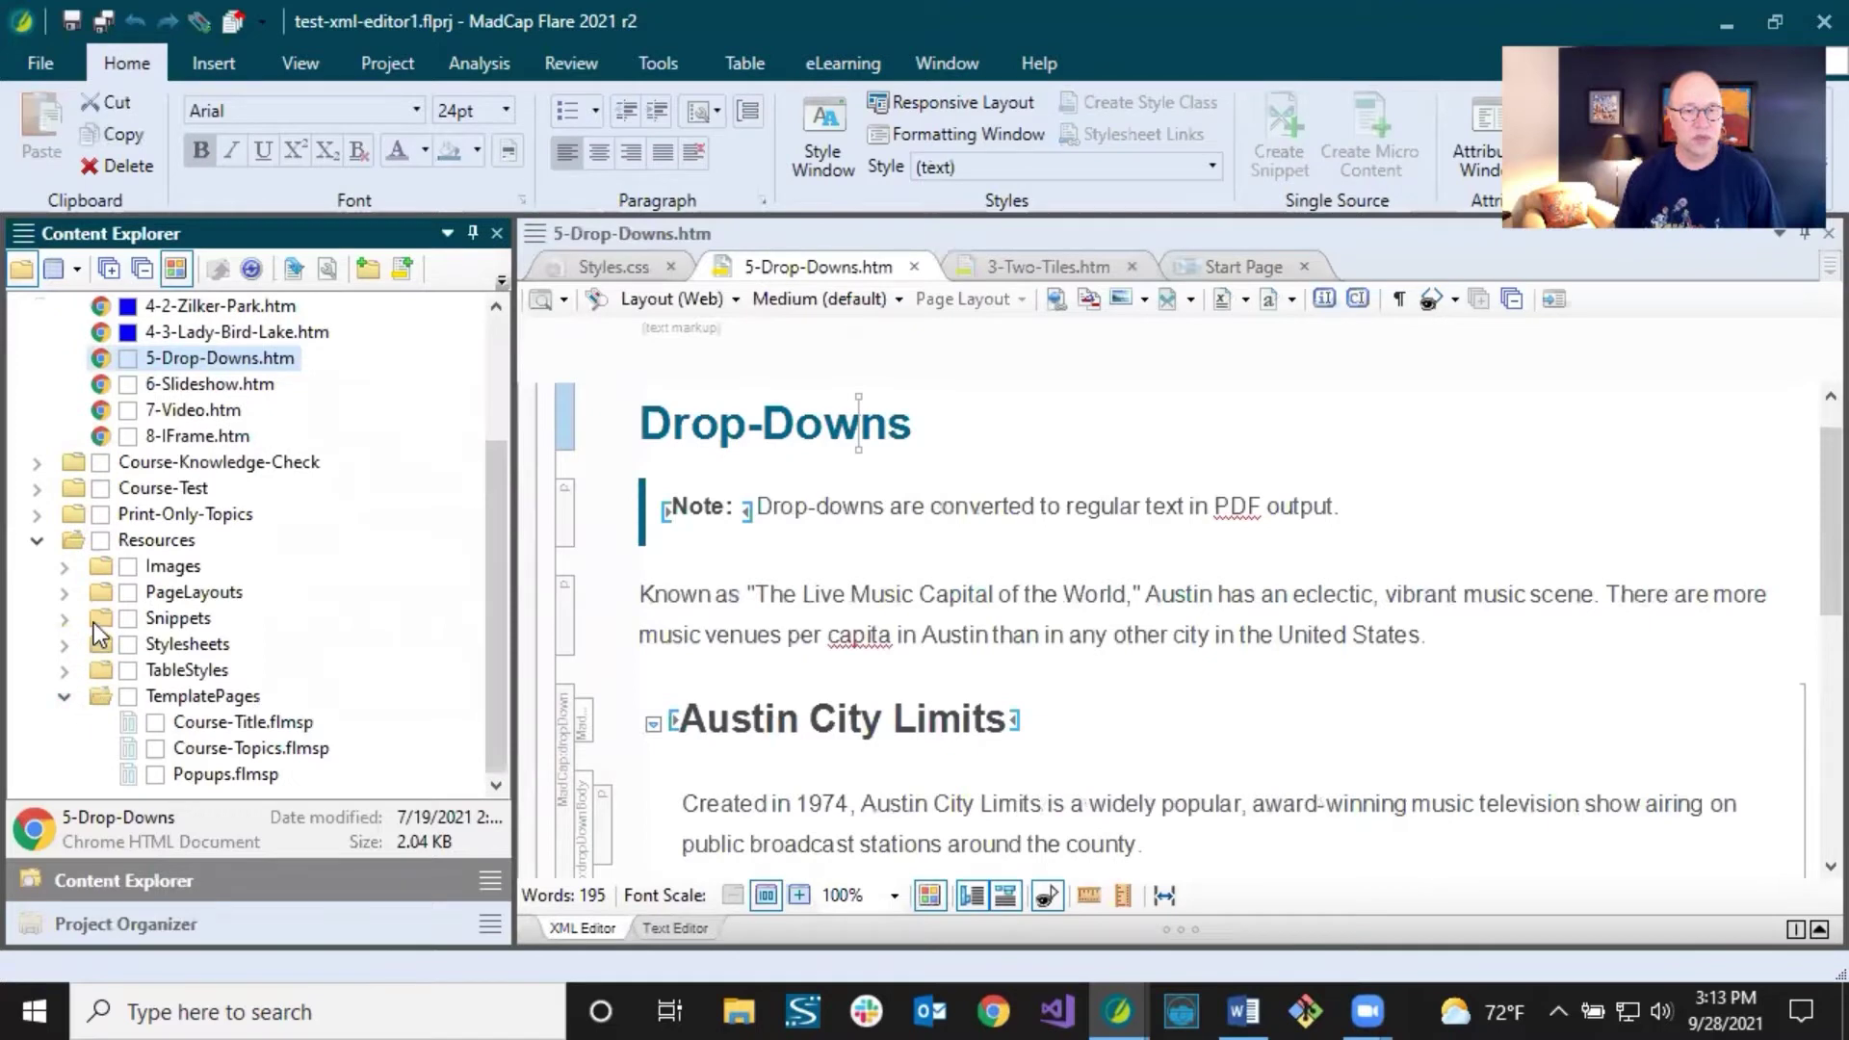
click(64, 591)
click(207, 617)
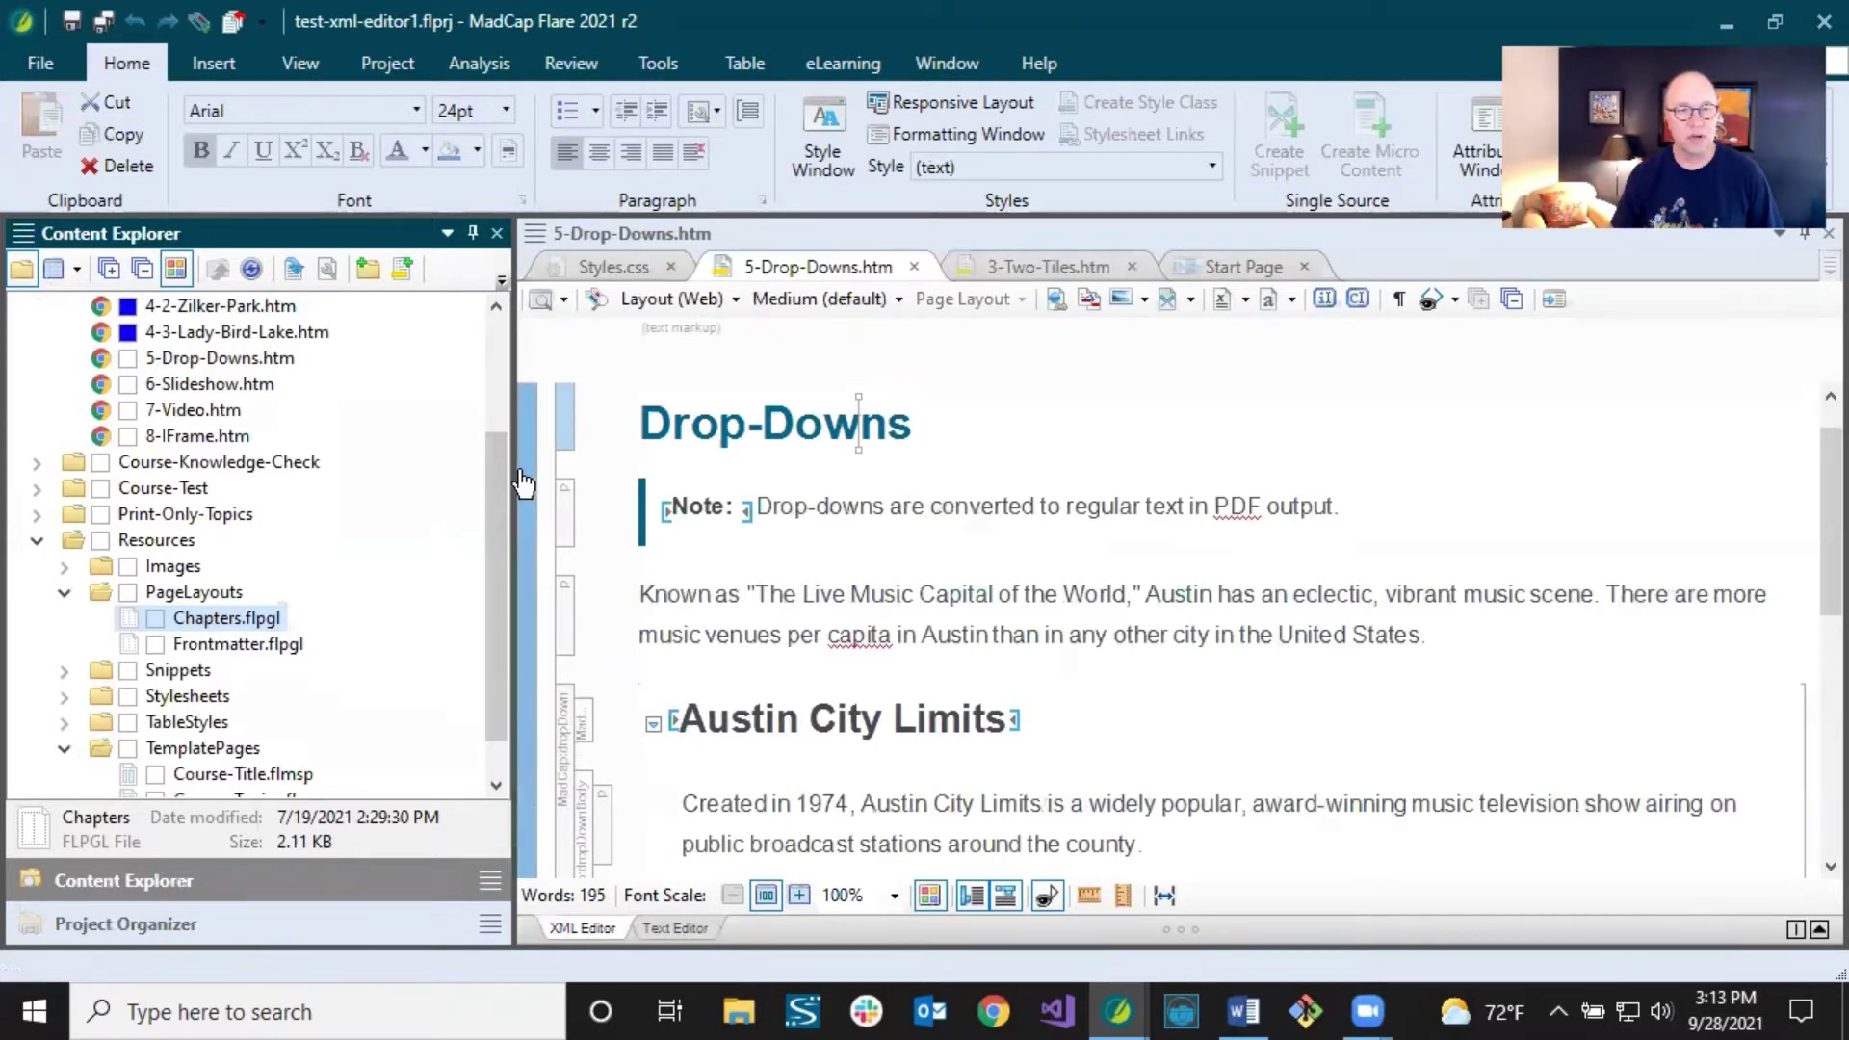
Narrow the Content Explorer and preview the 5-Drop-Downs.htm topic in Web Layout (Tablet).
drag(513, 468, 240, 472)
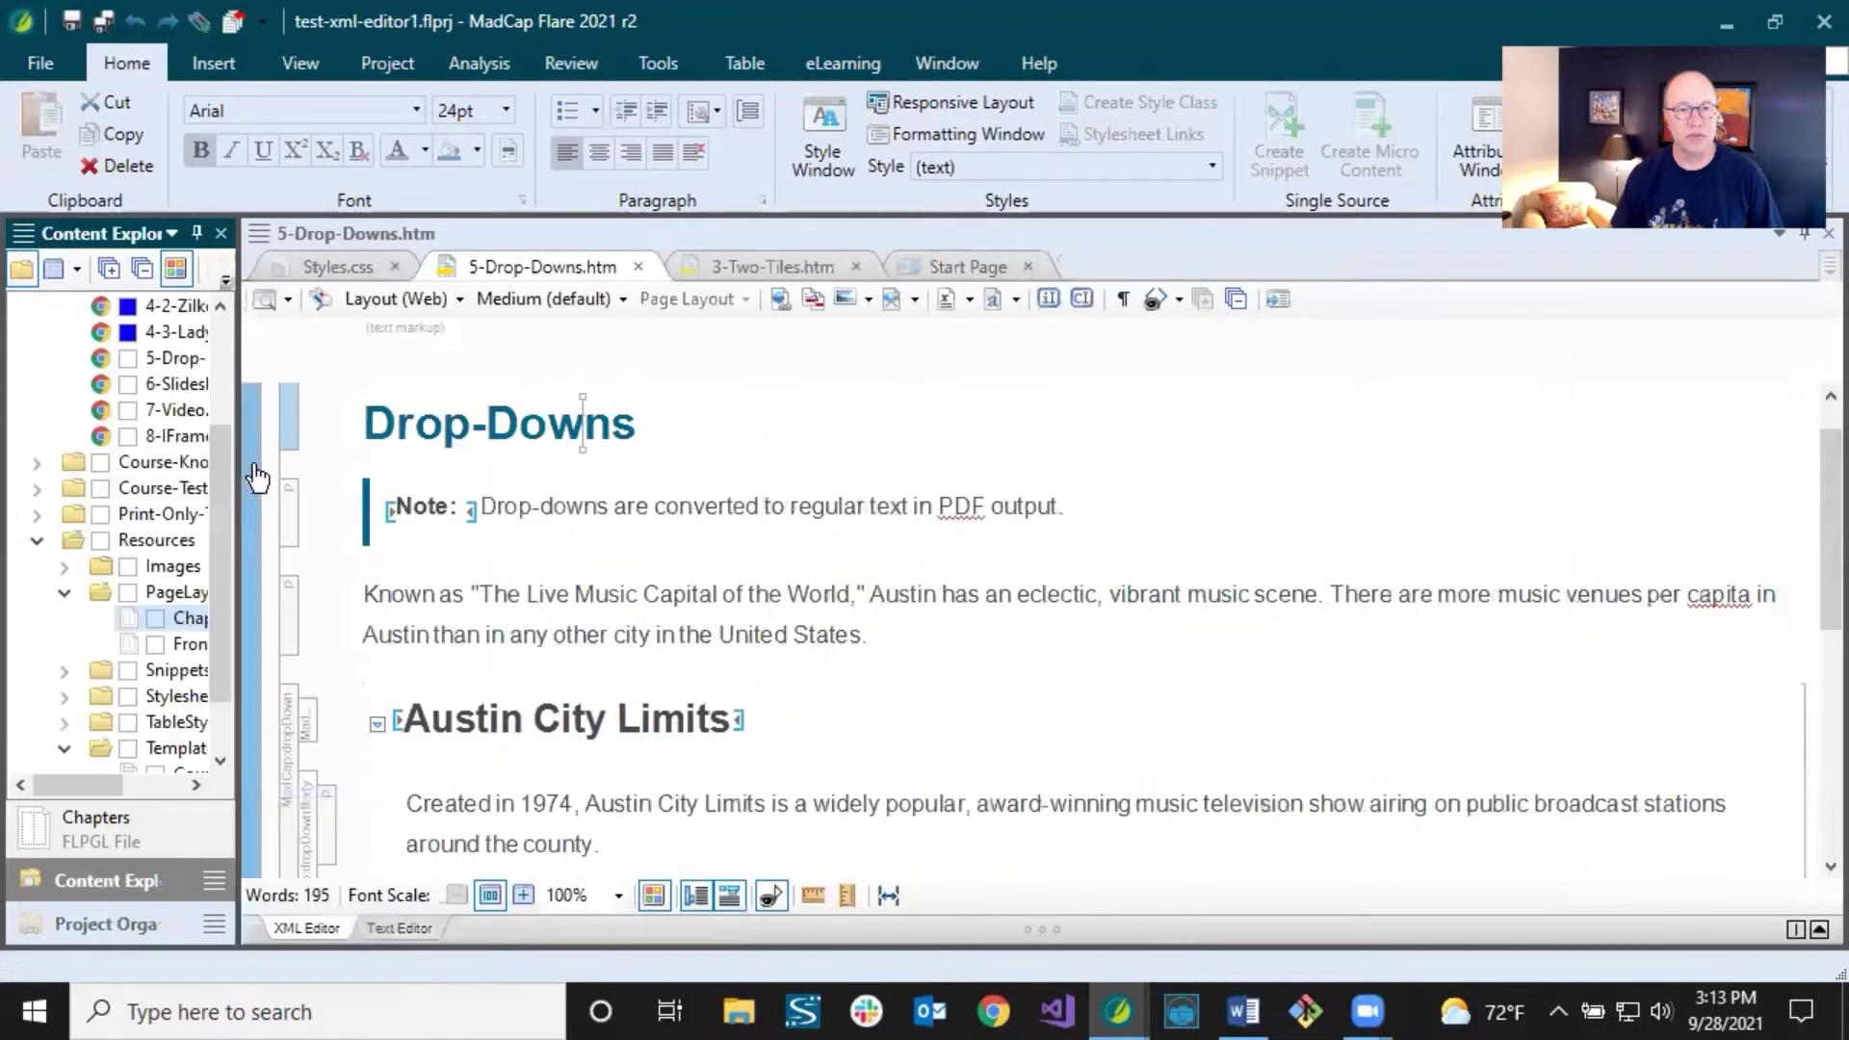
click(427, 405)
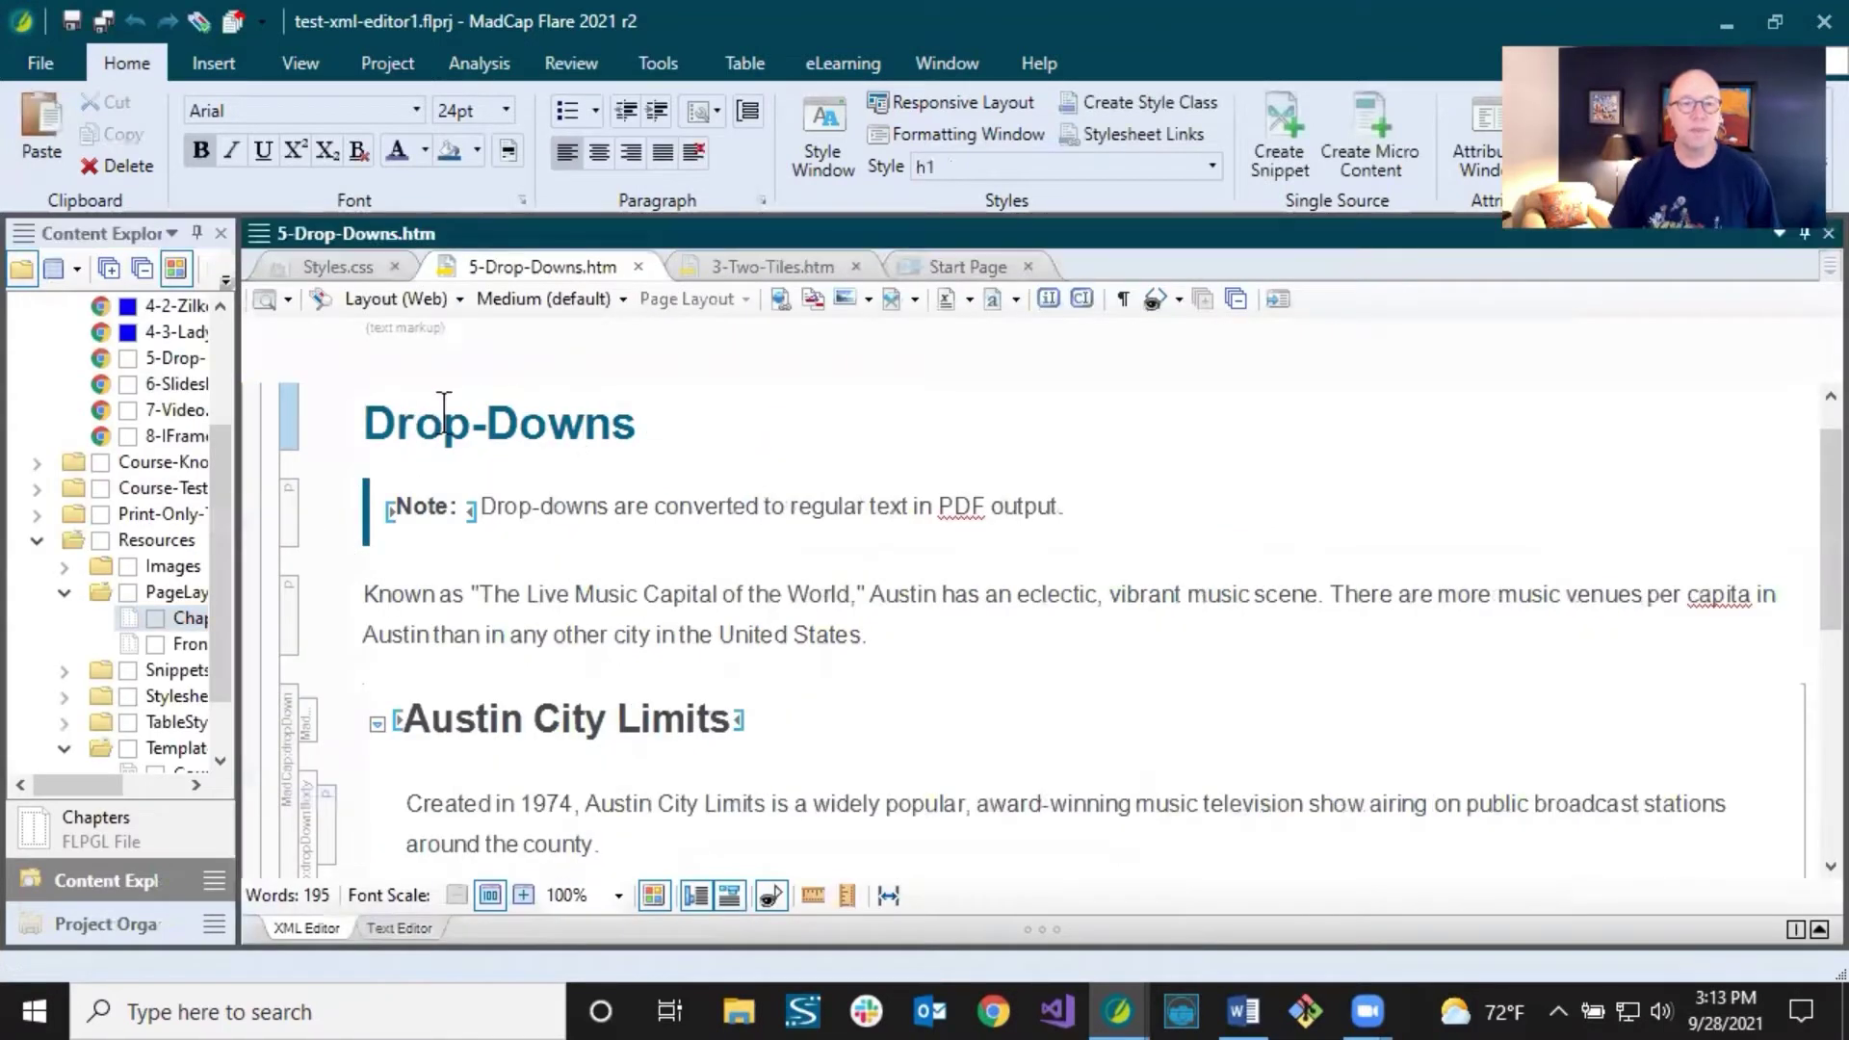
click(443, 299)
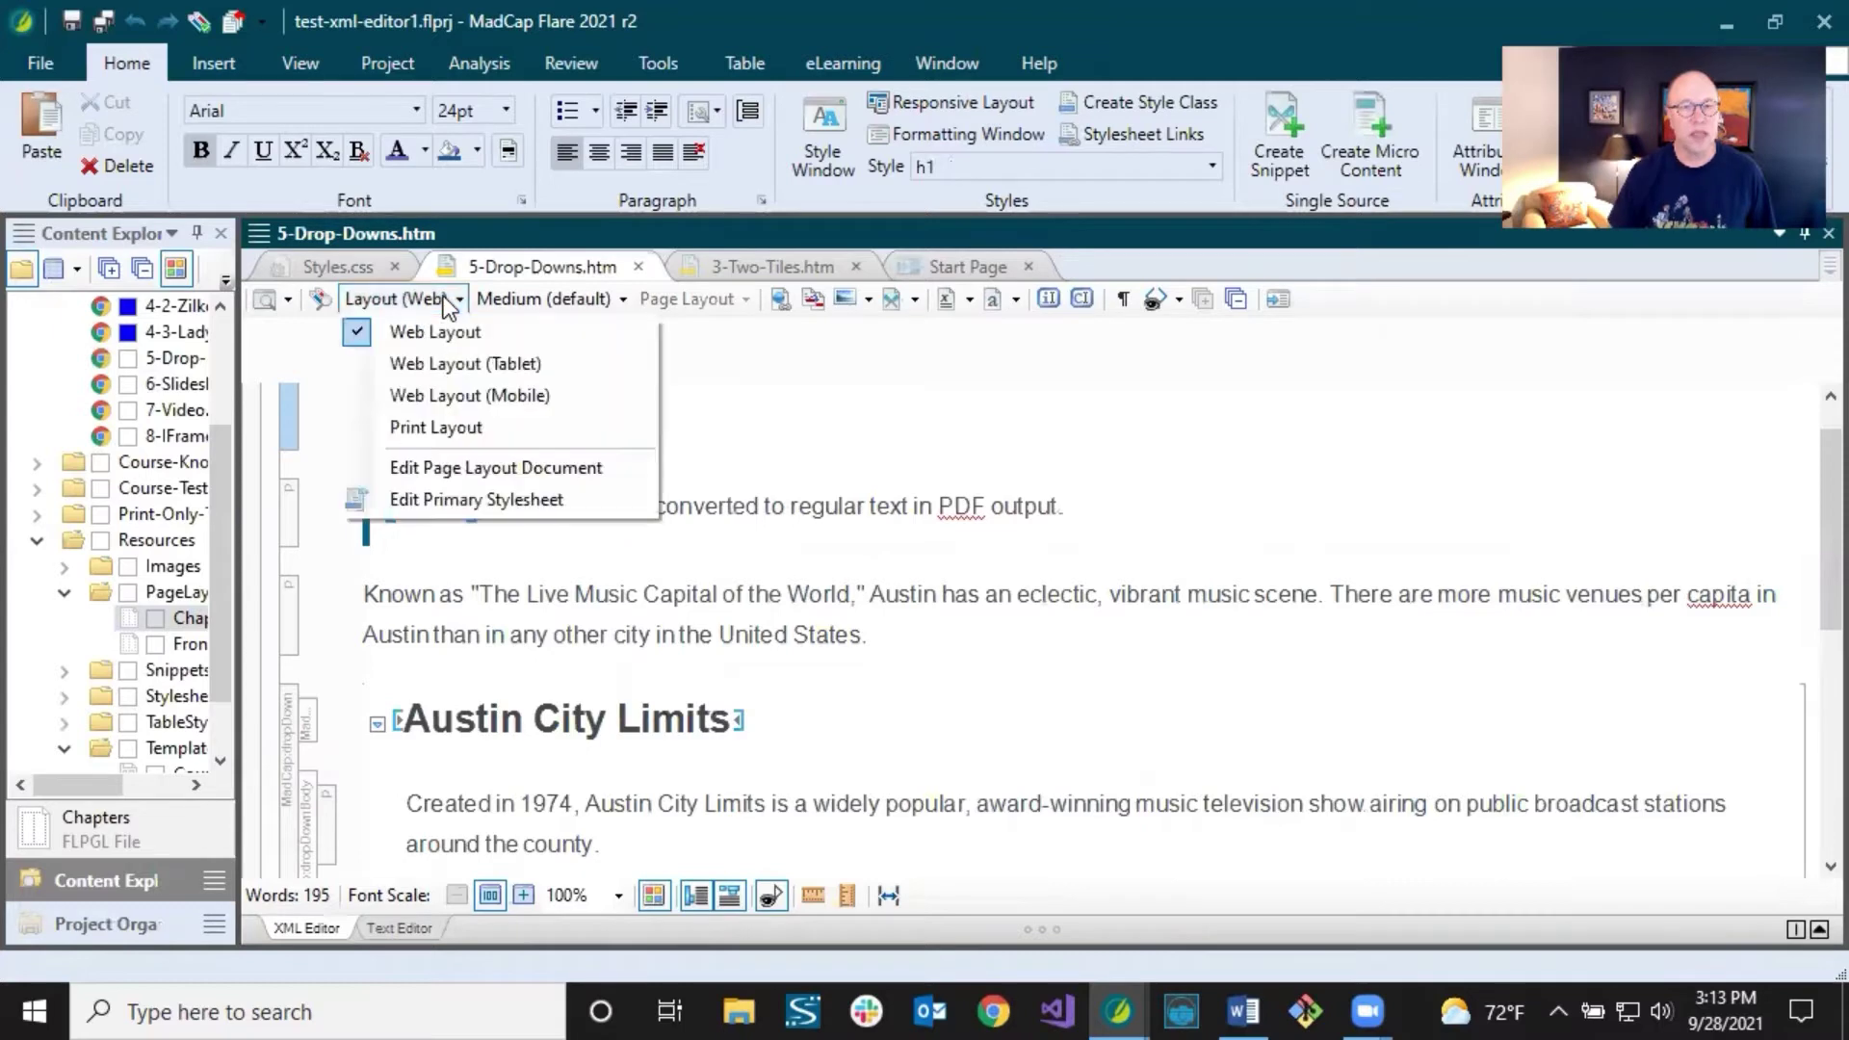
click(426, 366)
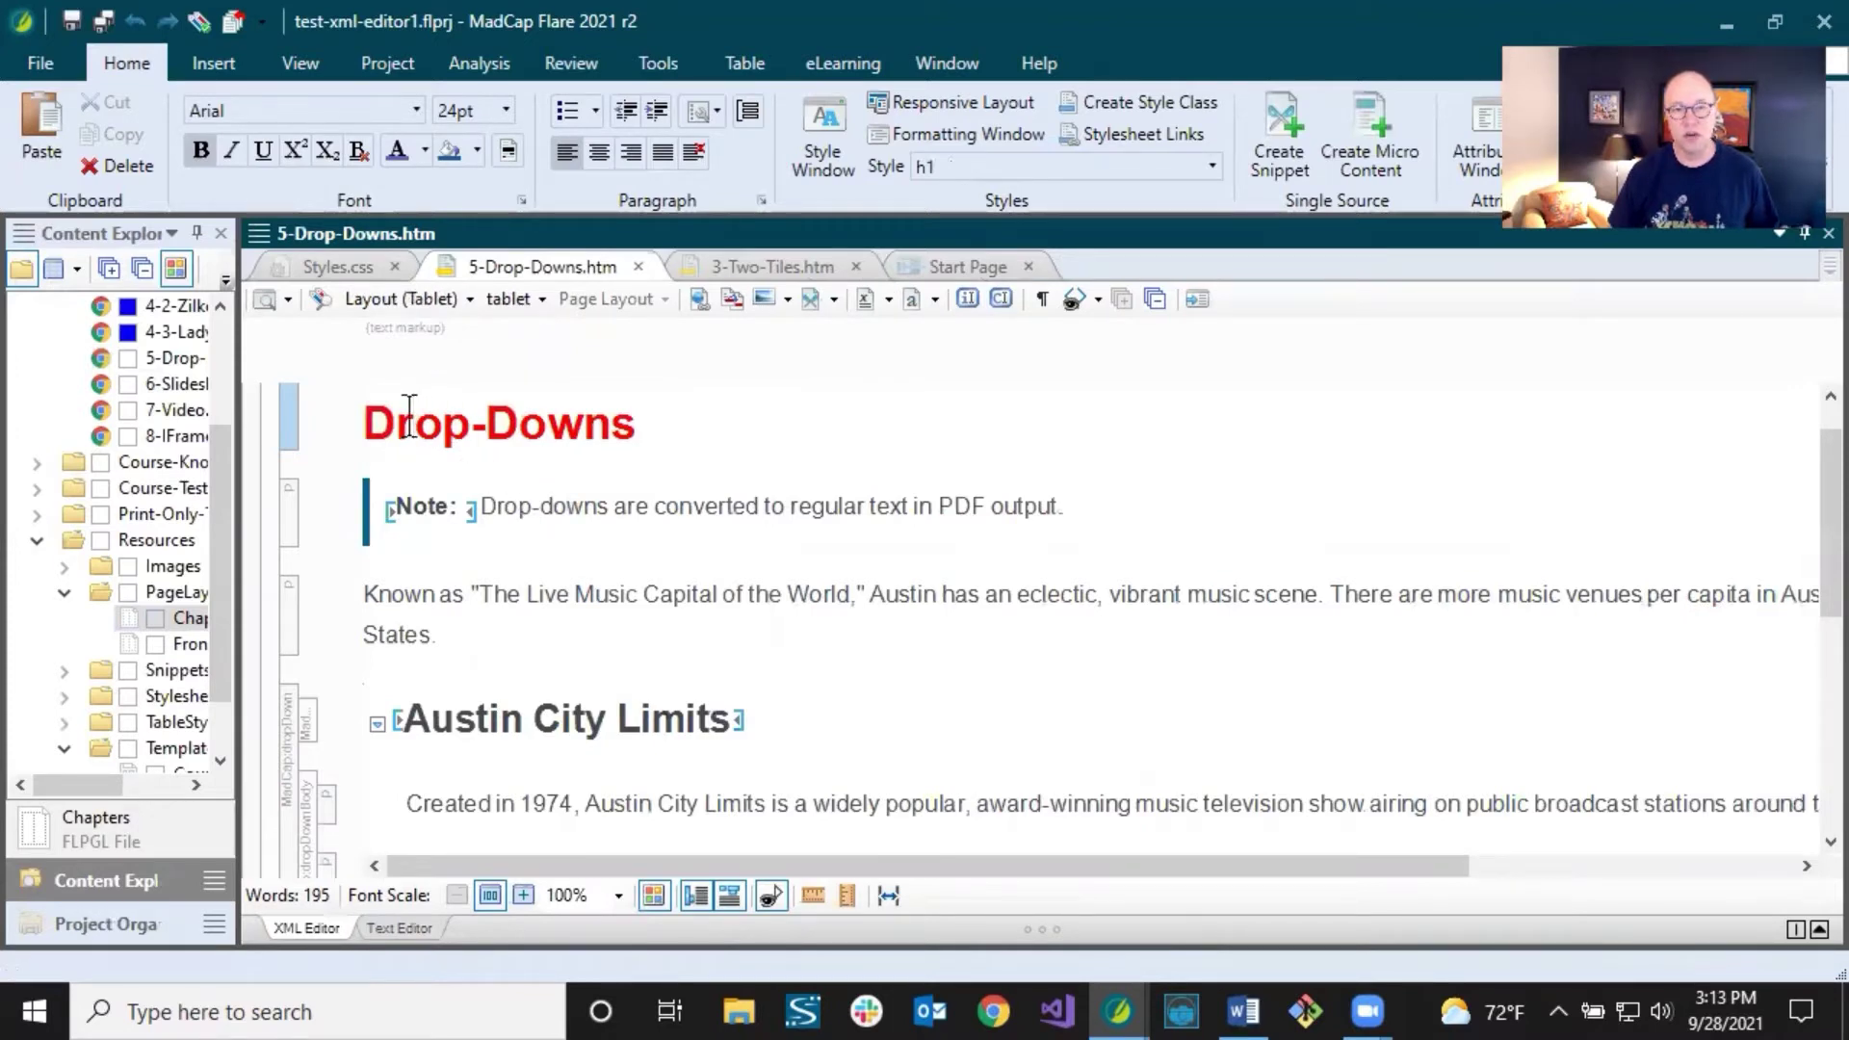
click(526, 424)
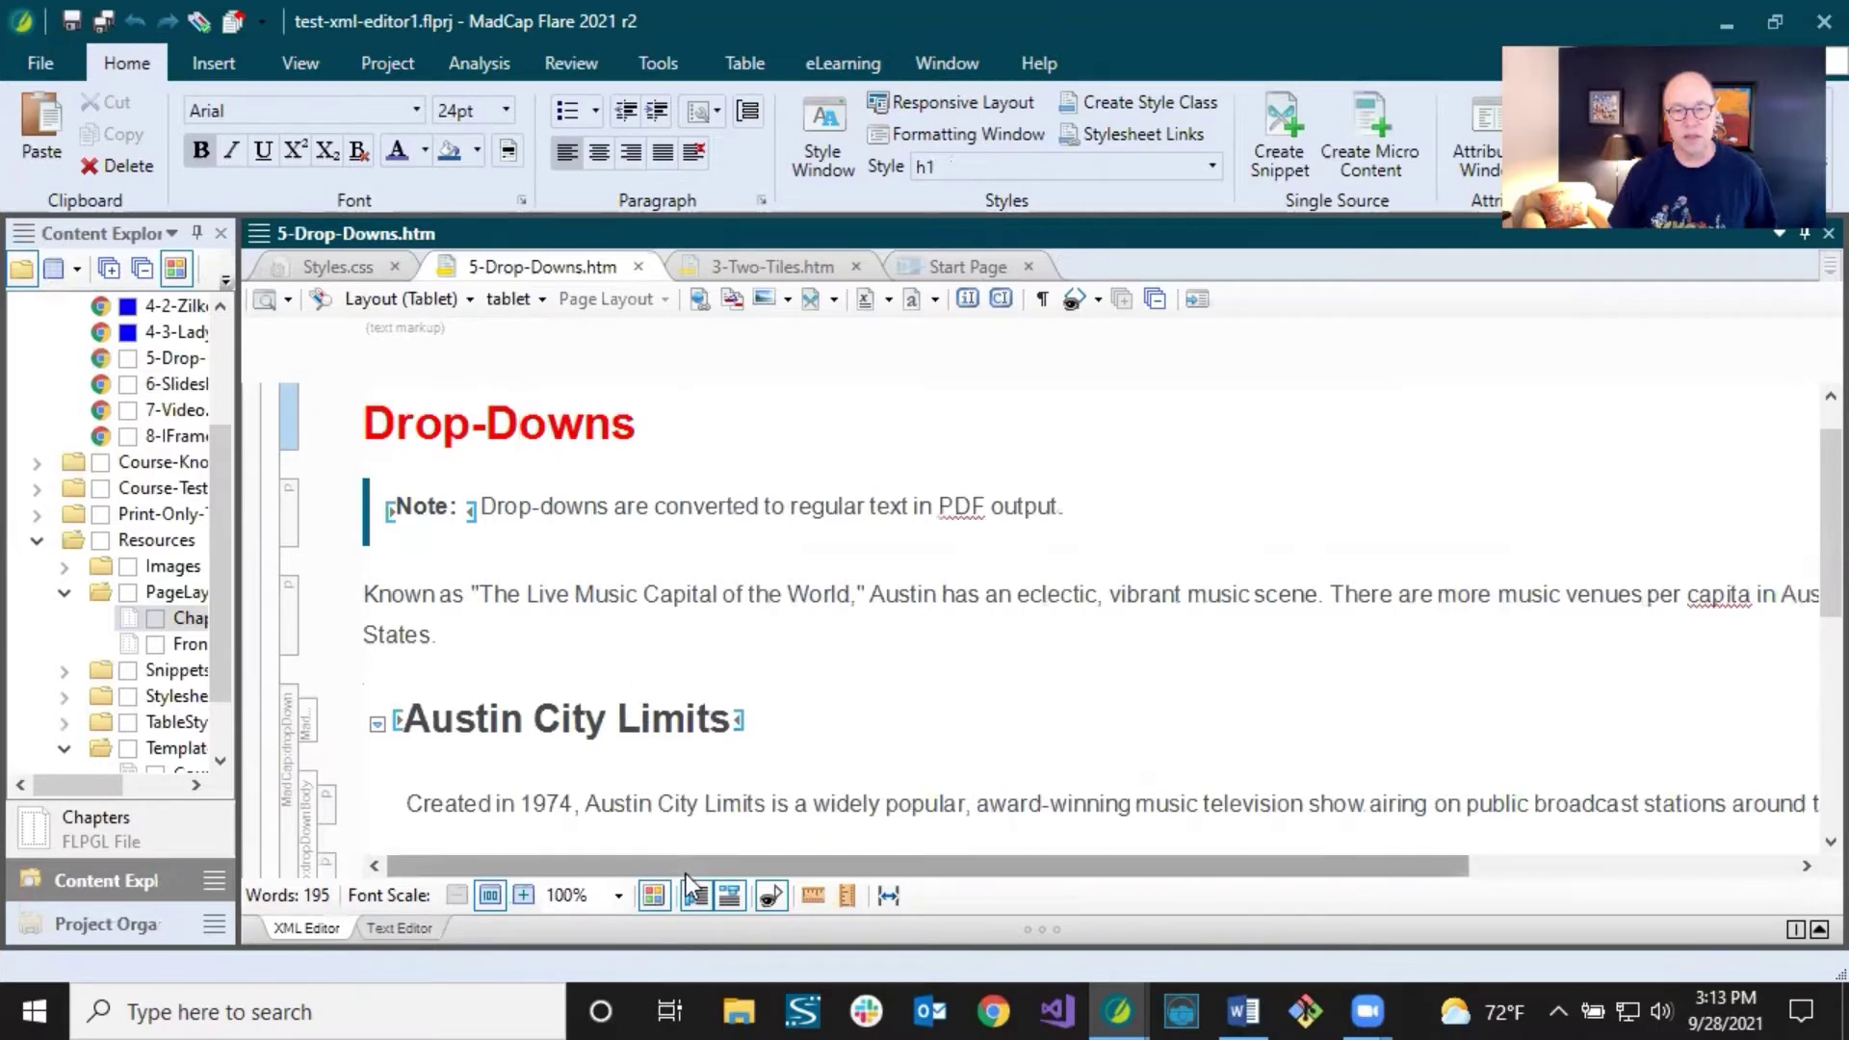
drag(725, 867, 603, 863)
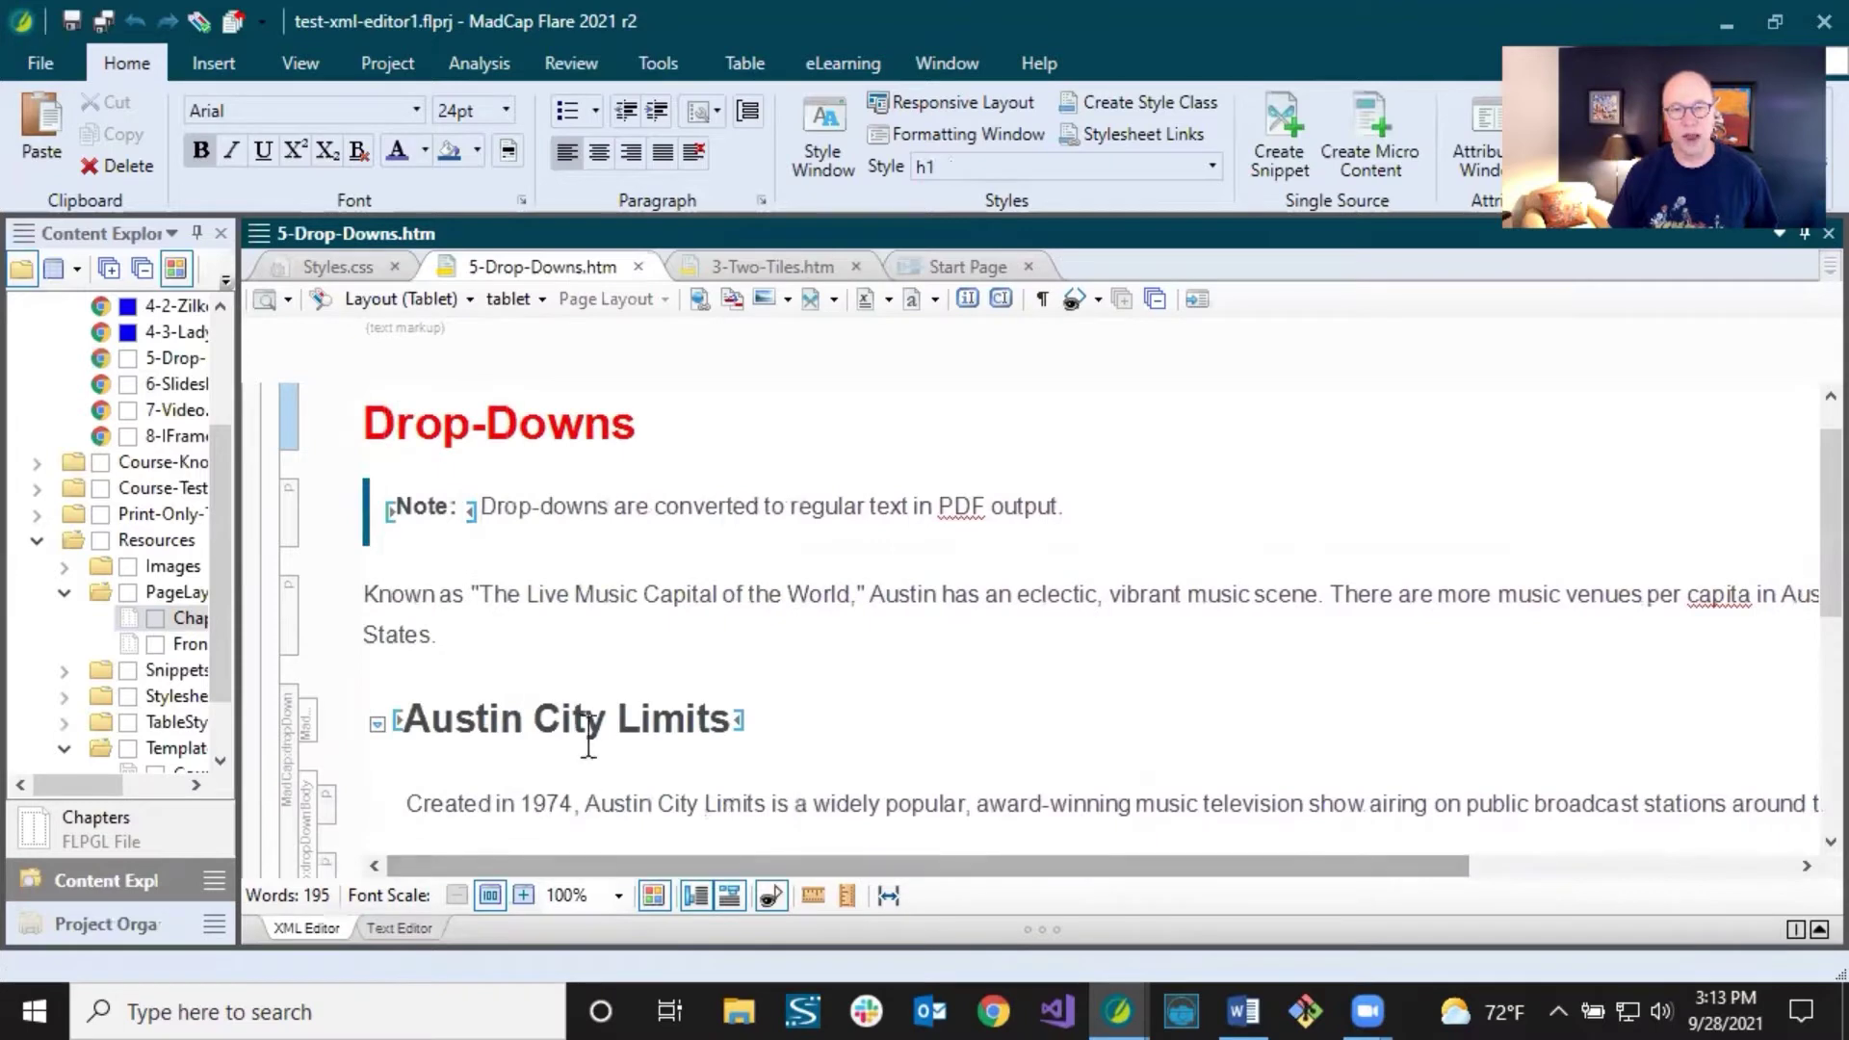
click(570, 508)
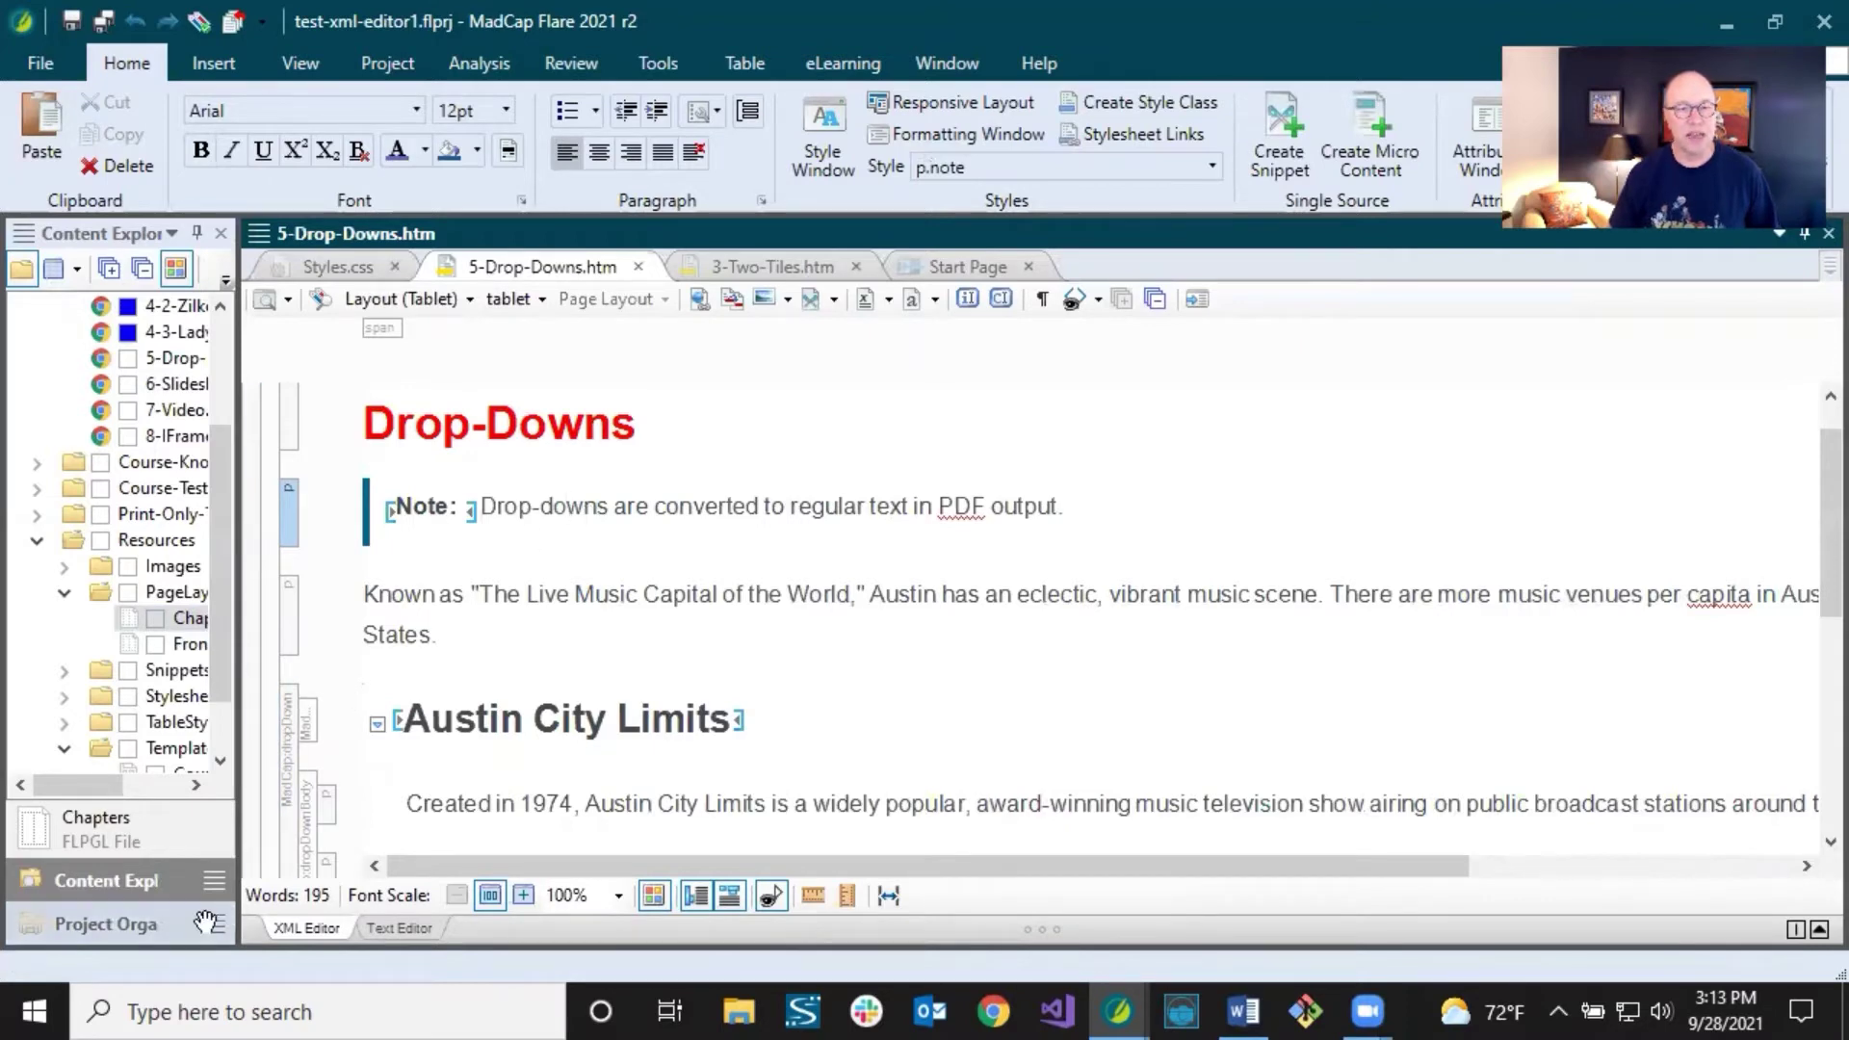
Widen the Project Organizer and open the Online-Course-With-Test target from the Online-Outputs folder.
click(170, 928)
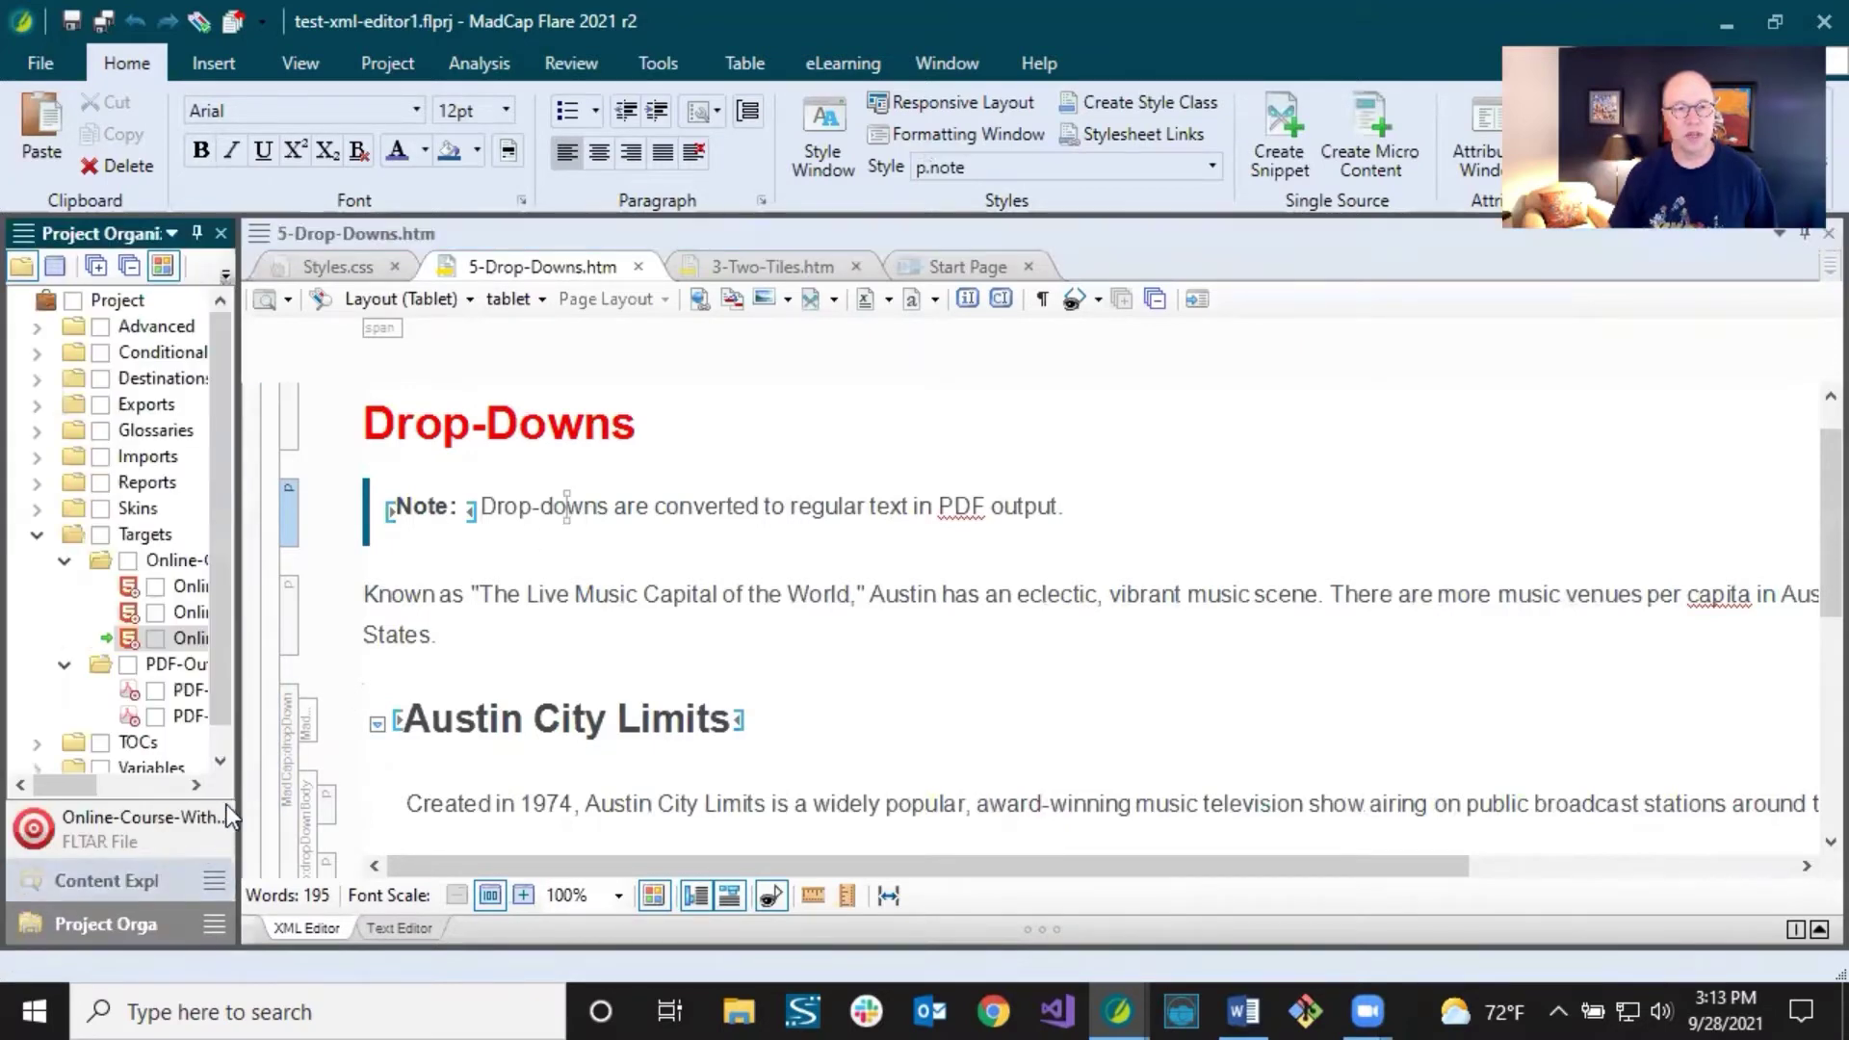
drag(236, 769, 409, 766)
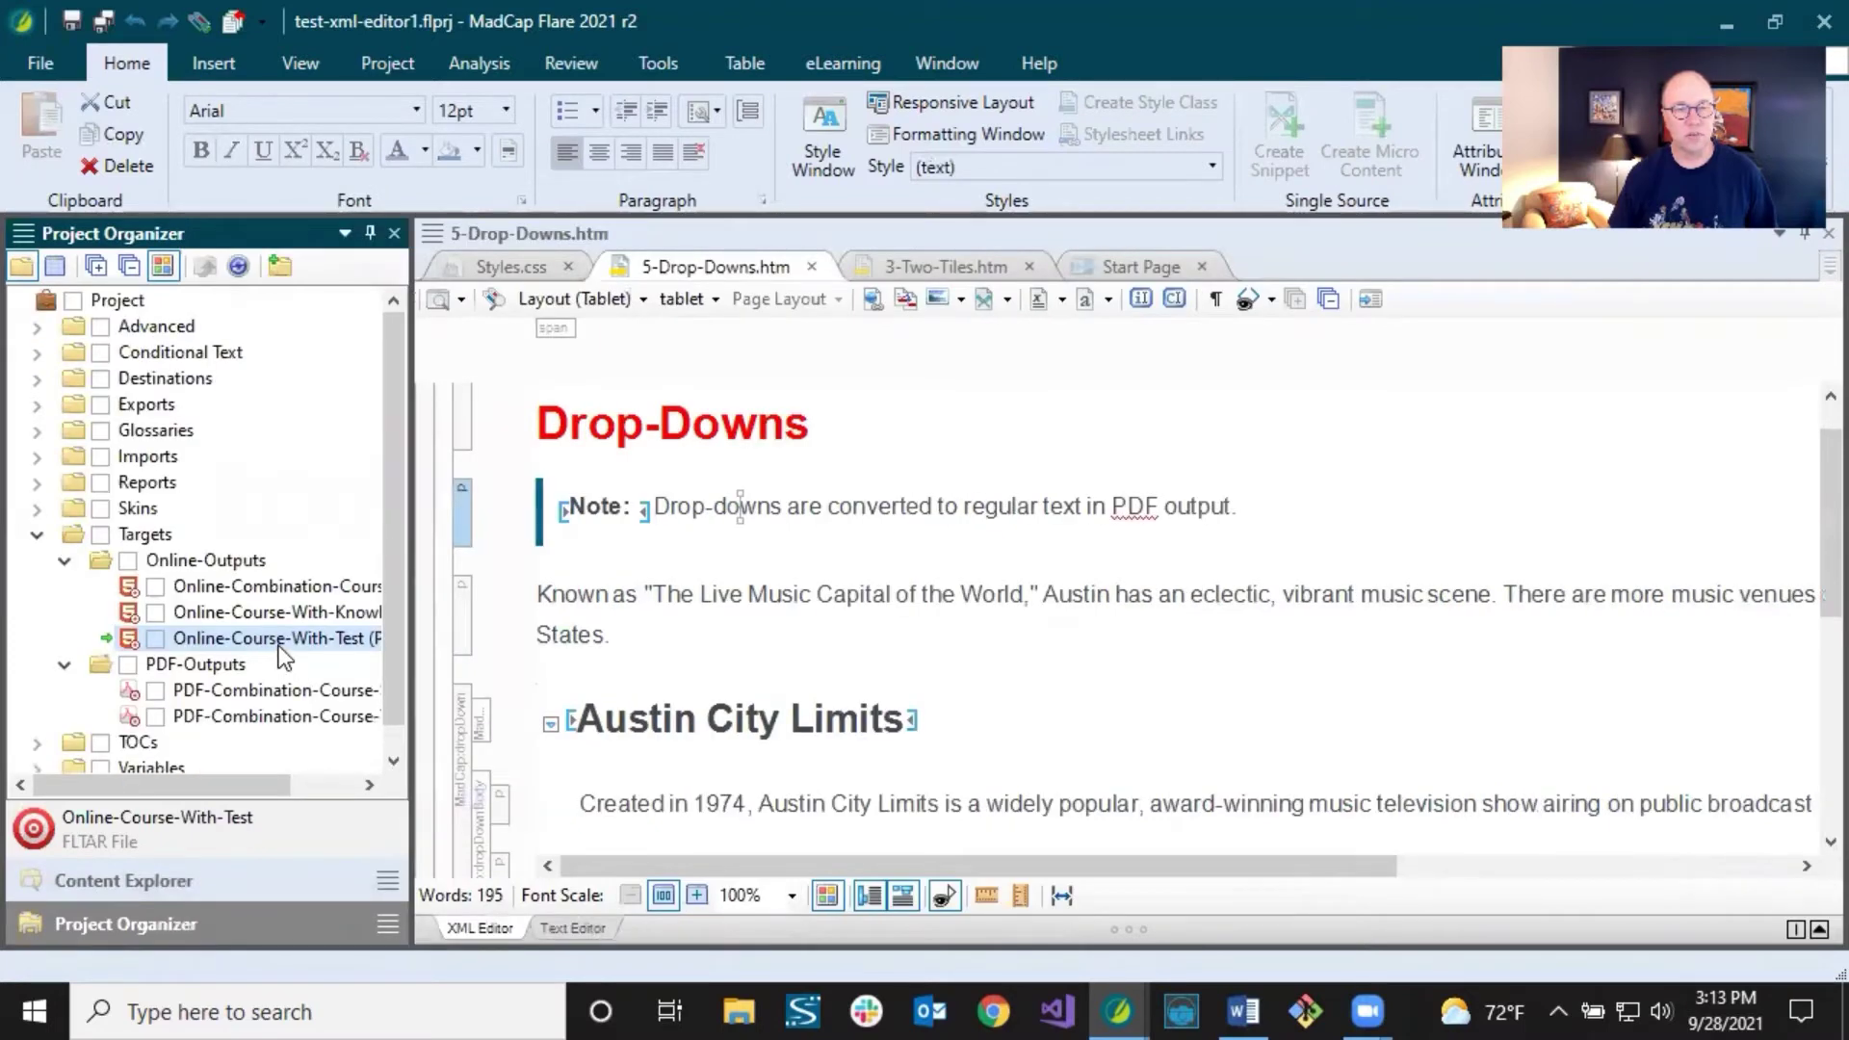
double_click(280, 644)
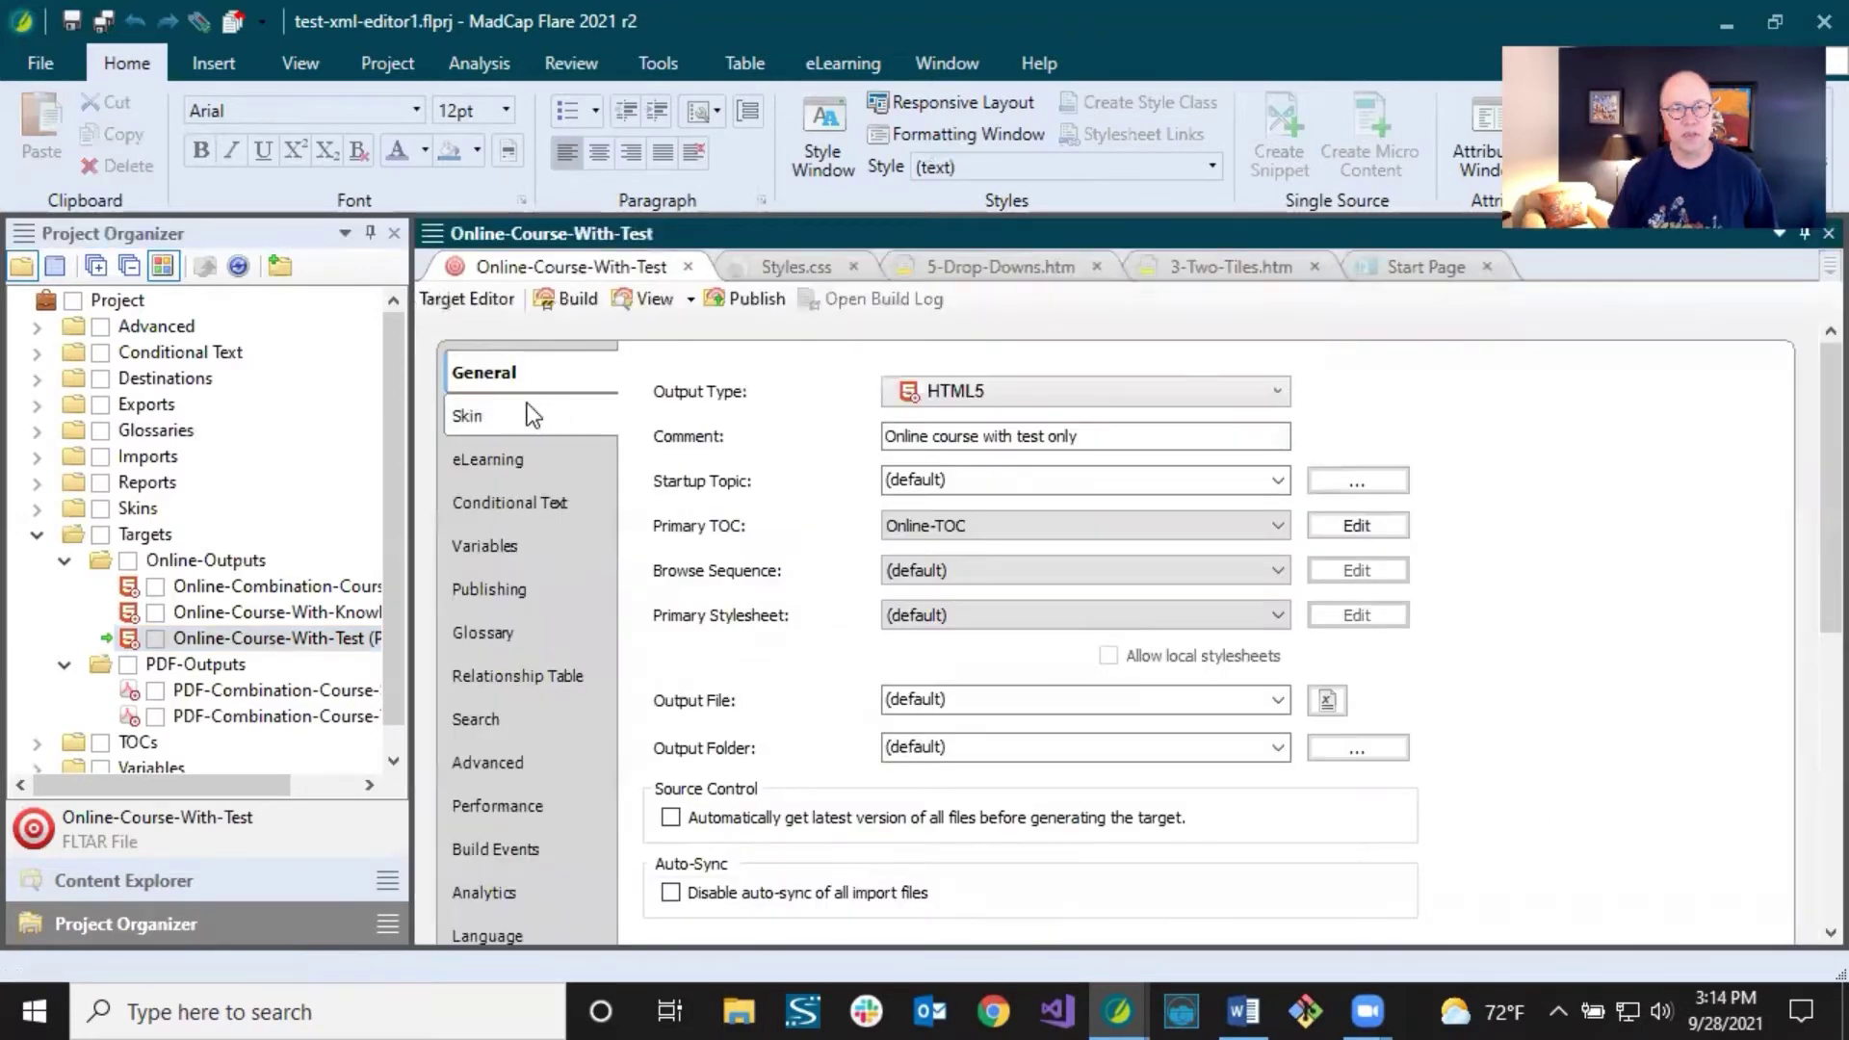
Examine the tablet and mobile breakpoints in the target's skin settings, and close the target.
click(532, 416)
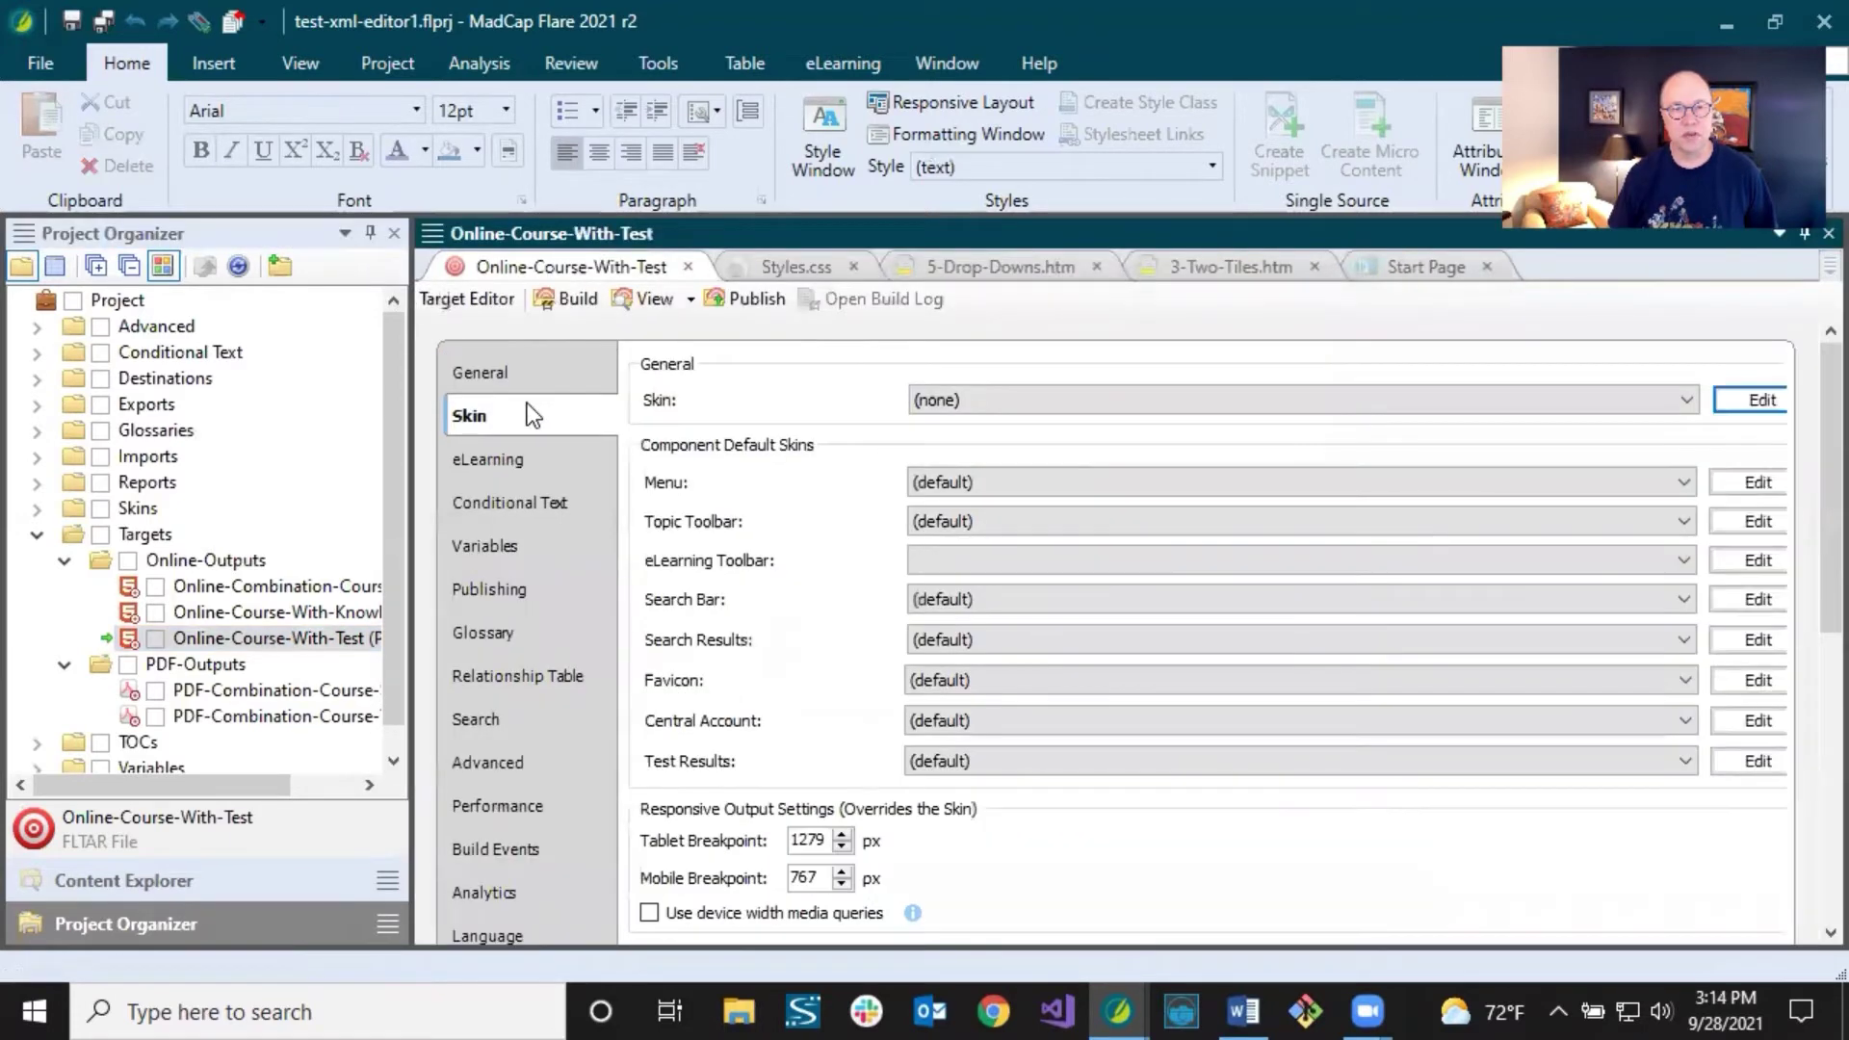
scroll(794, 505, down, 3)
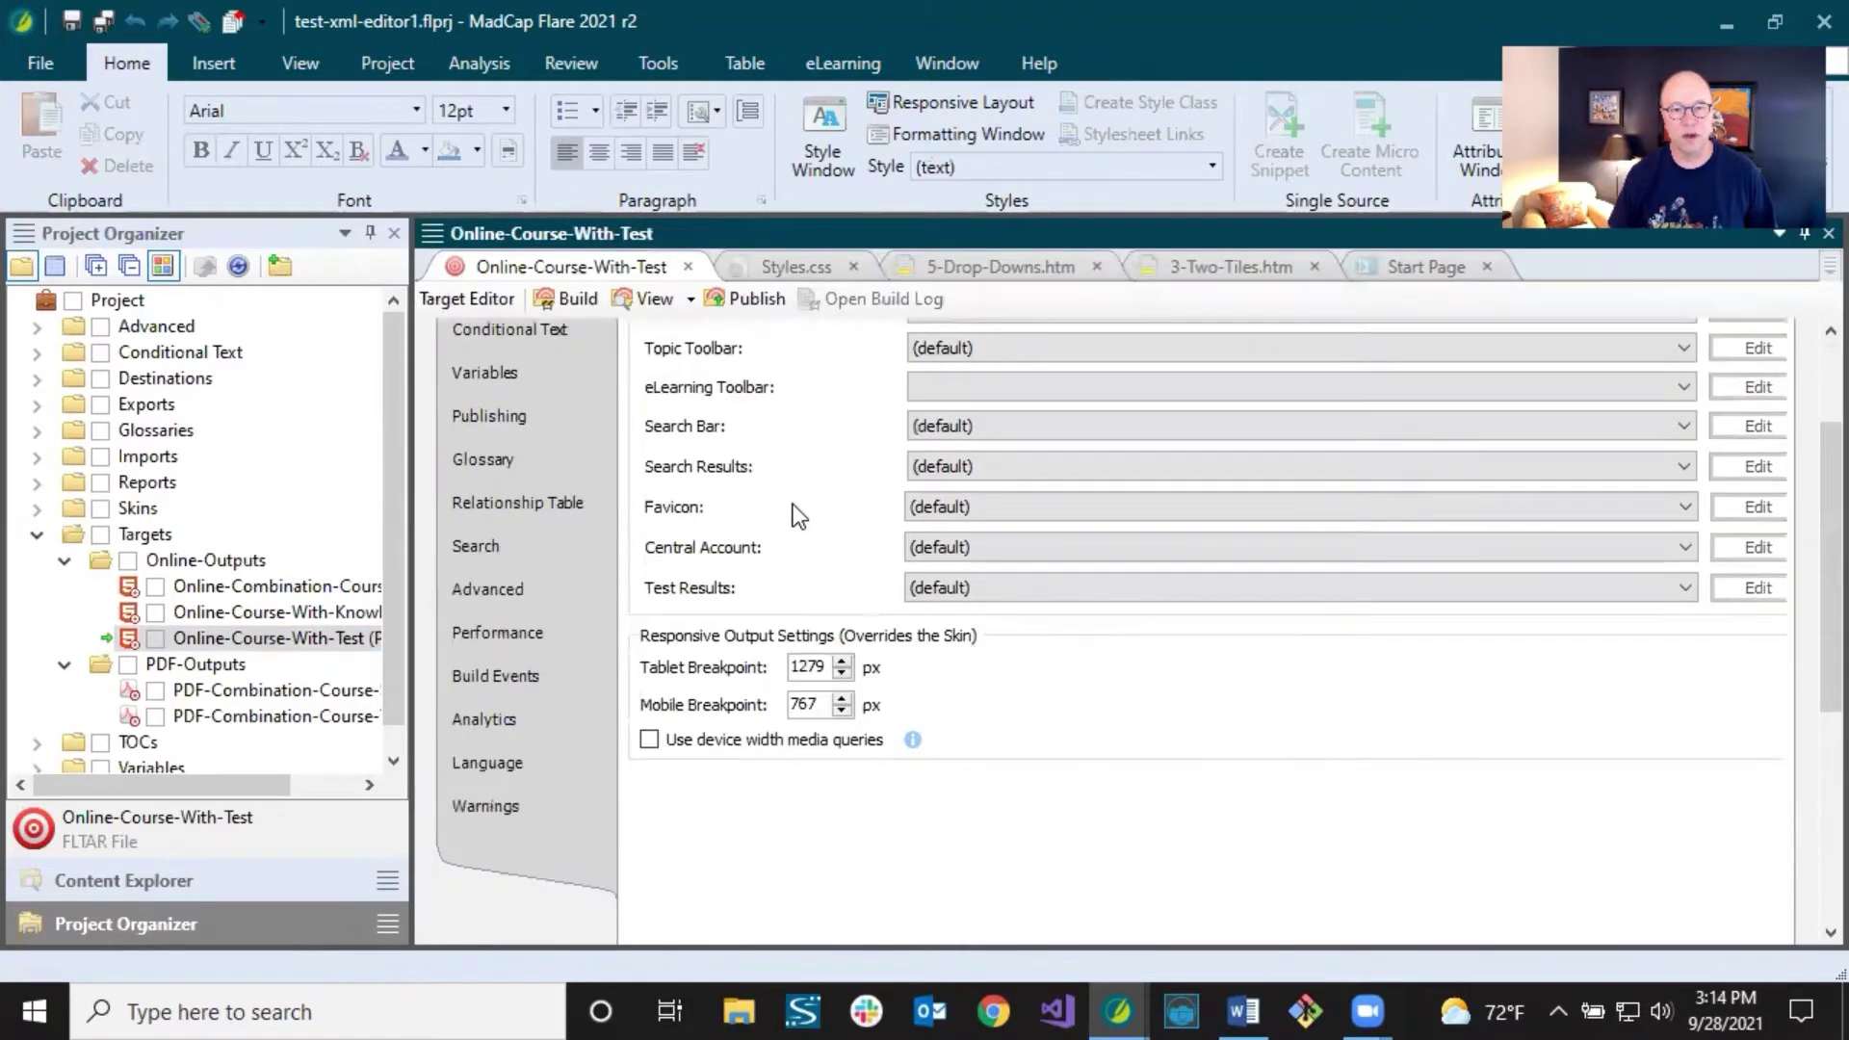
scroll(597, 441, up, 3)
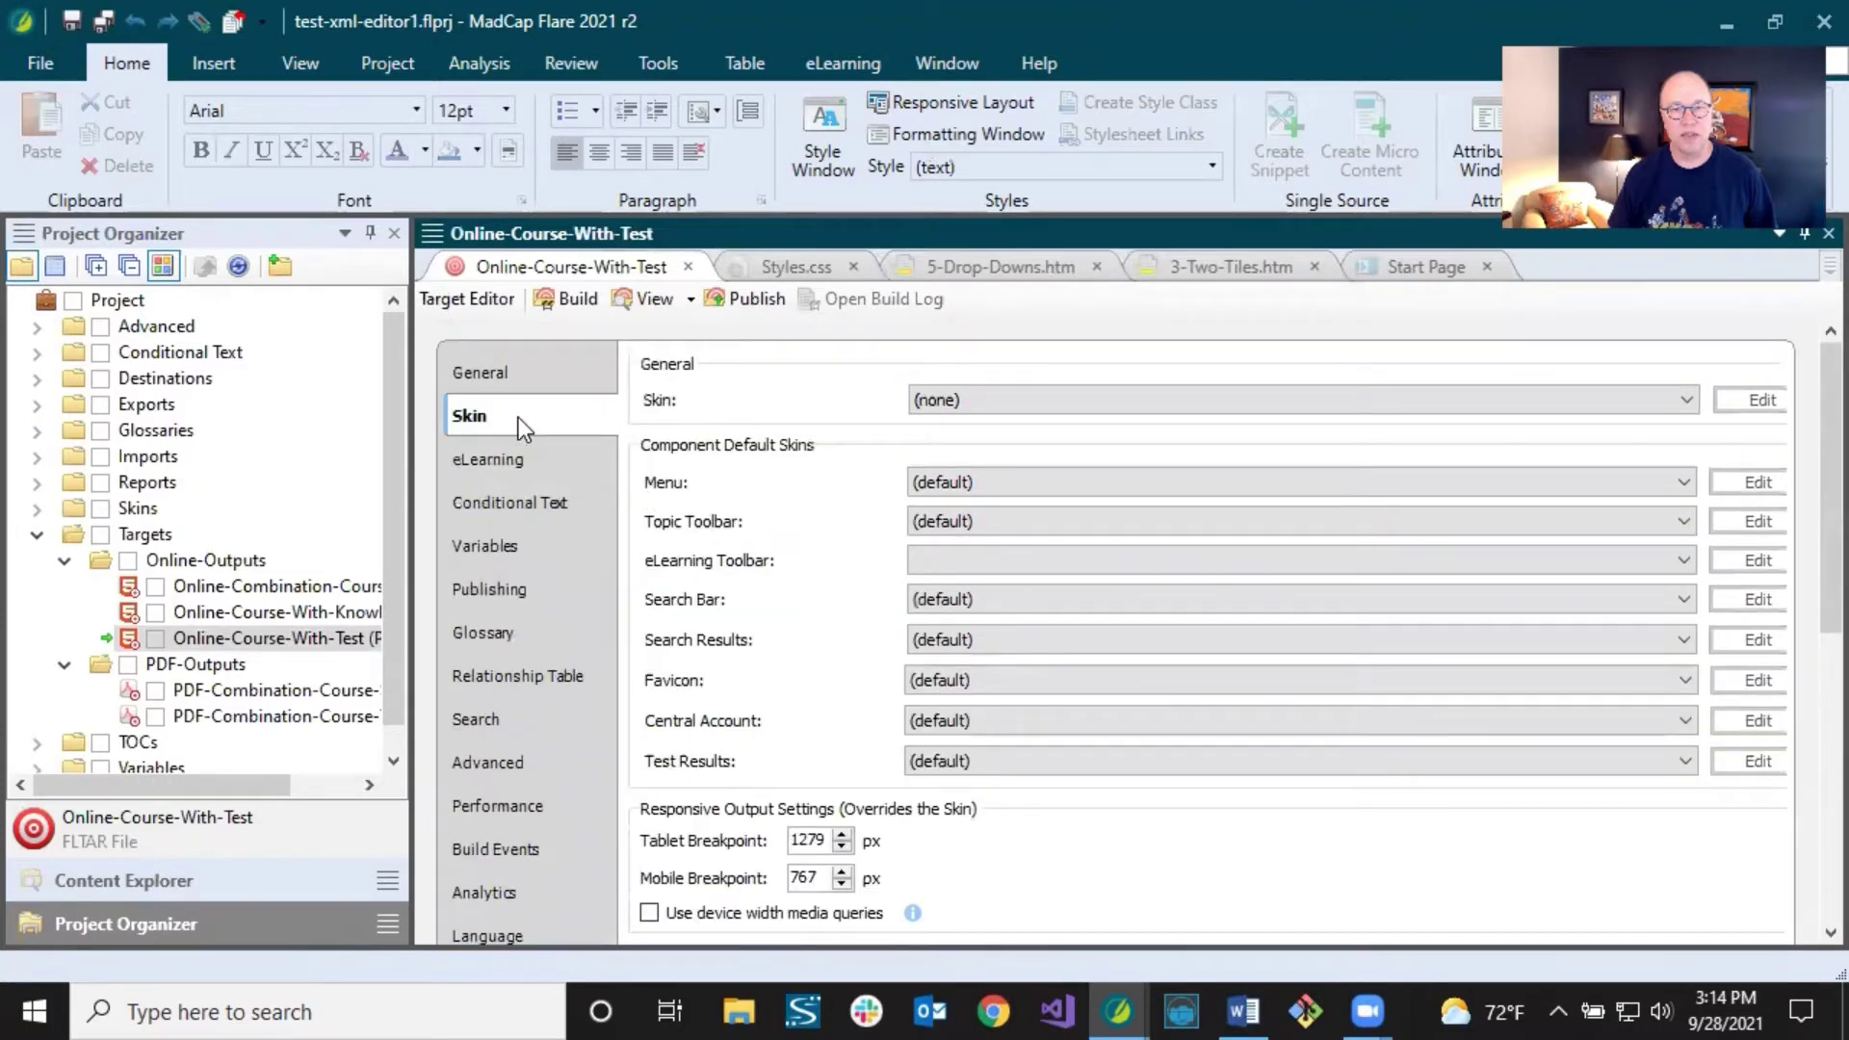
scroll(712, 497, down, 5)
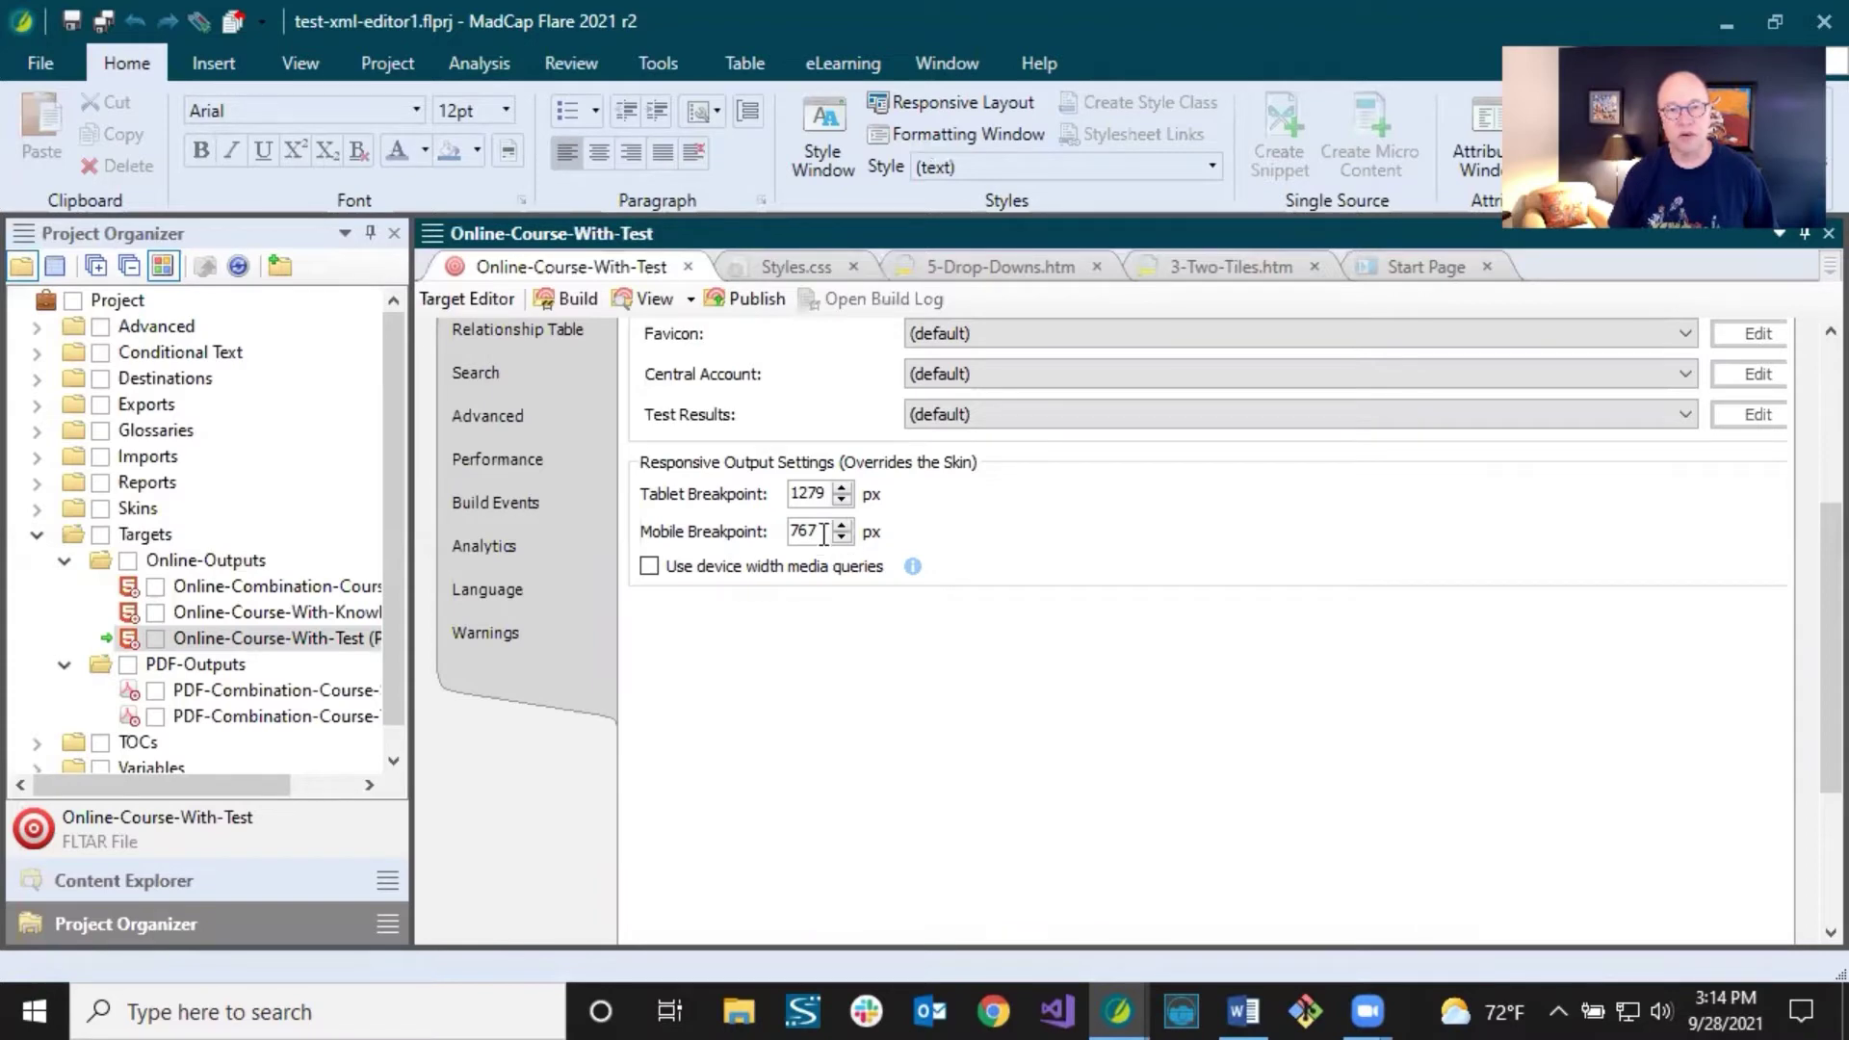
drag(824, 532, 777, 532)
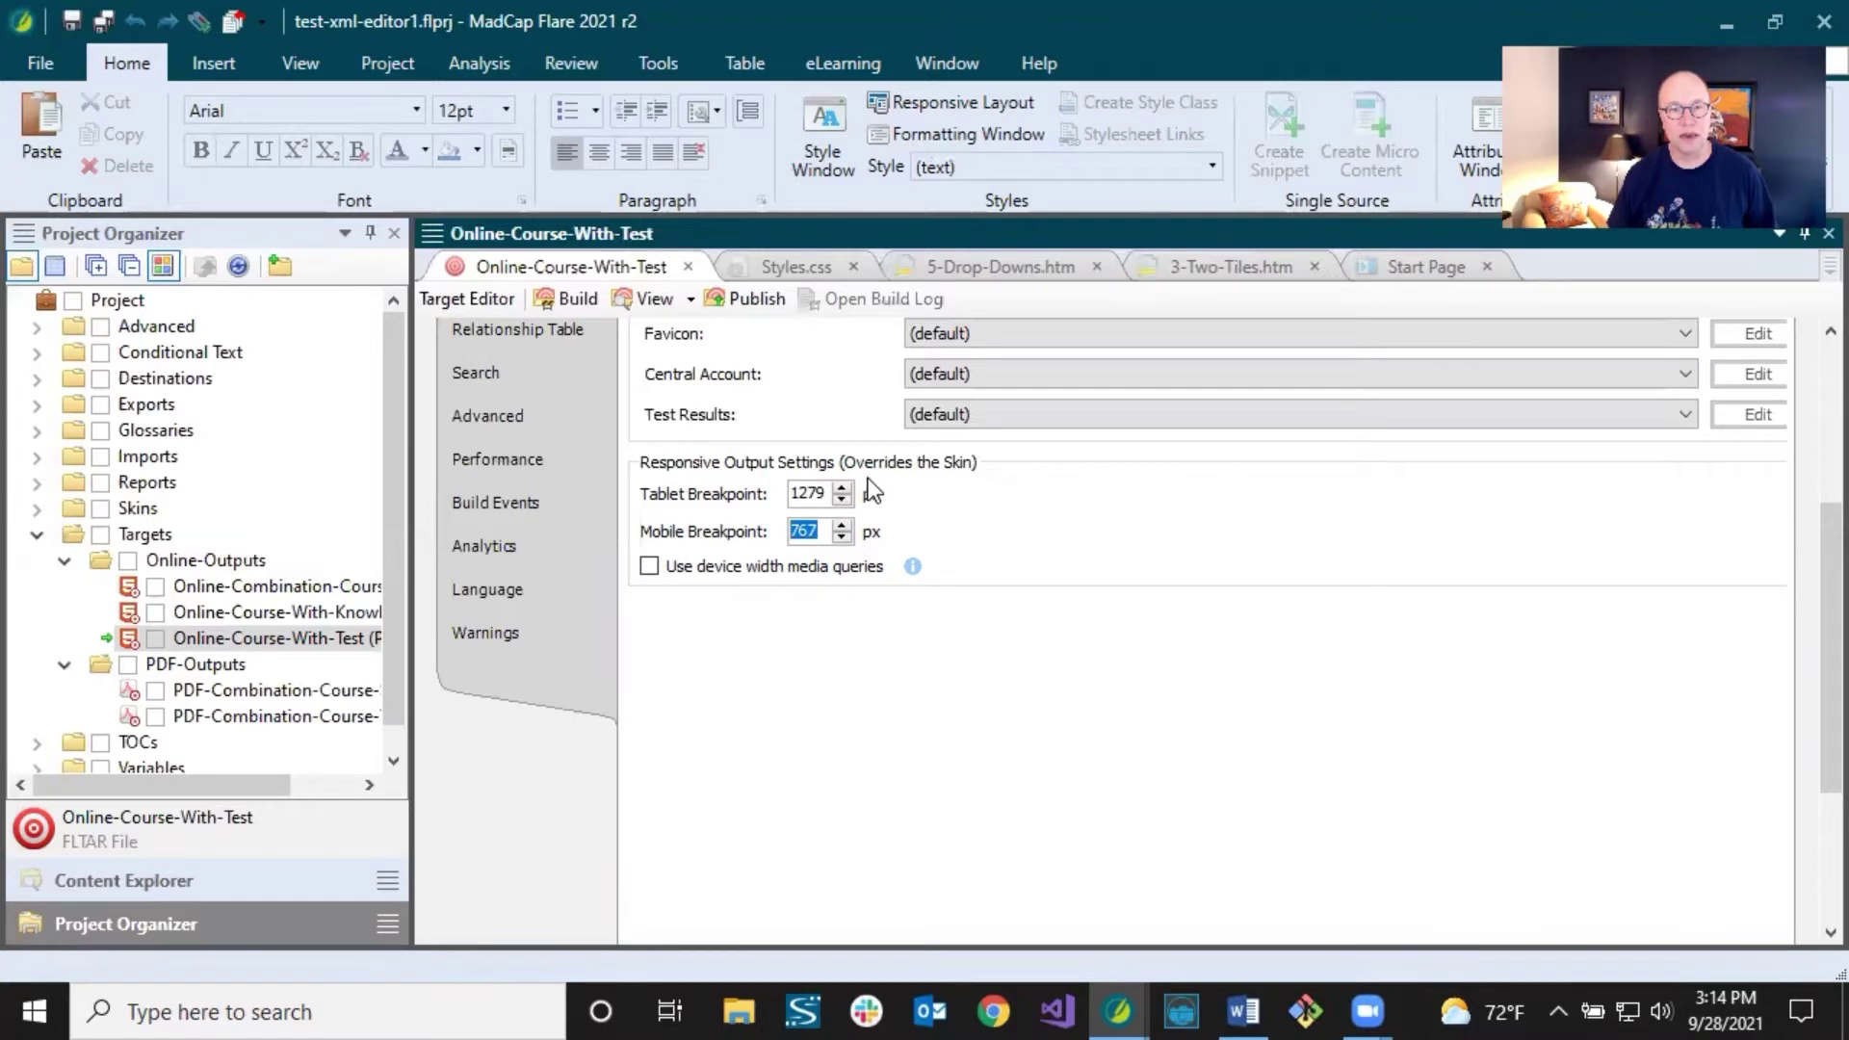
click(688, 267)
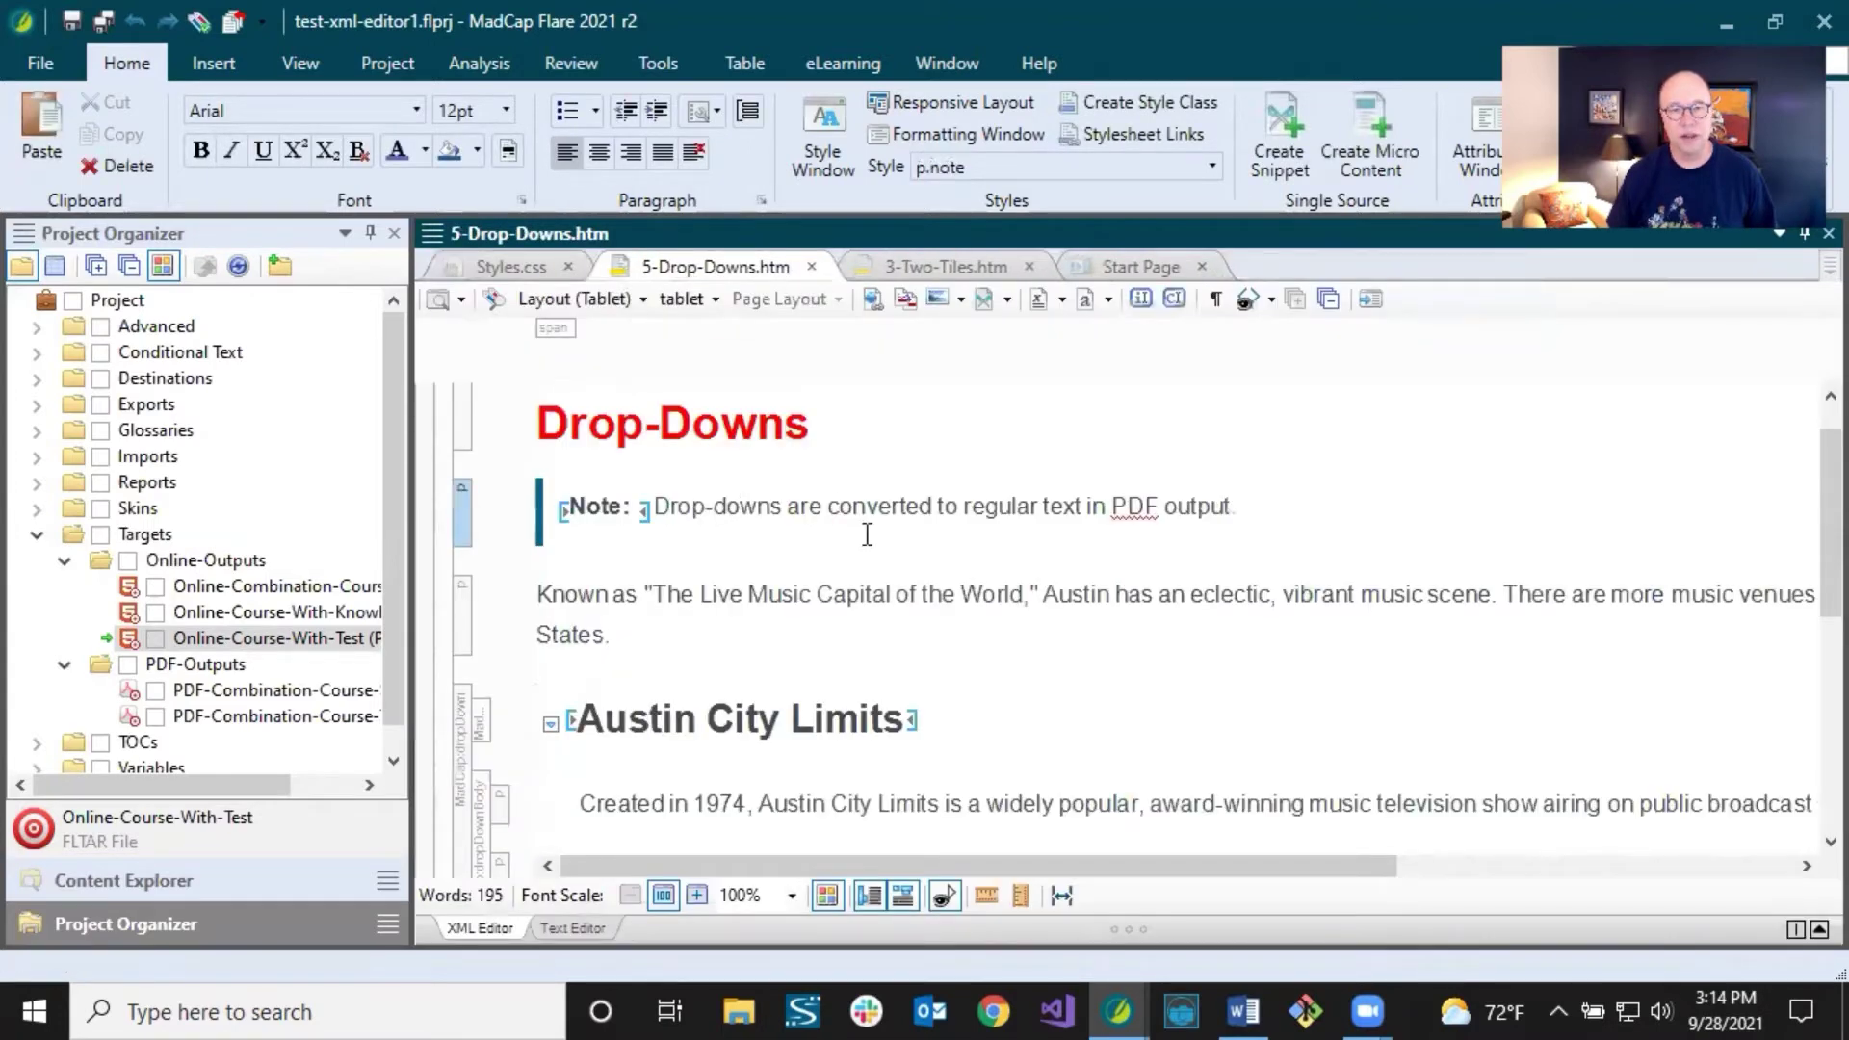
Switch the 5-Drop-Downs.htm topic to Web Layout (Mobile) and review its heading and Austin City Limits text.
click(617, 299)
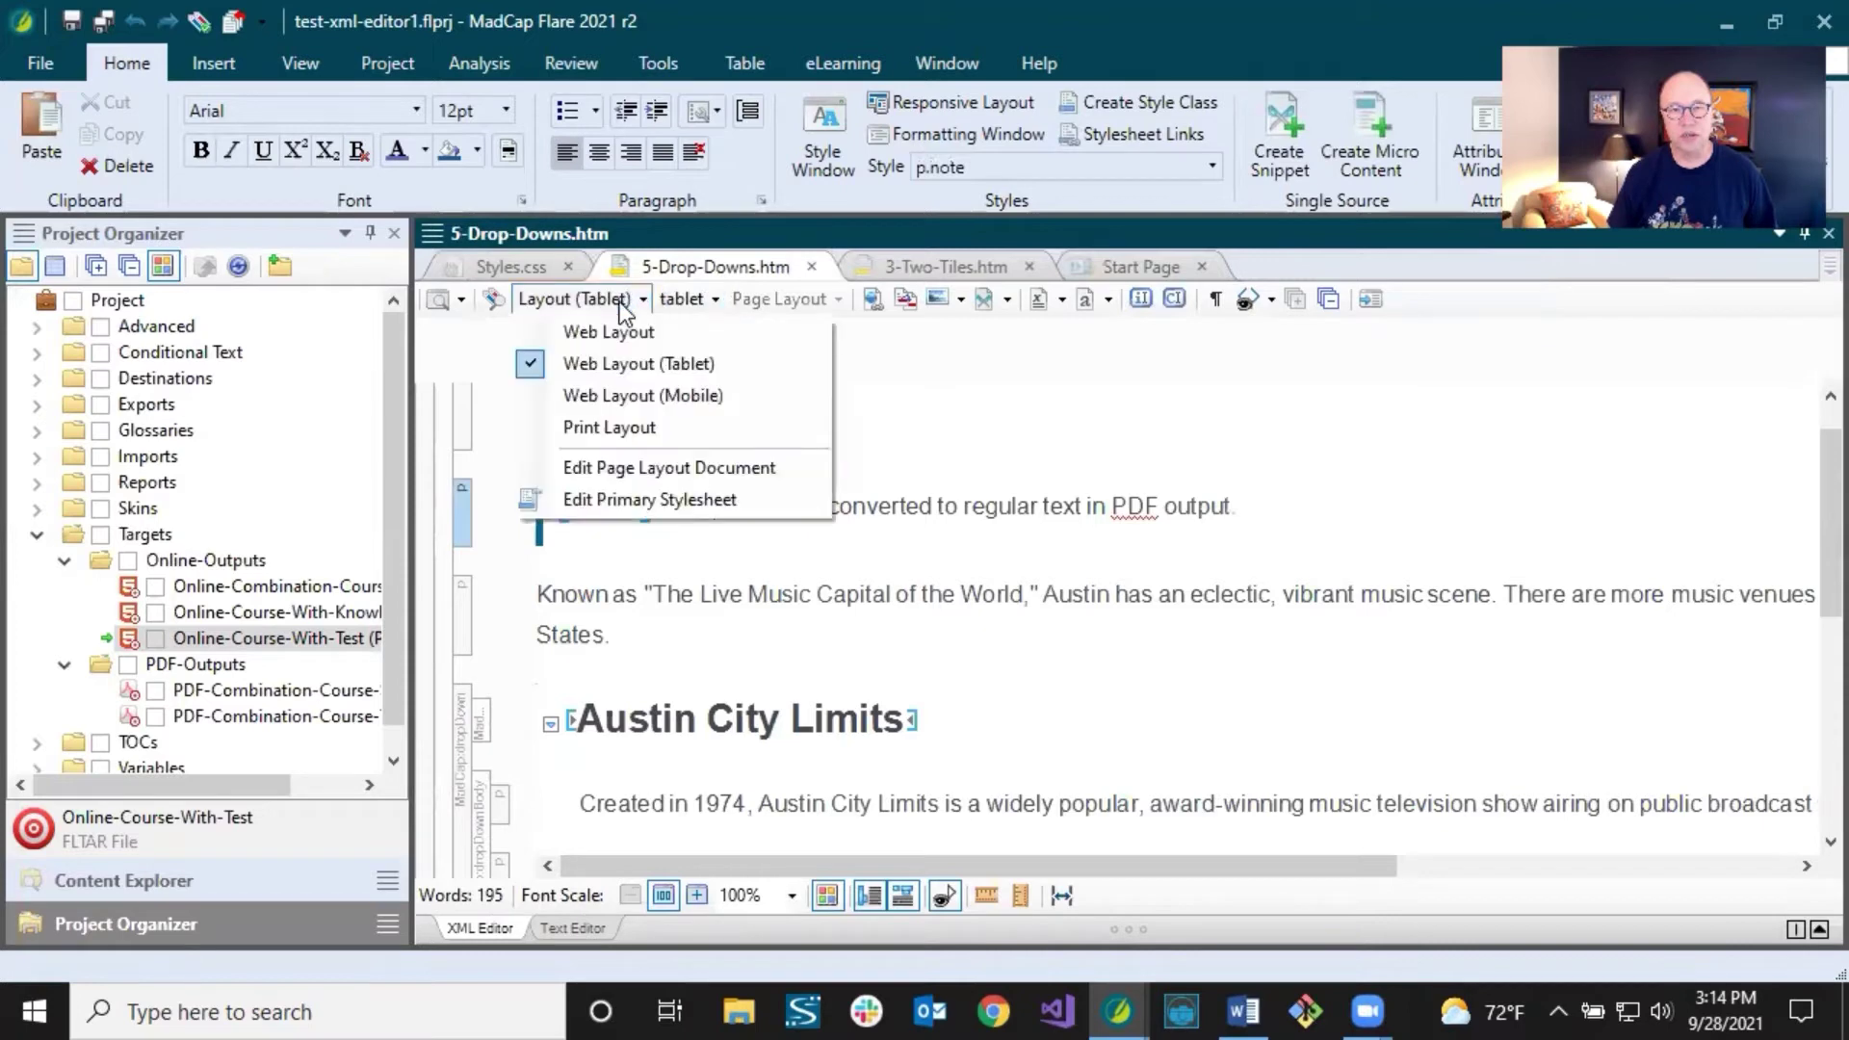
click(609, 396)
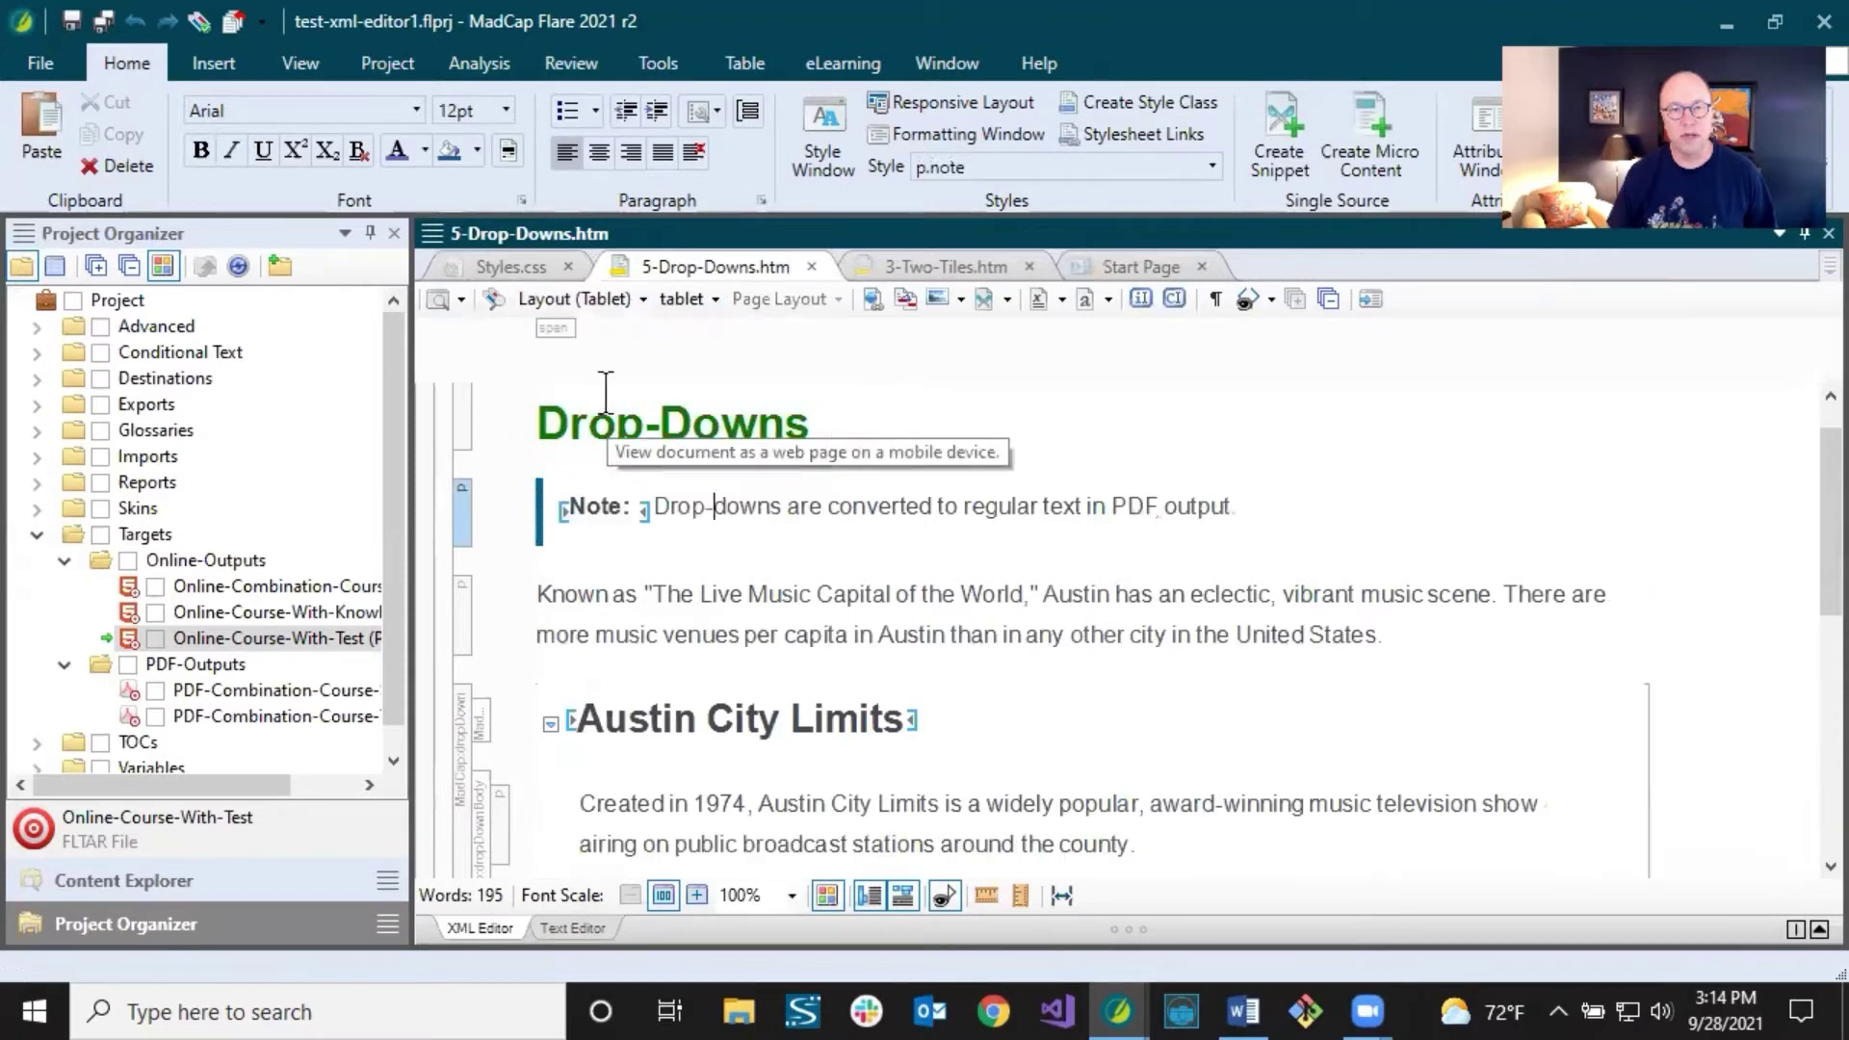
click(628, 431)
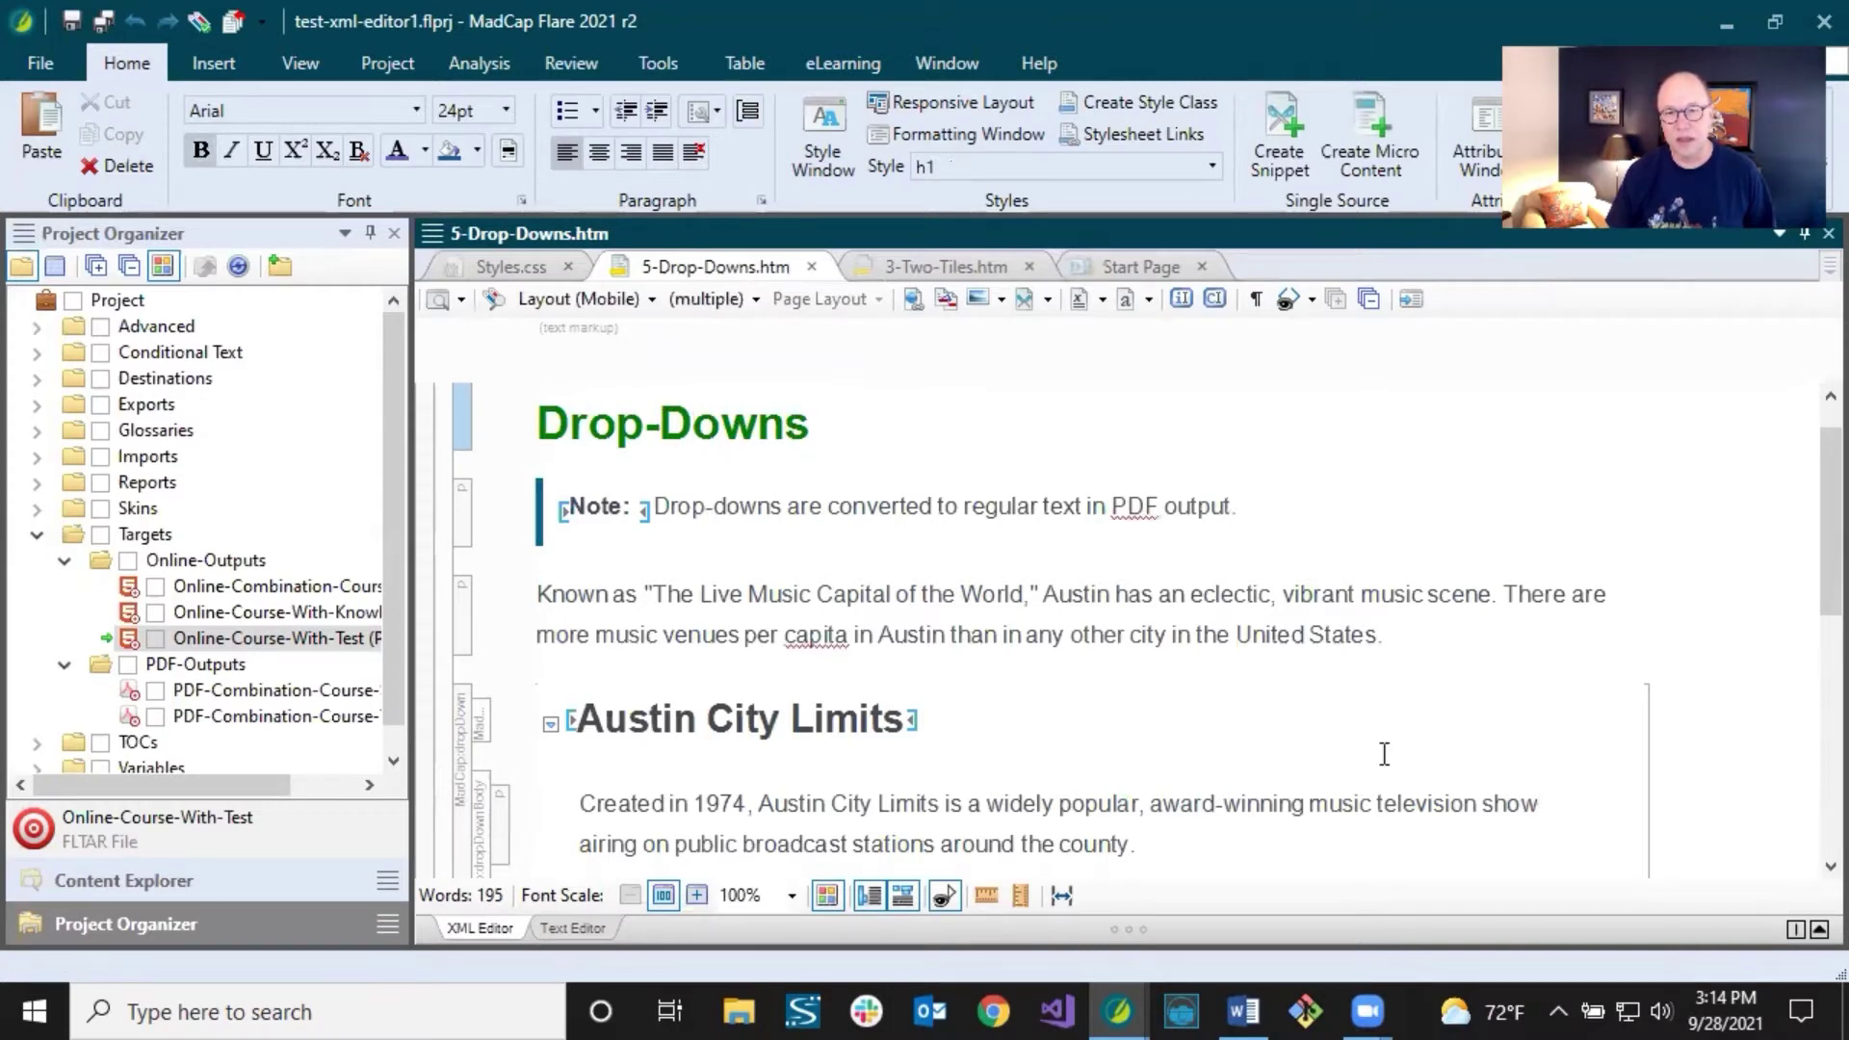
scroll(1243, 609, down, 3)
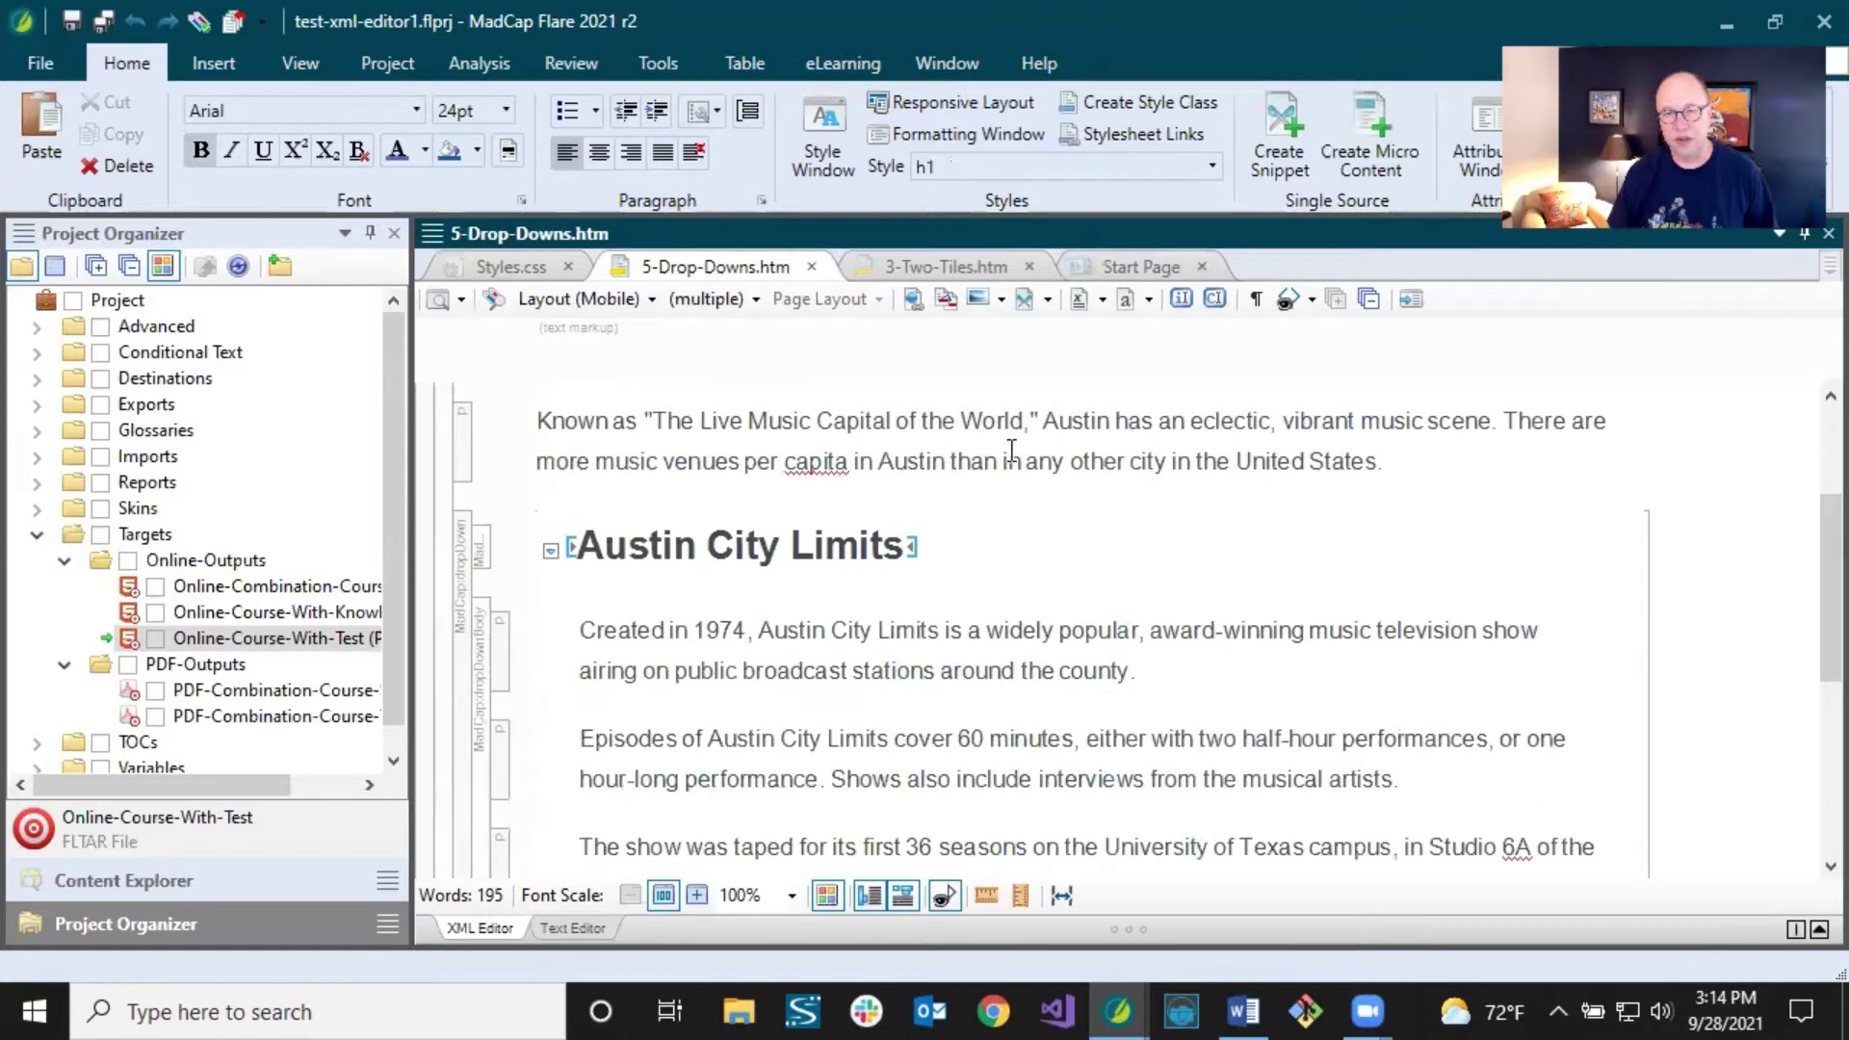
click(1151, 695)
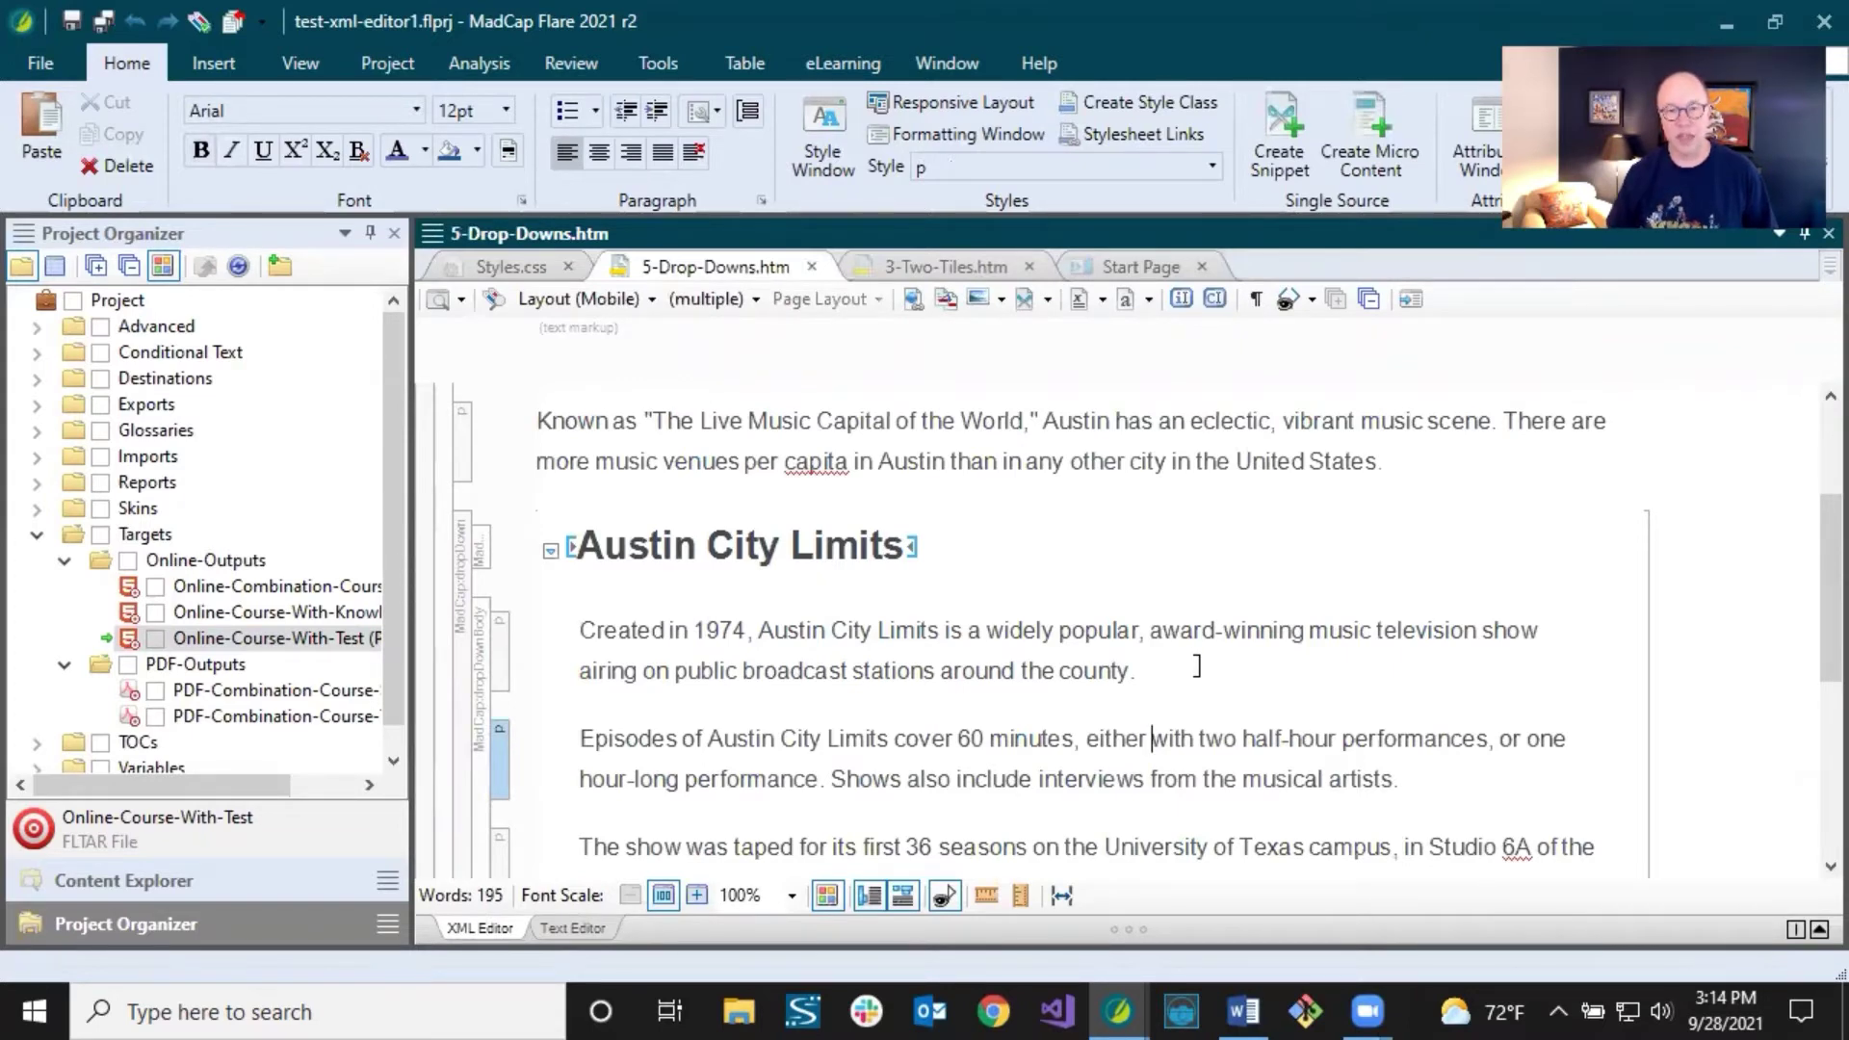
Review the rest of the topic in mobile layout, down through the South by Southwest section and back to the heading.
click(962, 630)
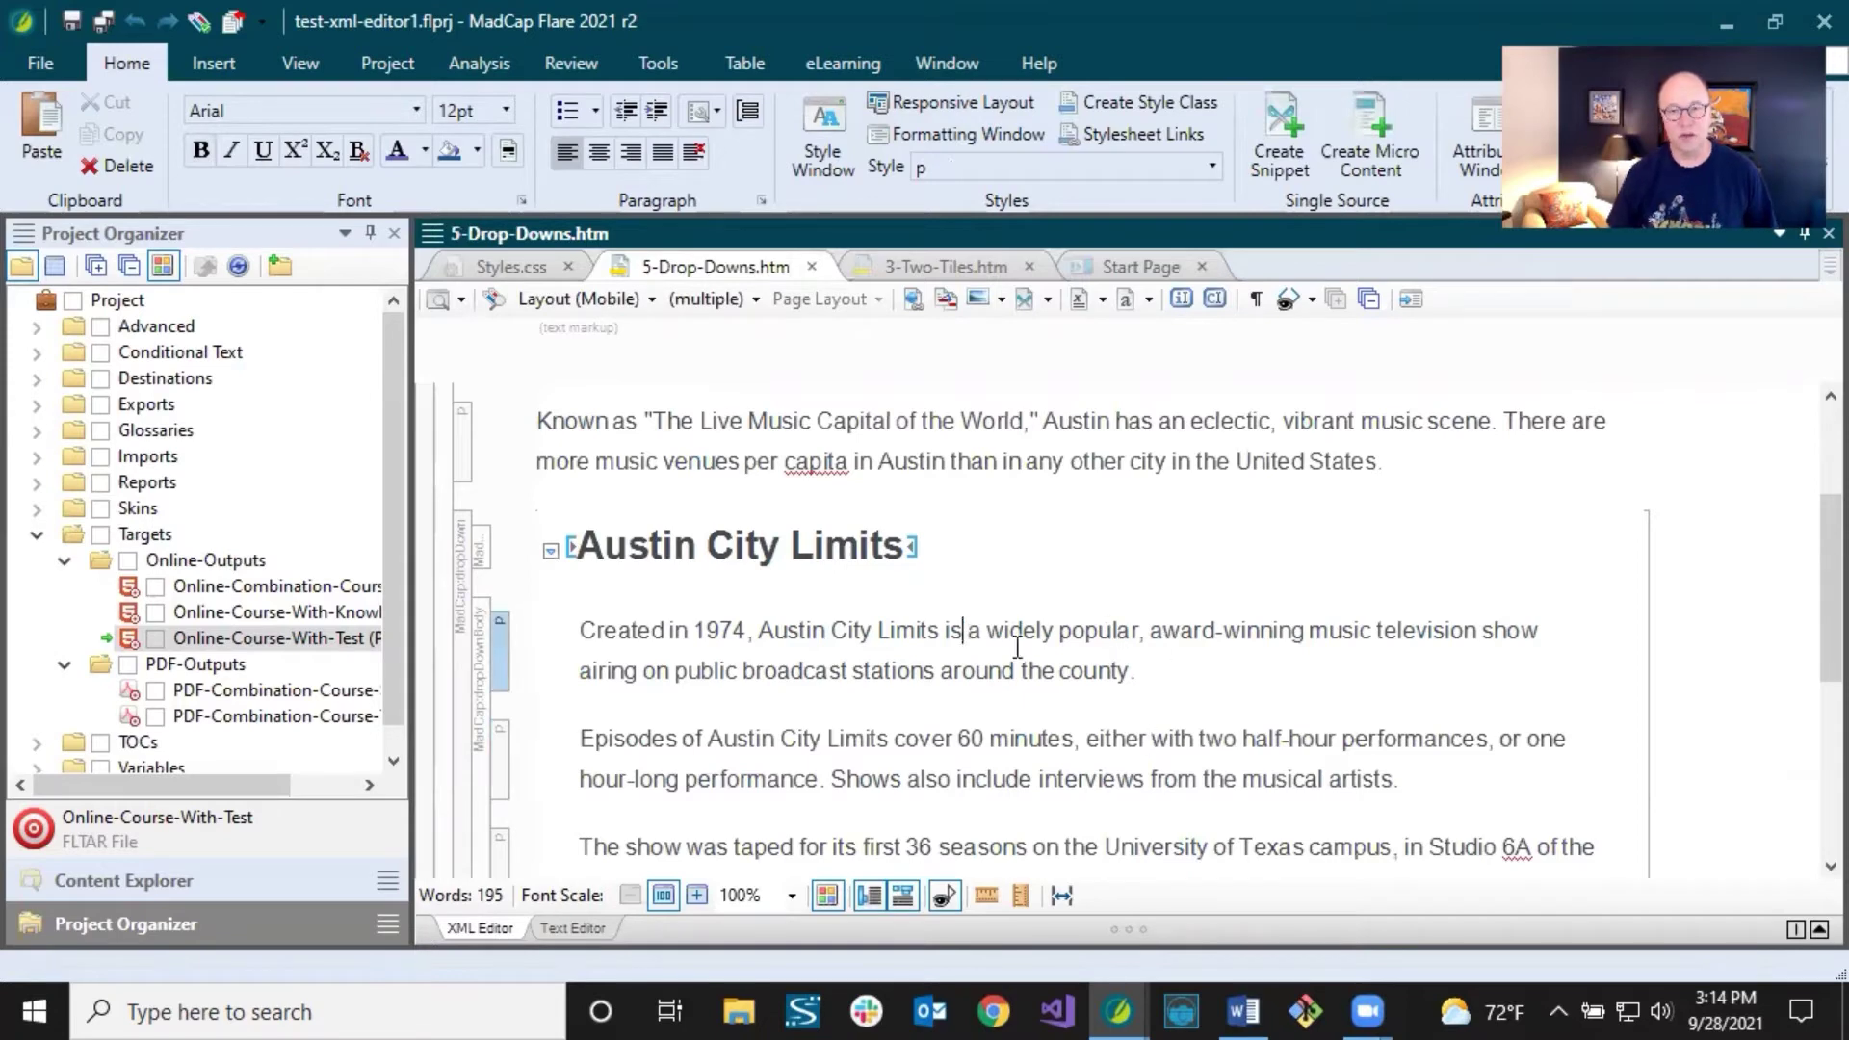
scroll(1021, 679, down, 3)
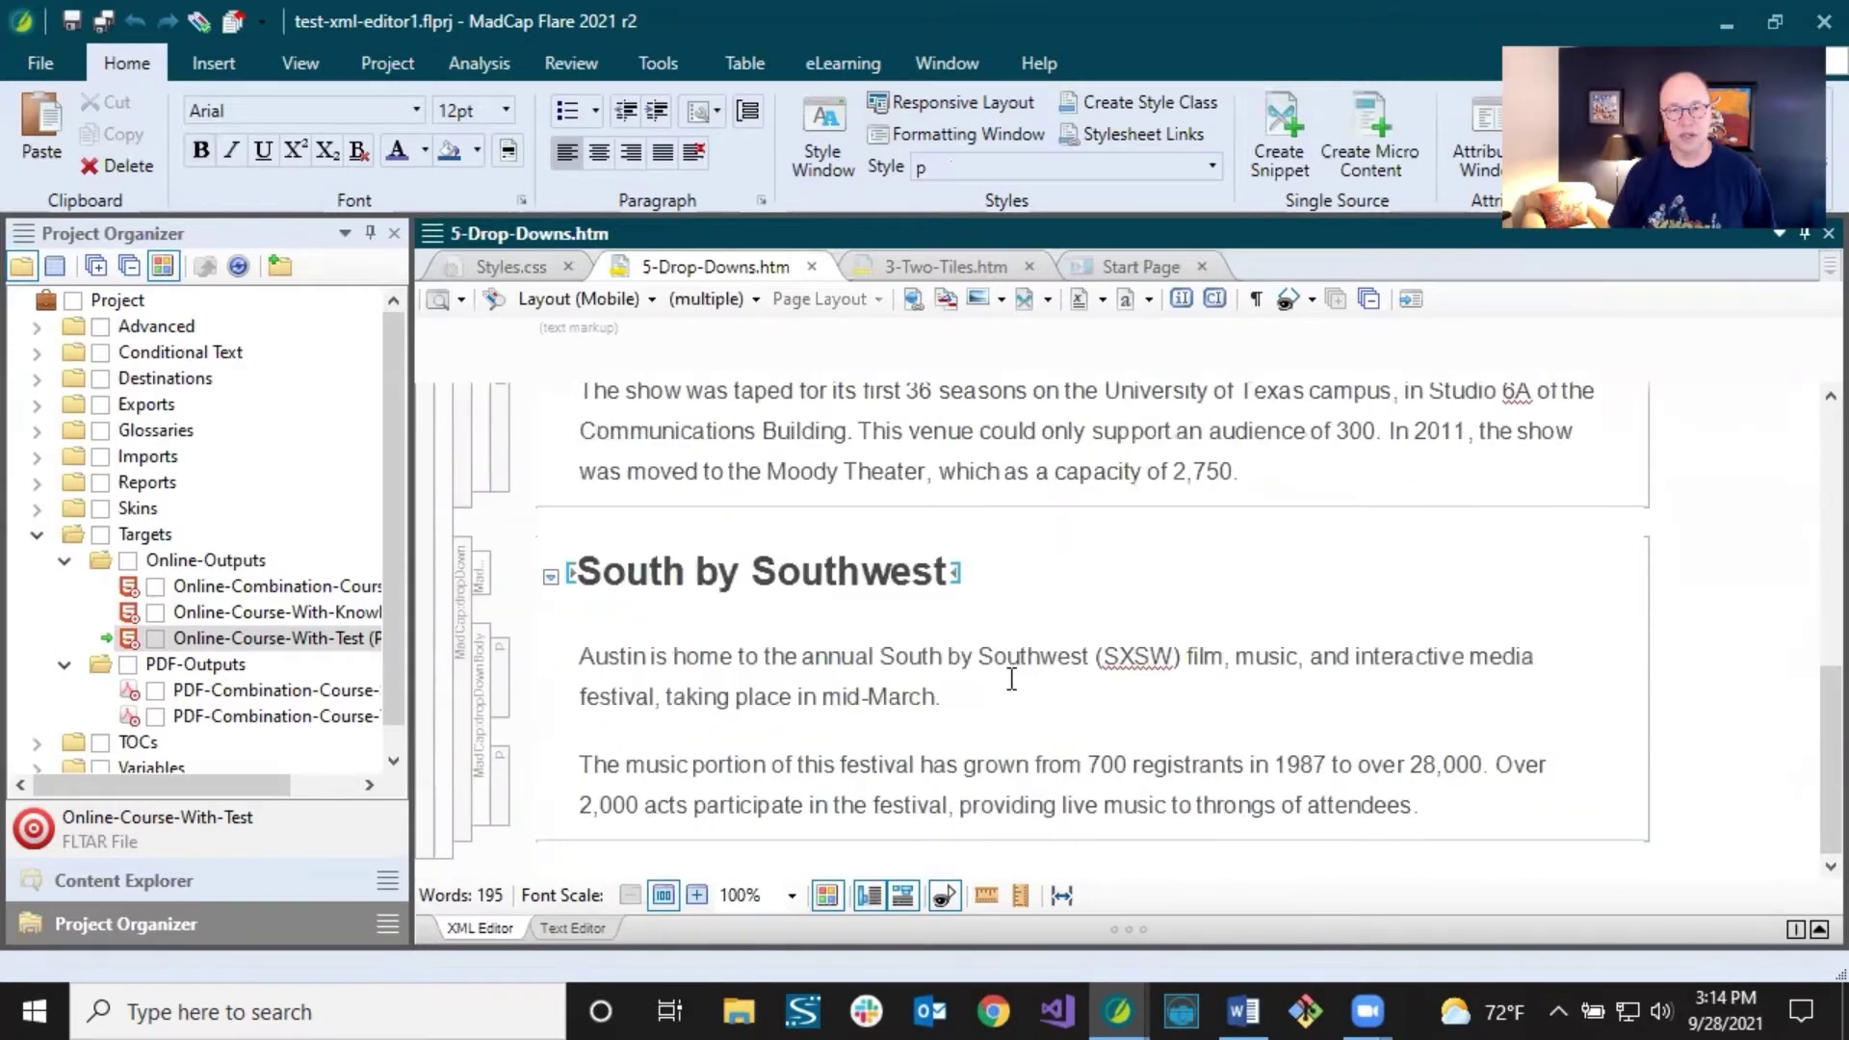
scroll(1249, 534, up, 5)
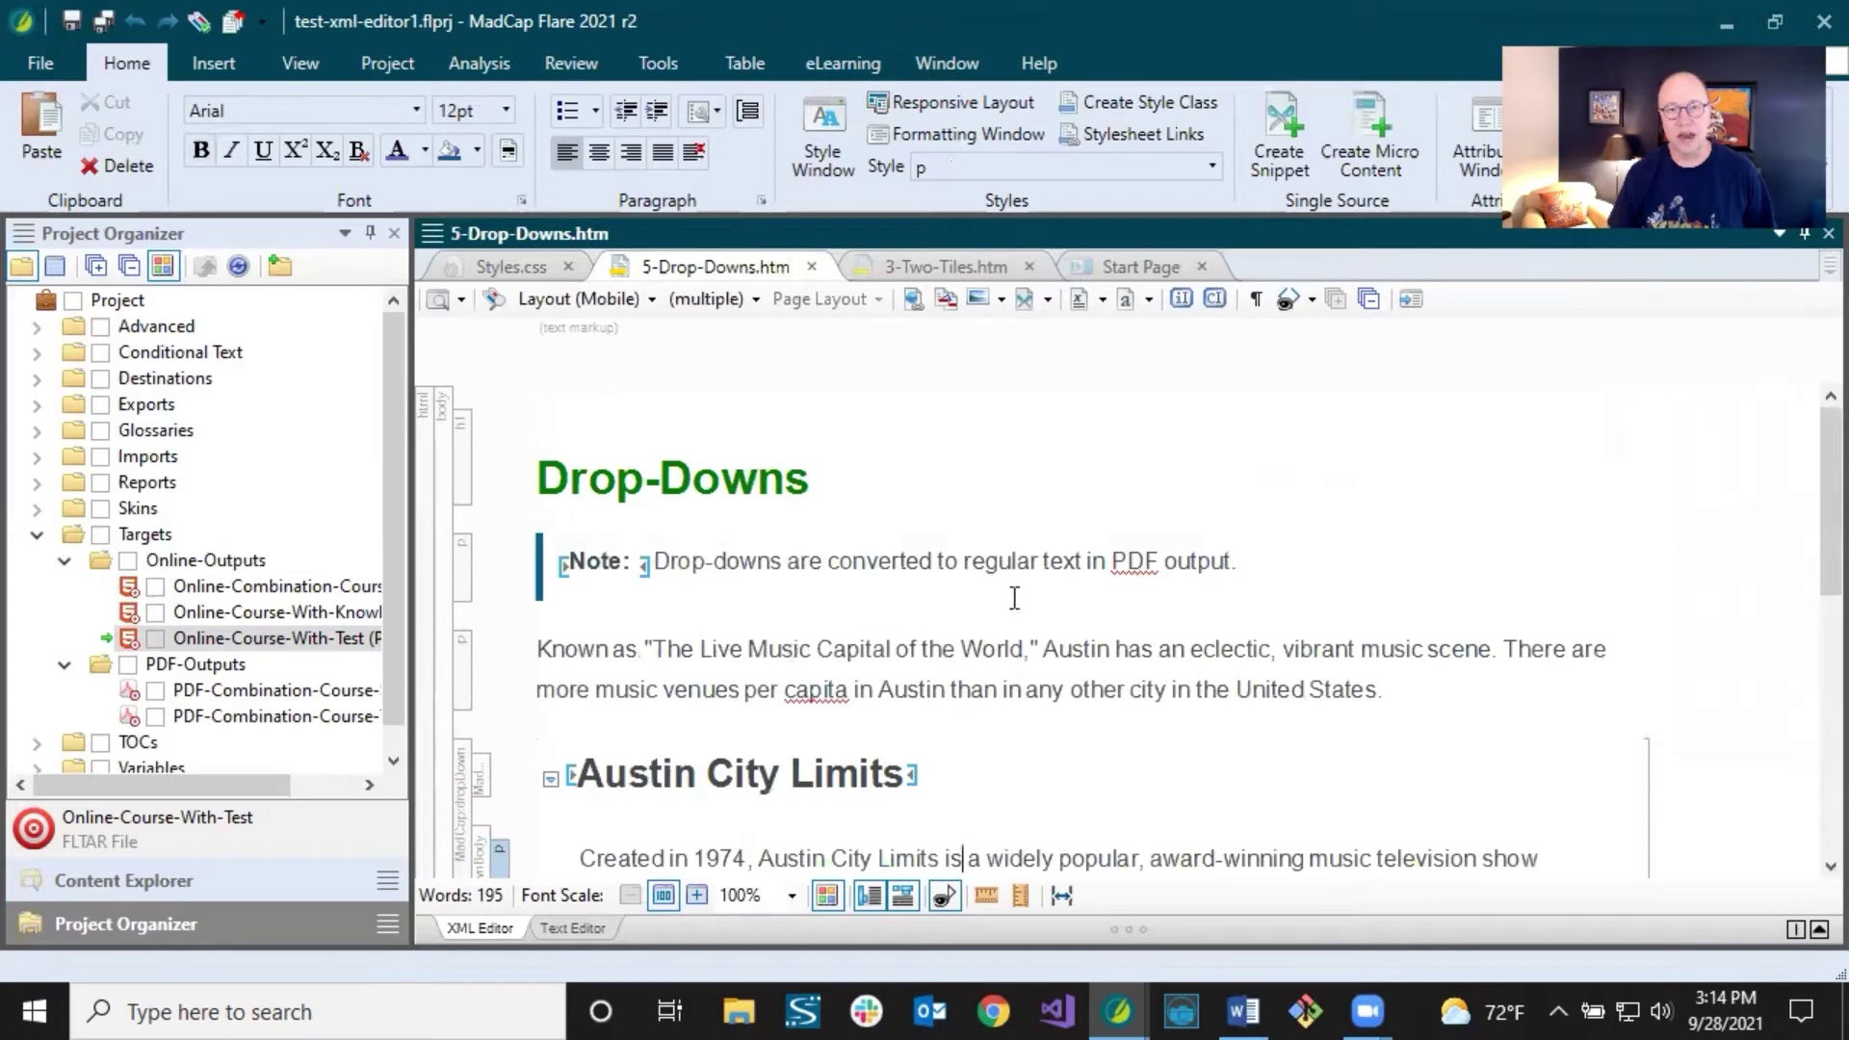
Switch the 5-Drop-Downs.htm topic to Print Layout and look through its pages.
click(644, 304)
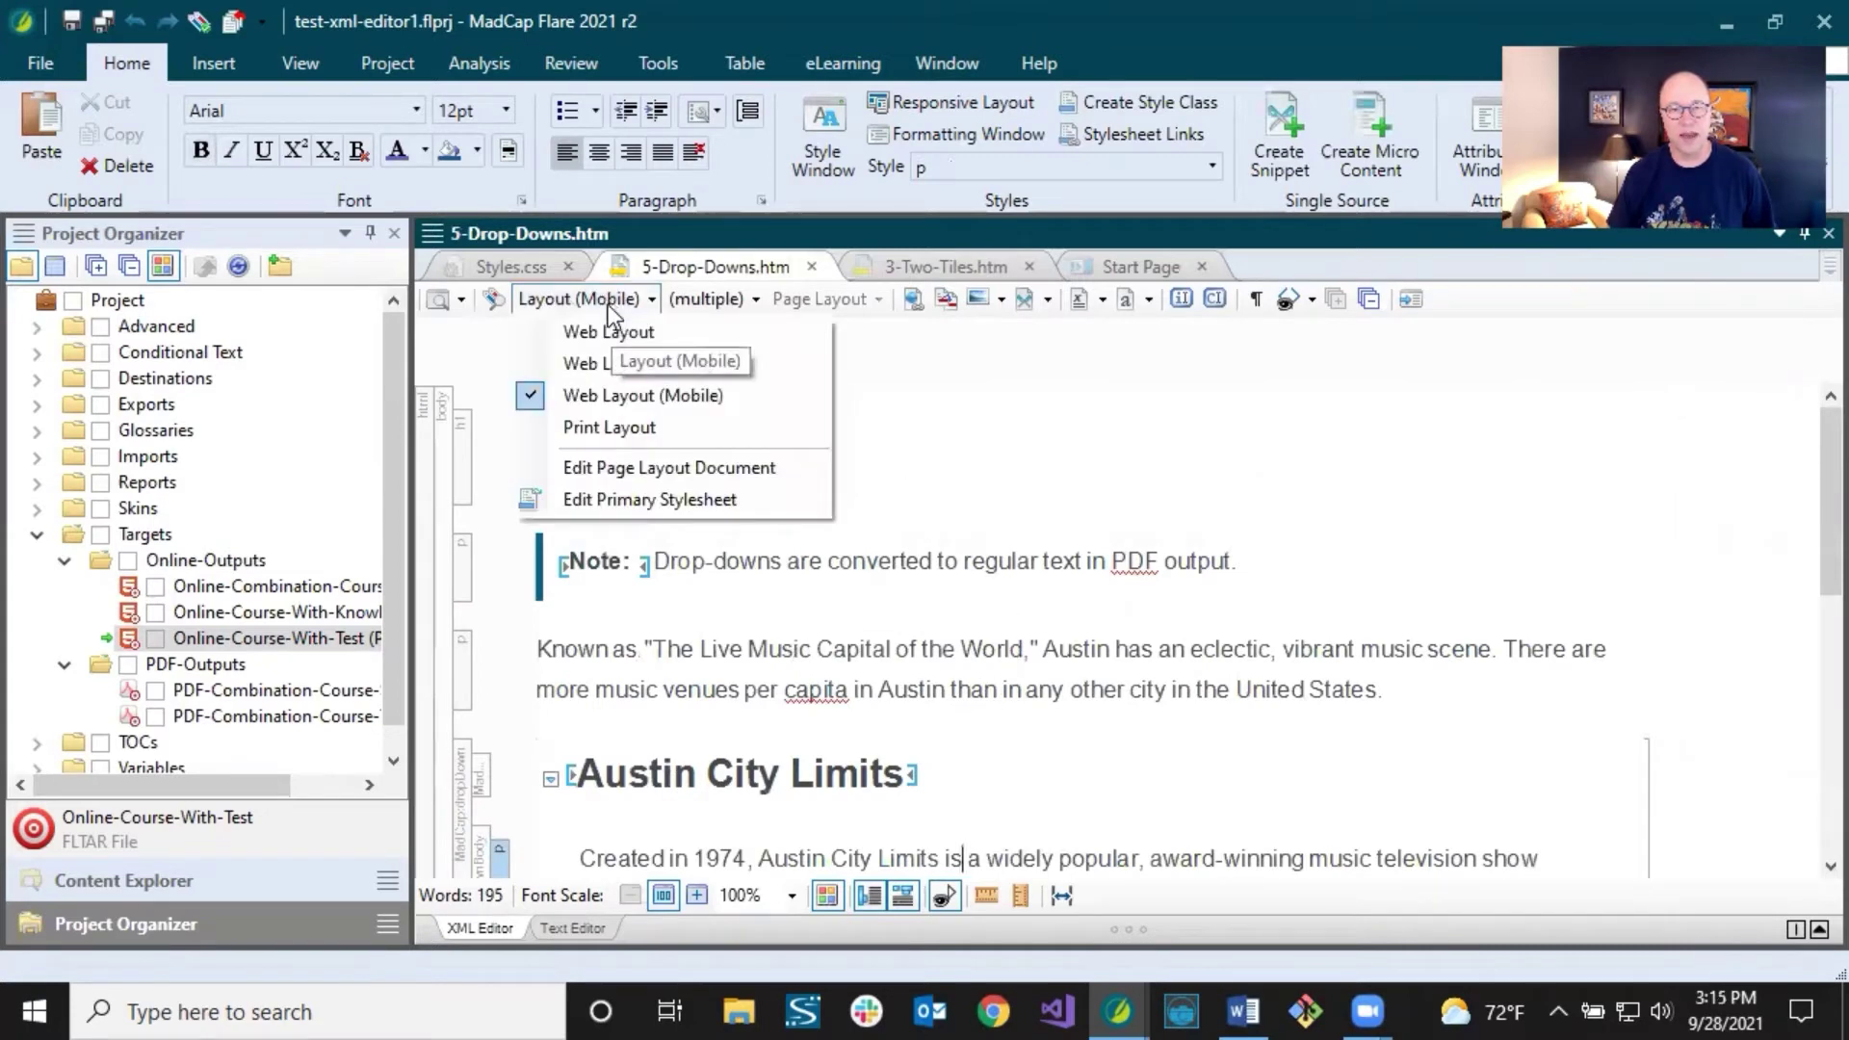
click(576, 425)
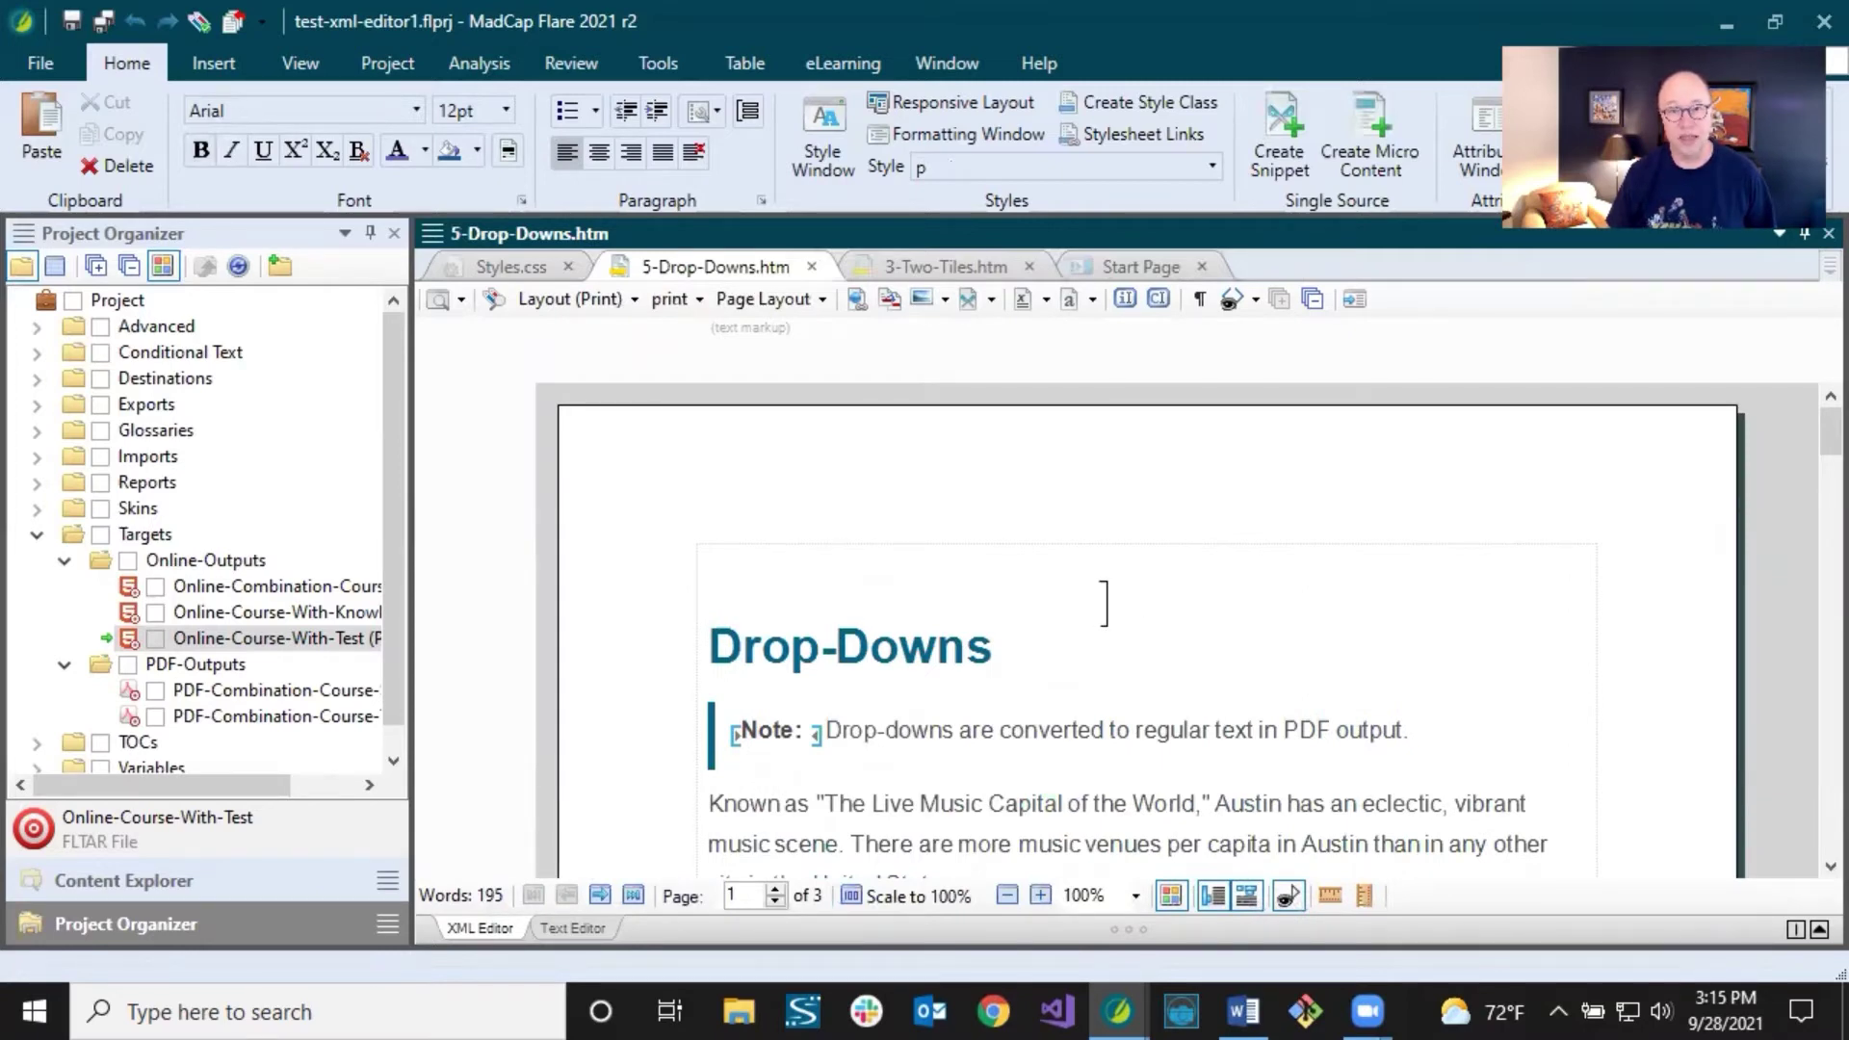
scroll(1040, 642, down, 1)
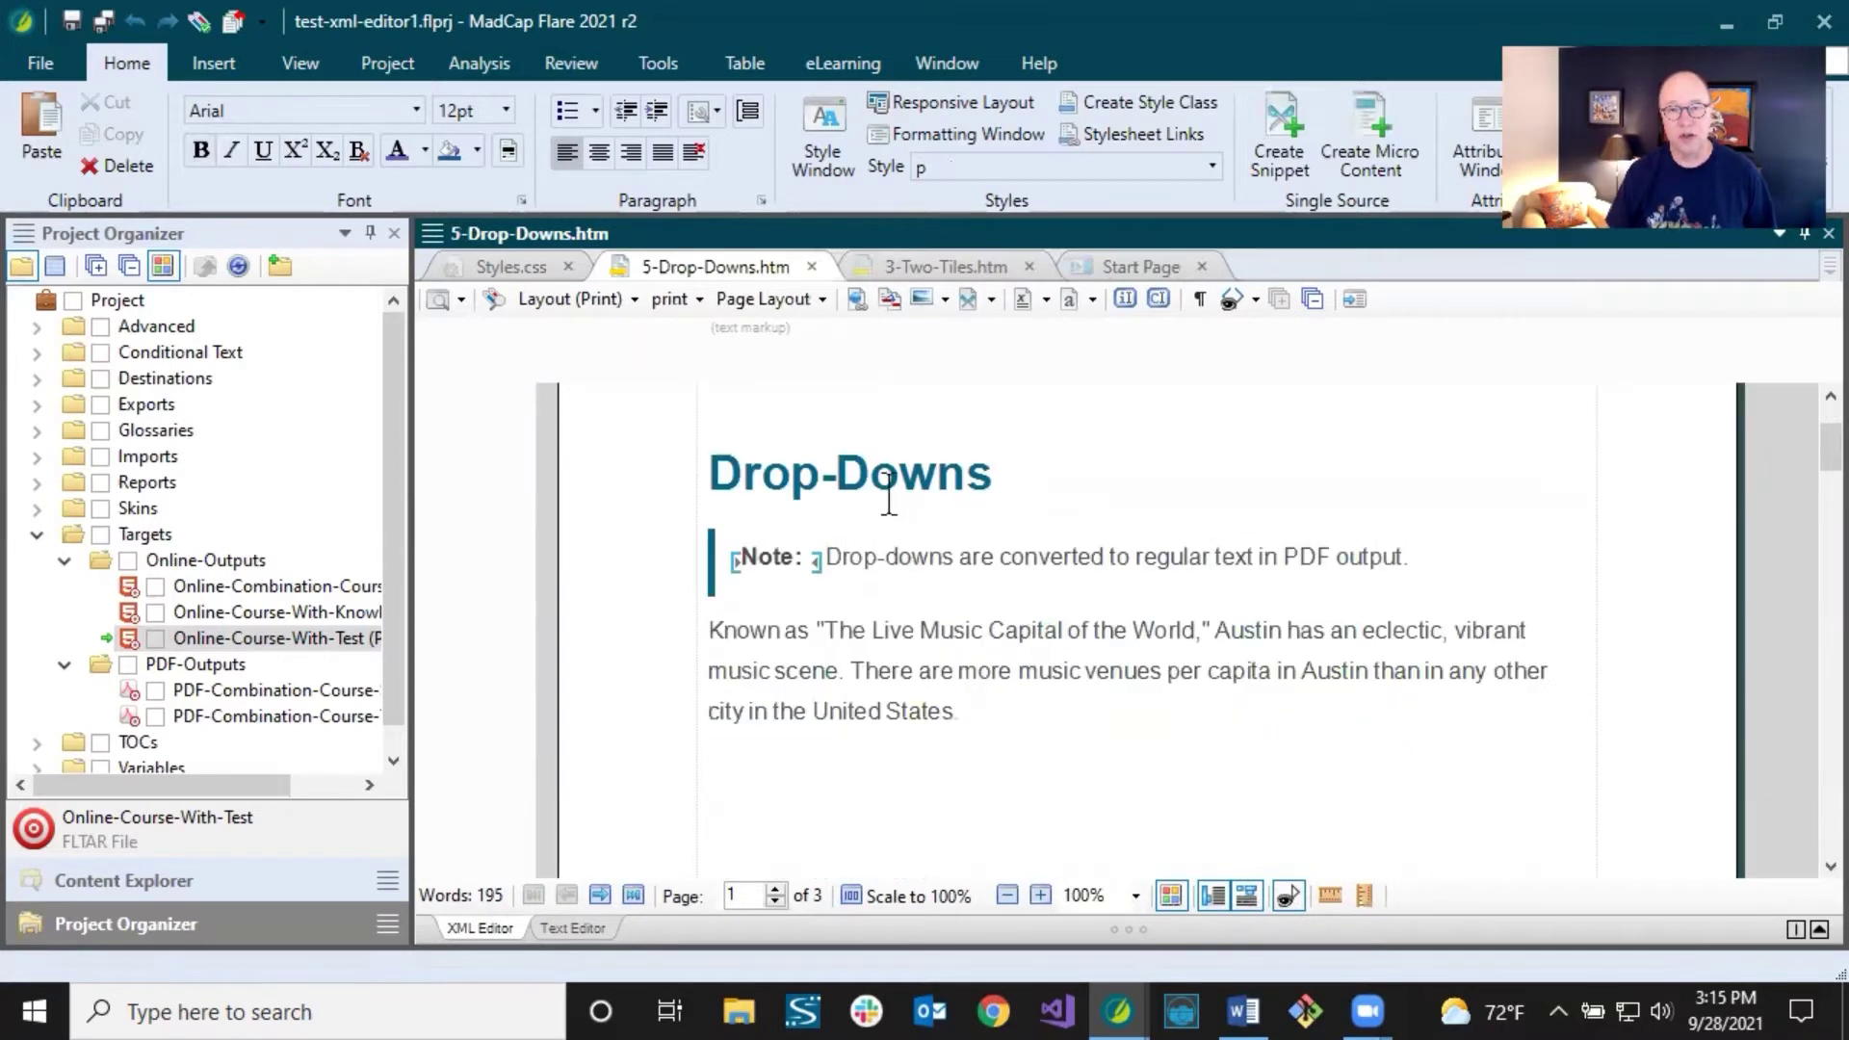
scroll(888, 499, down, 1)
scroll(888, 499, down, 3)
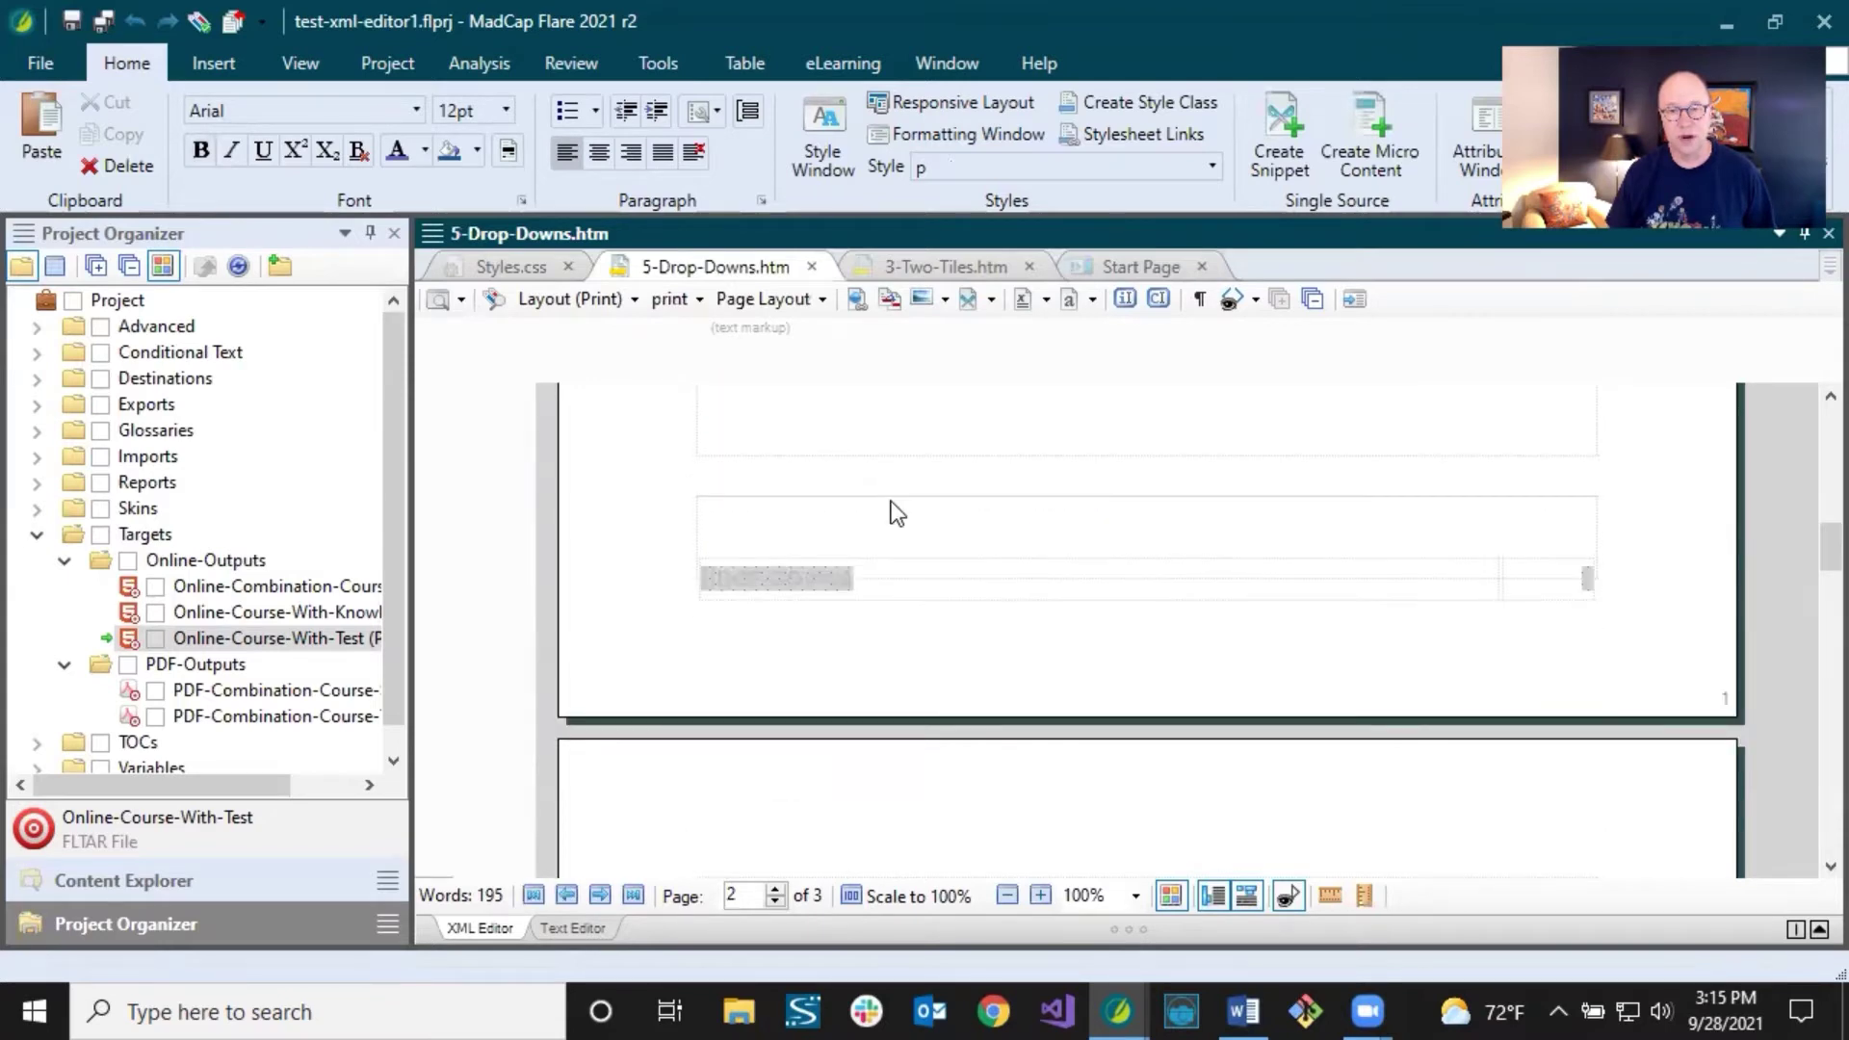
scroll(941, 583, up, 4)
scroll(942, 578, down, 2)
scroll(942, 577, up, 8)
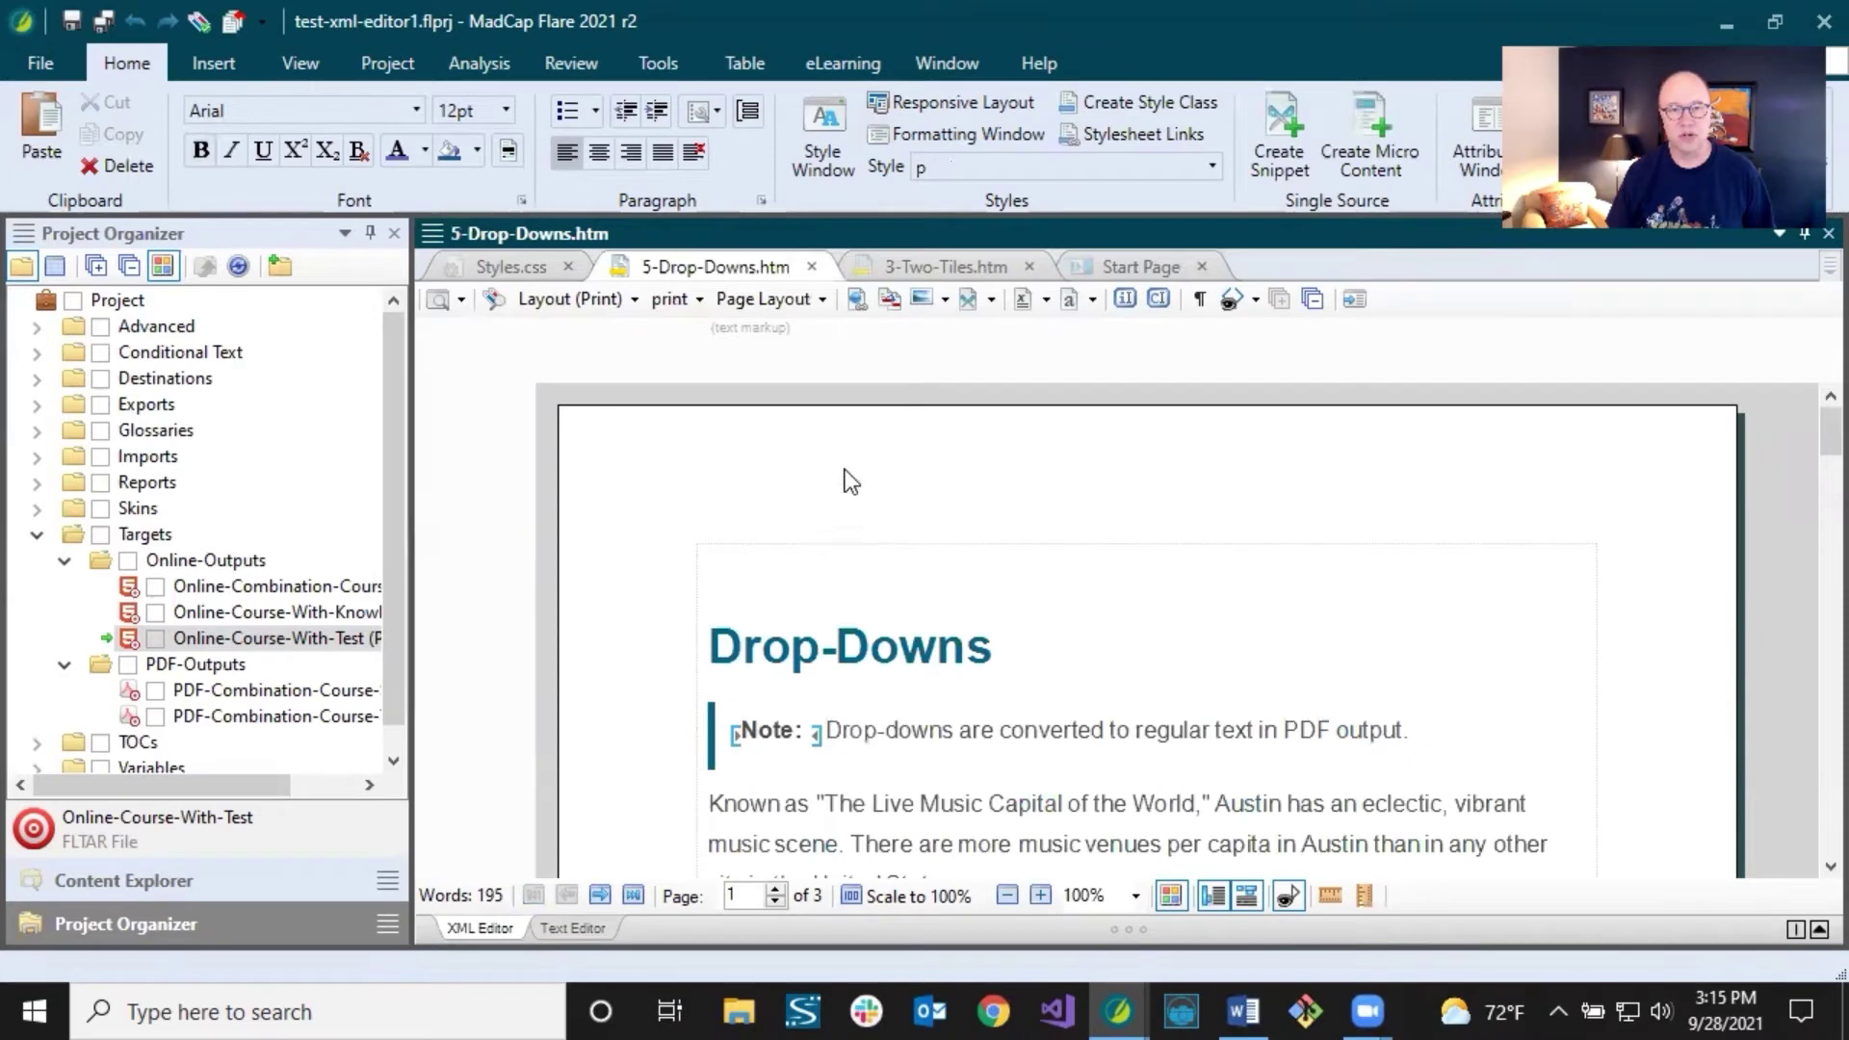
Return the topic to Web Layout and check which stylesheet mediums are available, keeping Default Medium selected.
click(603, 306)
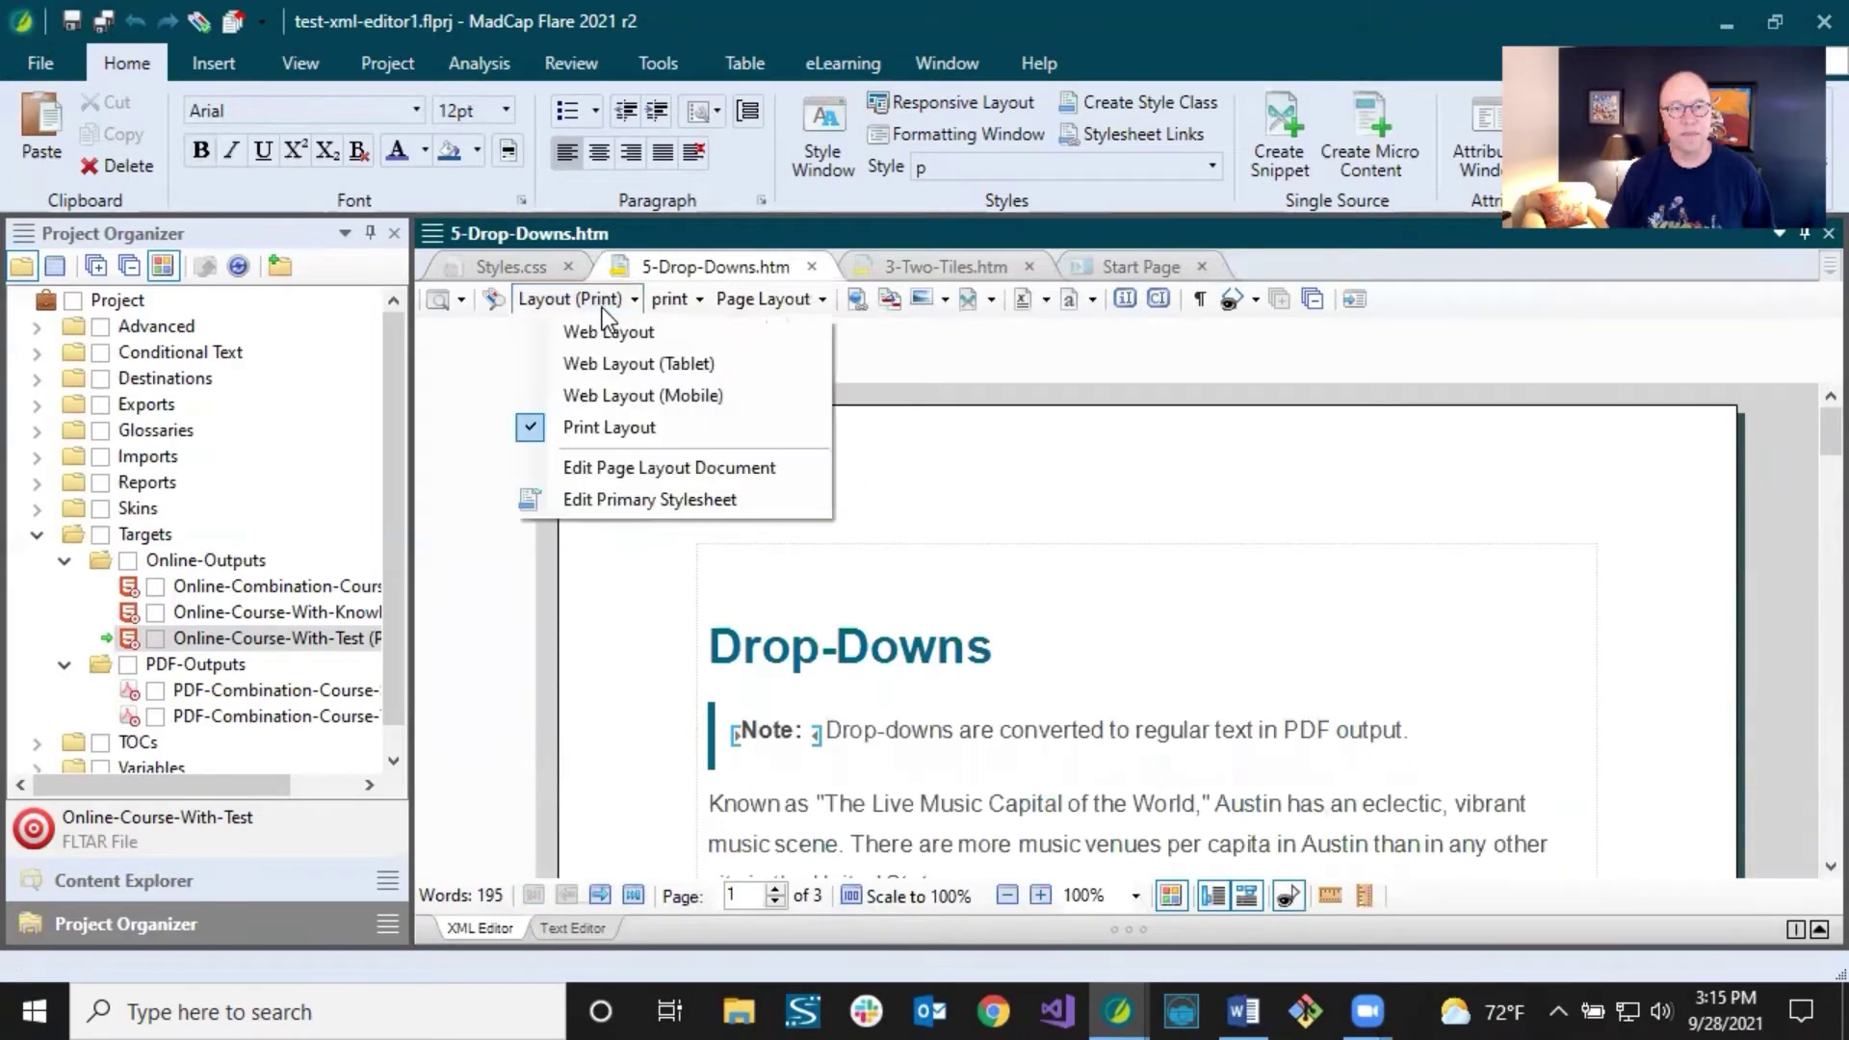
click(603, 331)
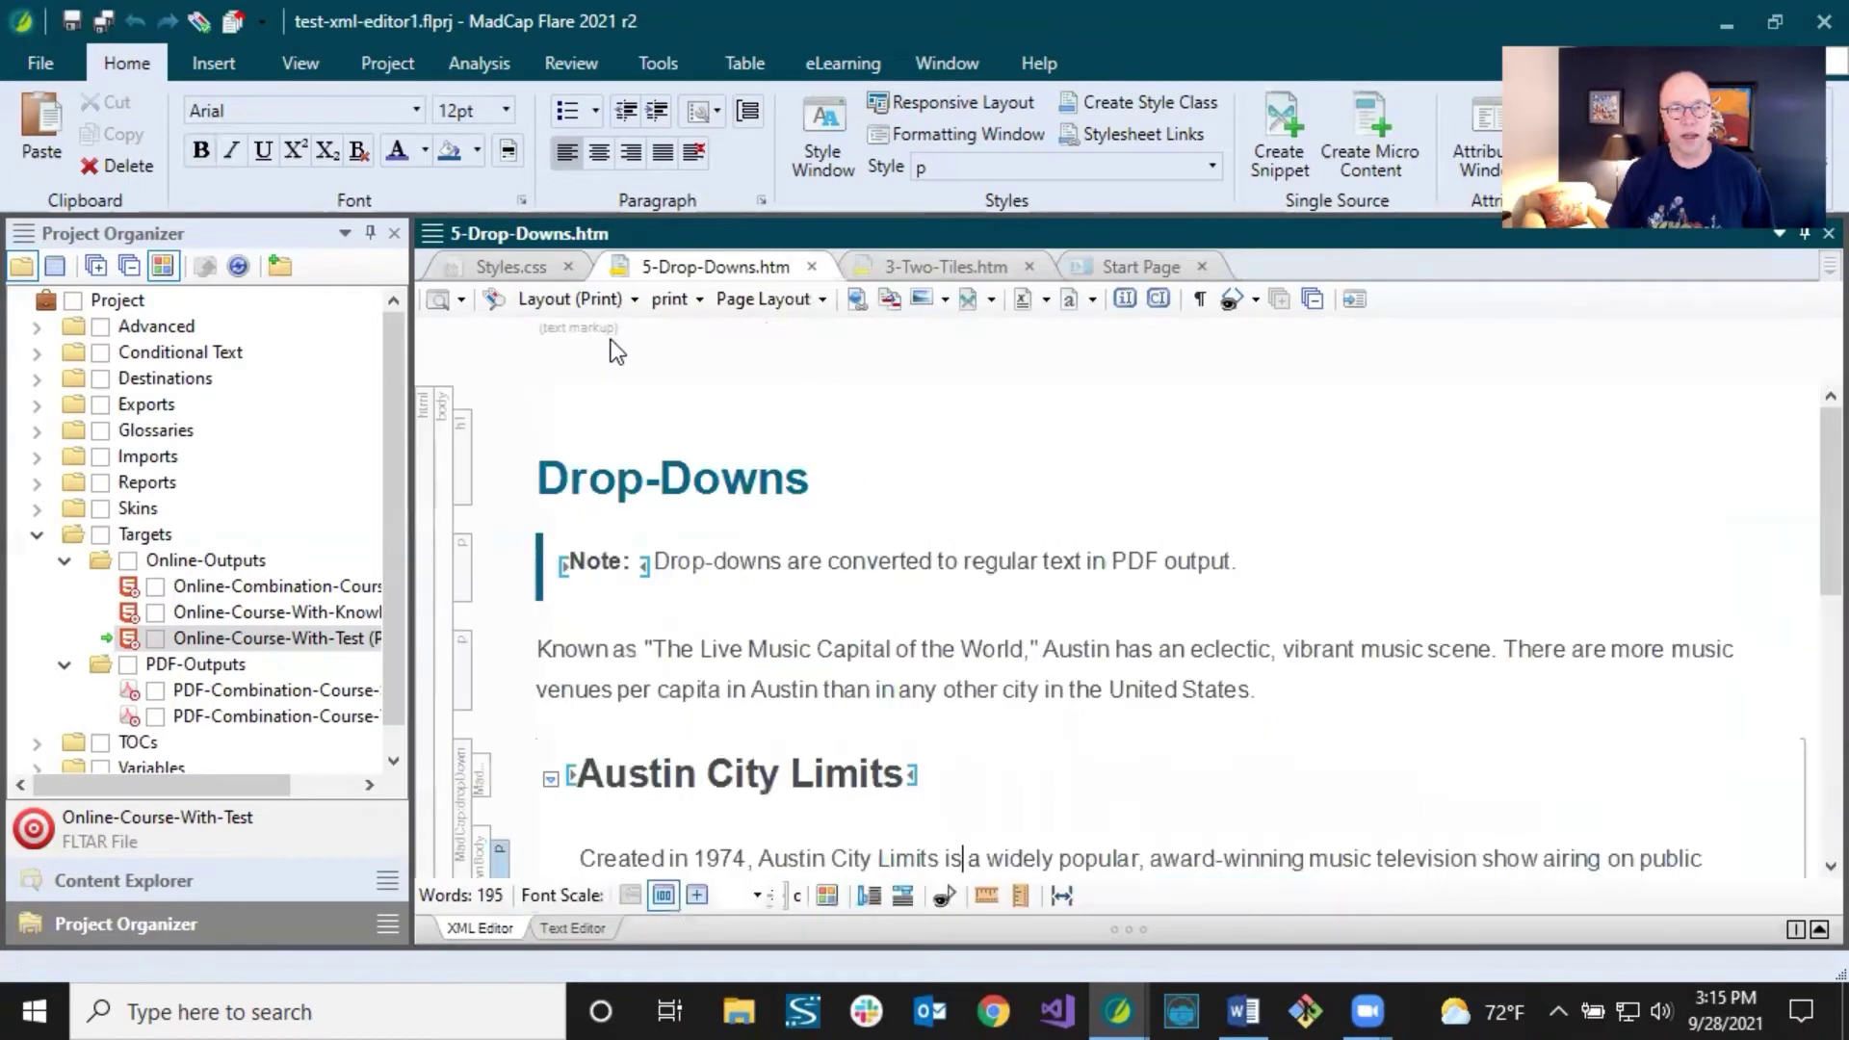
click(790, 561)
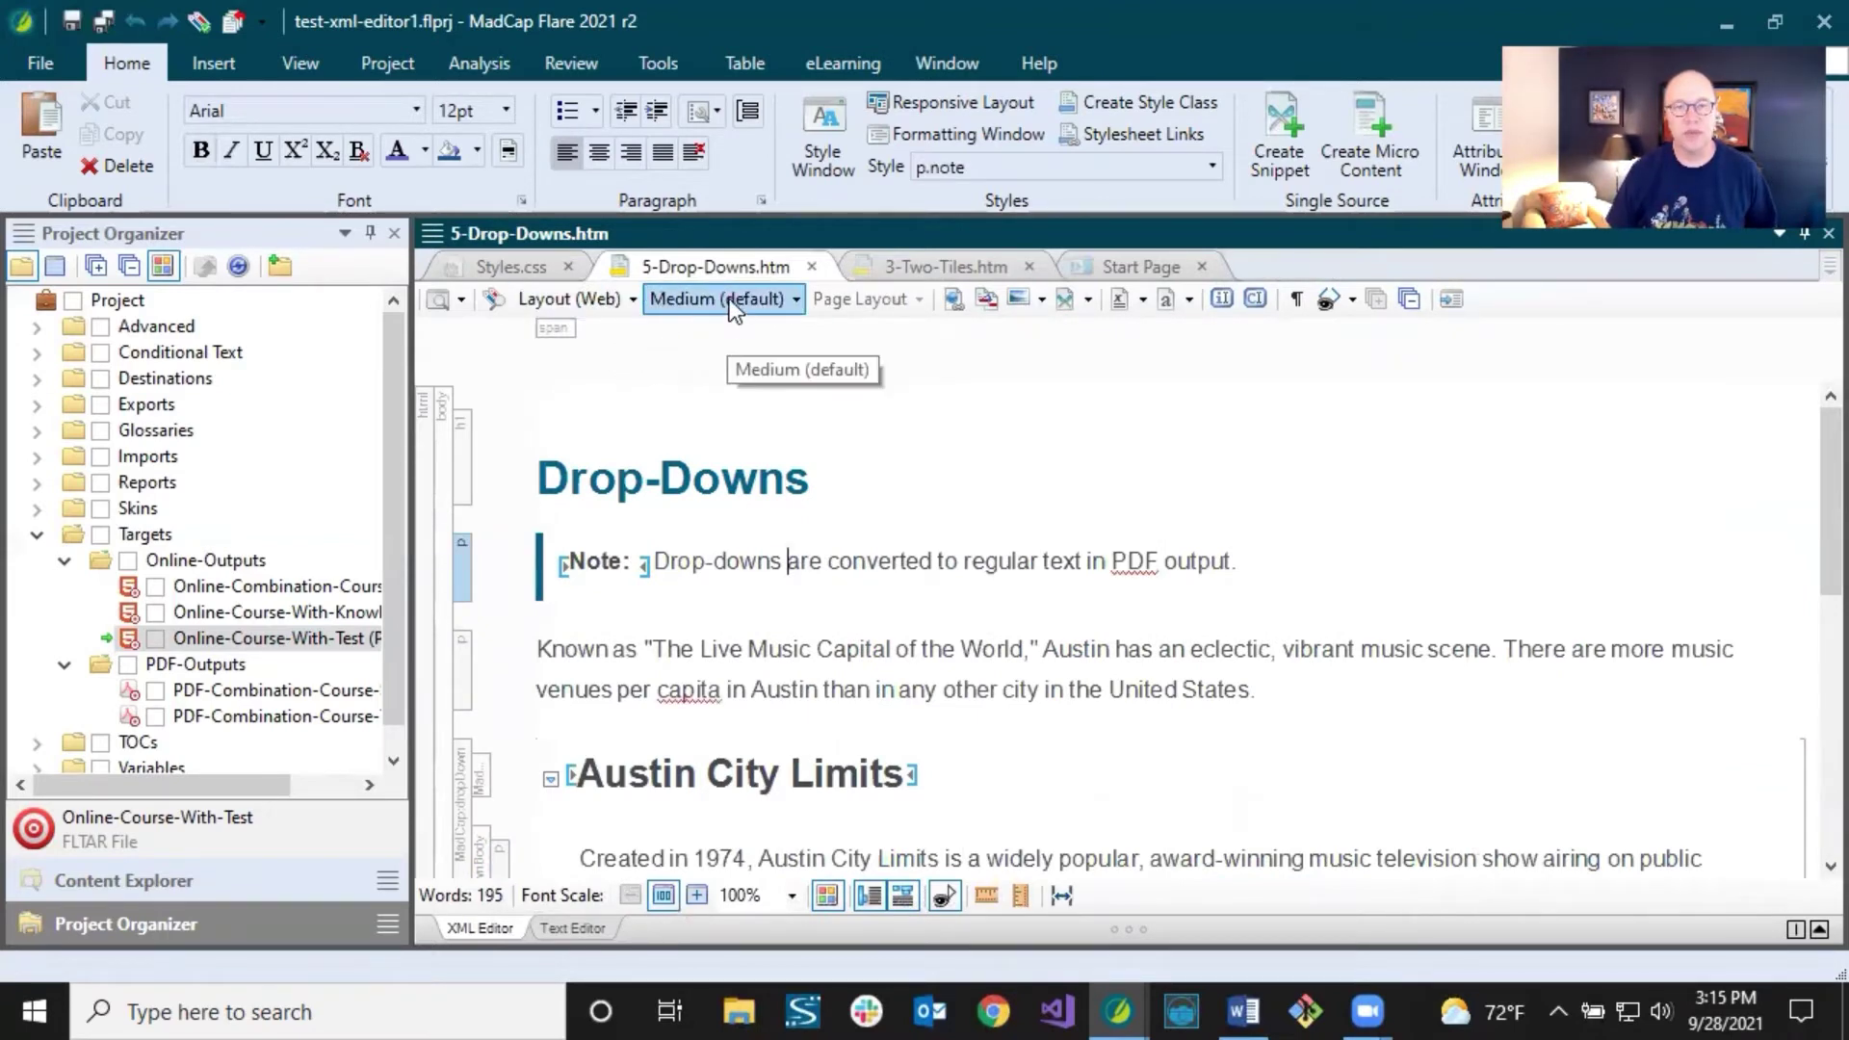
click(788, 308)
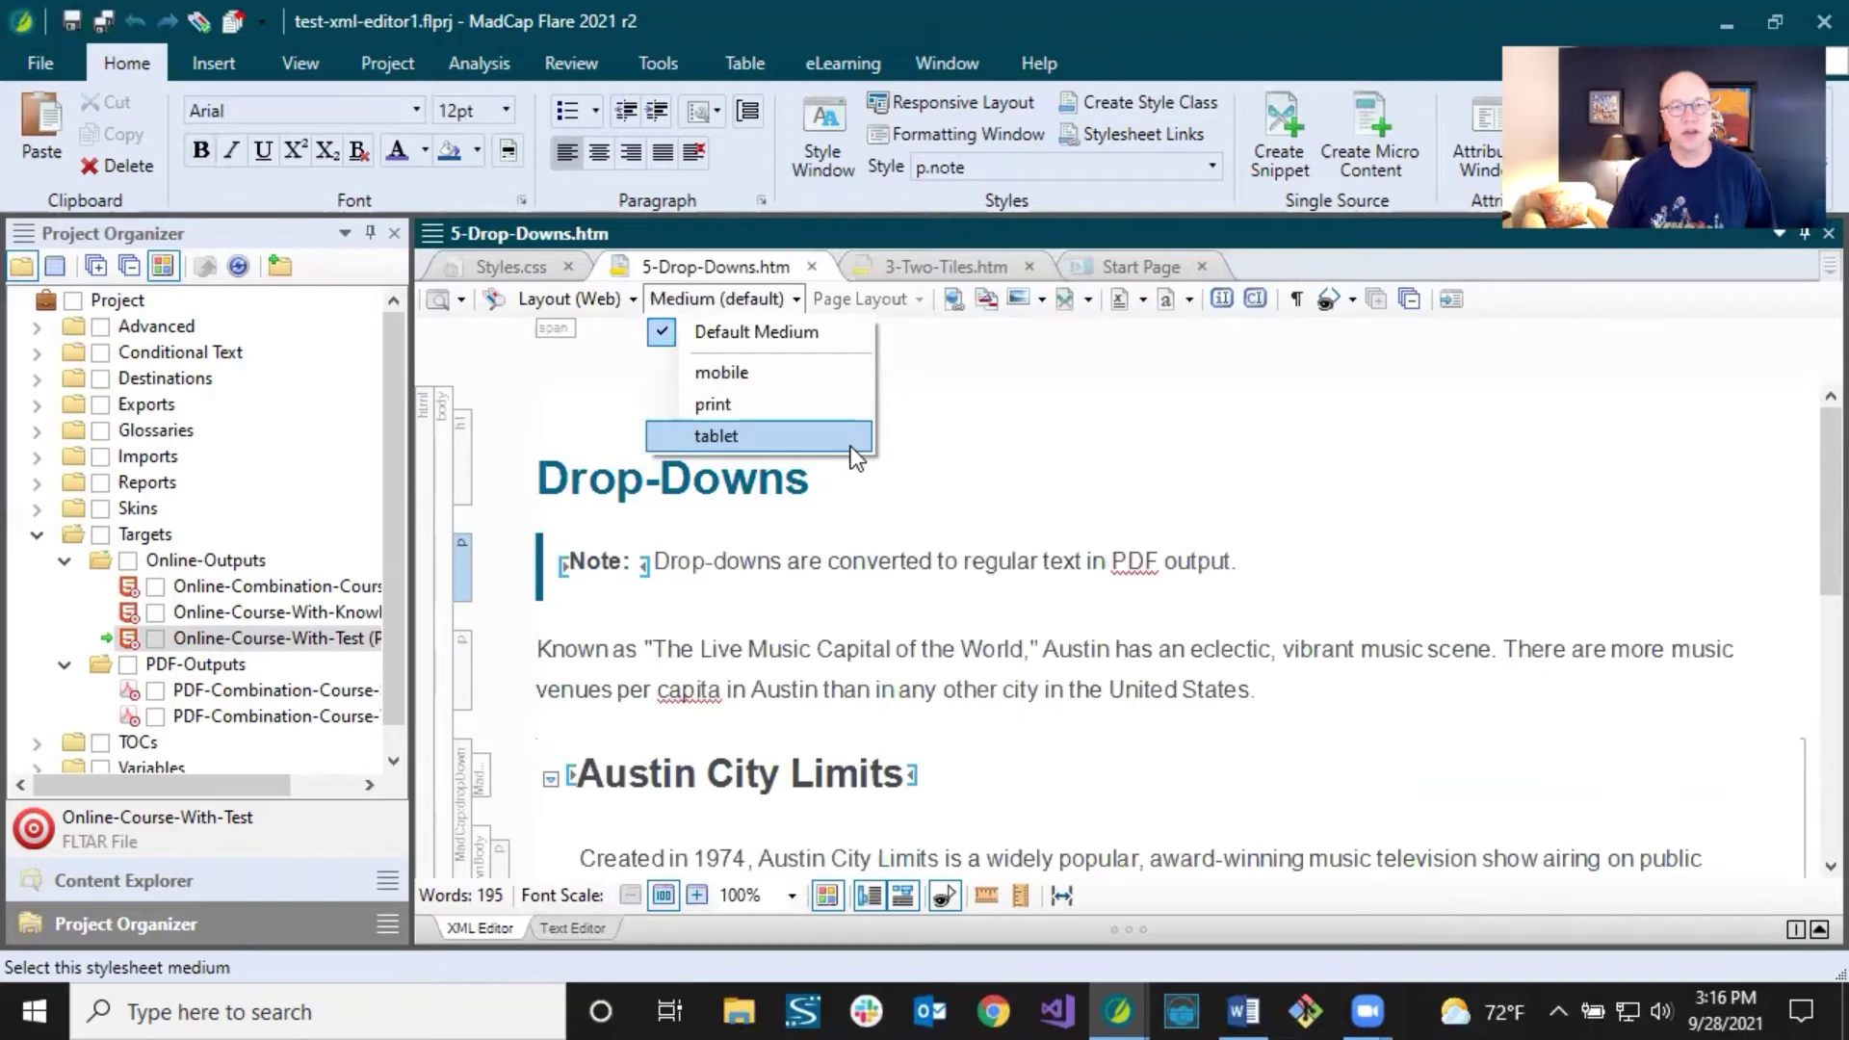
click(837, 493)
click(837, 493)
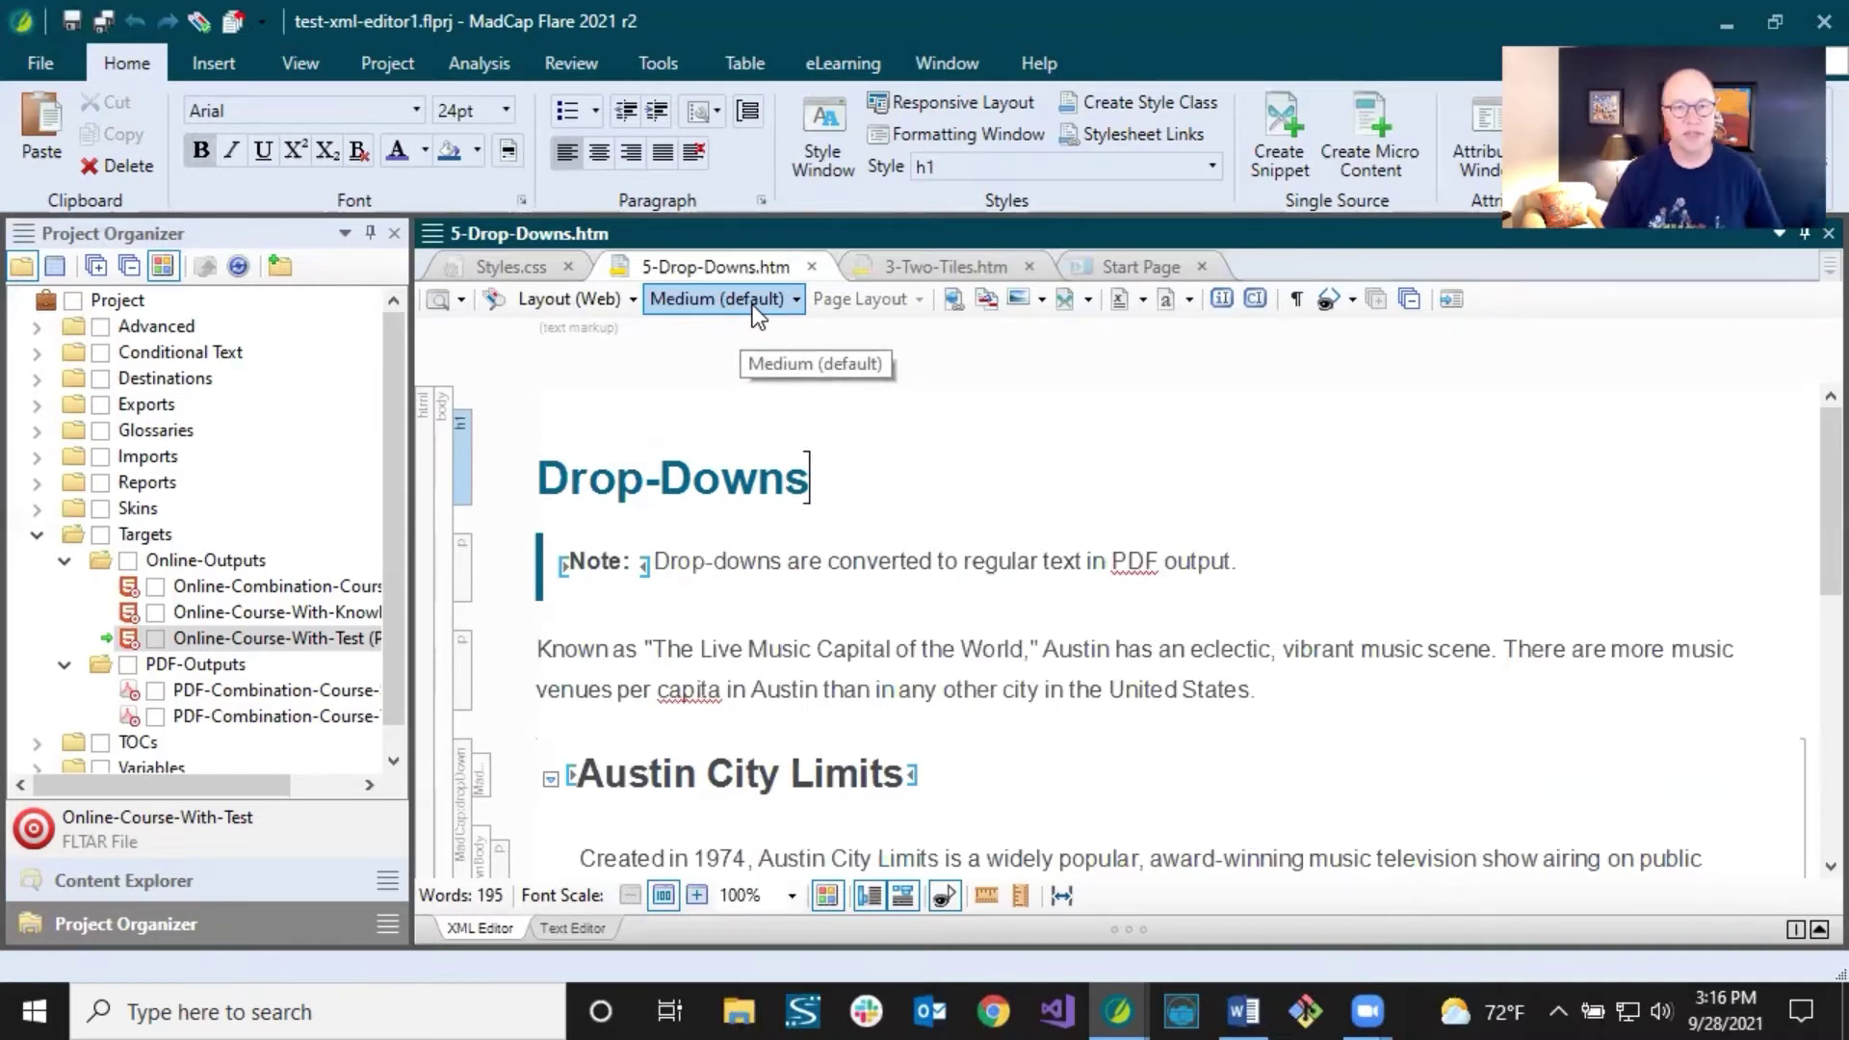
Compare the Drop-Downs heading and the medium in Web Layout (Tablet) with those in the regular Web Layout.
click(621, 303)
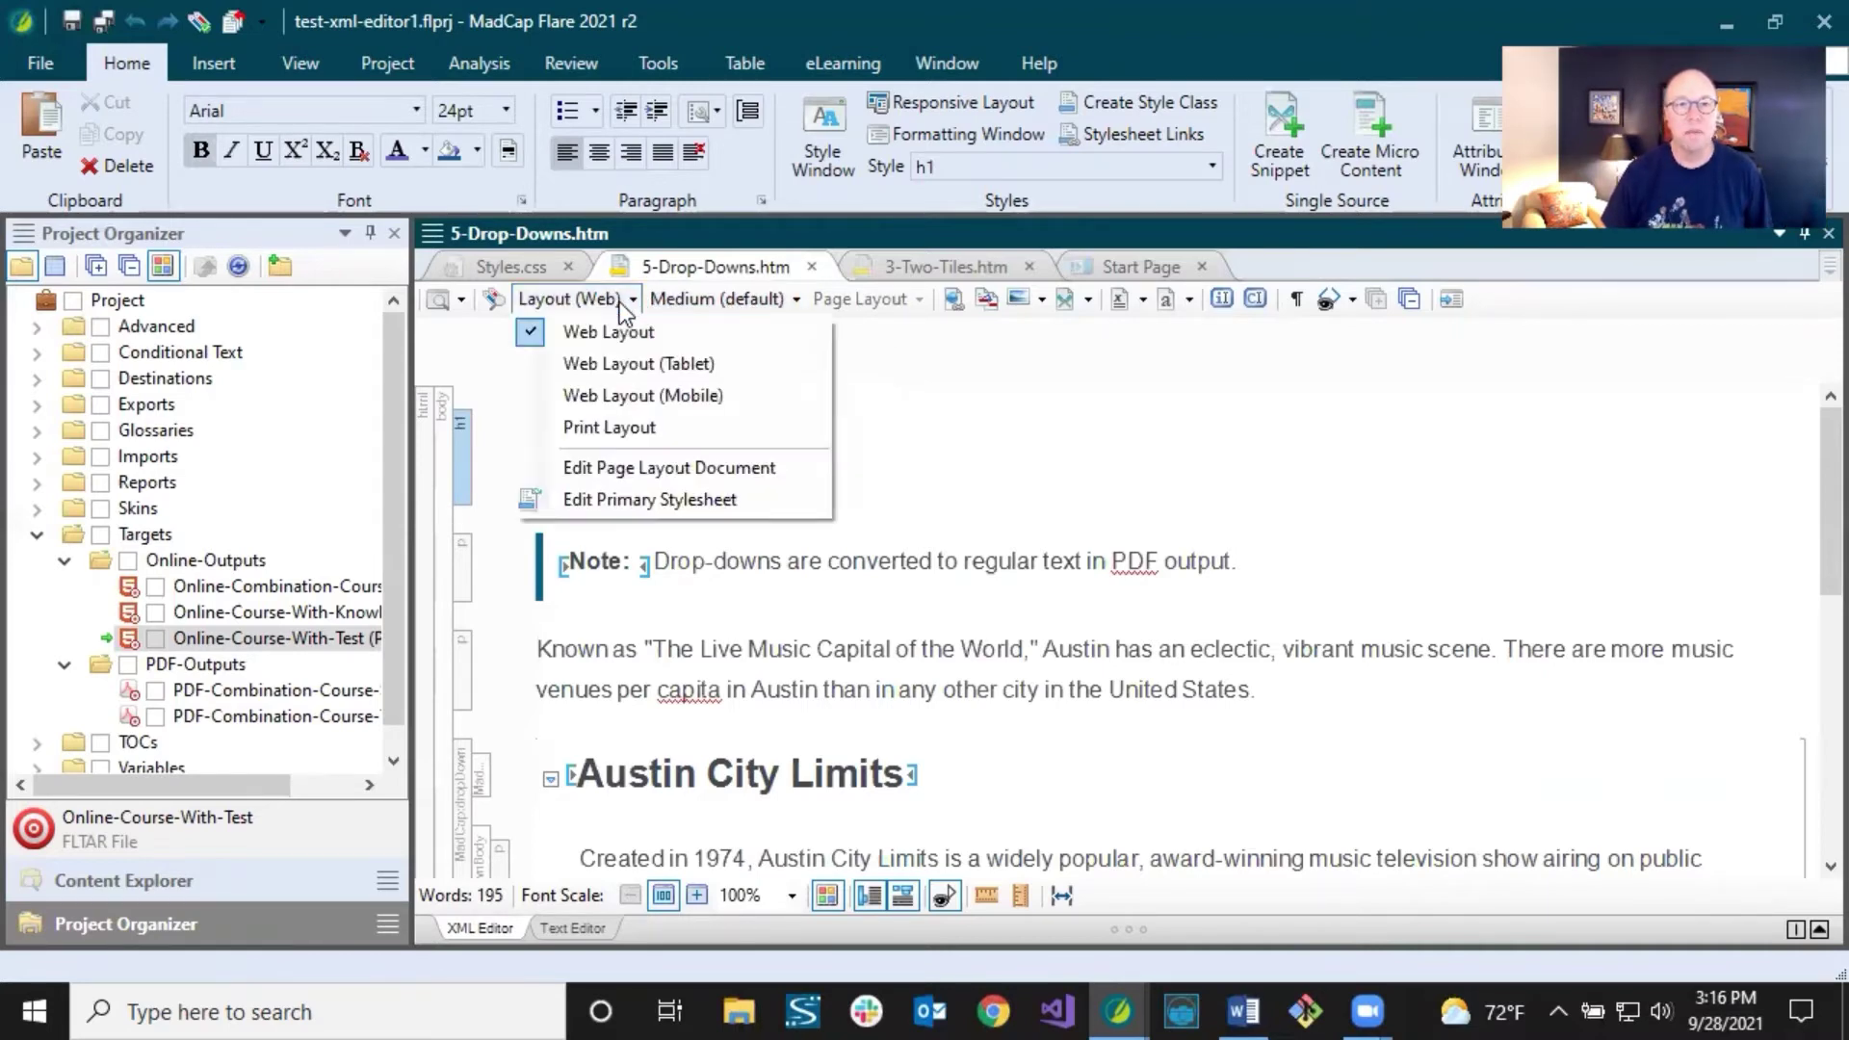
click(608, 355)
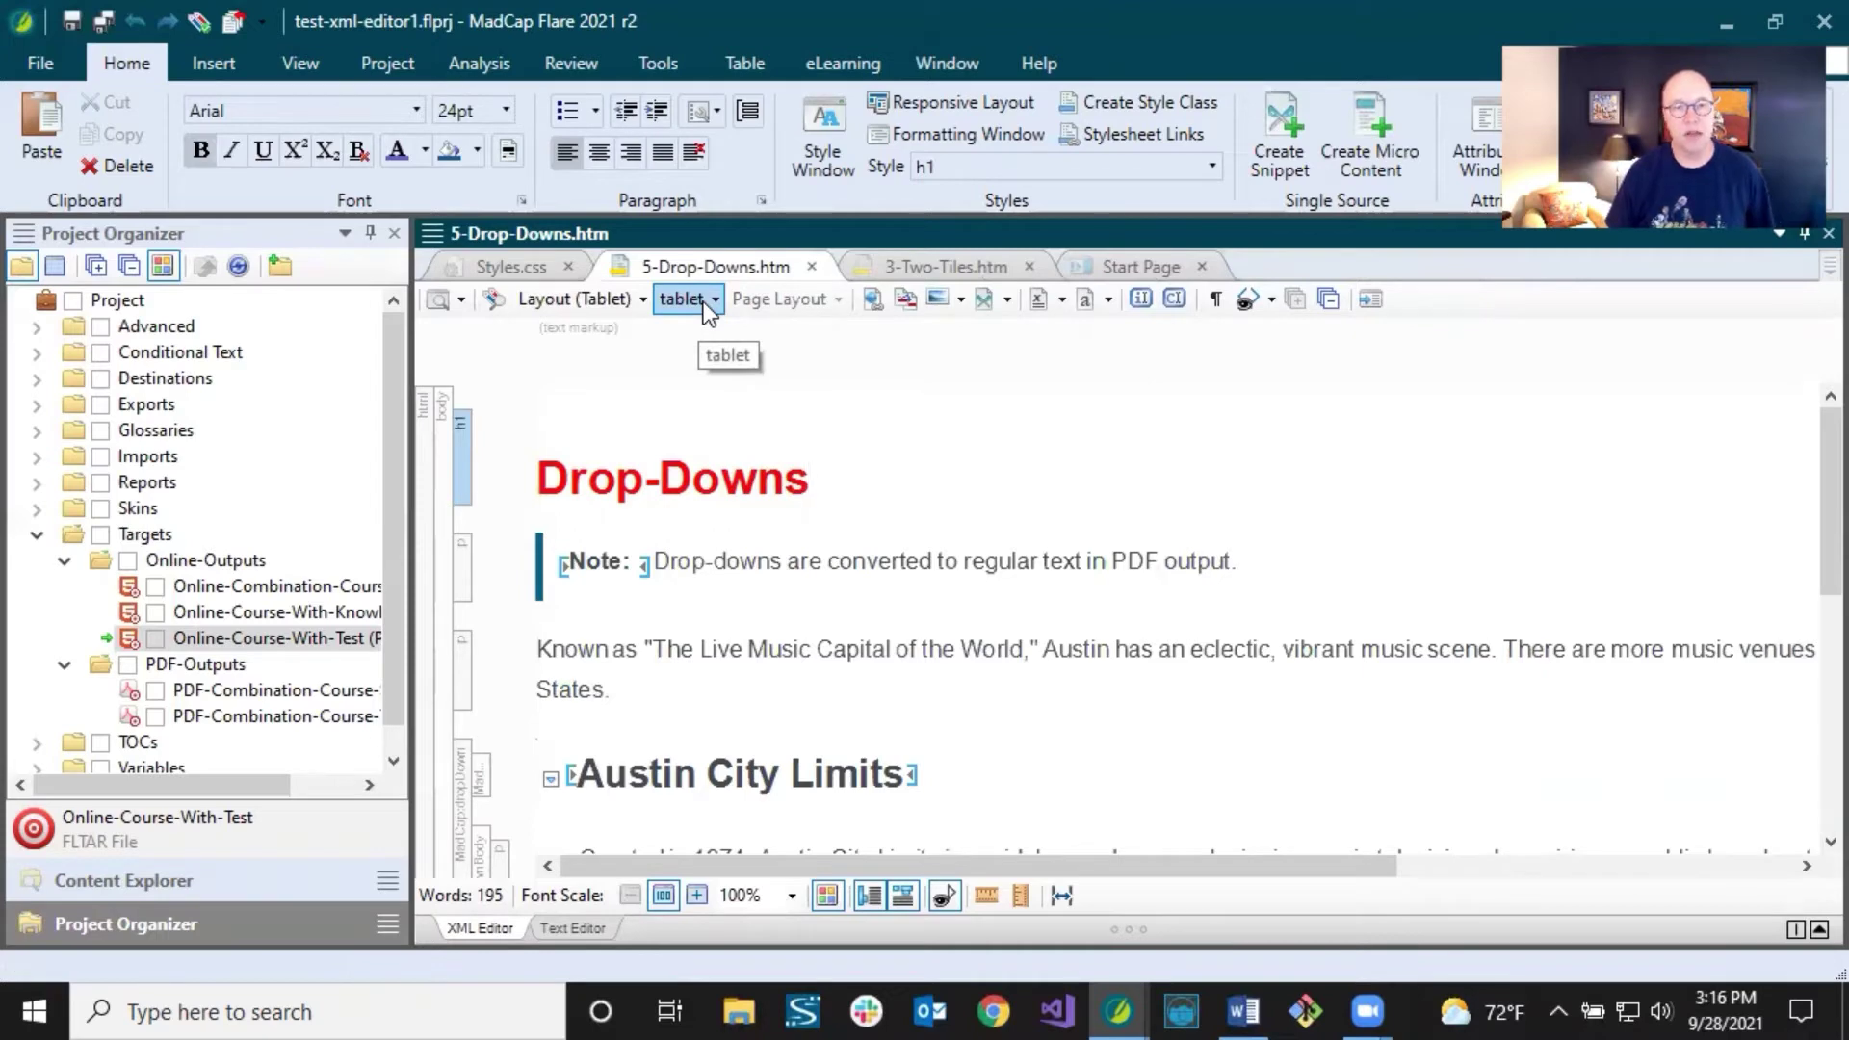
click(722, 479)
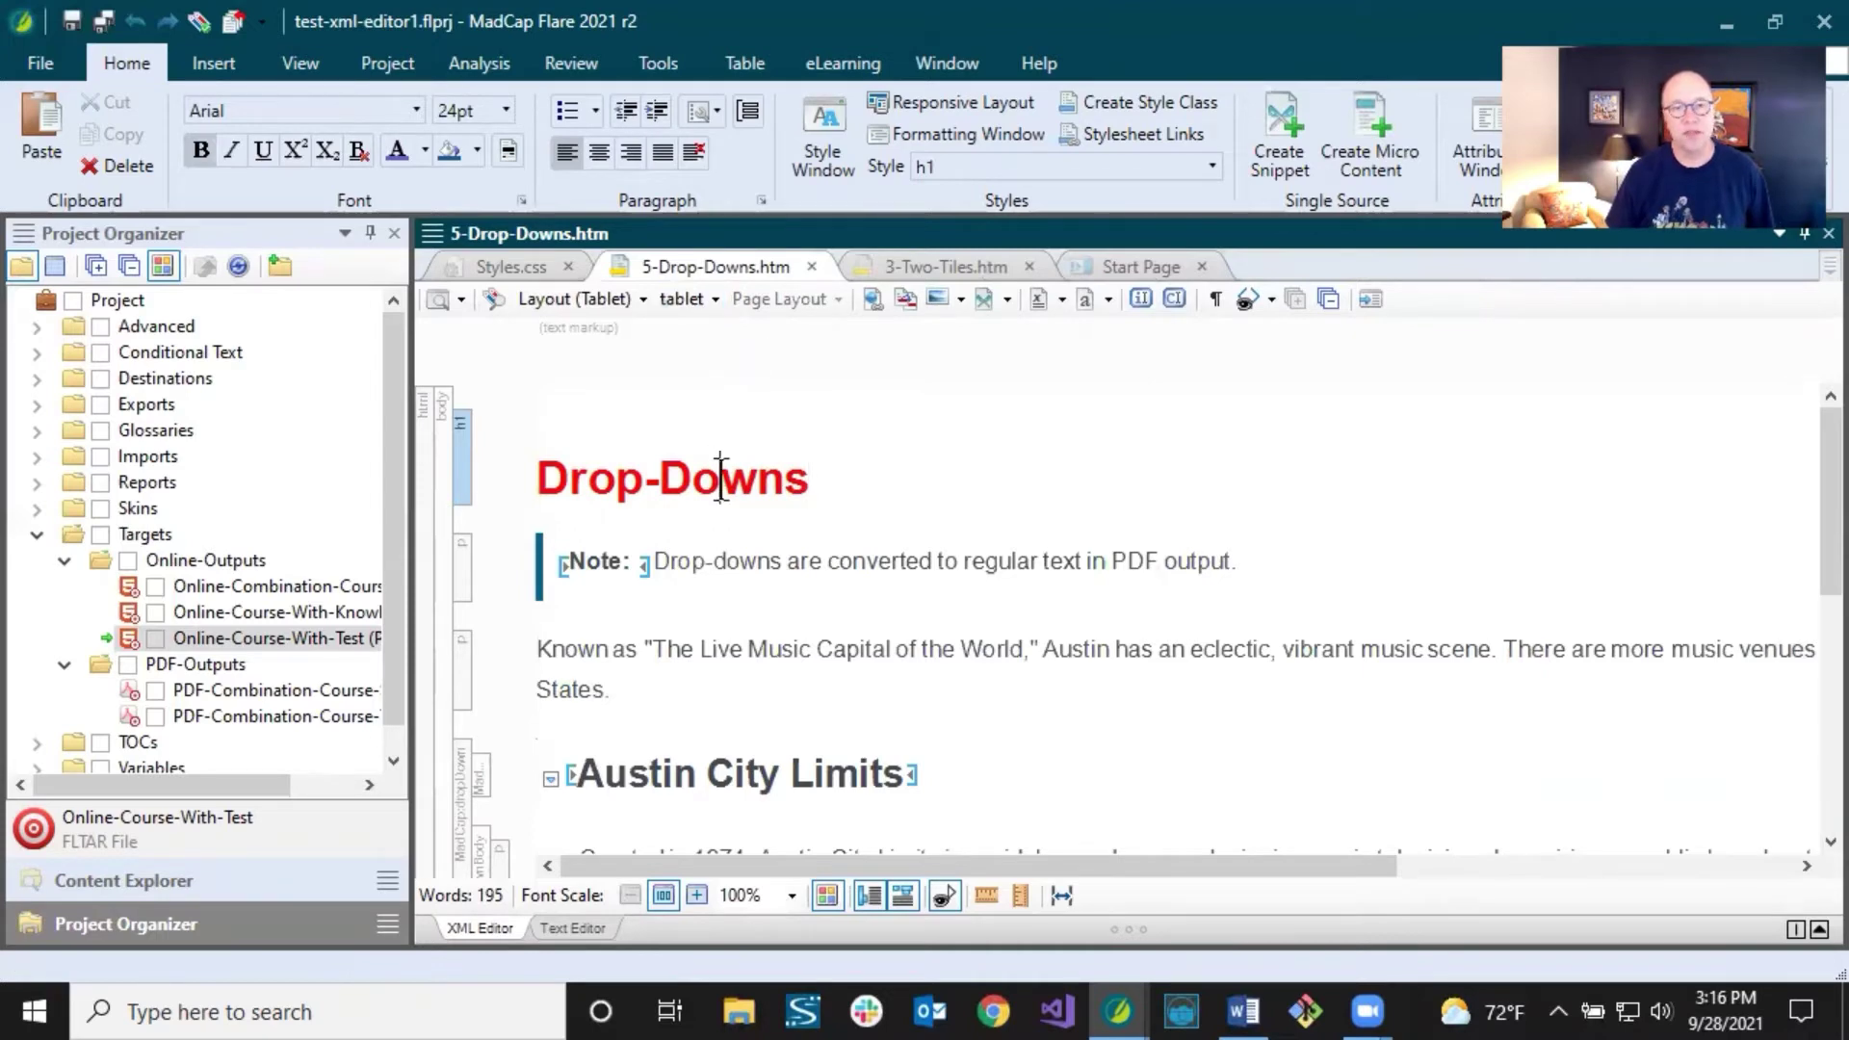
click(621, 301)
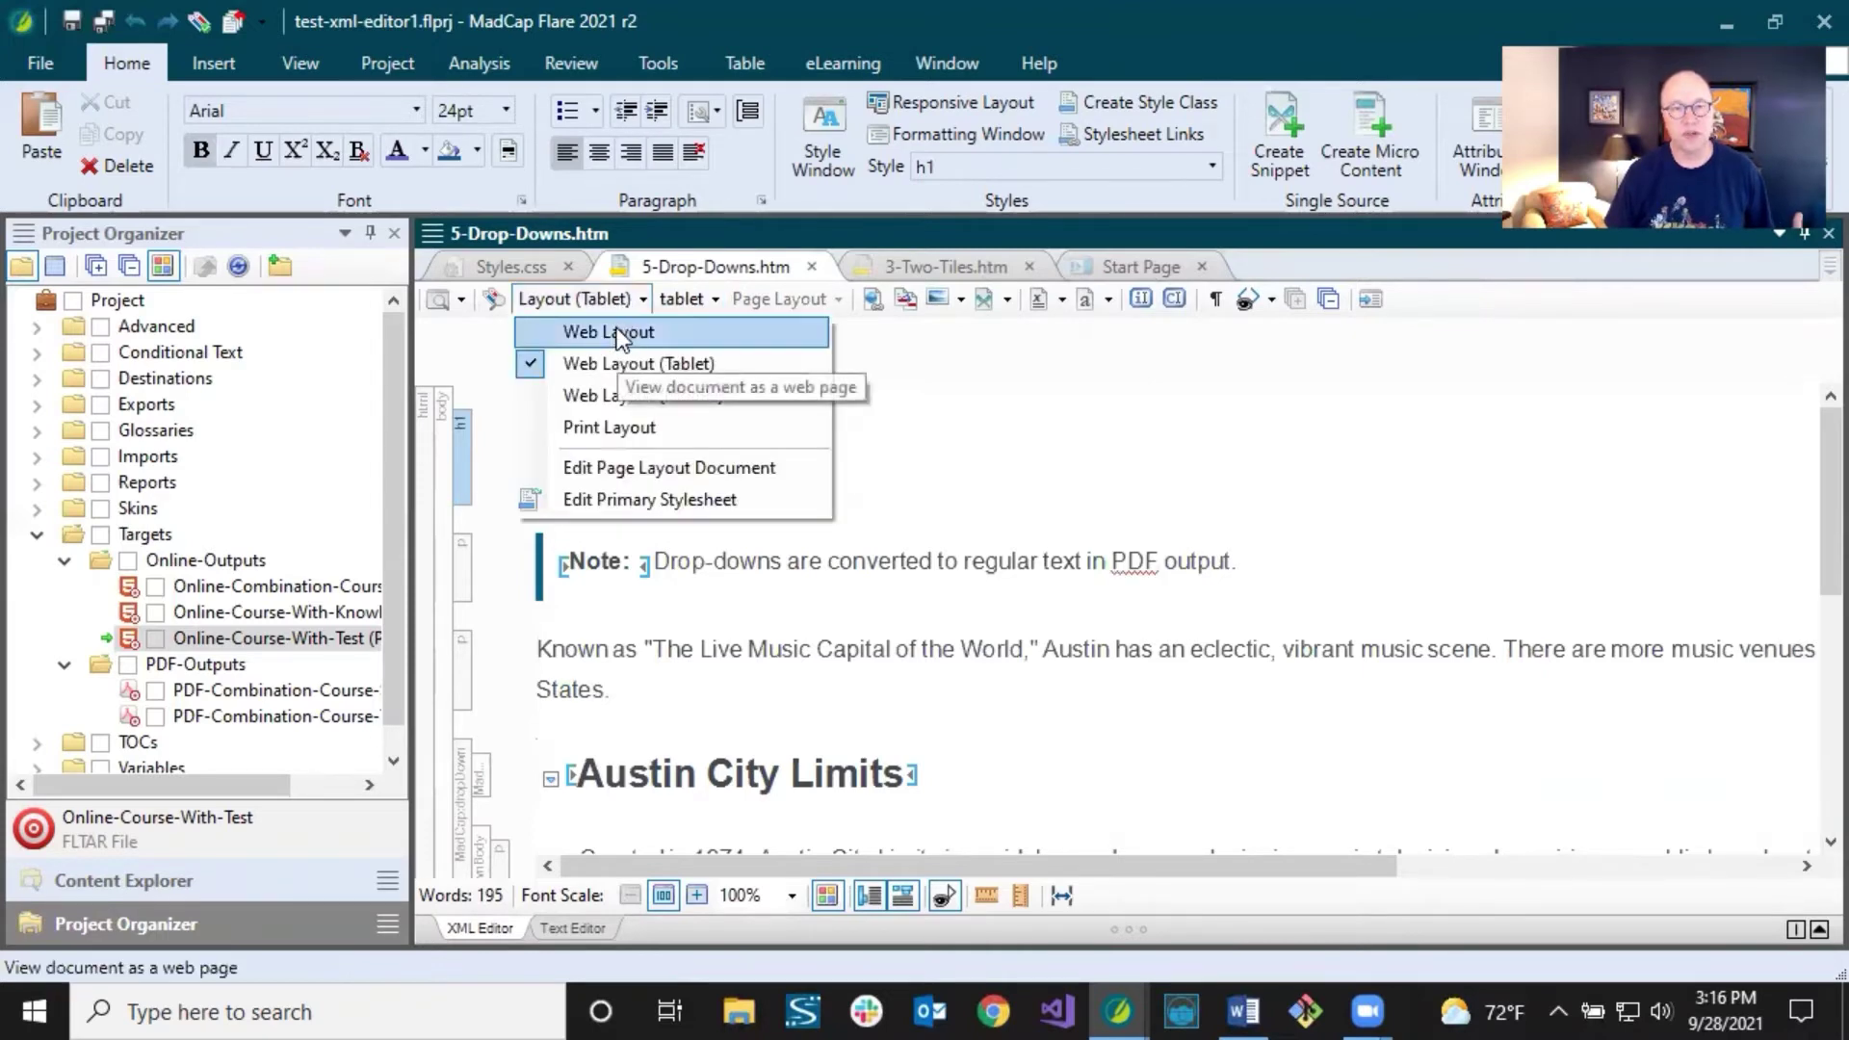
click(616, 334)
click(756, 478)
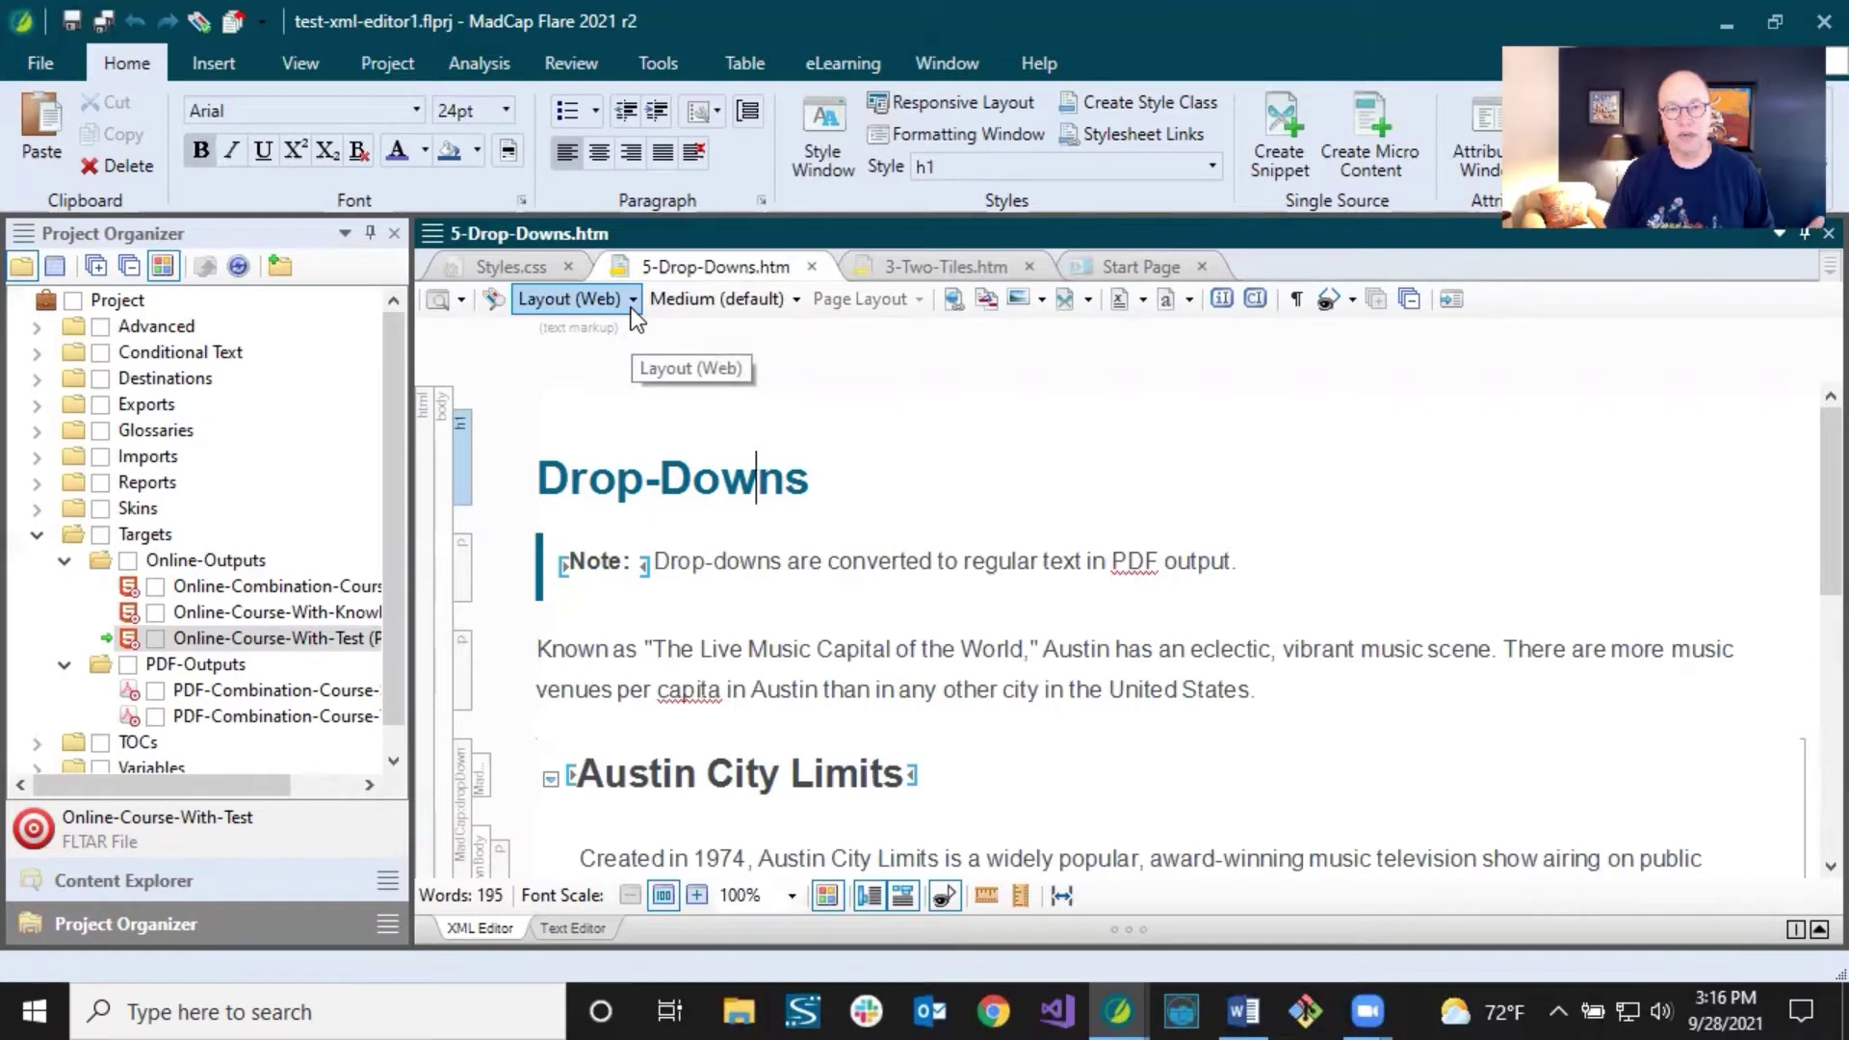
click(645, 479)
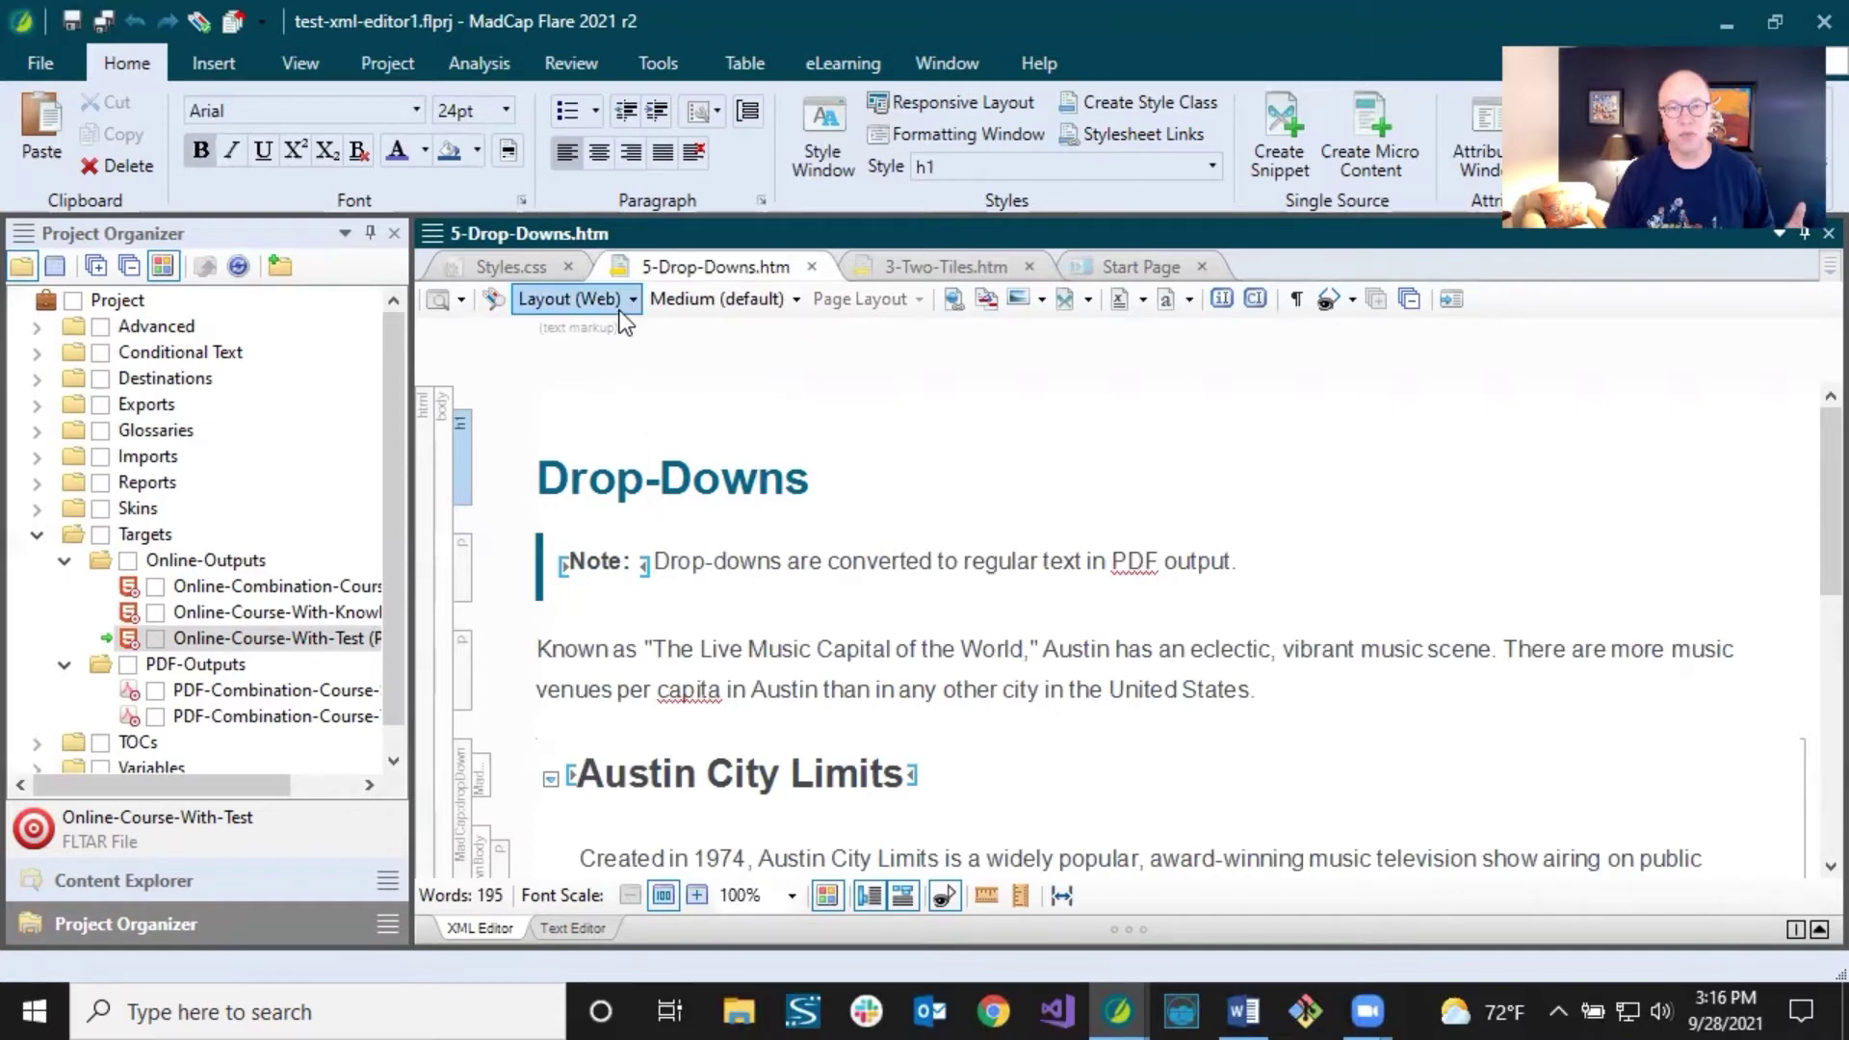
Switch the topic to Web Layout (Tablet) again and check the heading under the tablet medium.
click(568, 299)
click(611, 368)
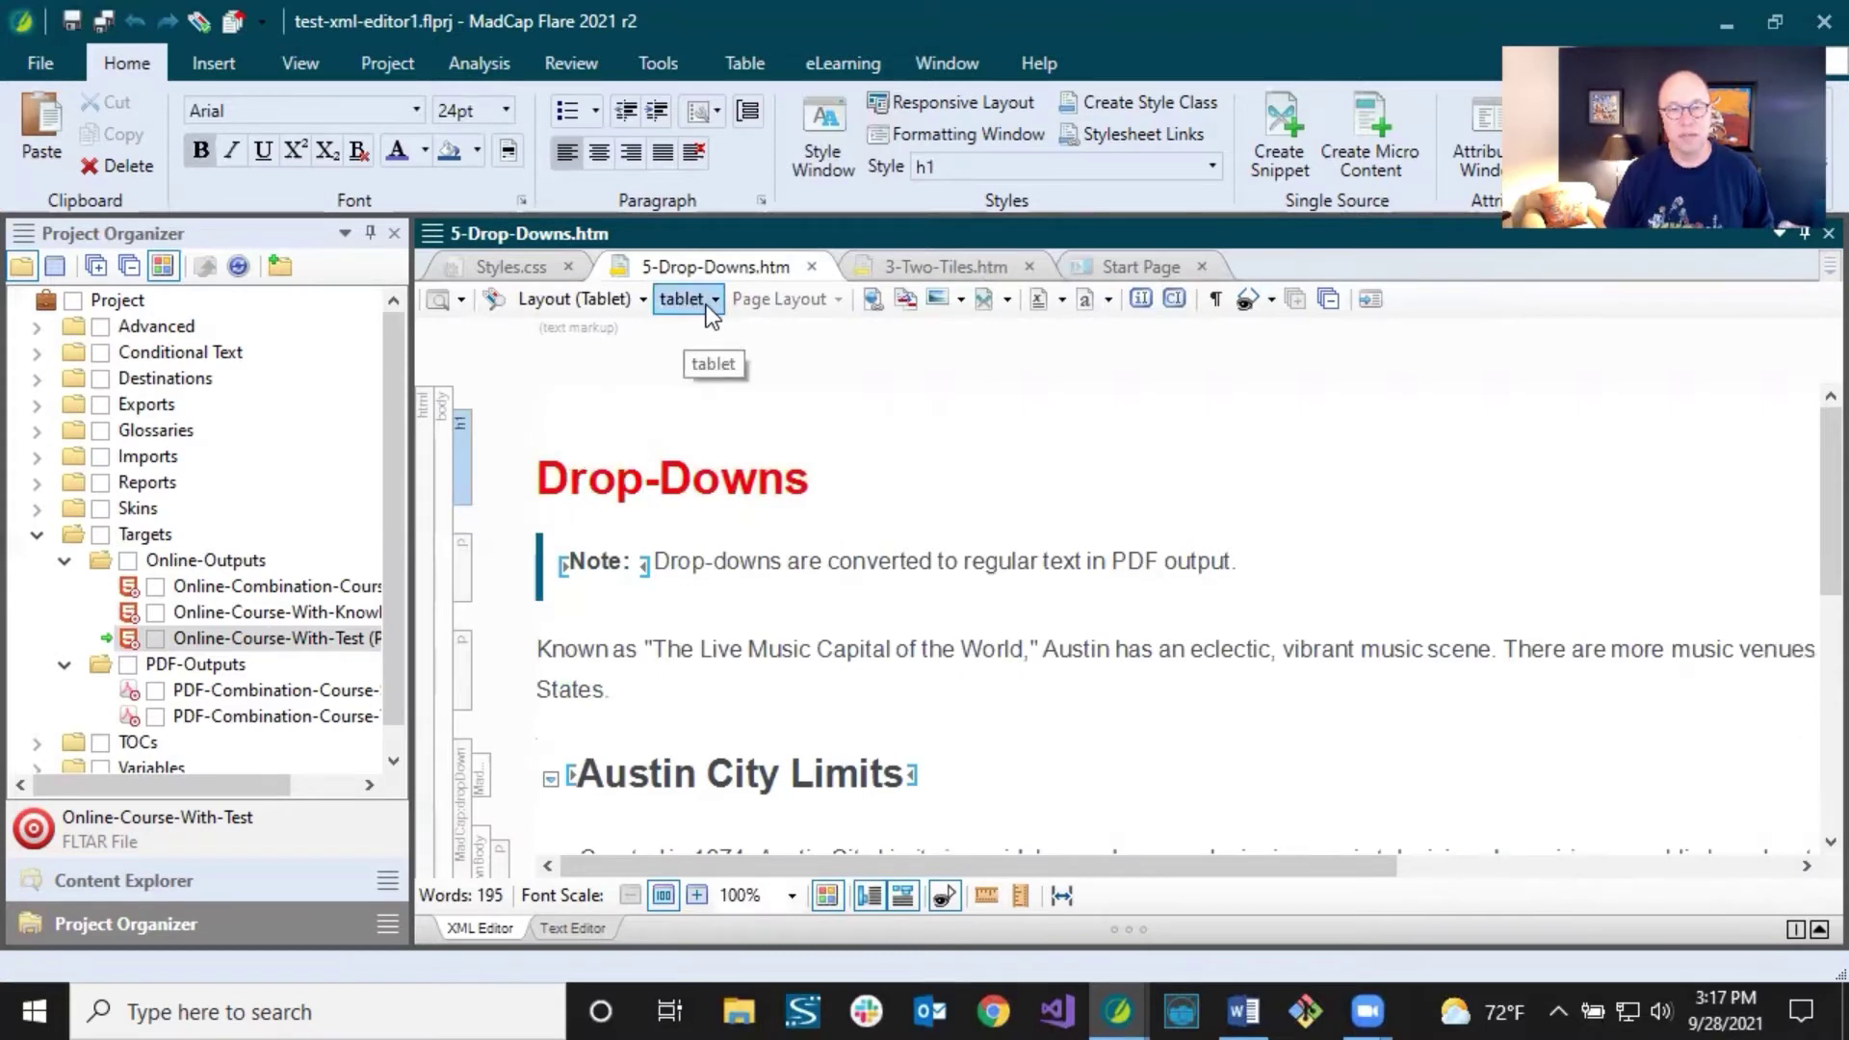
click(677, 464)
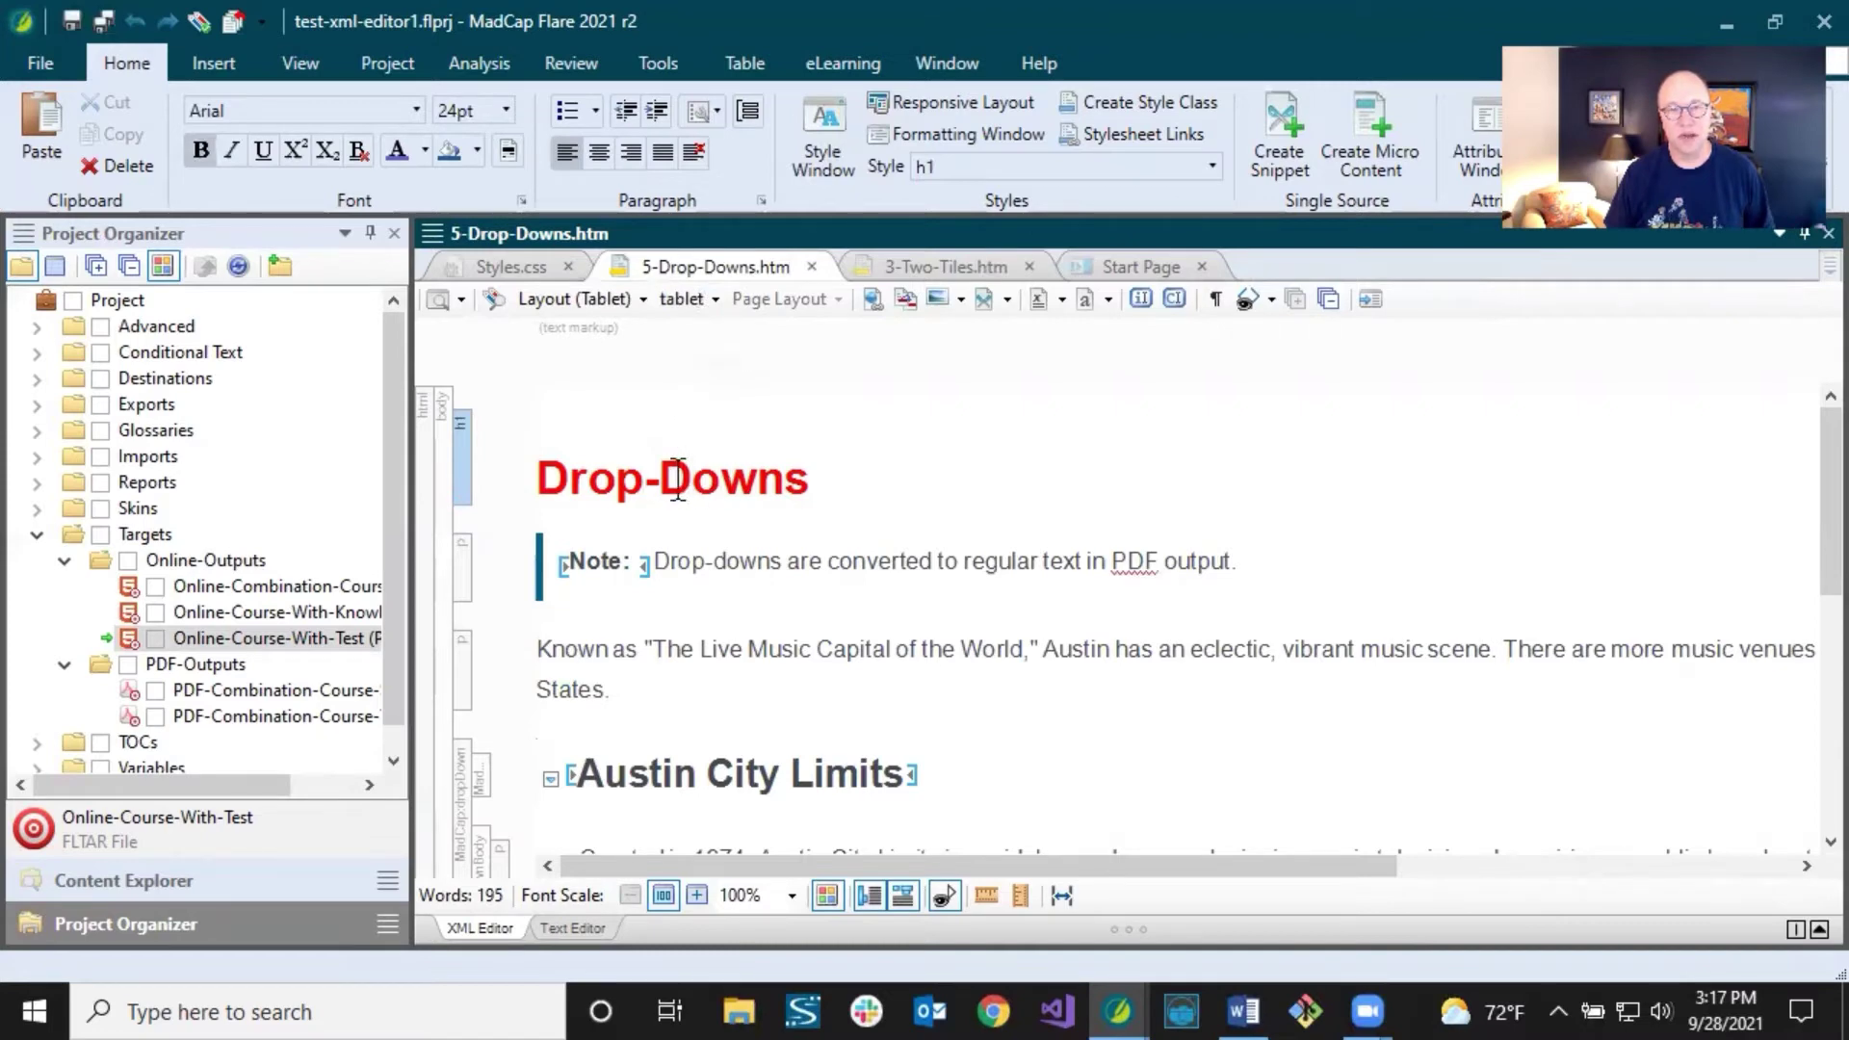
Switch the topic to Web Layout (Mobile) and examine which stylesheet mediums are selected for it.
click(640, 300)
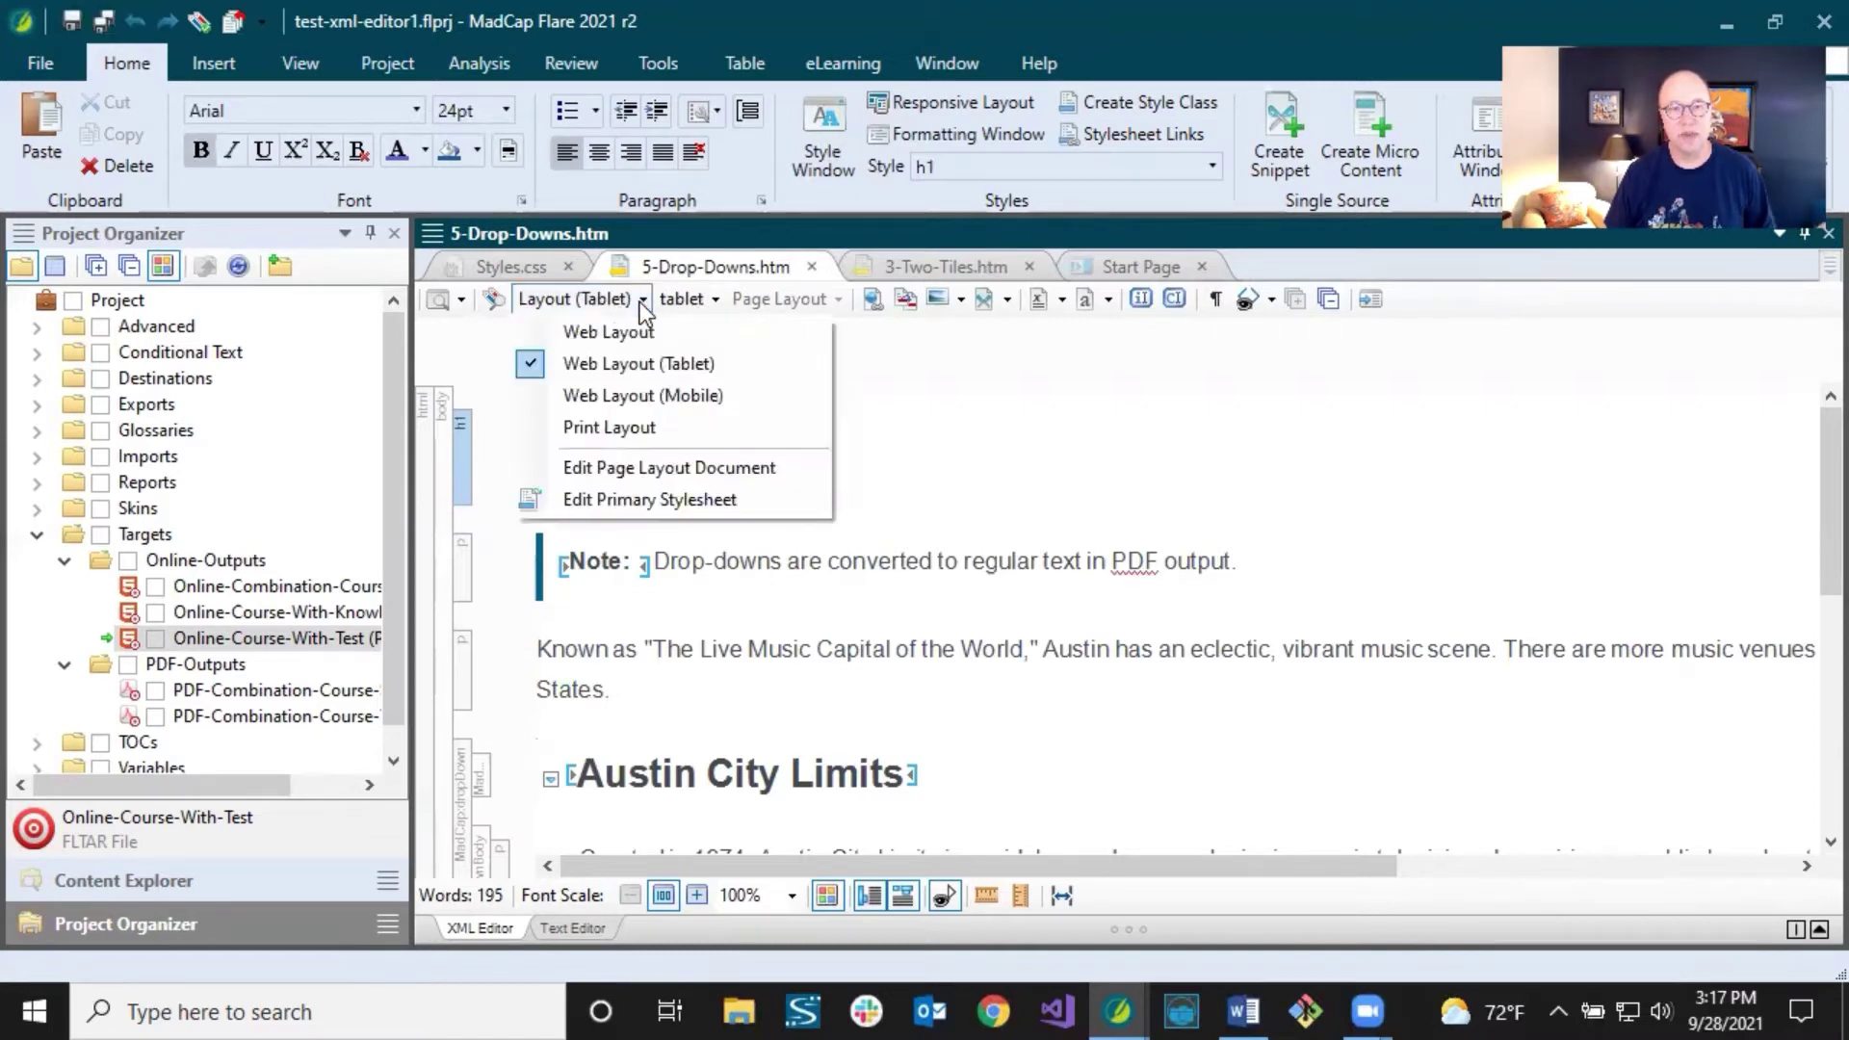
click(618, 399)
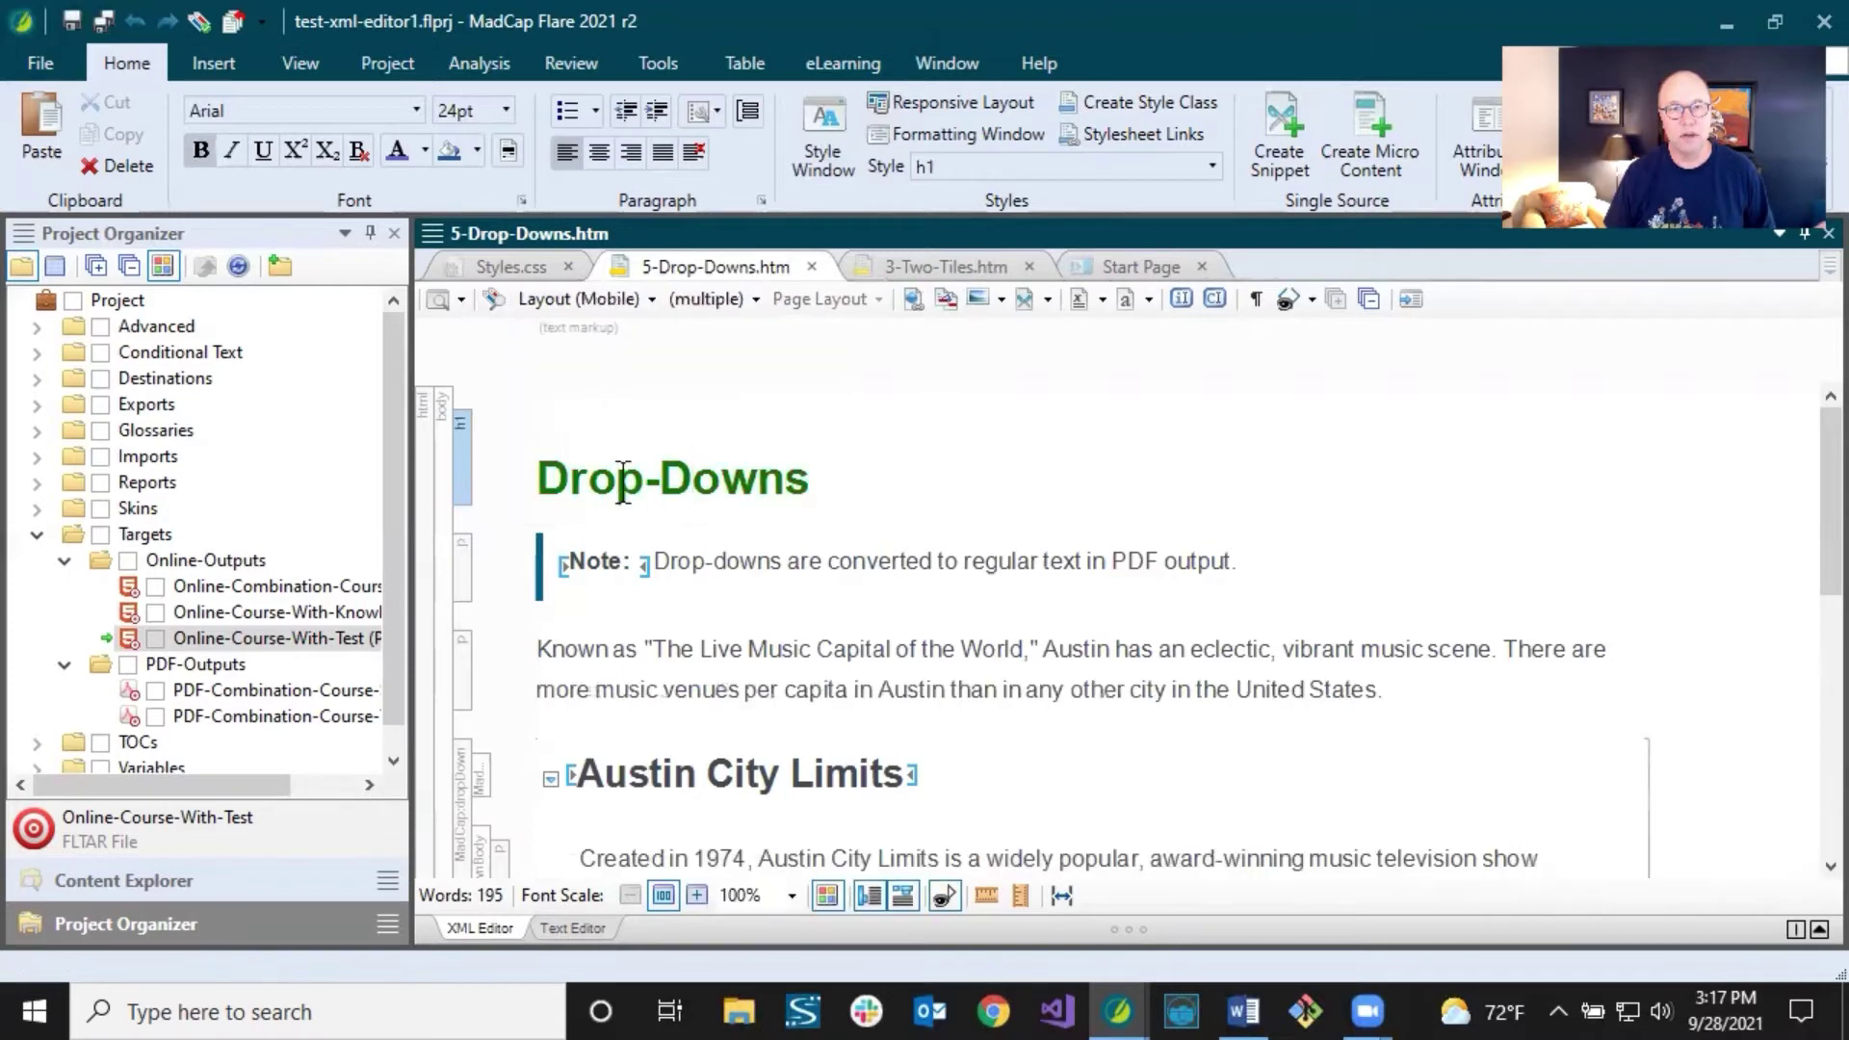
click(753, 302)
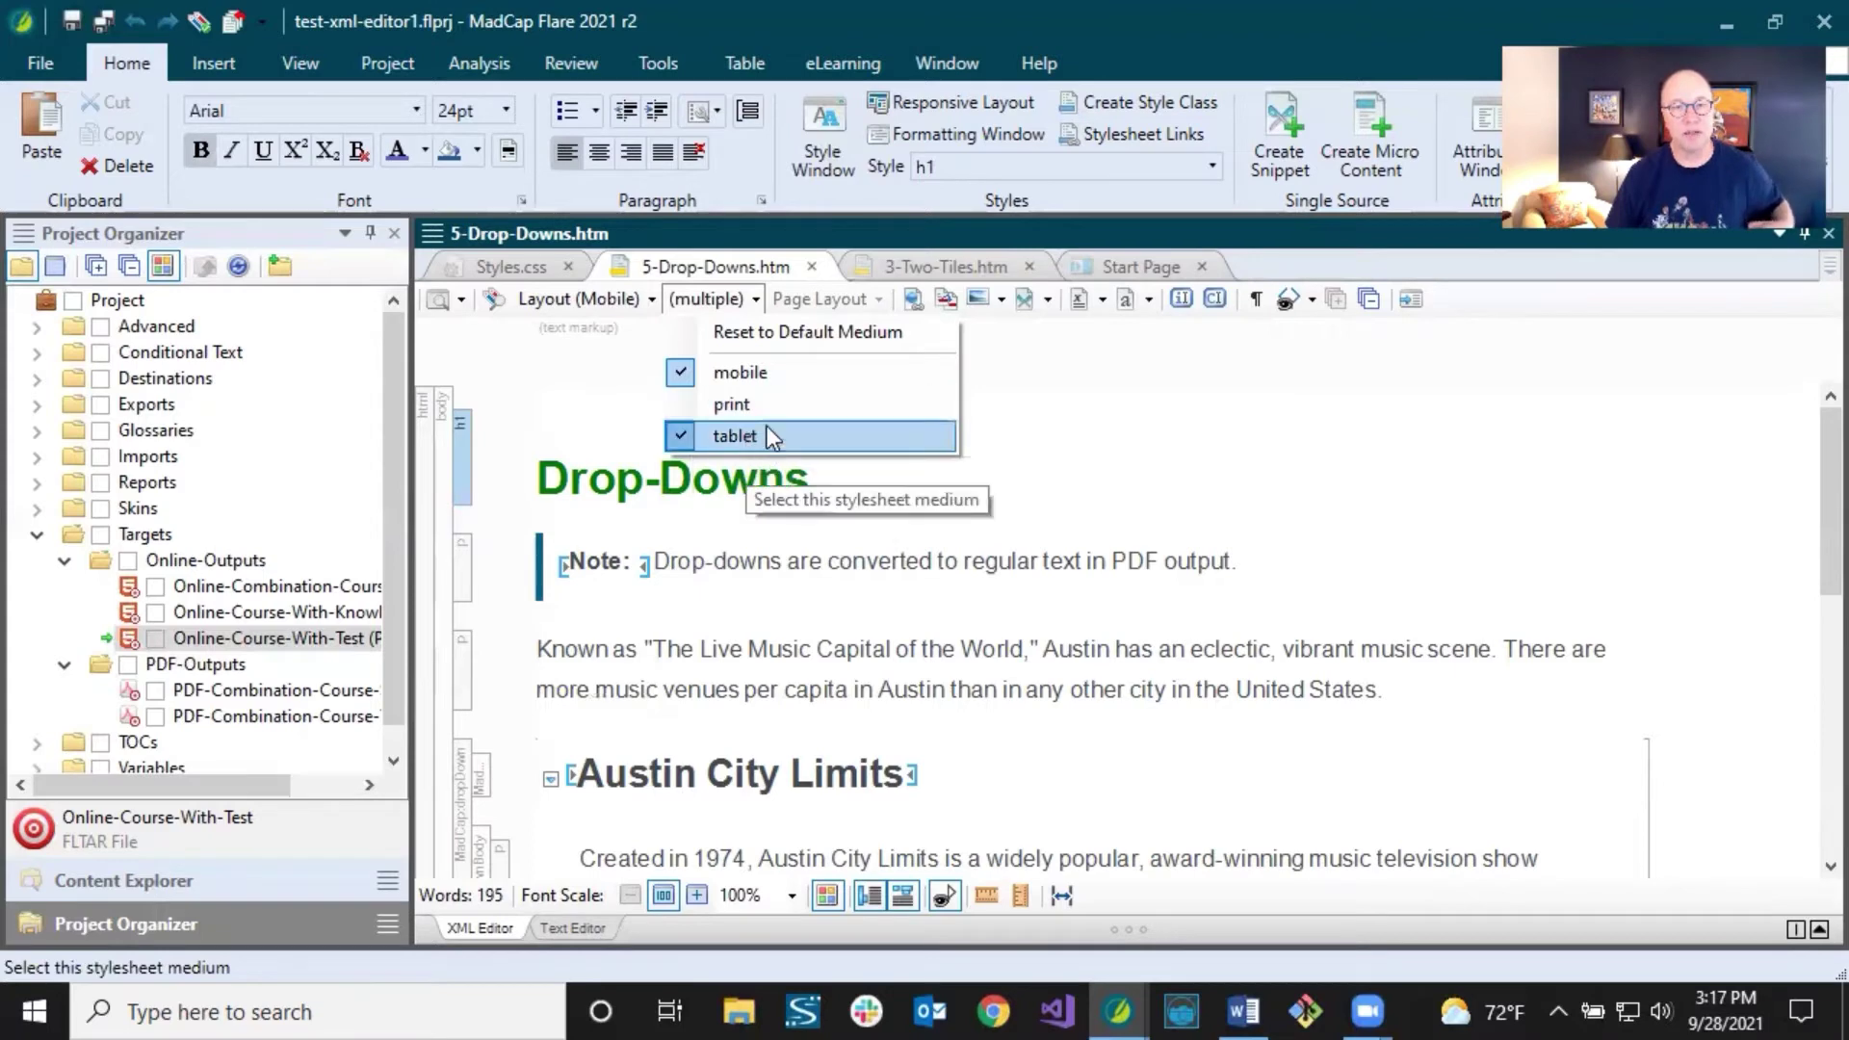
click(753, 551)
click(726, 462)
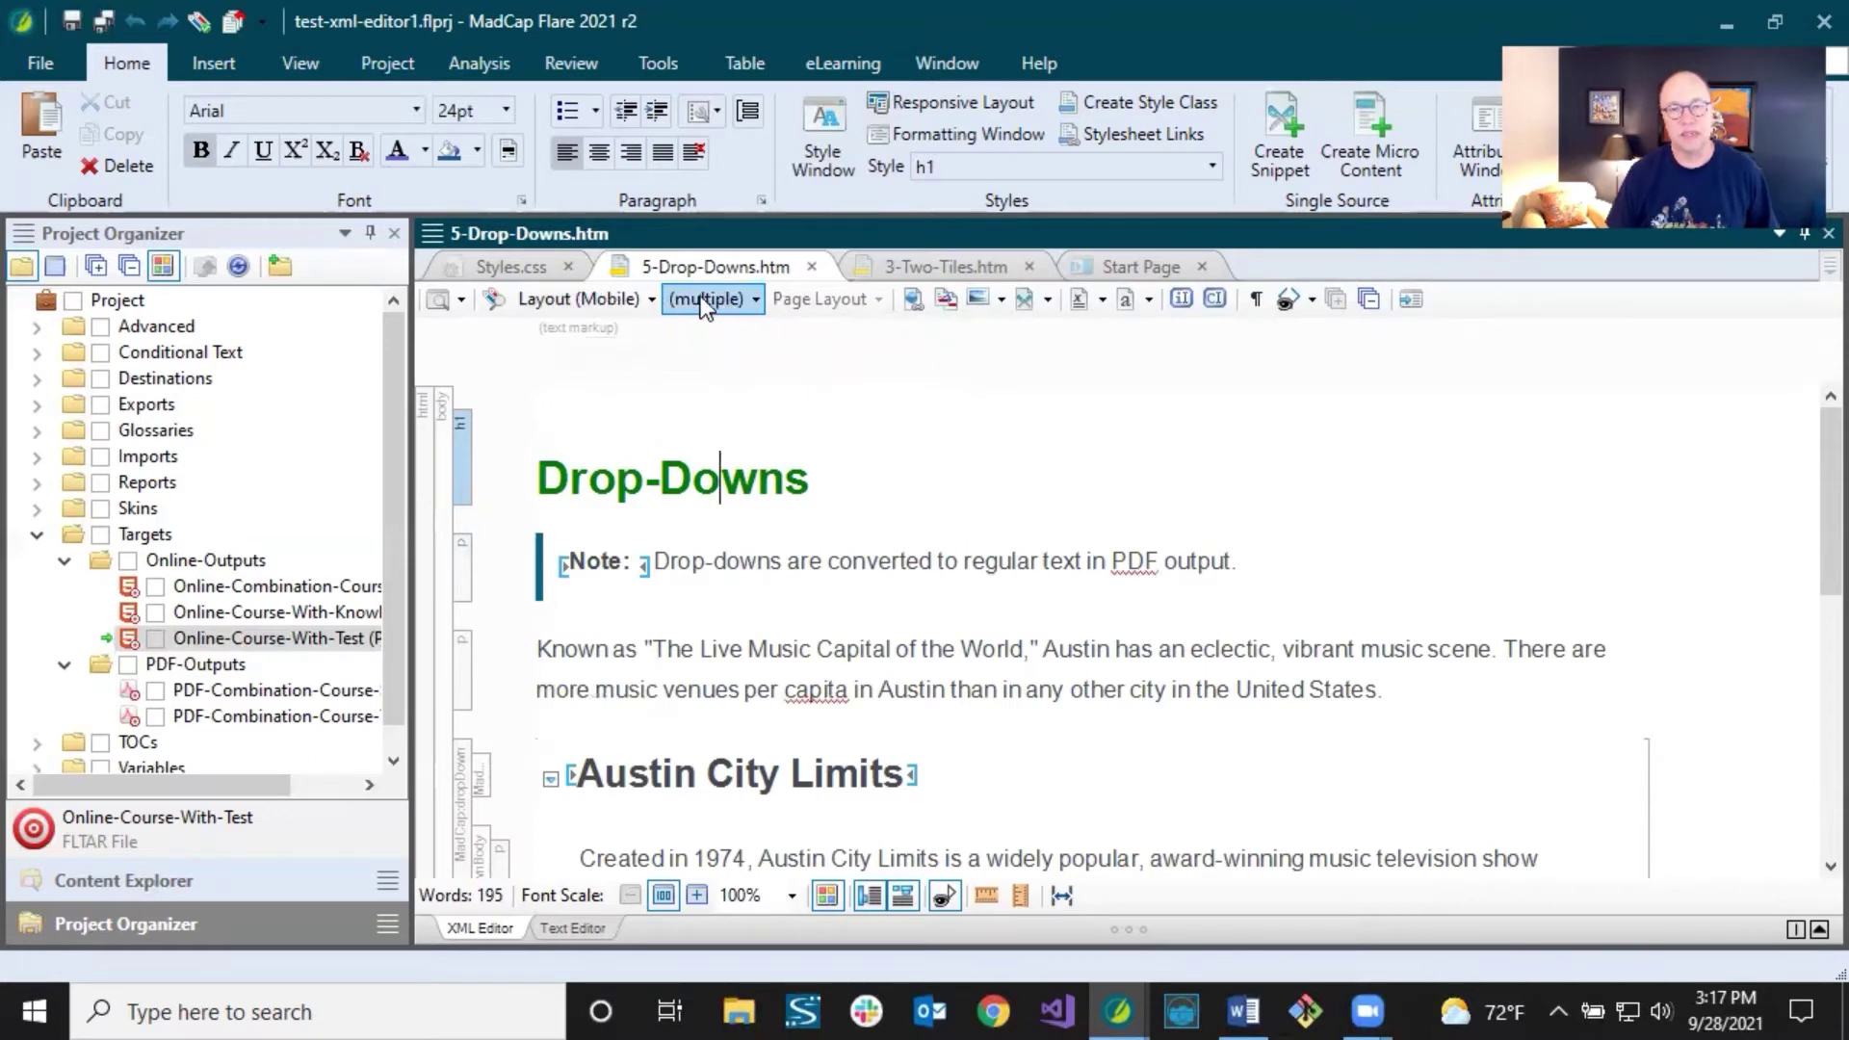
Deselect the mobile medium in the mobile layout, leaving only the tablet medium applied to the topic.
click(741, 302)
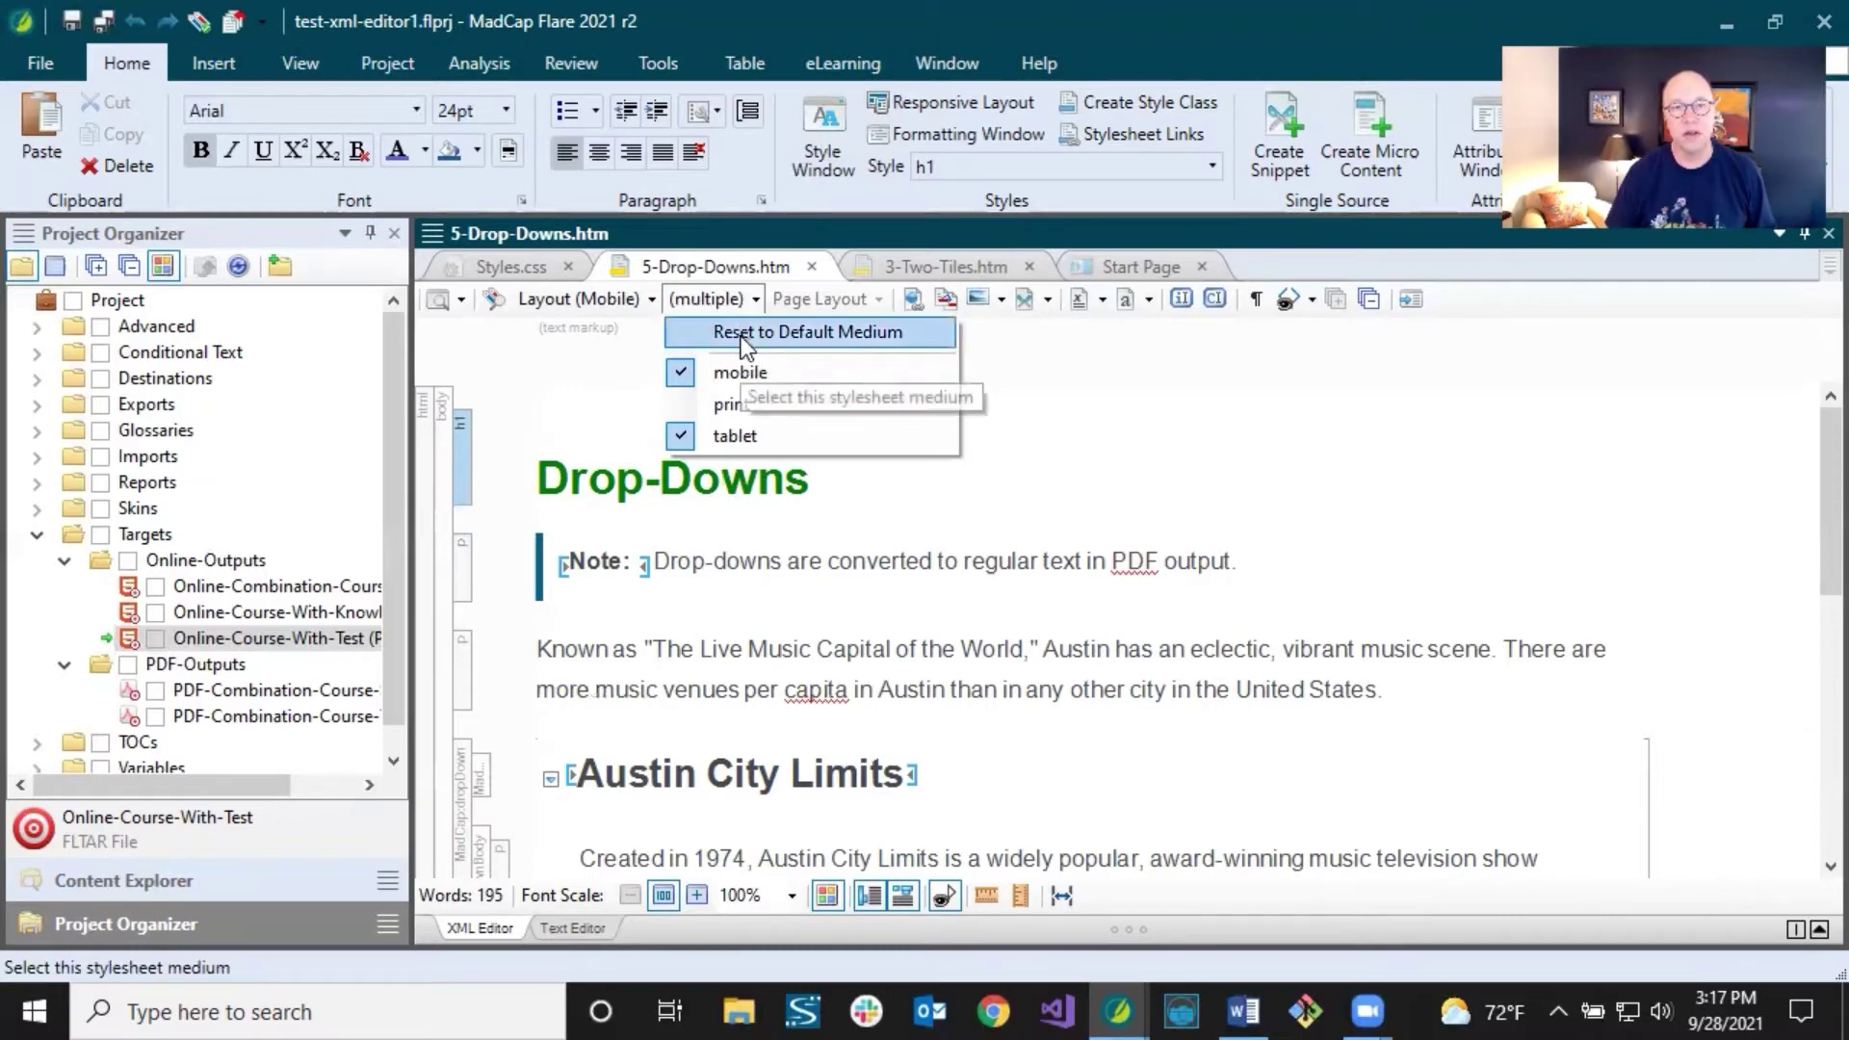
click(690, 379)
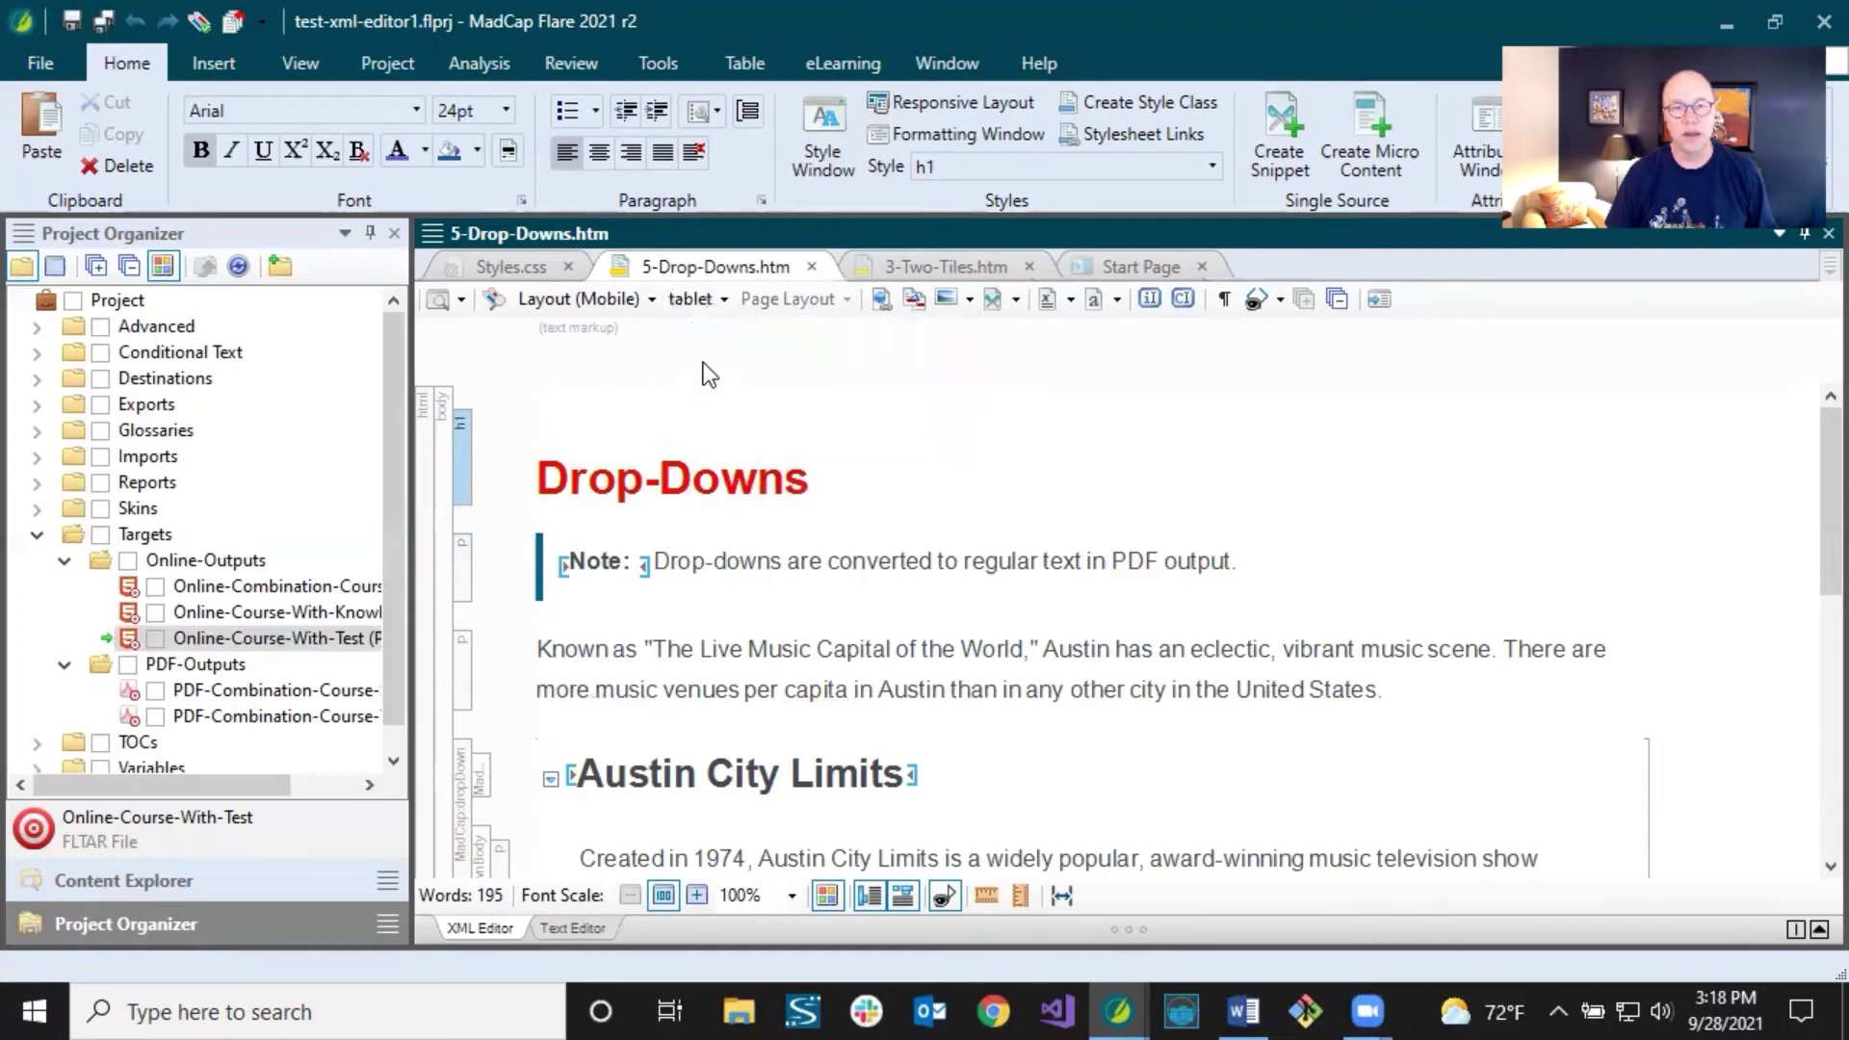
click(720, 479)
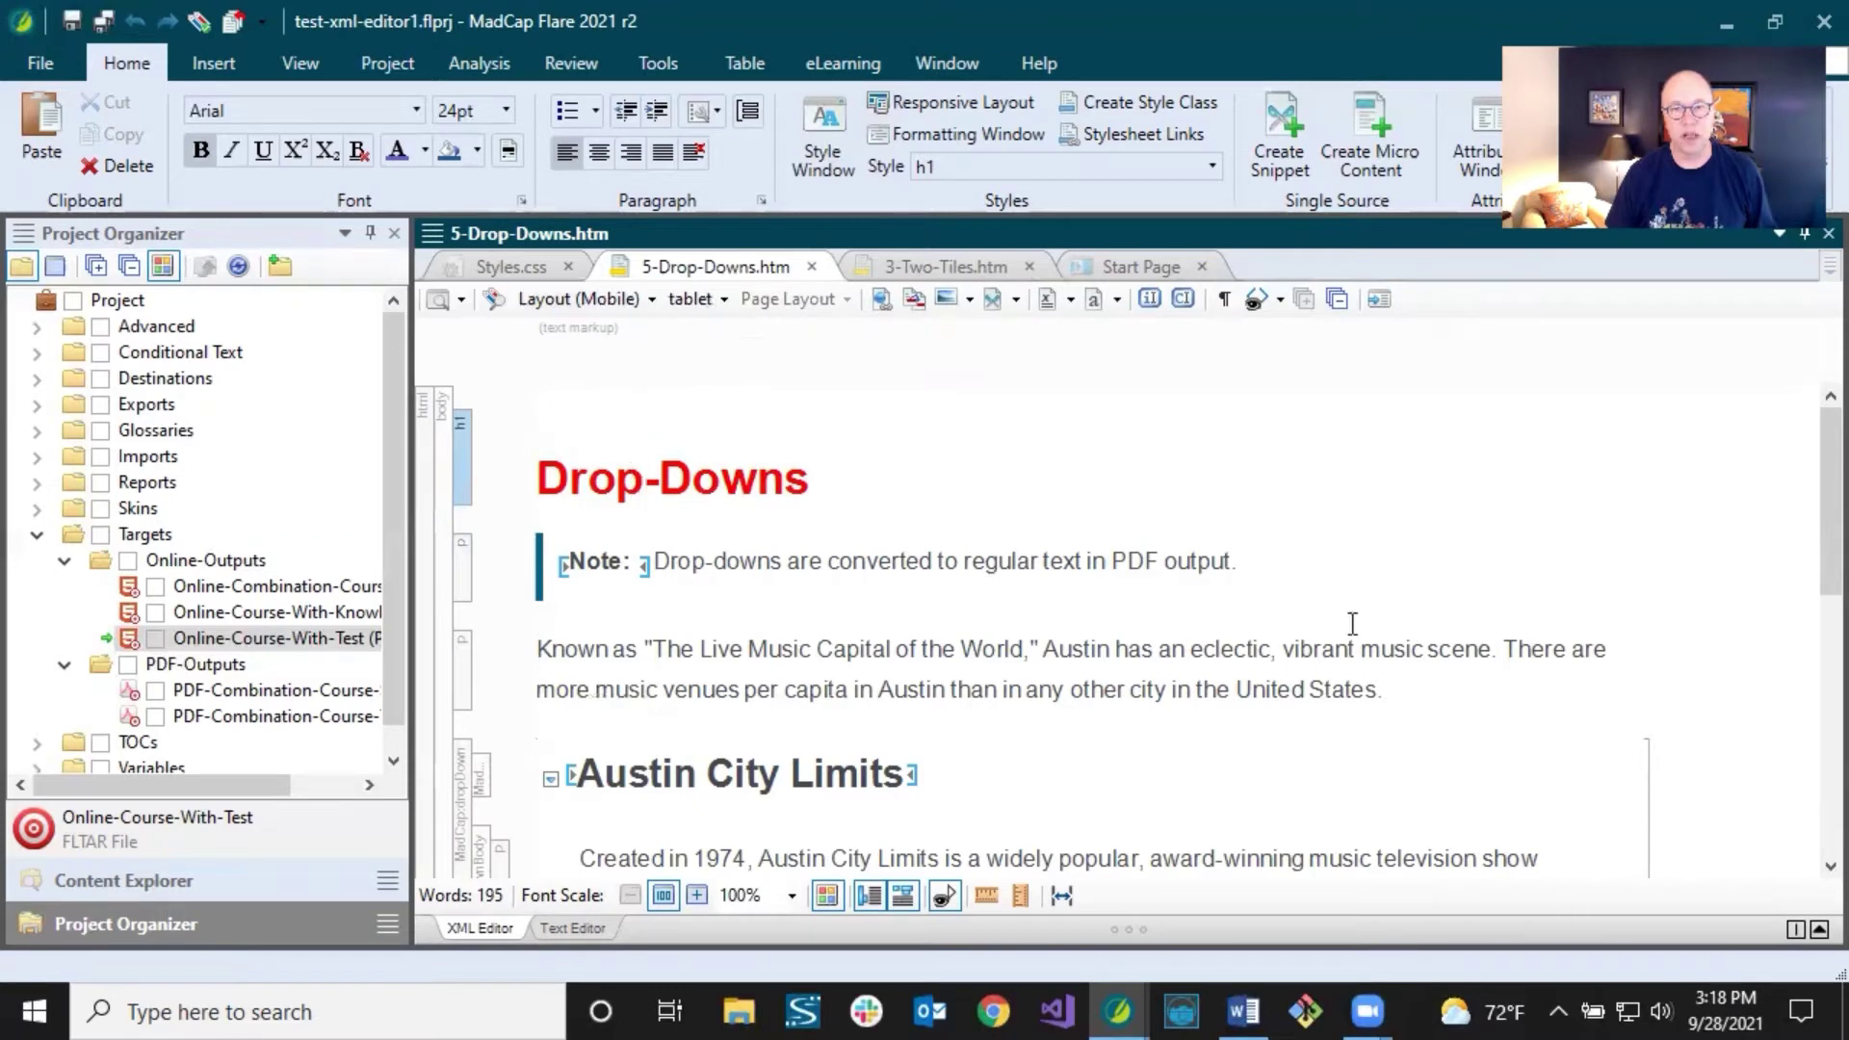
Select the mobile medium again alongside the tablet medium for the topic's mobile layout.
click(712, 296)
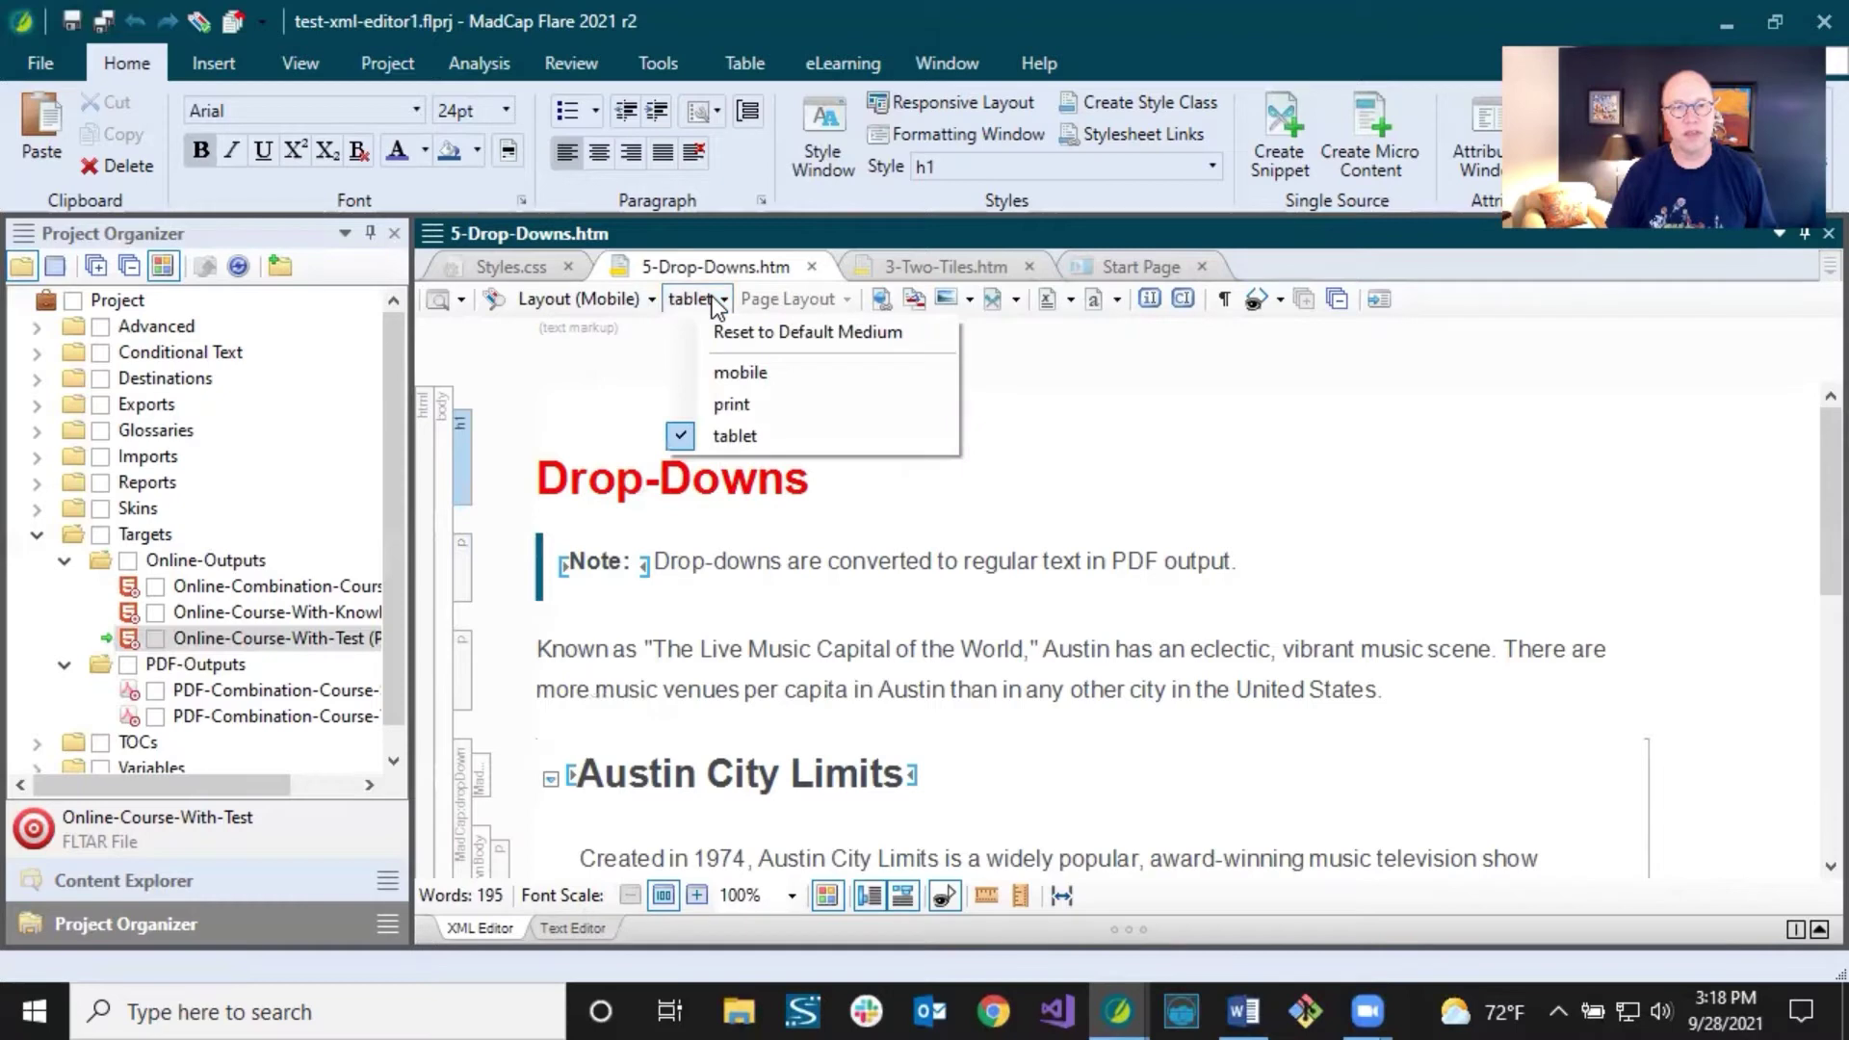
click(709, 371)
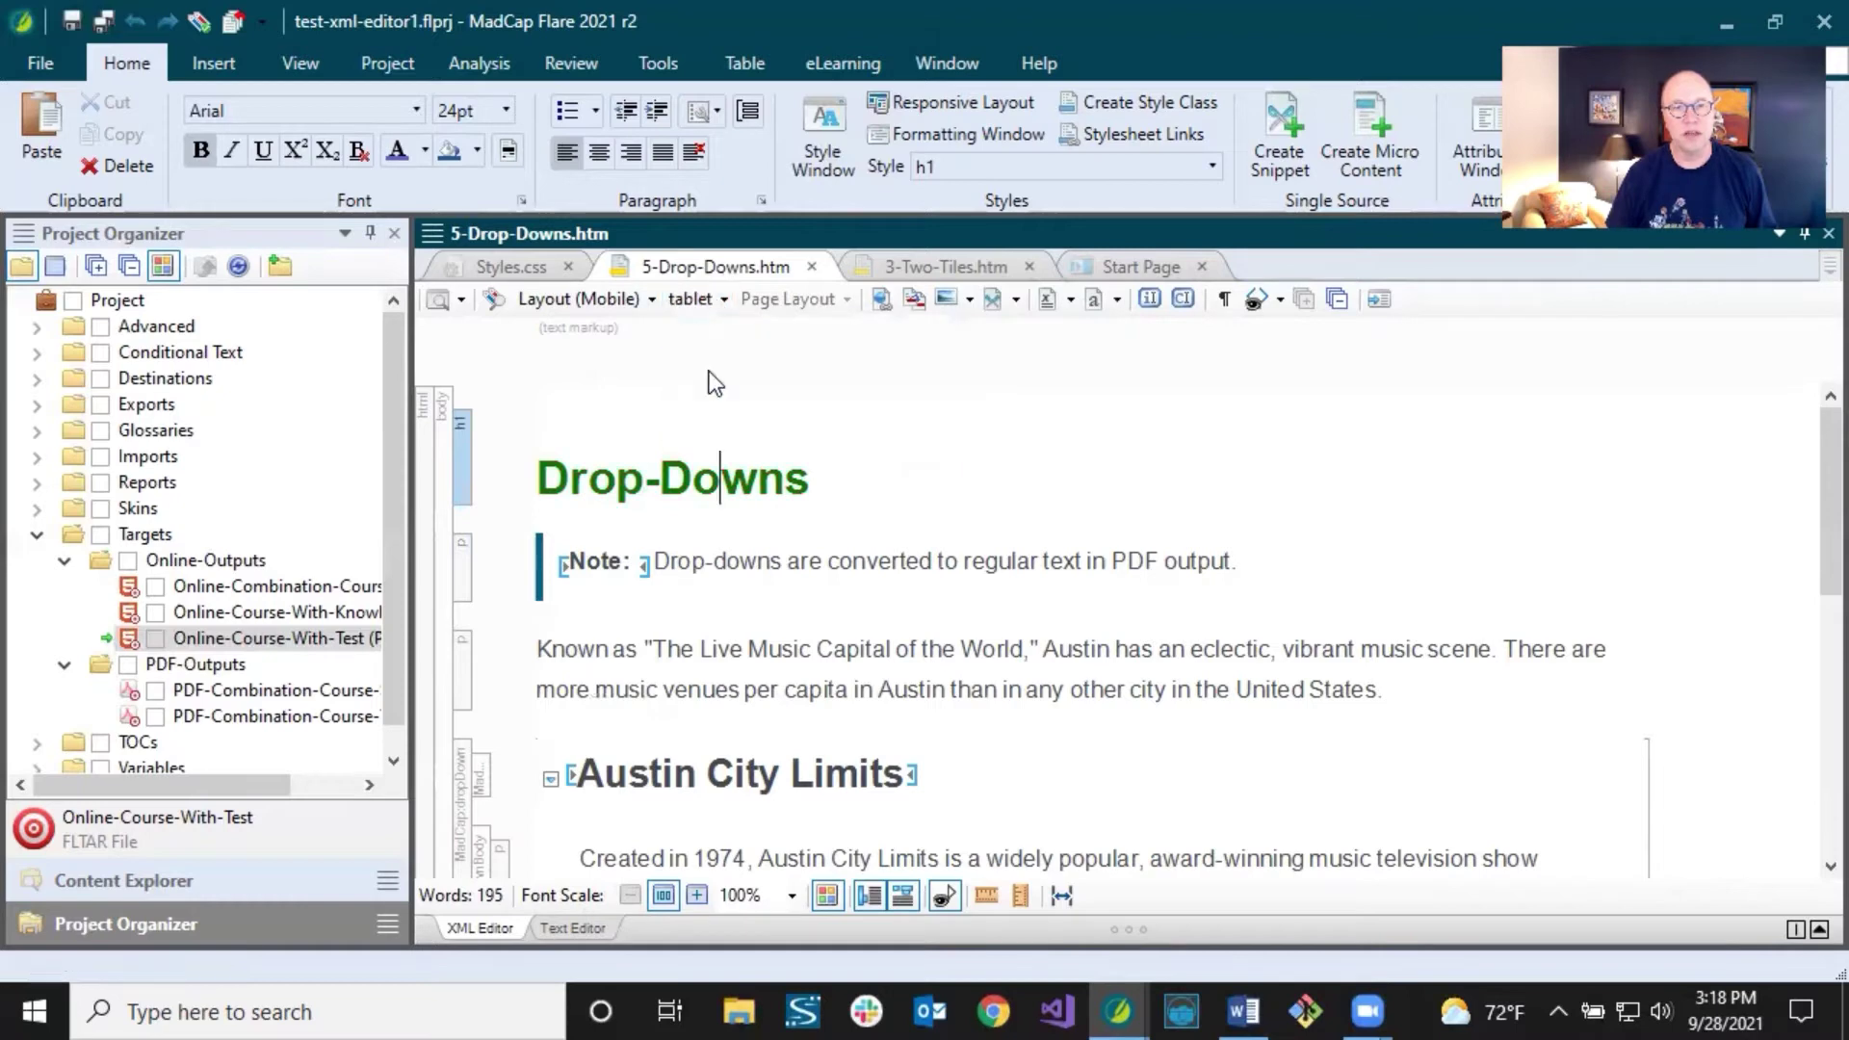
click(645, 493)
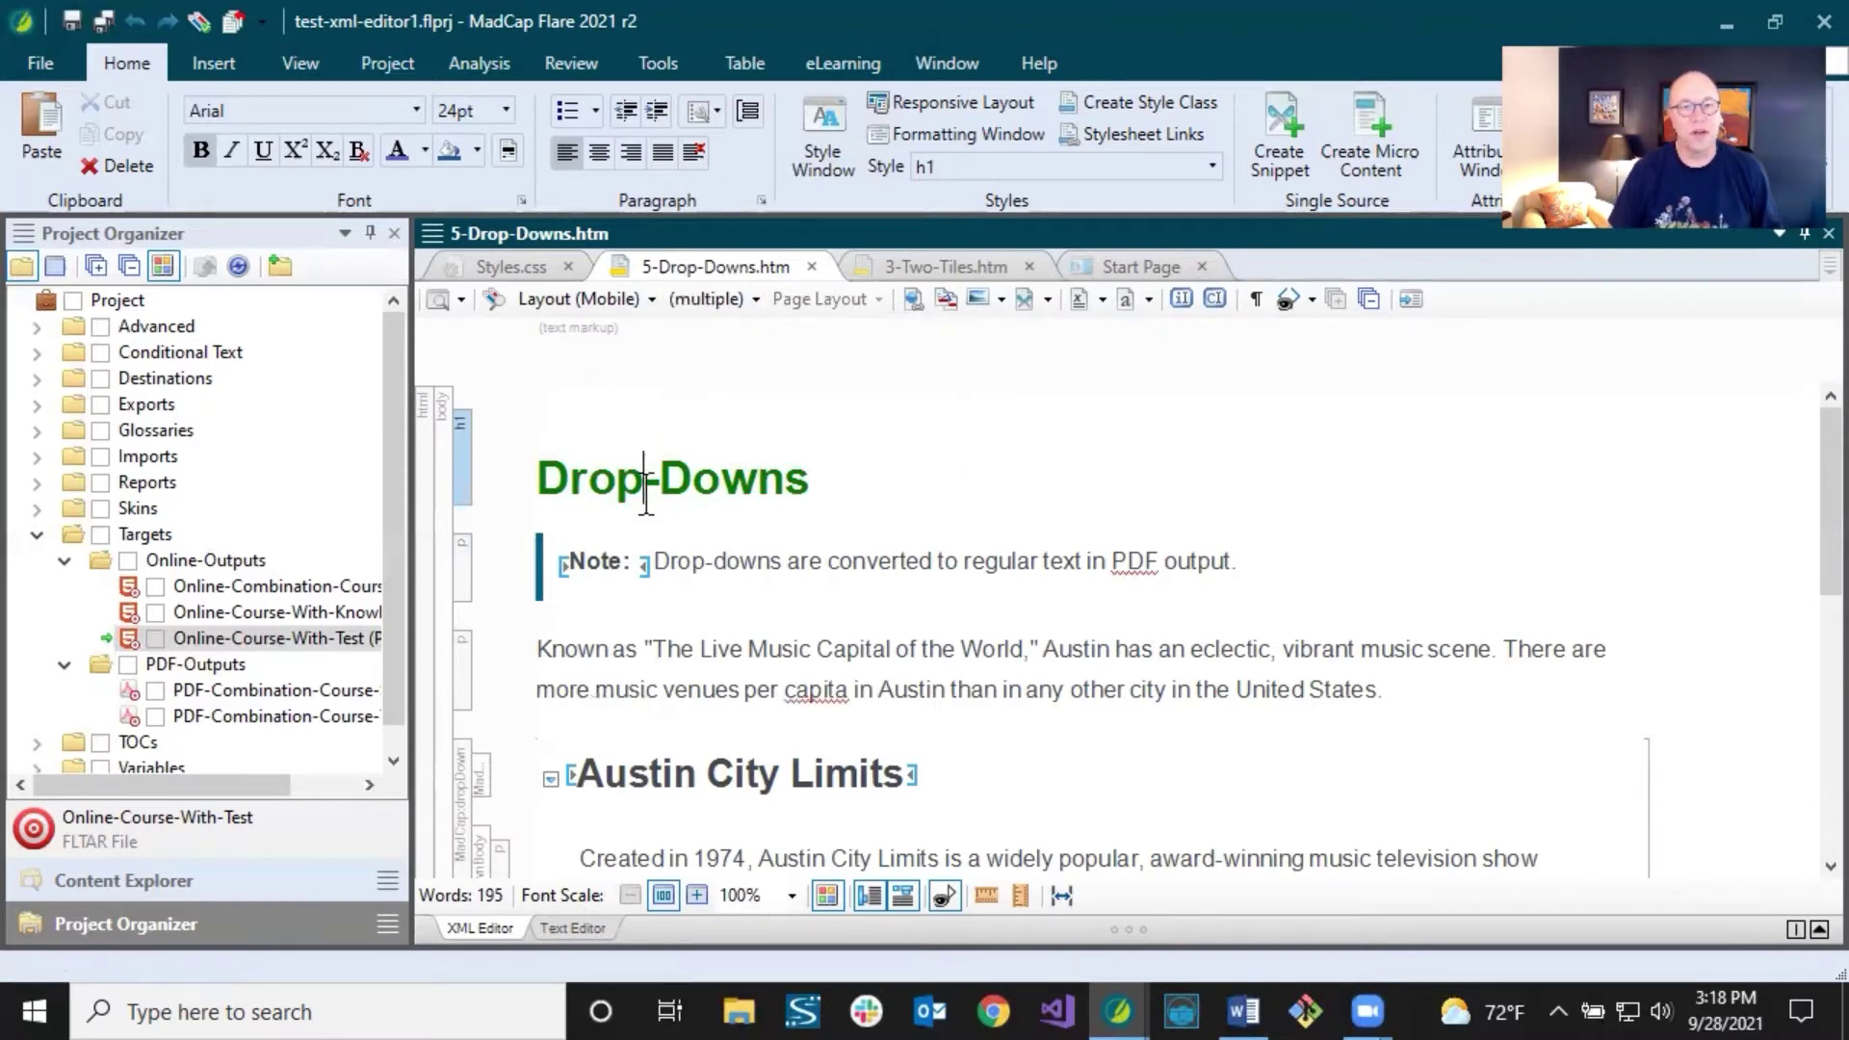
Switch the topic to Print Layout and check its medium and page layout options.
click(583, 300)
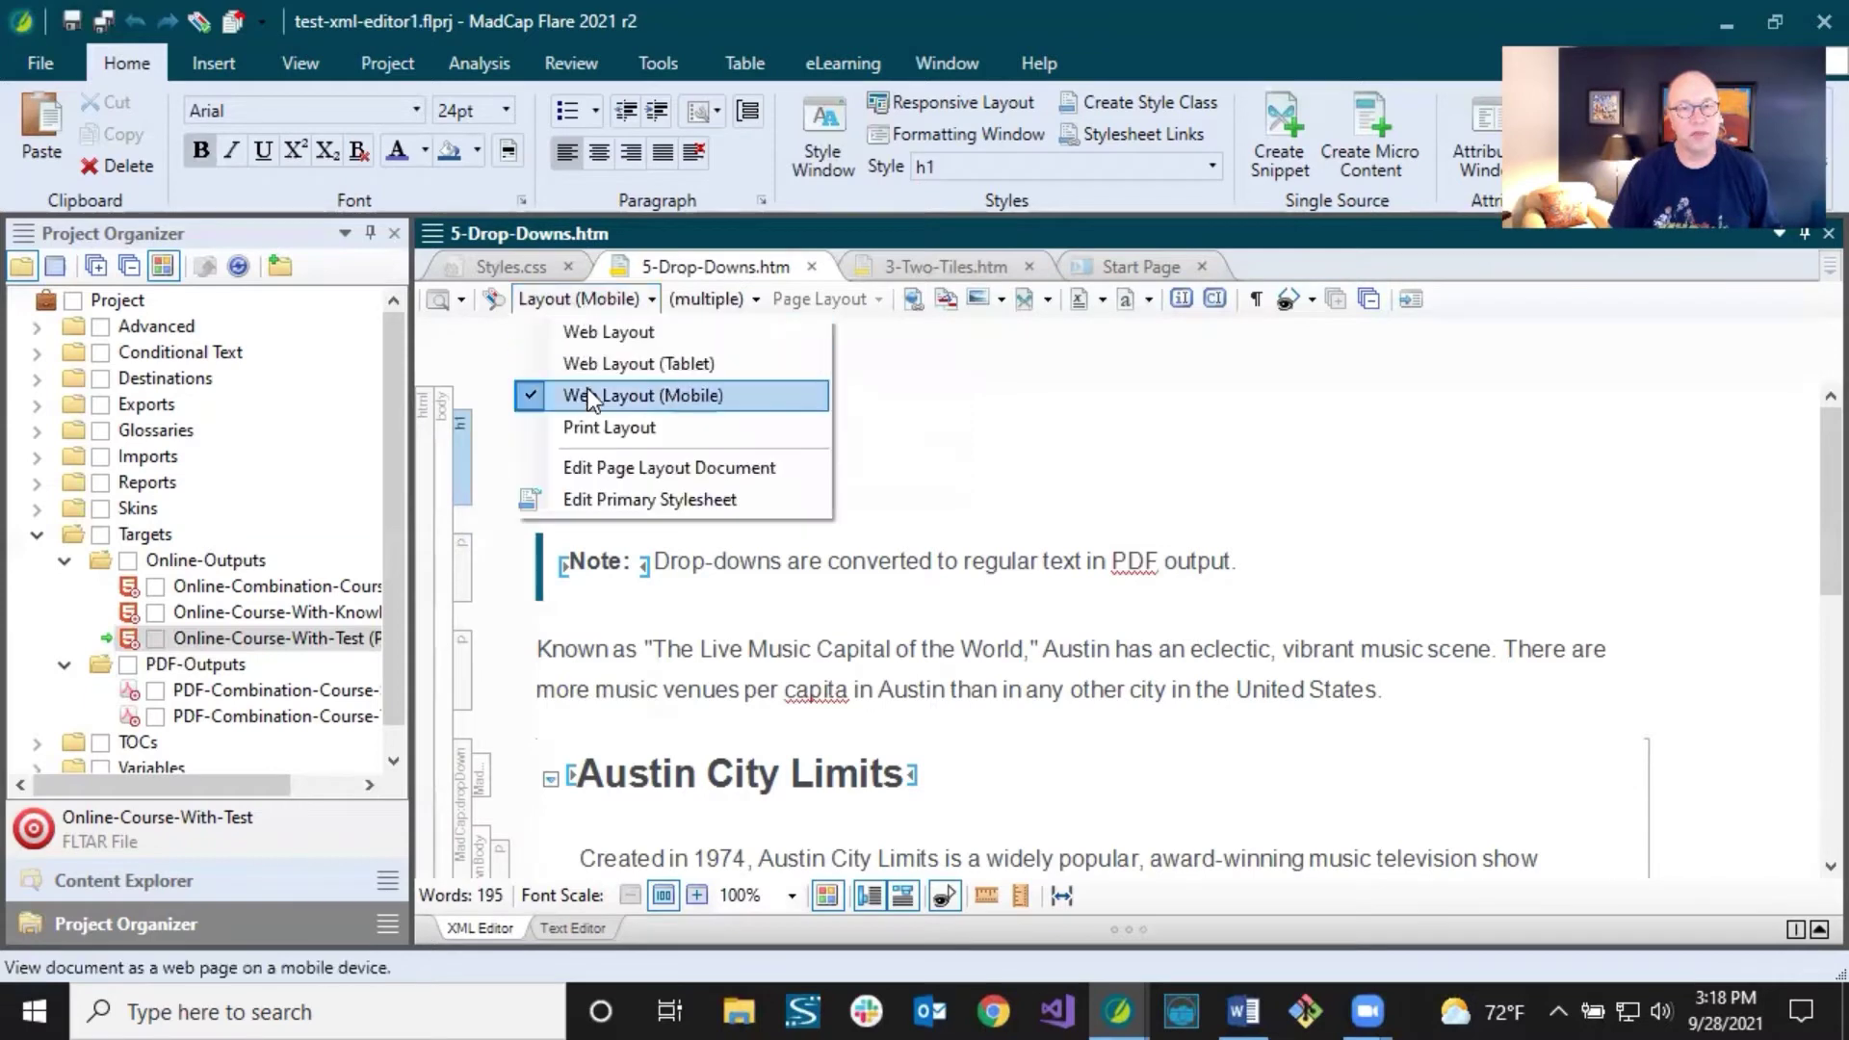
click(591, 427)
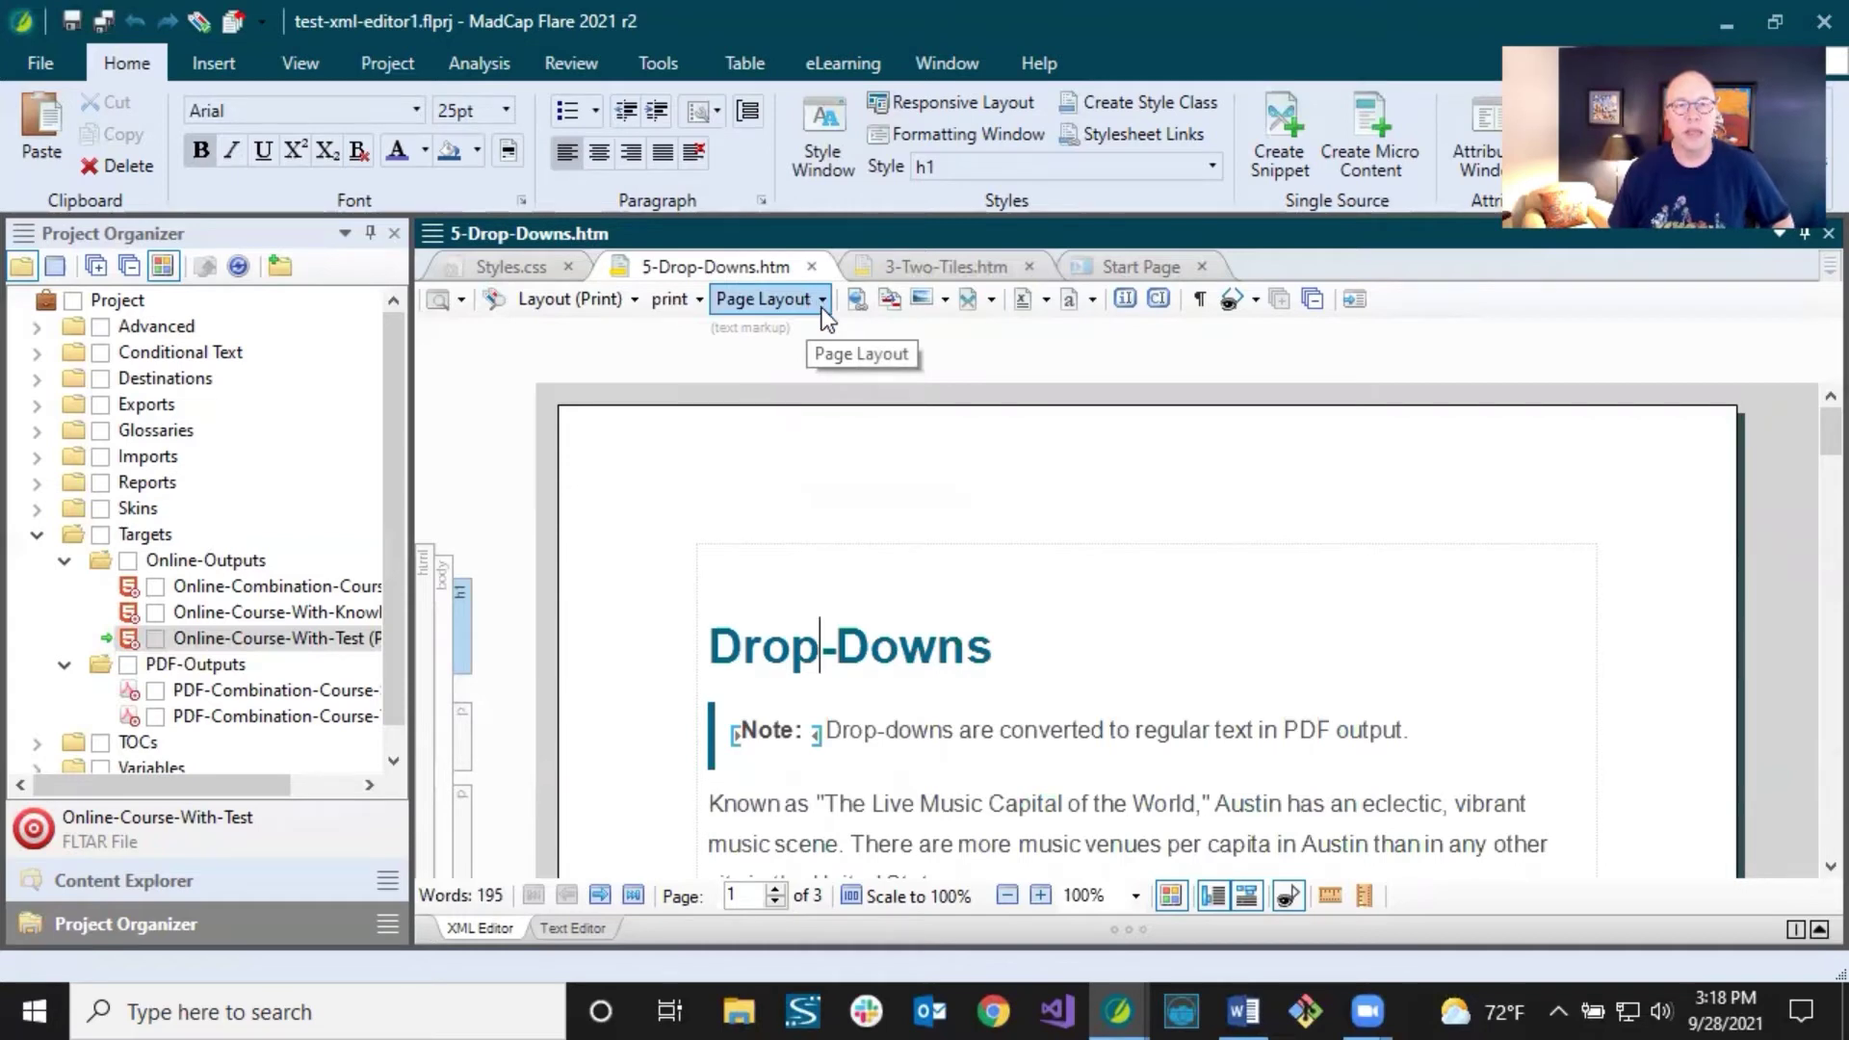
Set the topic back to Web Layout with the default medium and show the Content Explorer.
click(620, 305)
click(599, 327)
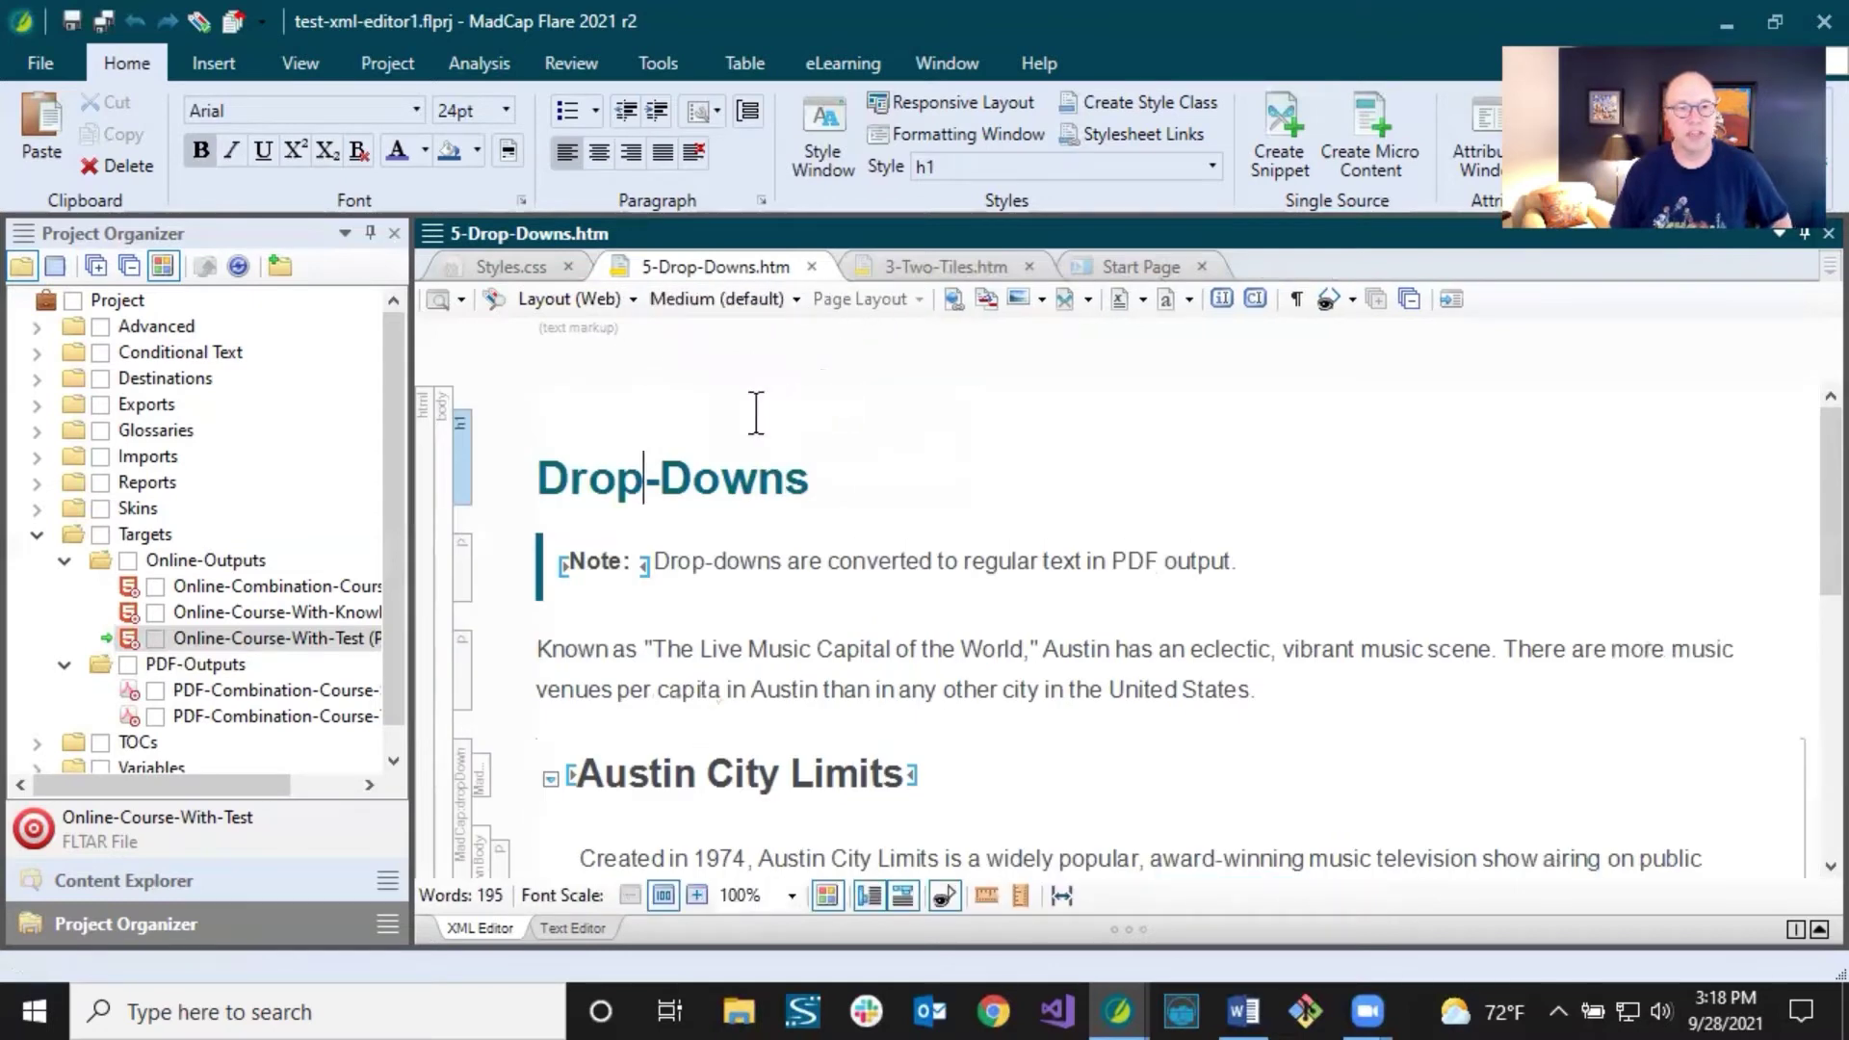
click(177, 865)
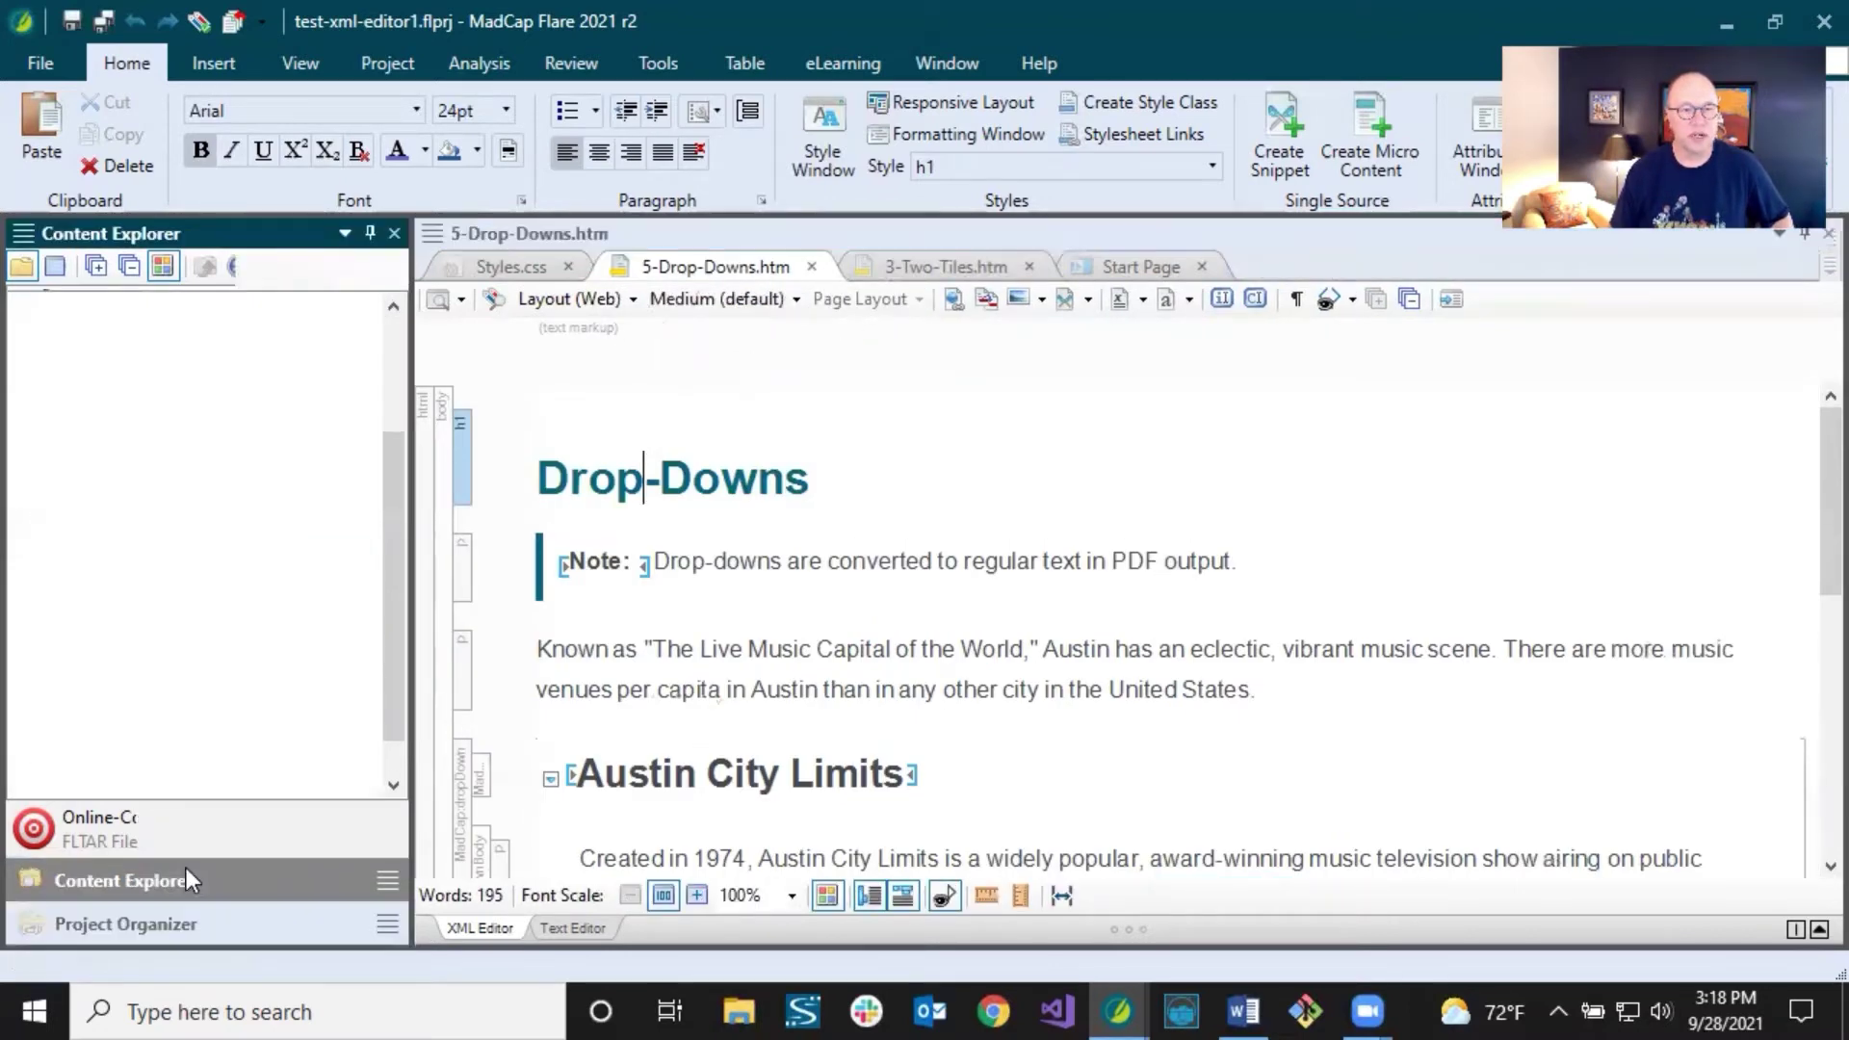
Locate the Chapters.flpgl and Frontmatter.flpgl page layouts in the project's PageLayouts folder.
click(233, 622)
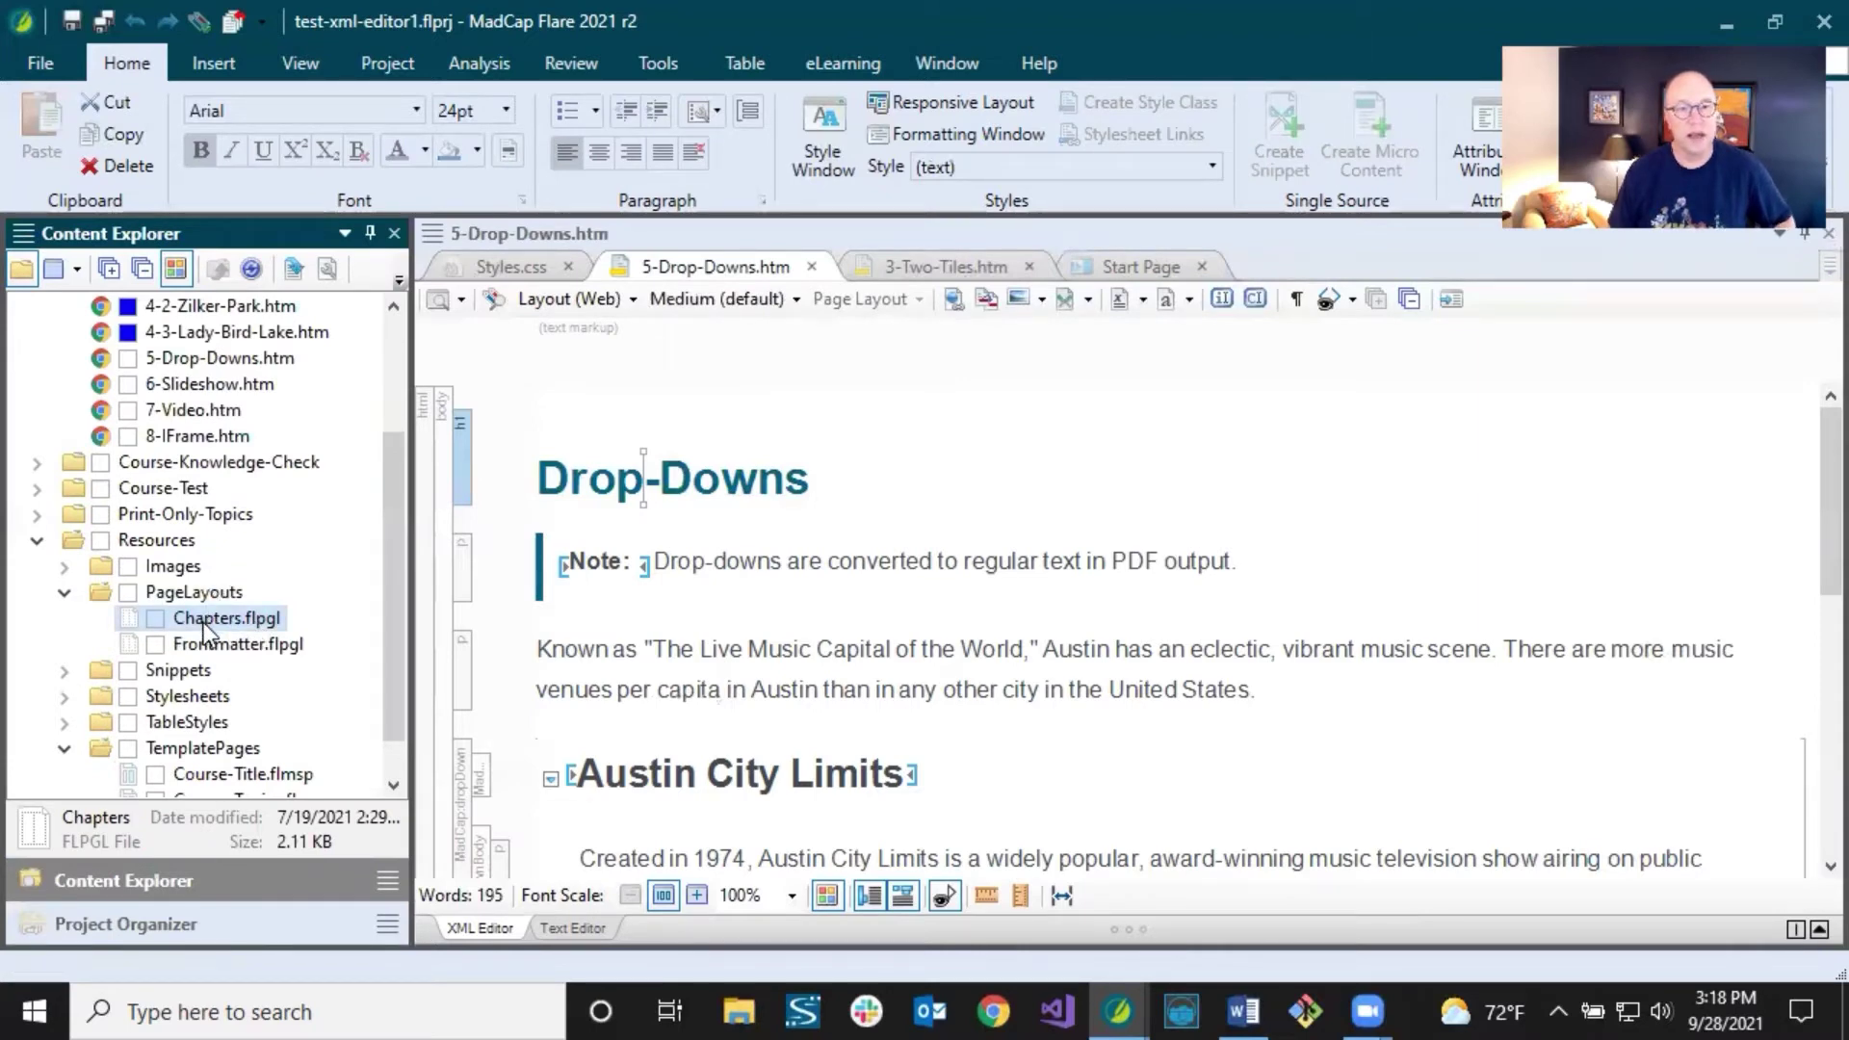
click(220, 645)
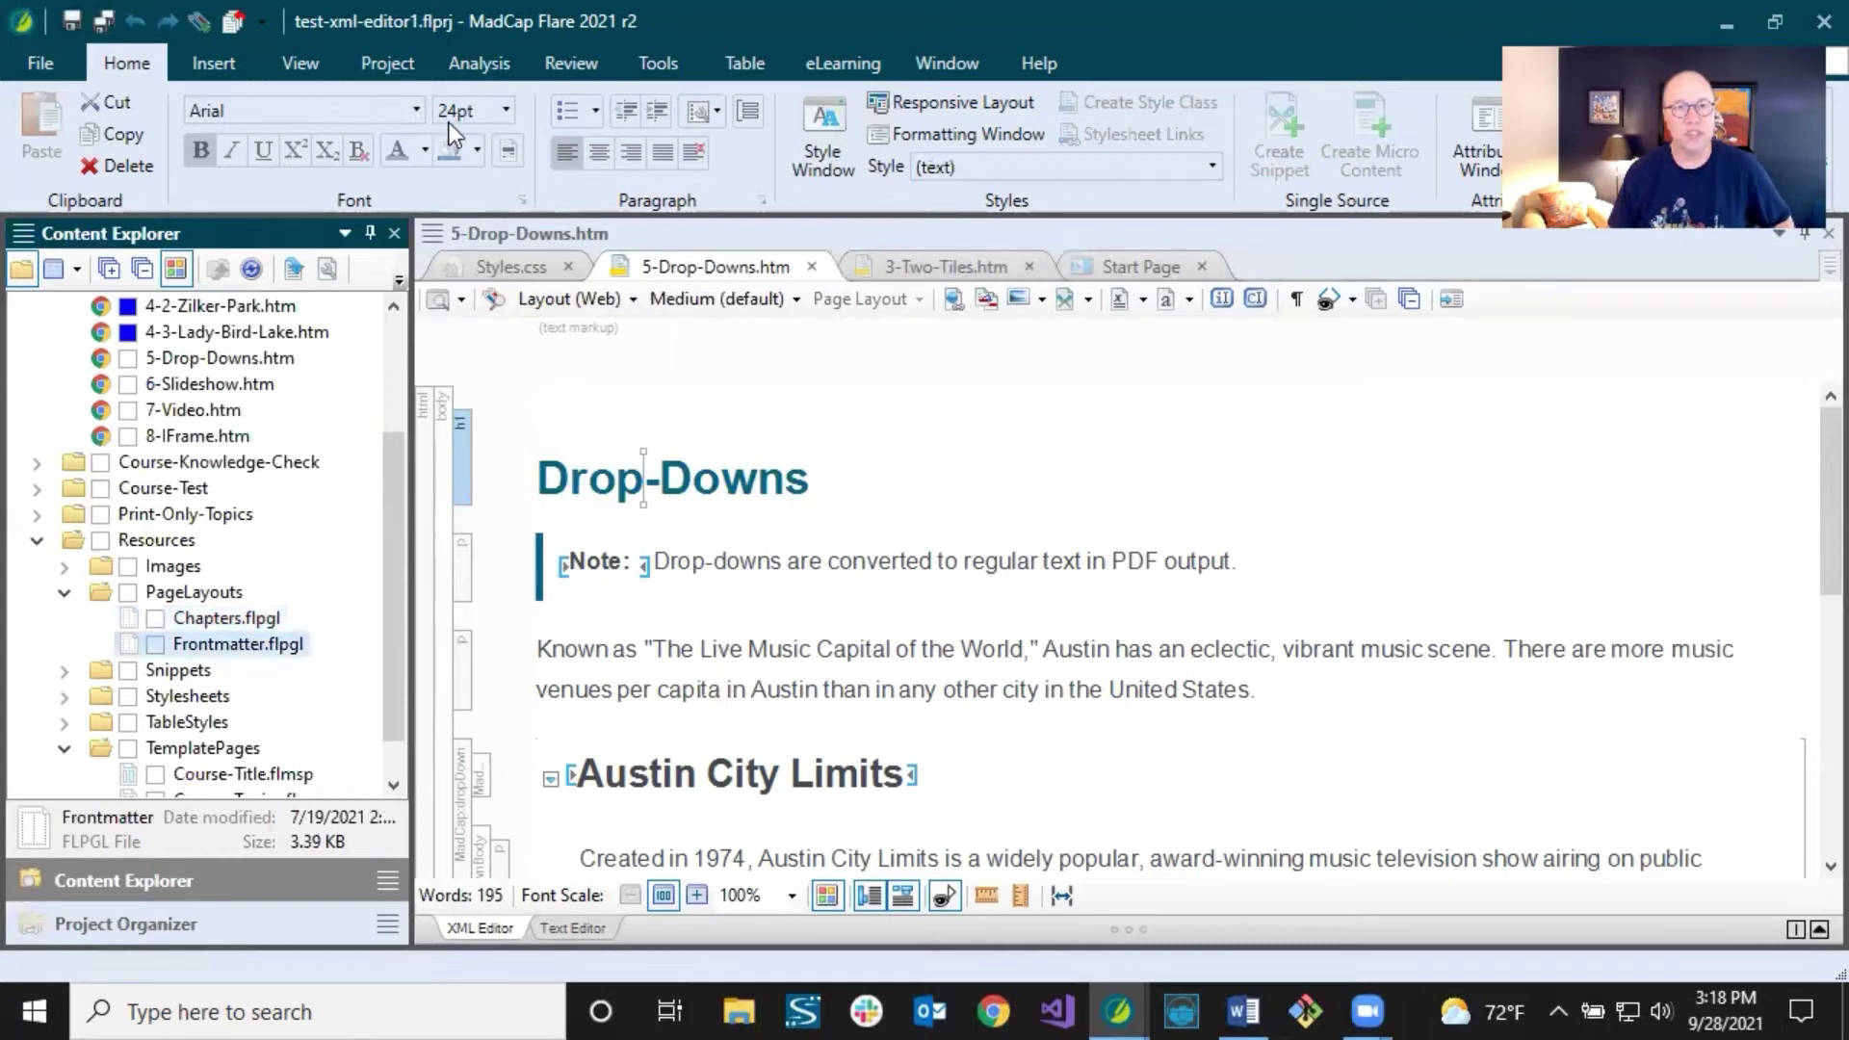
View the primary target's PDF output in Adobe Acrobat Reader and hide the bookmarks.
click(387, 63)
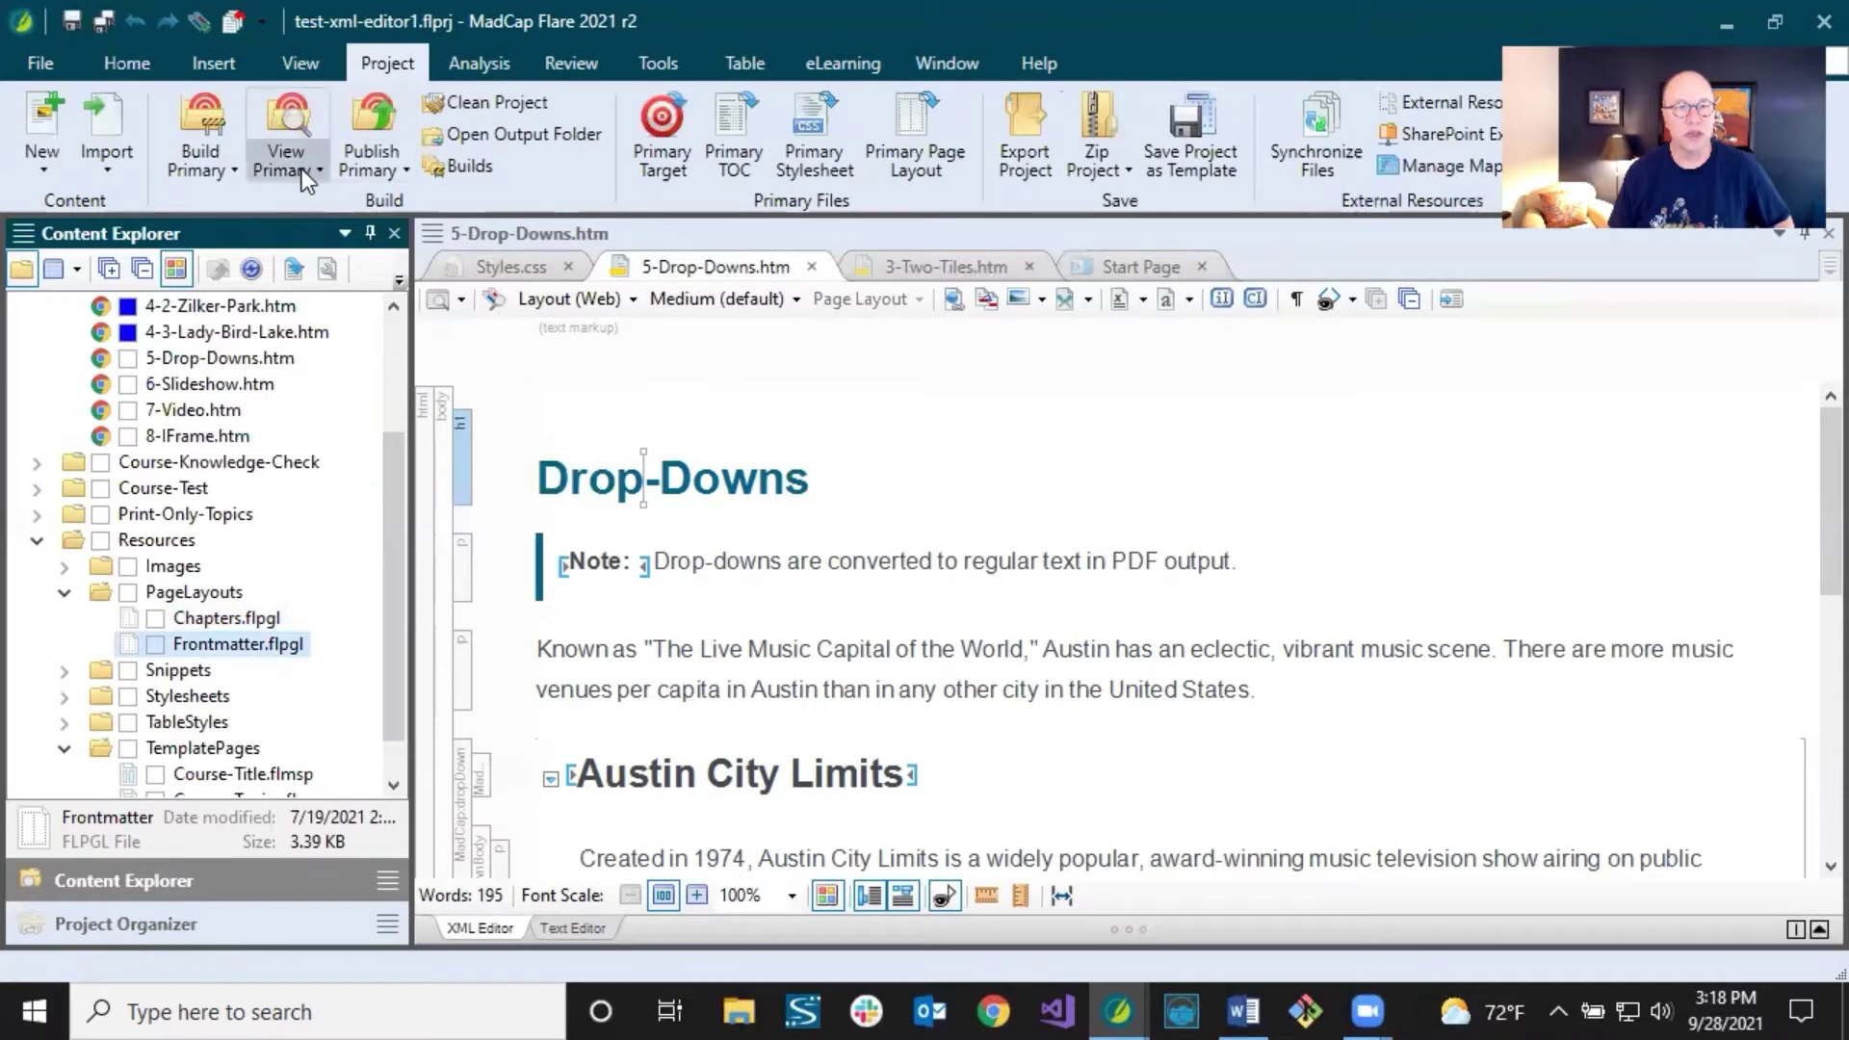
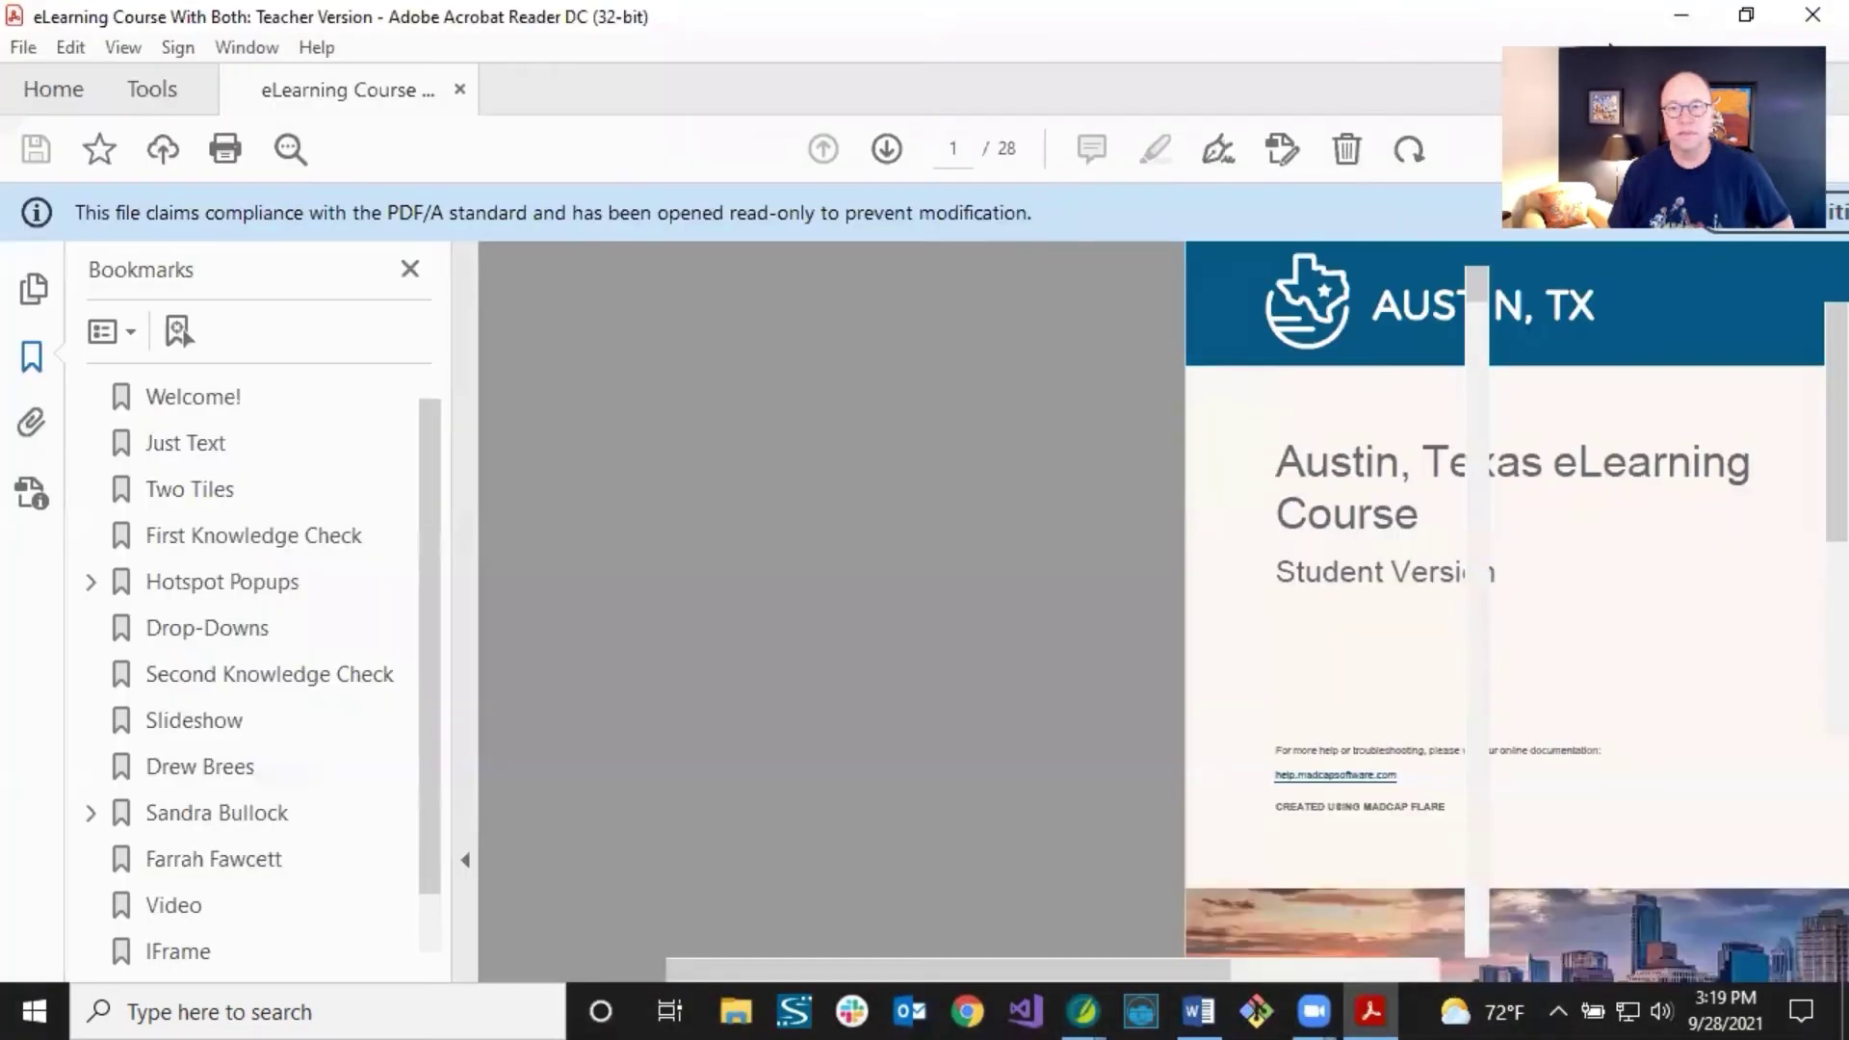
drag(1033, 969, 1281, 955)
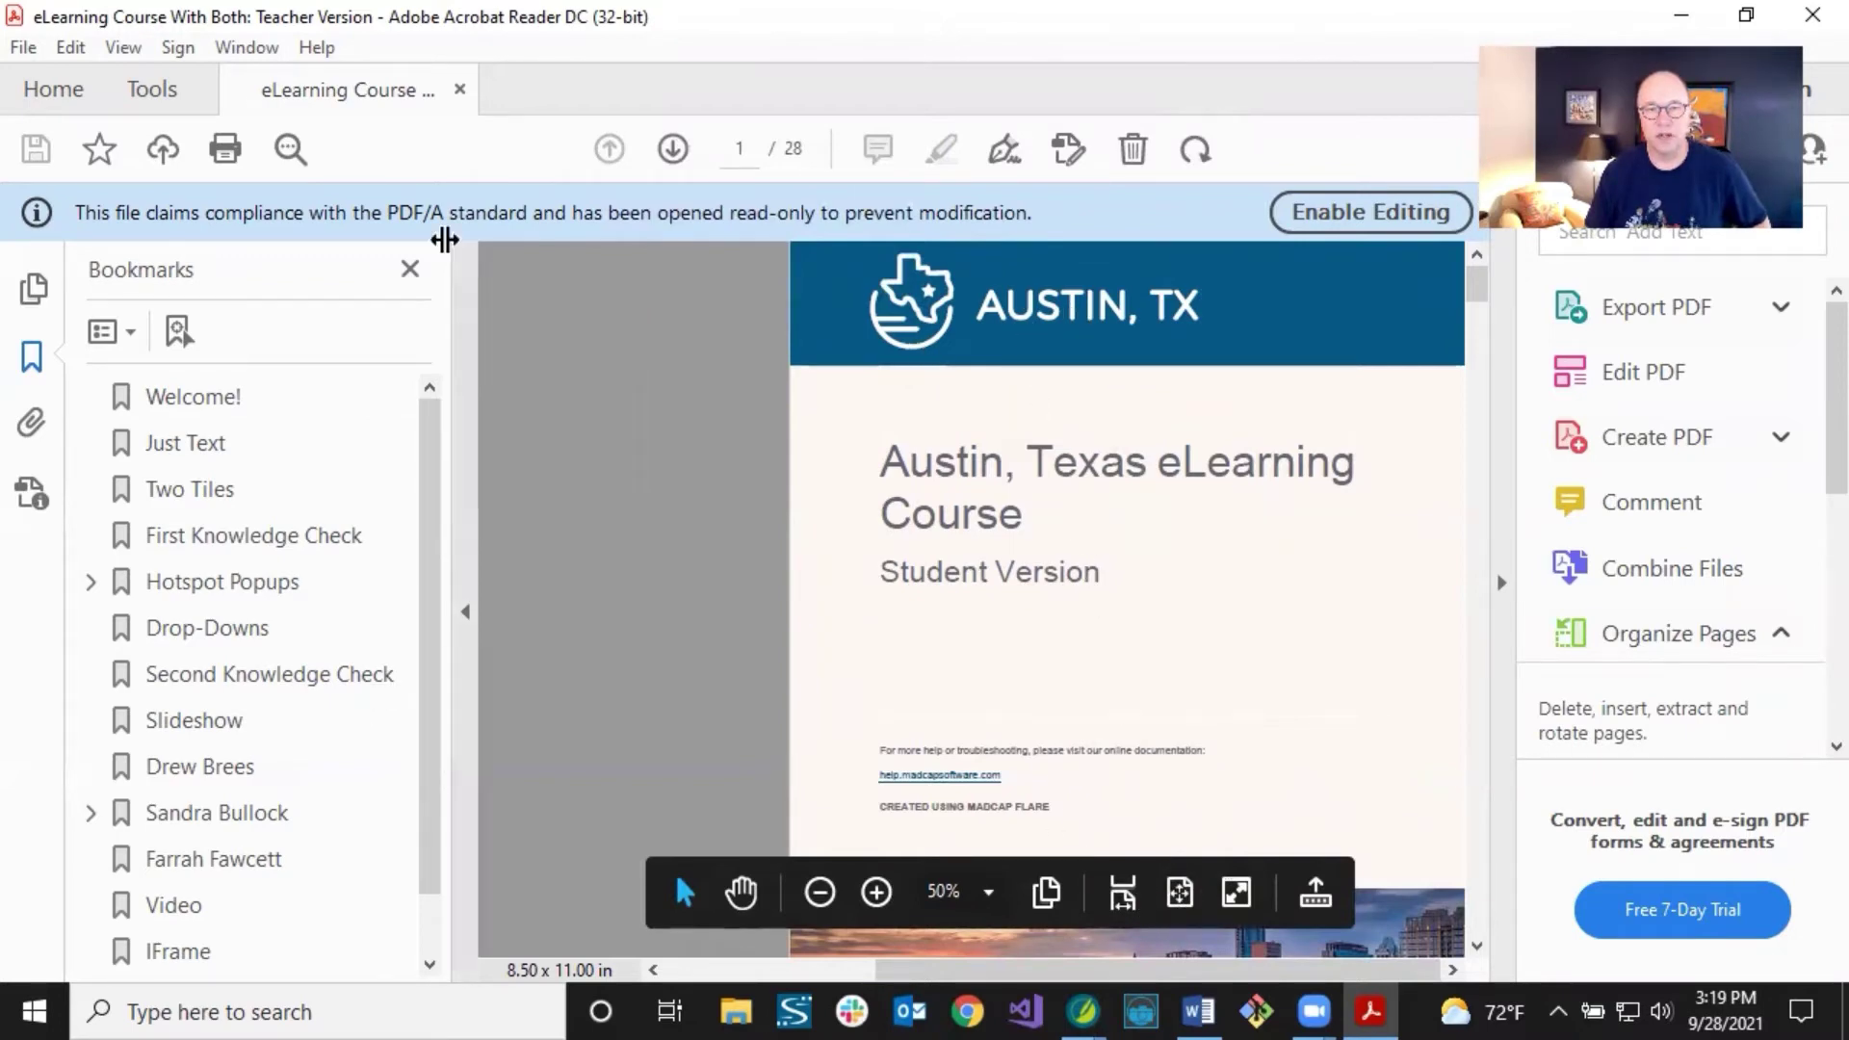
click(410, 269)
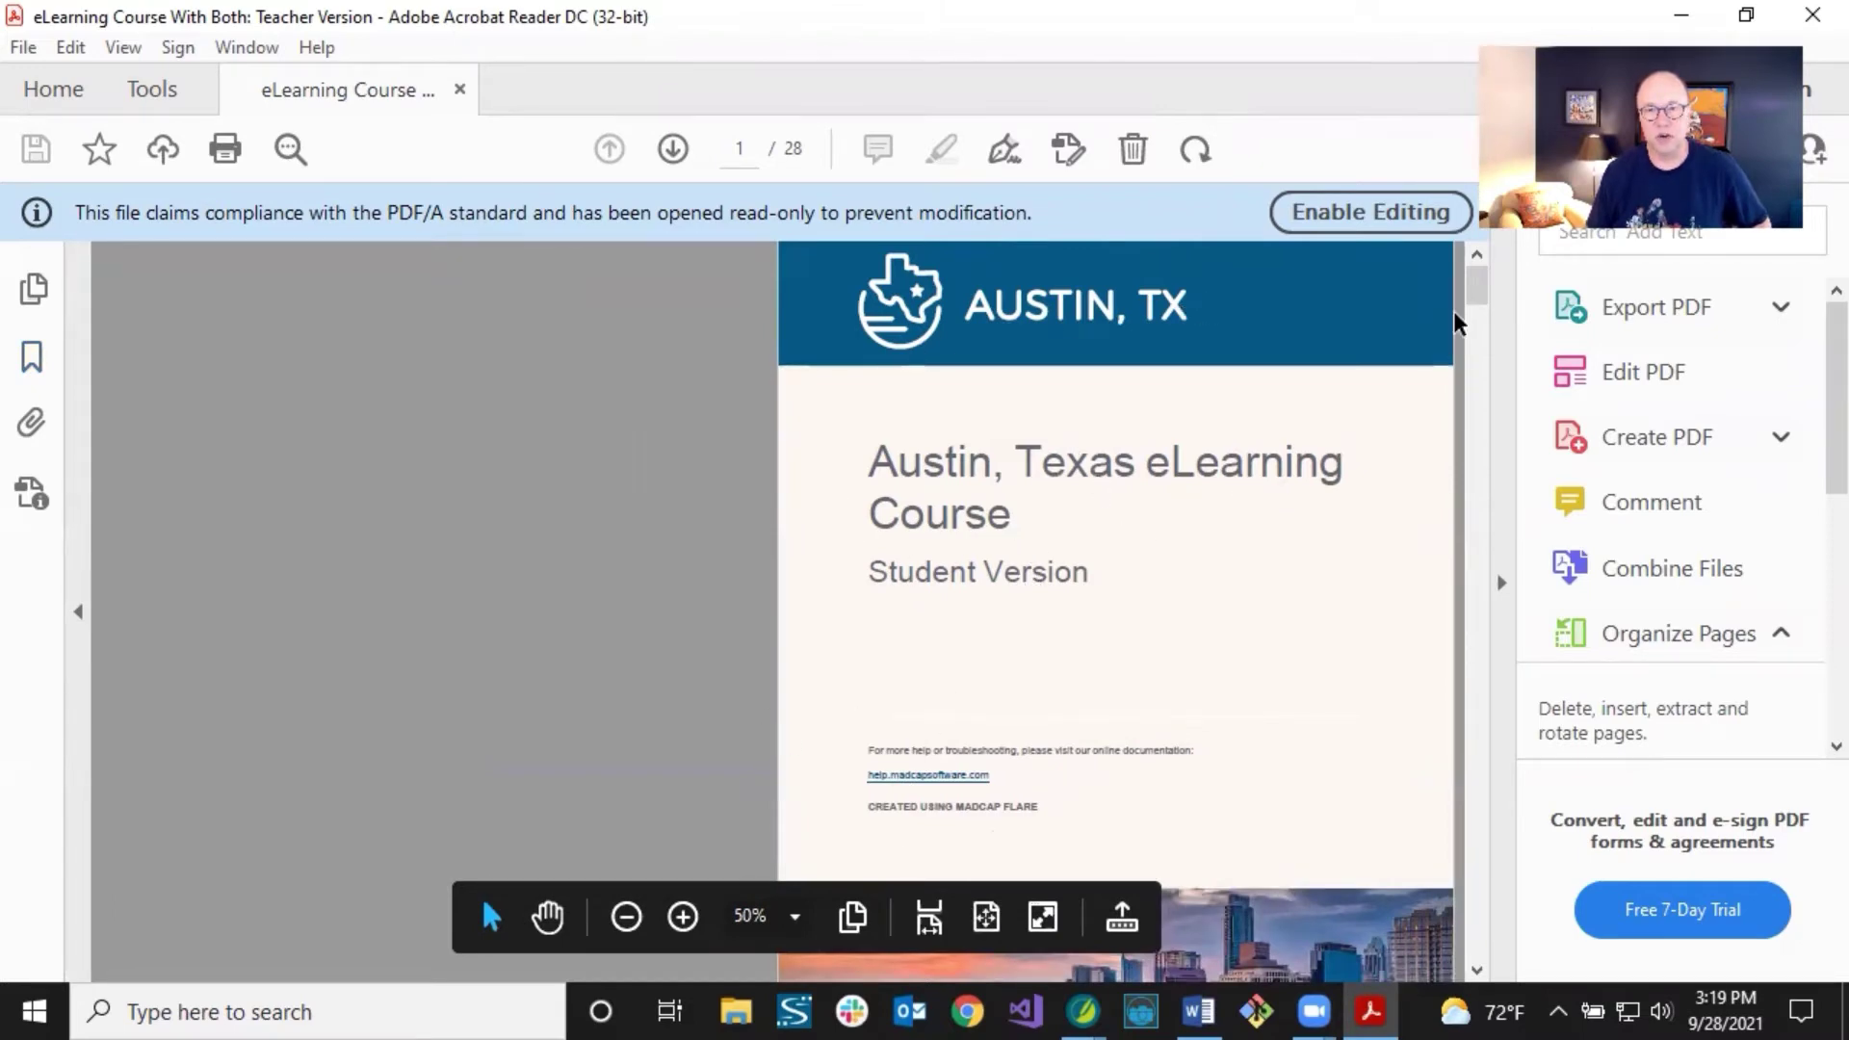
Examine the PDF's title page and table of contents pages, including their footers.
drag(1481, 287, 1478, 329)
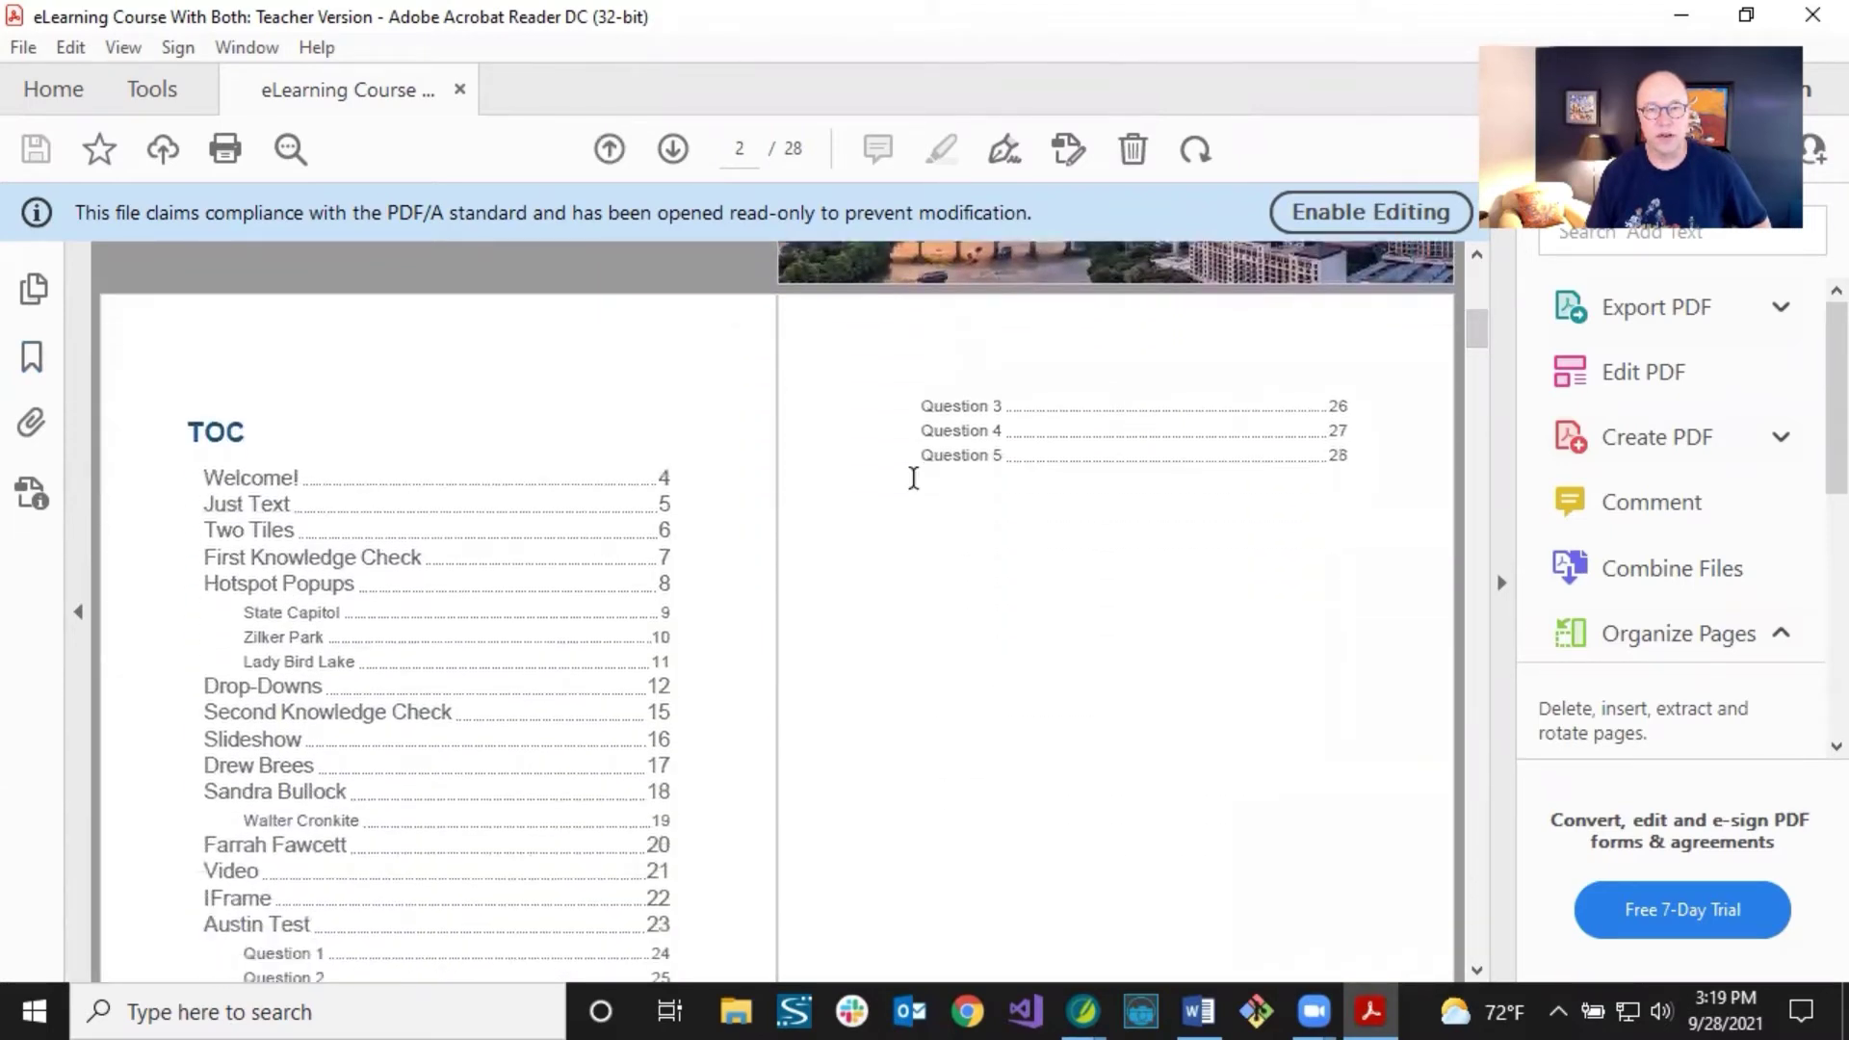
scroll(881, 476, up, 3)
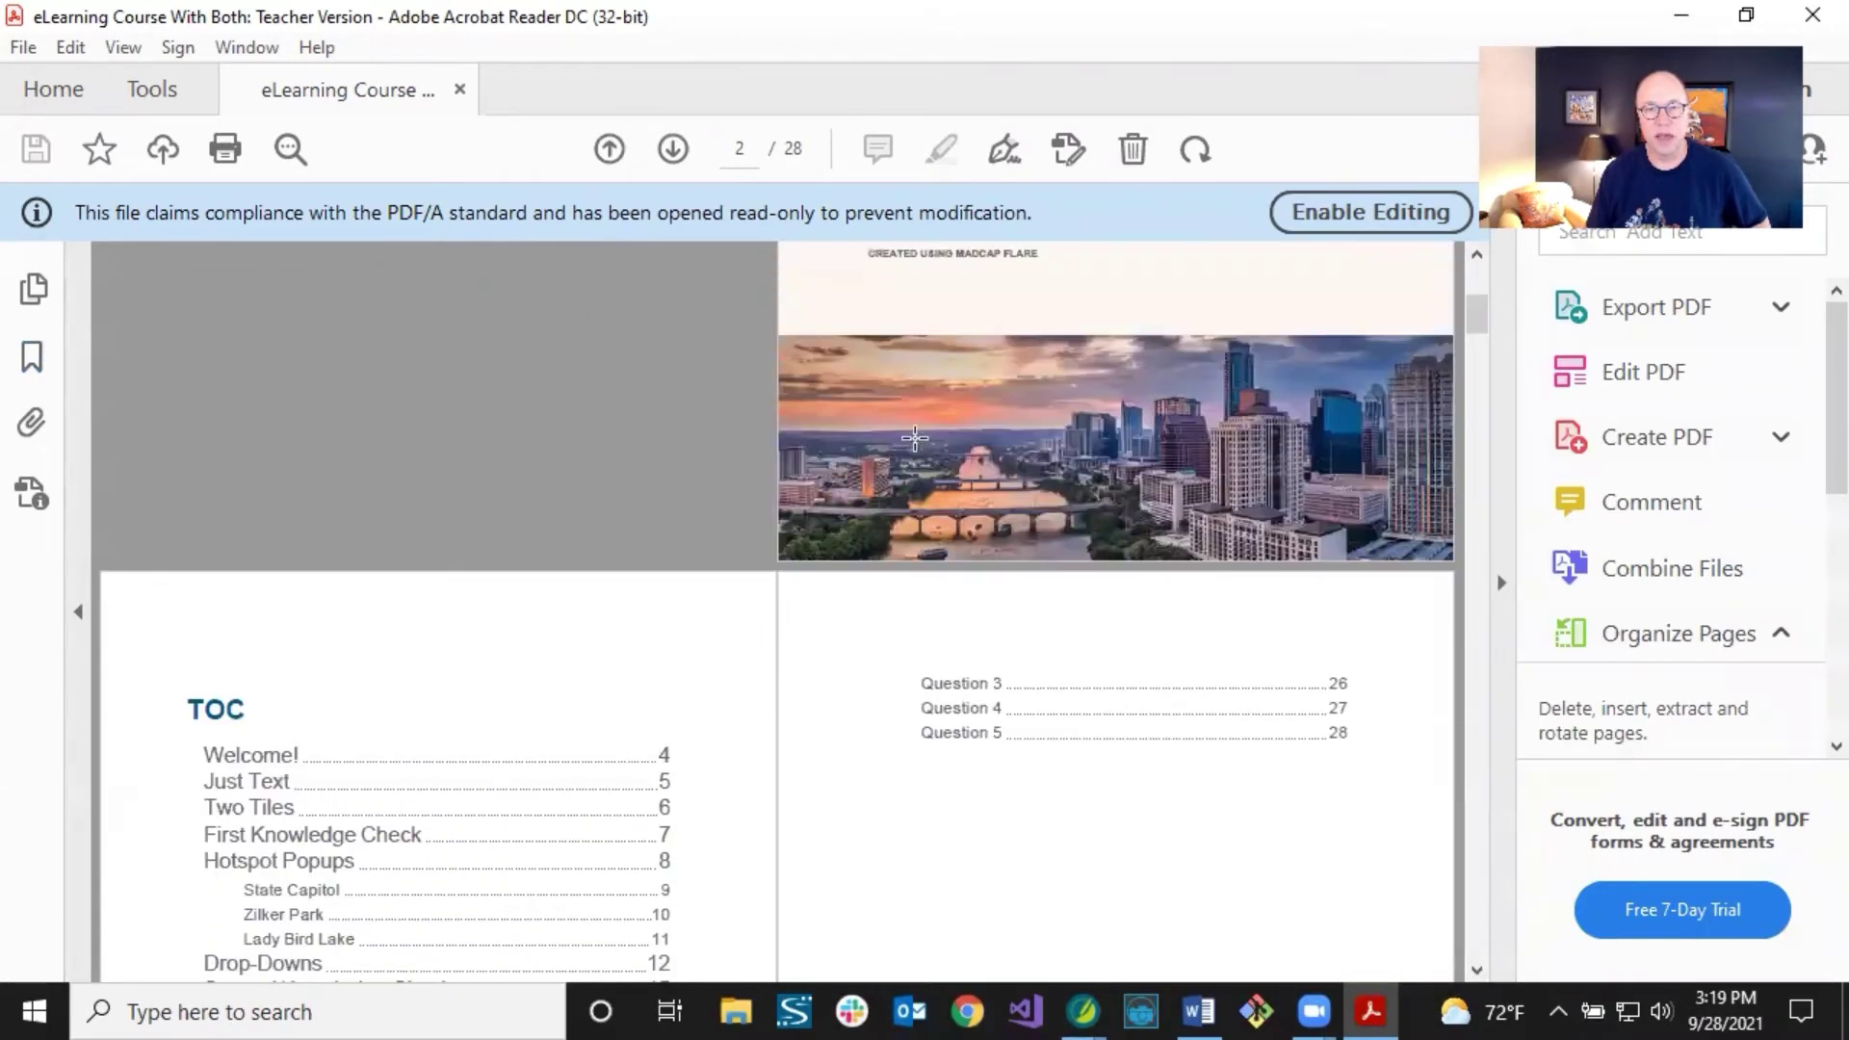
scroll(459, 698, down, 2)
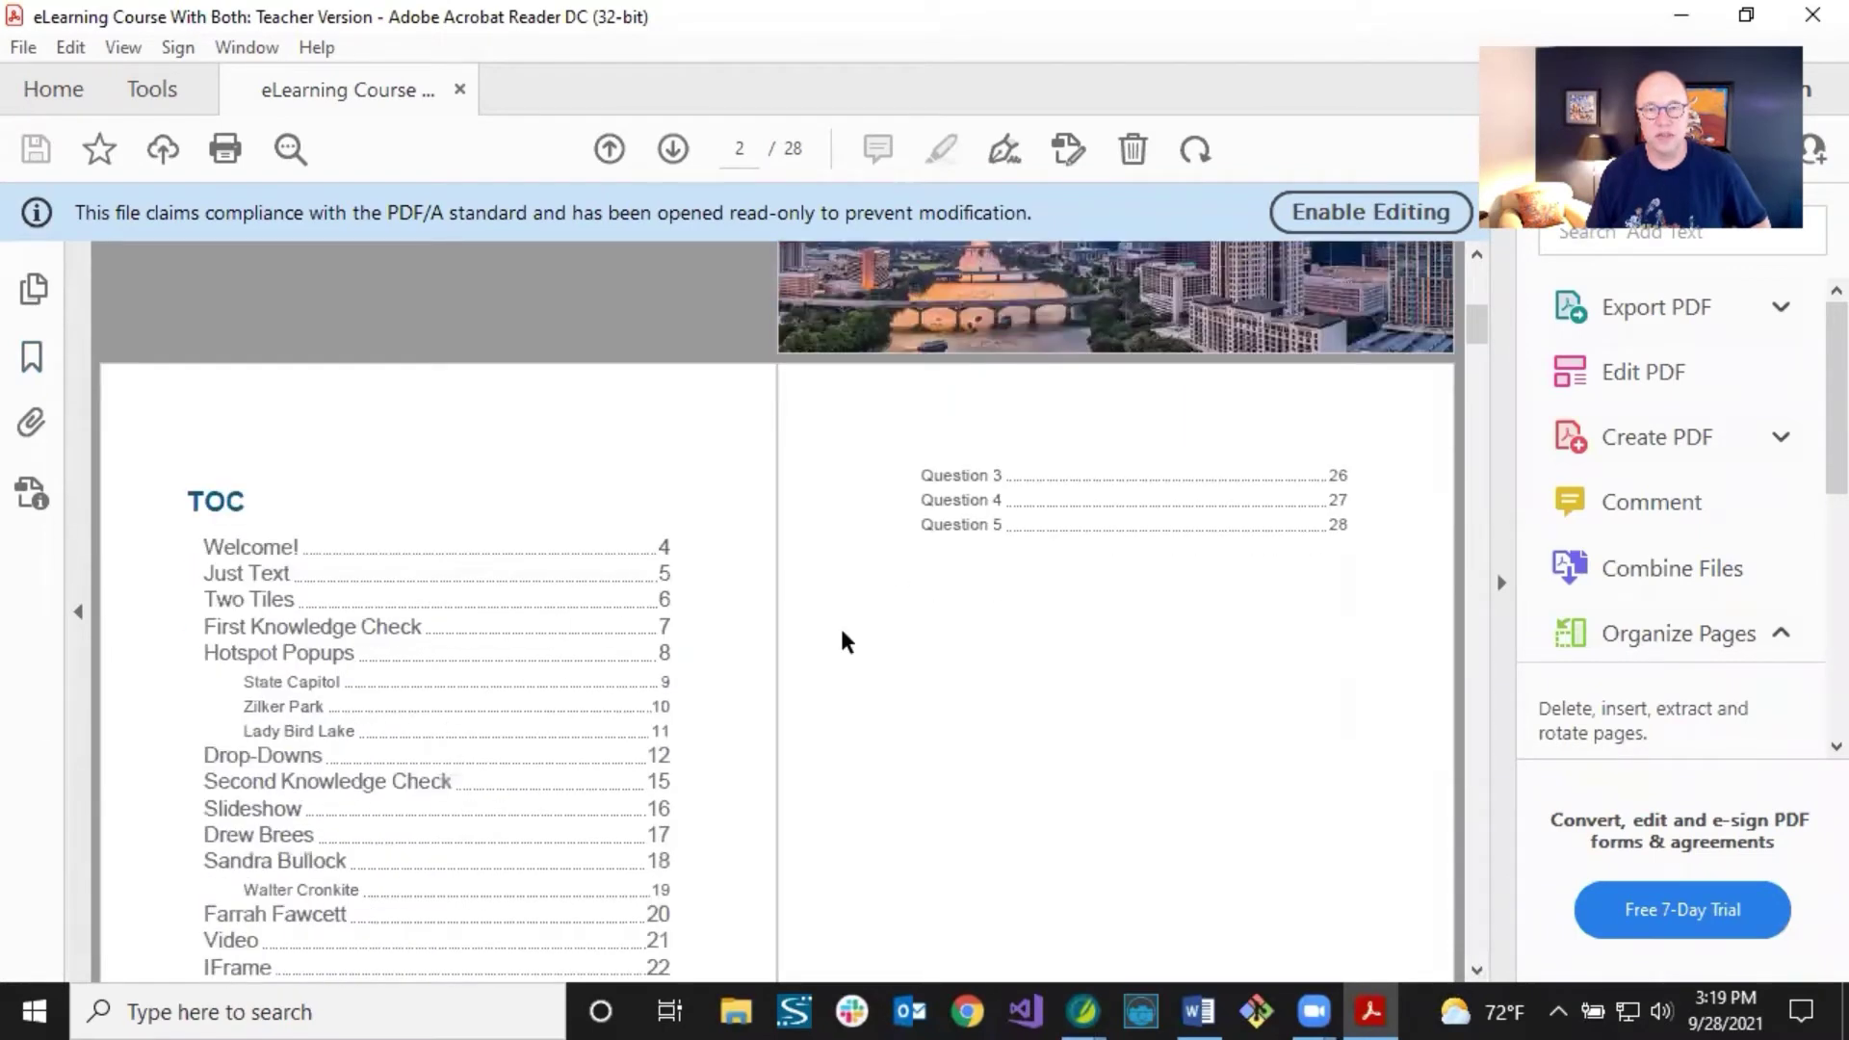
scroll(744, 648, down, 3)
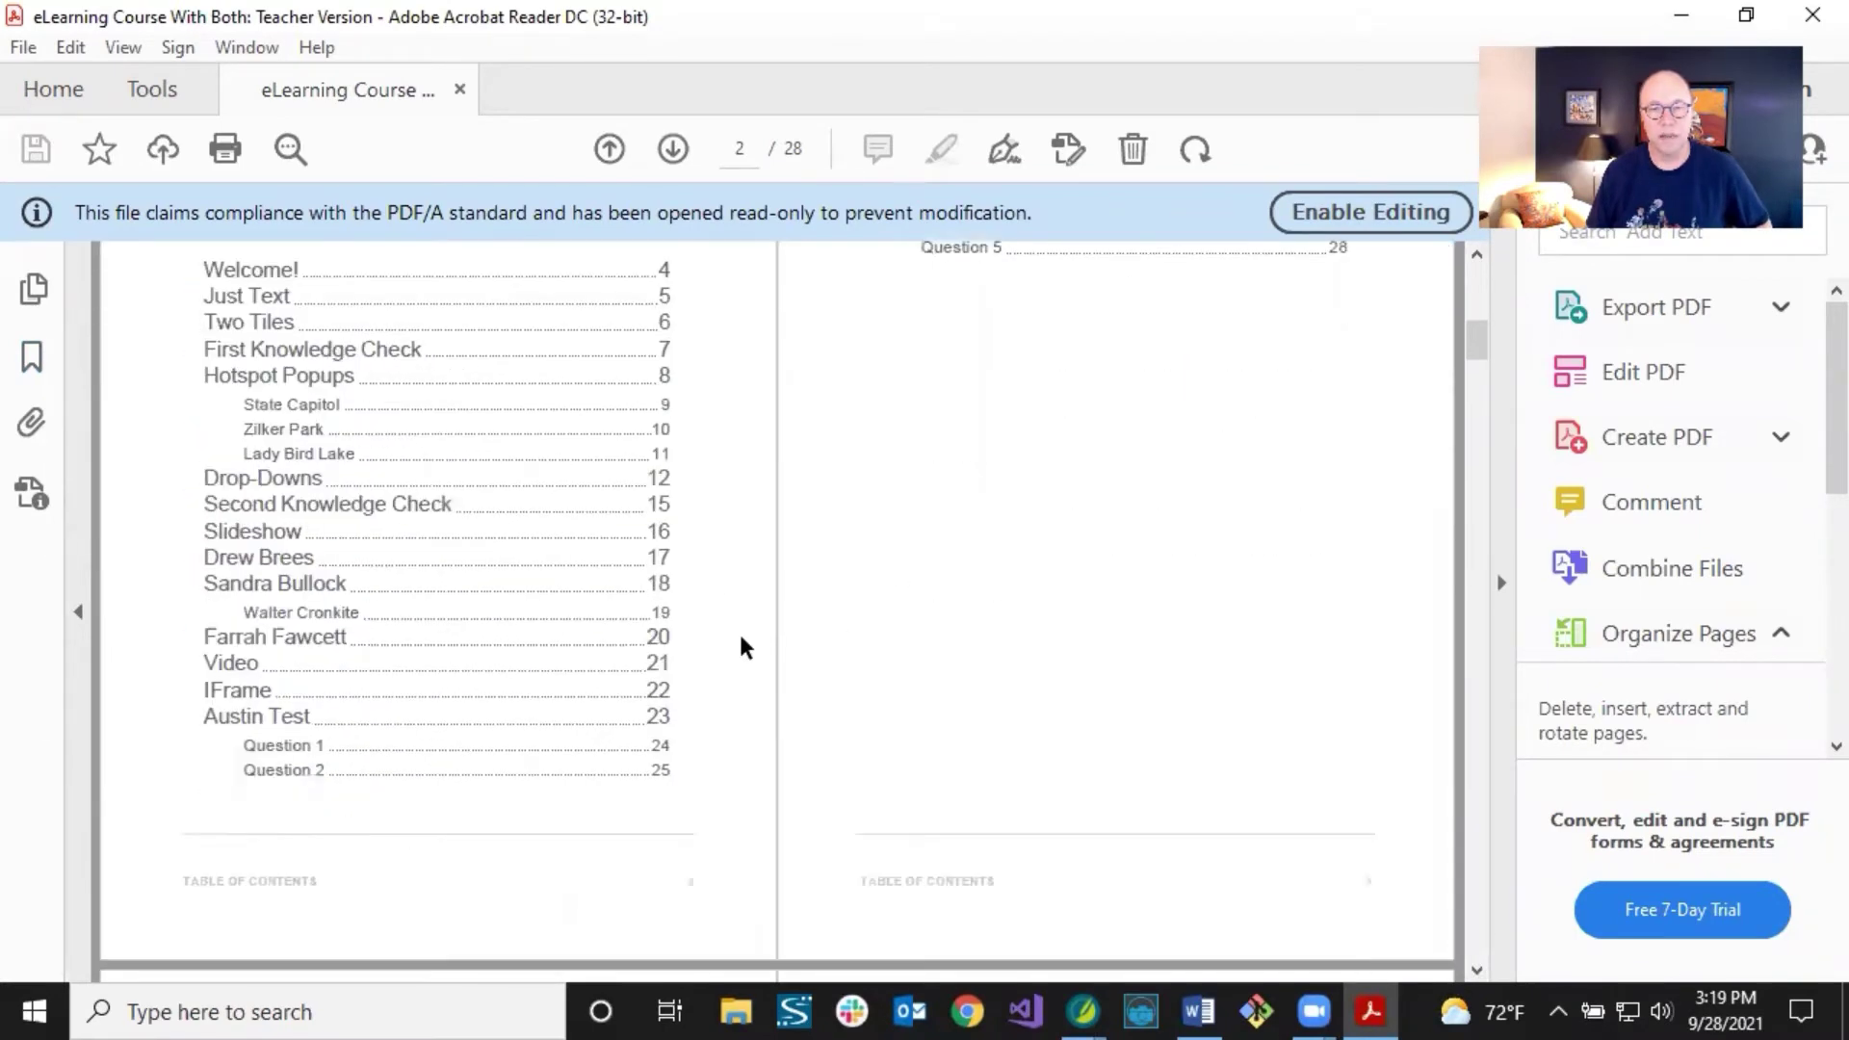
scroll(732, 643, up, 2)
scroll(686, 605, down, 1)
scroll(686, 605, up, 8)
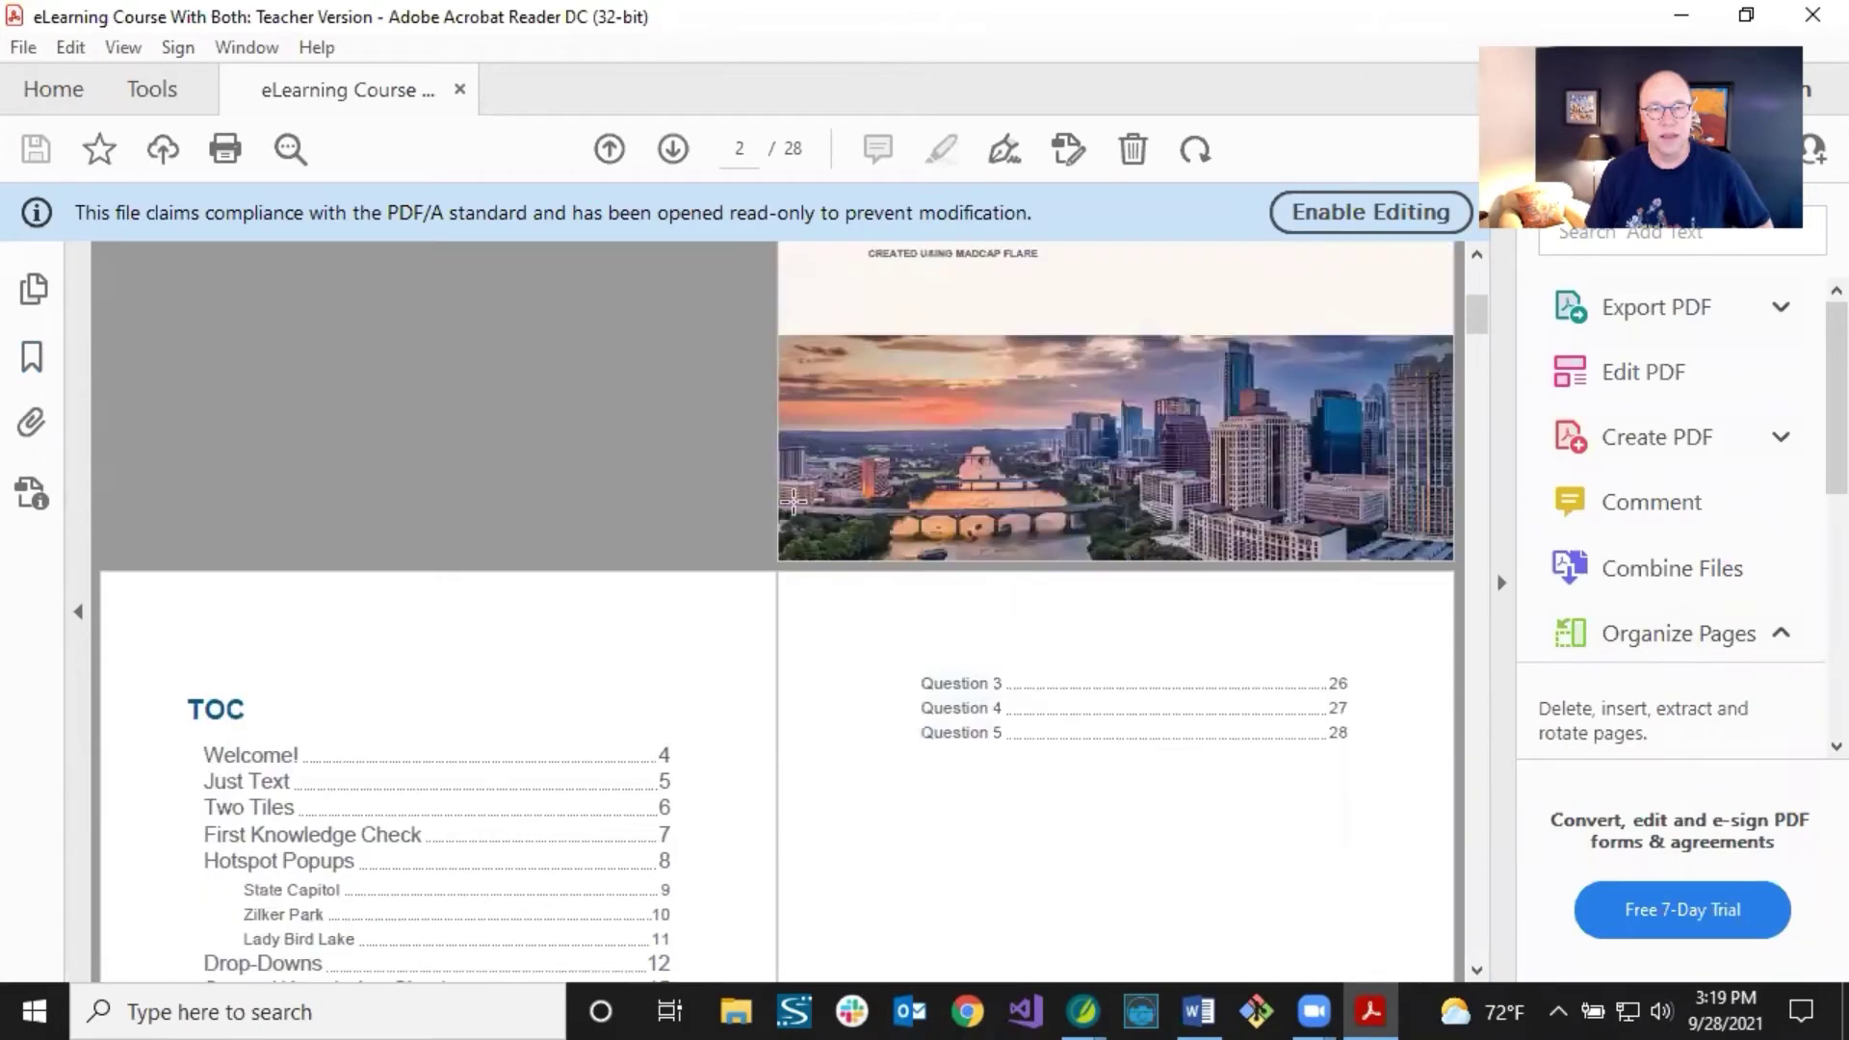
scroll(999, 360, up, 1)
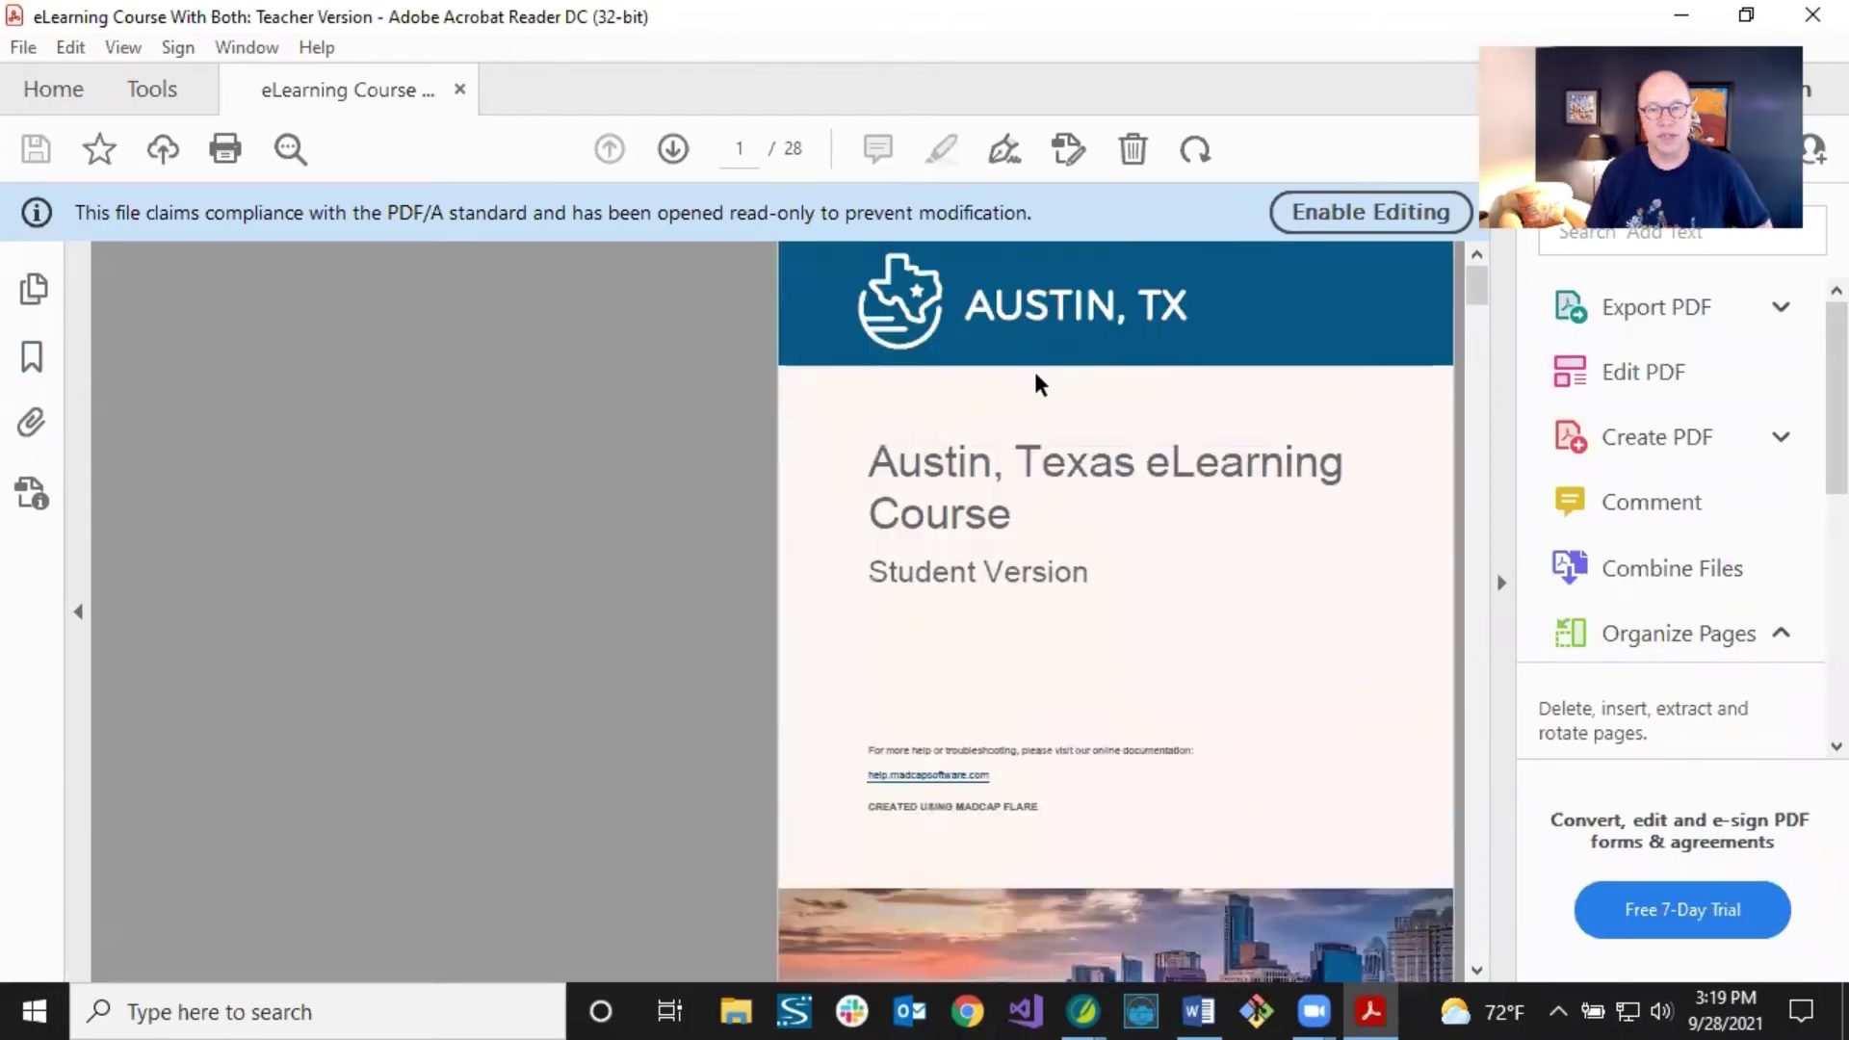
scroll(732, 626, down, 8)
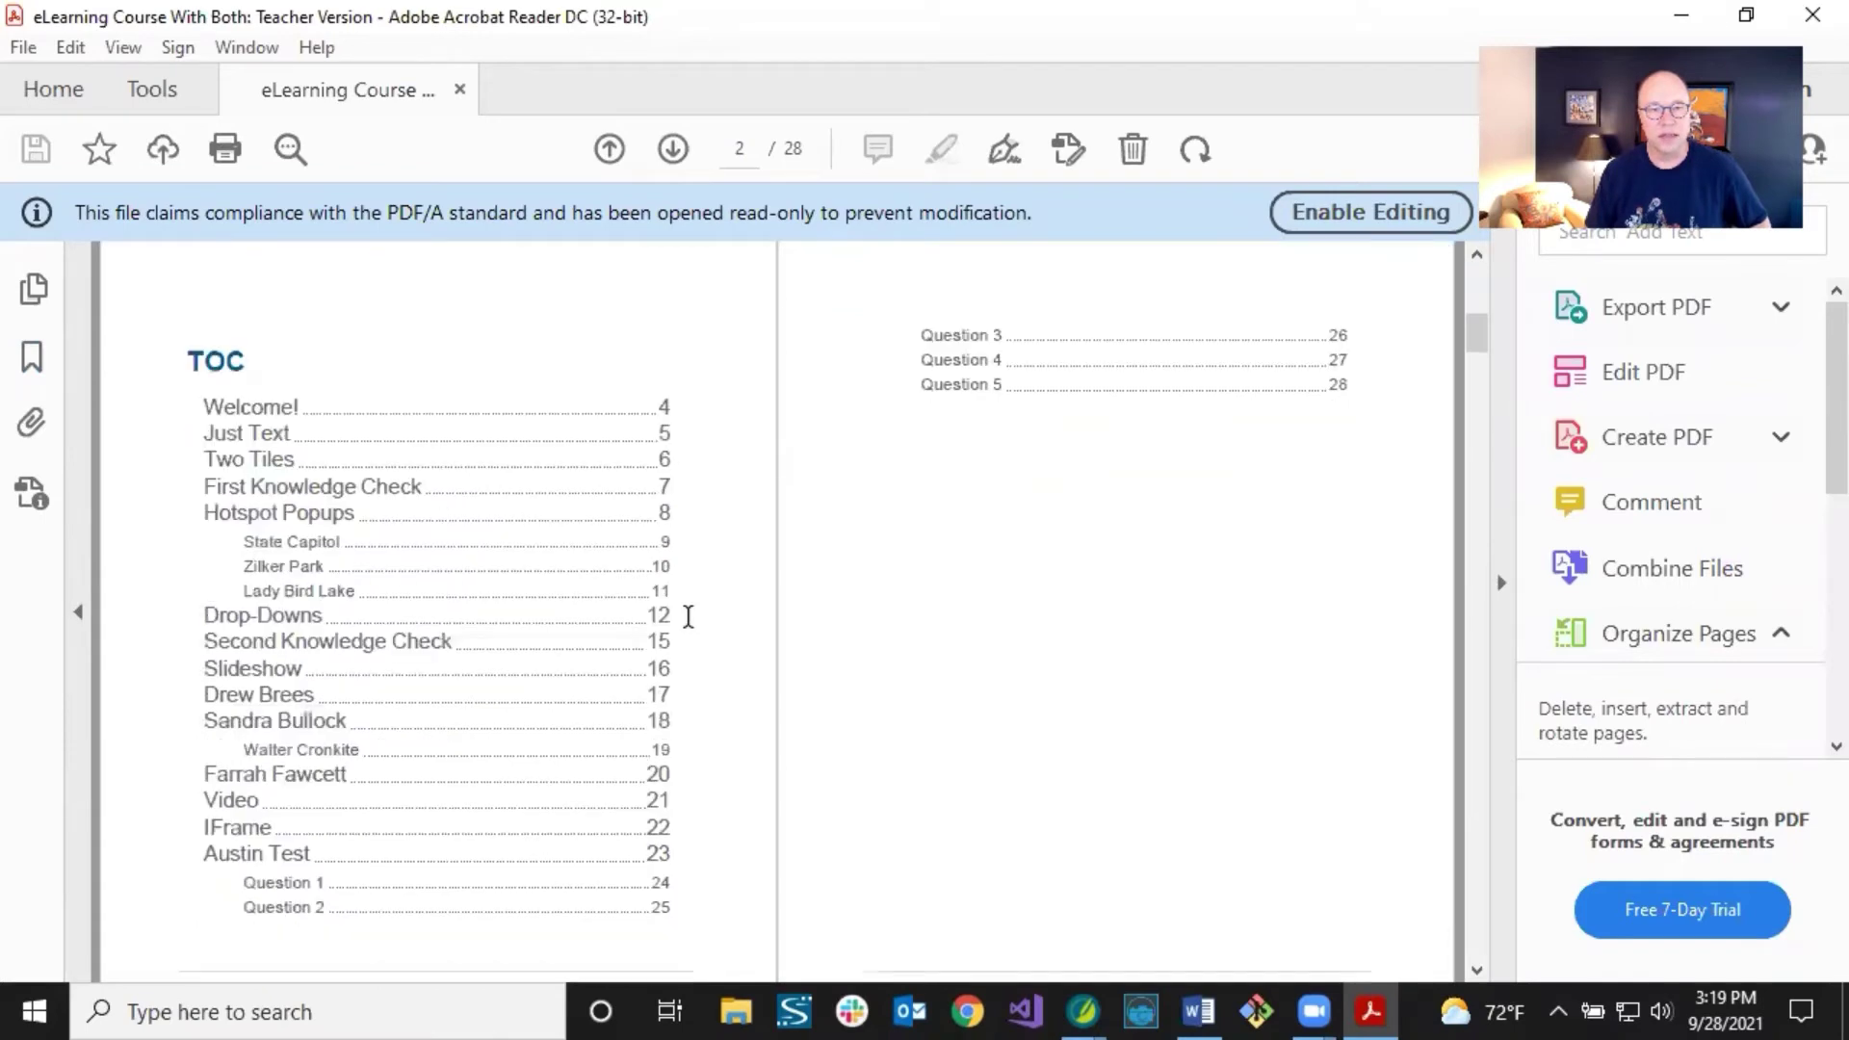
scroll(462, 582, down, 1)
scroll(376, 346, up, 2)
scroll(382, 358, down, 2)
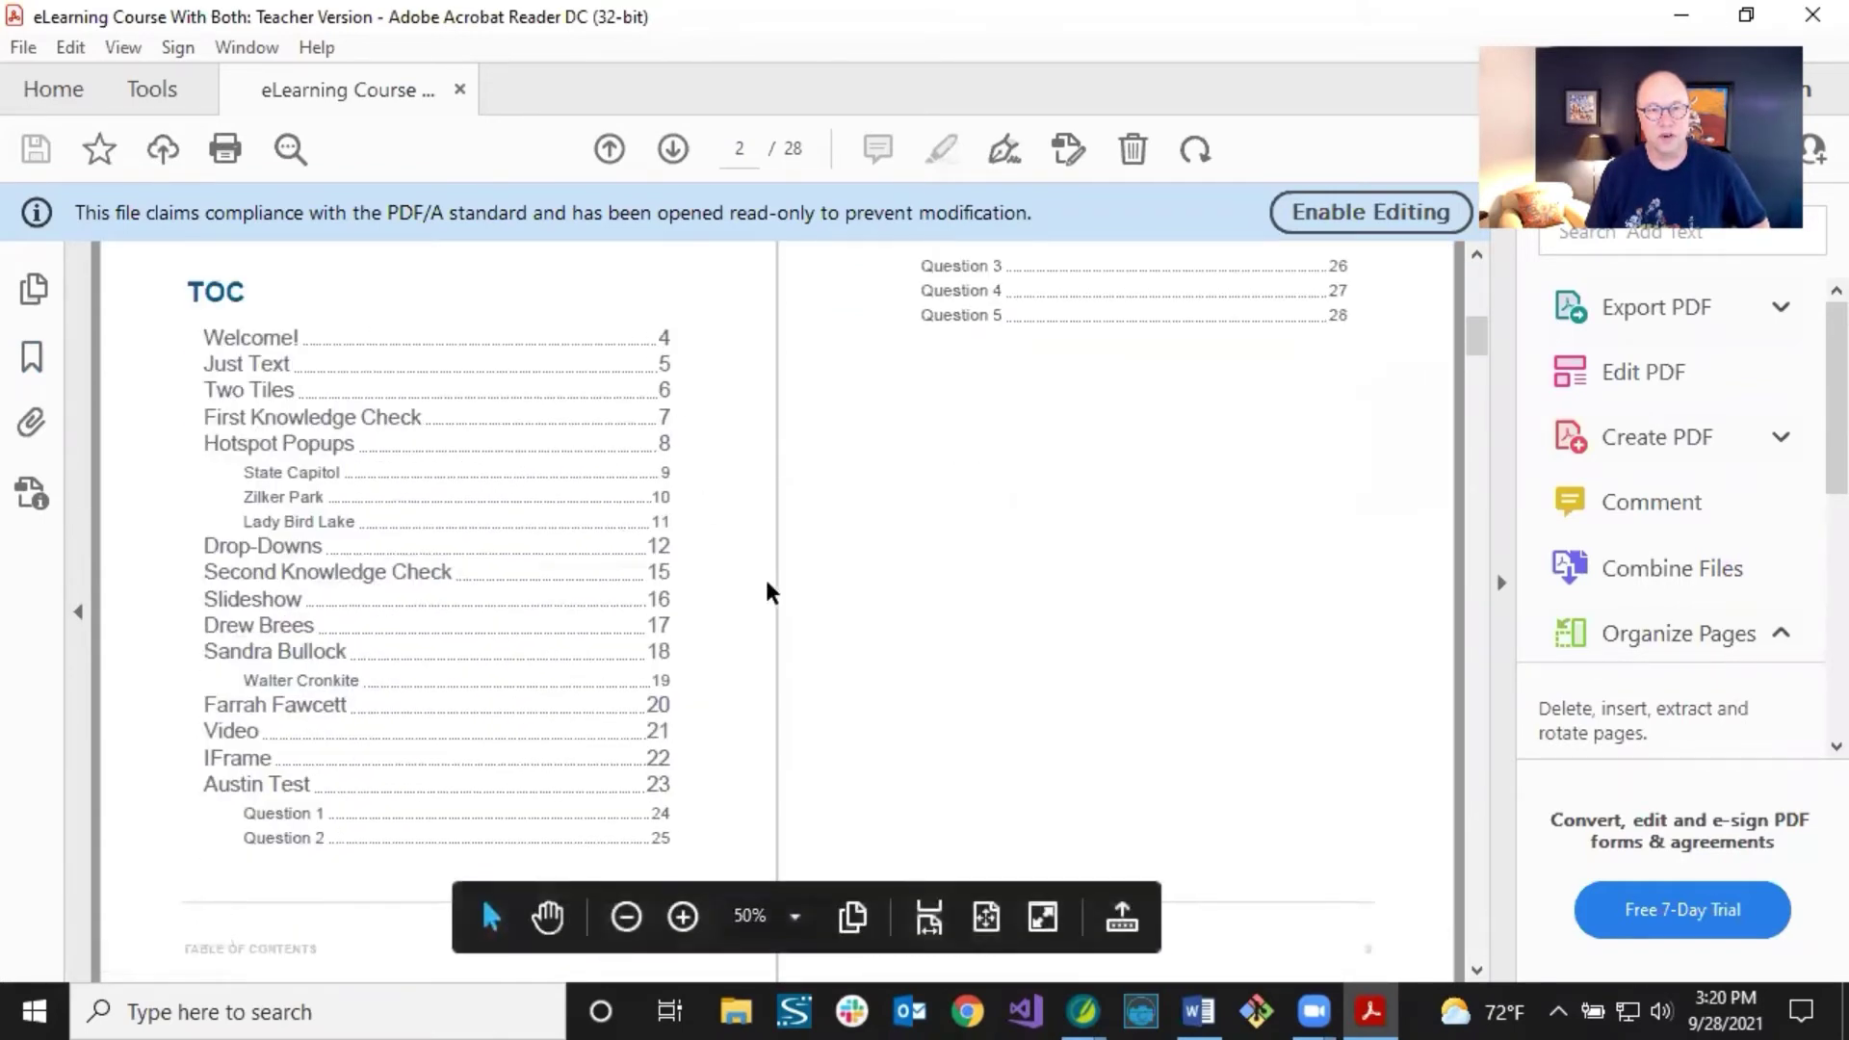
Examine the Welcome! and Just Text pages of the PDF, including their footers and page numbers.
scroll(922, 525, down, 6)
scroll(919, 518, down, 5)
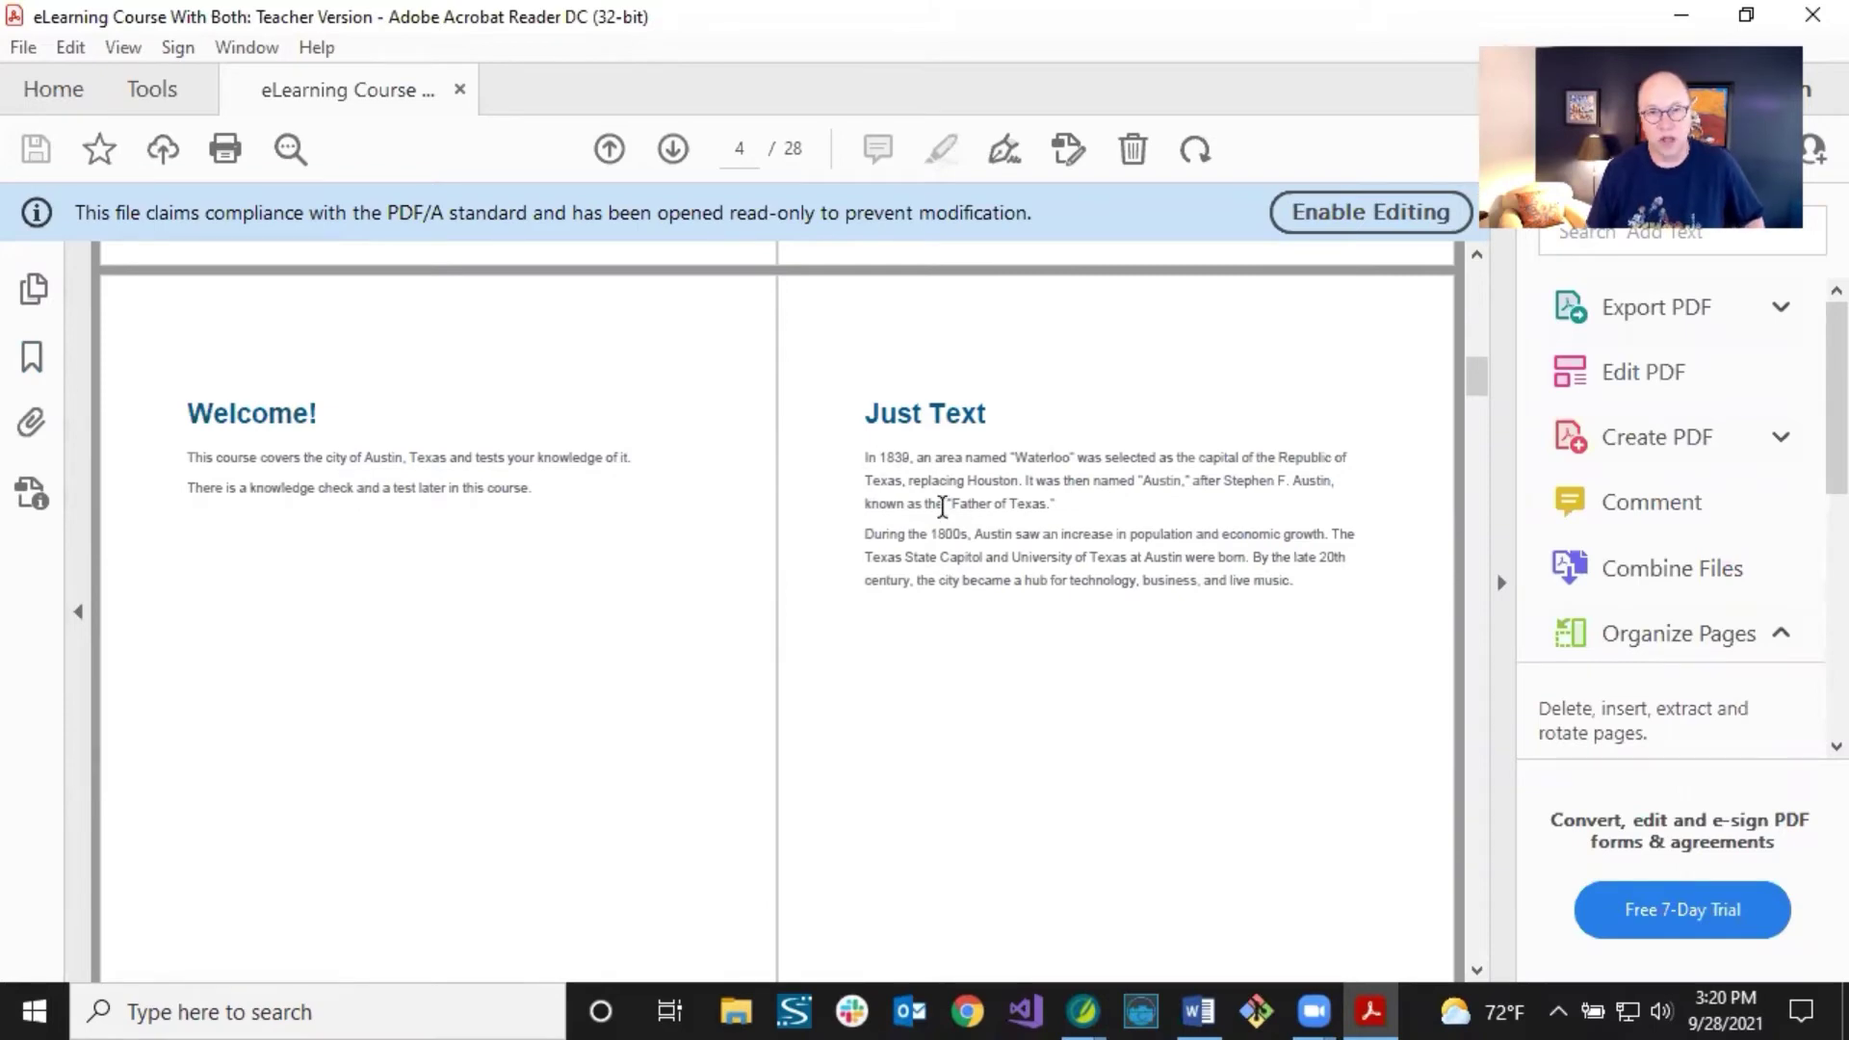
scroll(943, 508, down, 3)
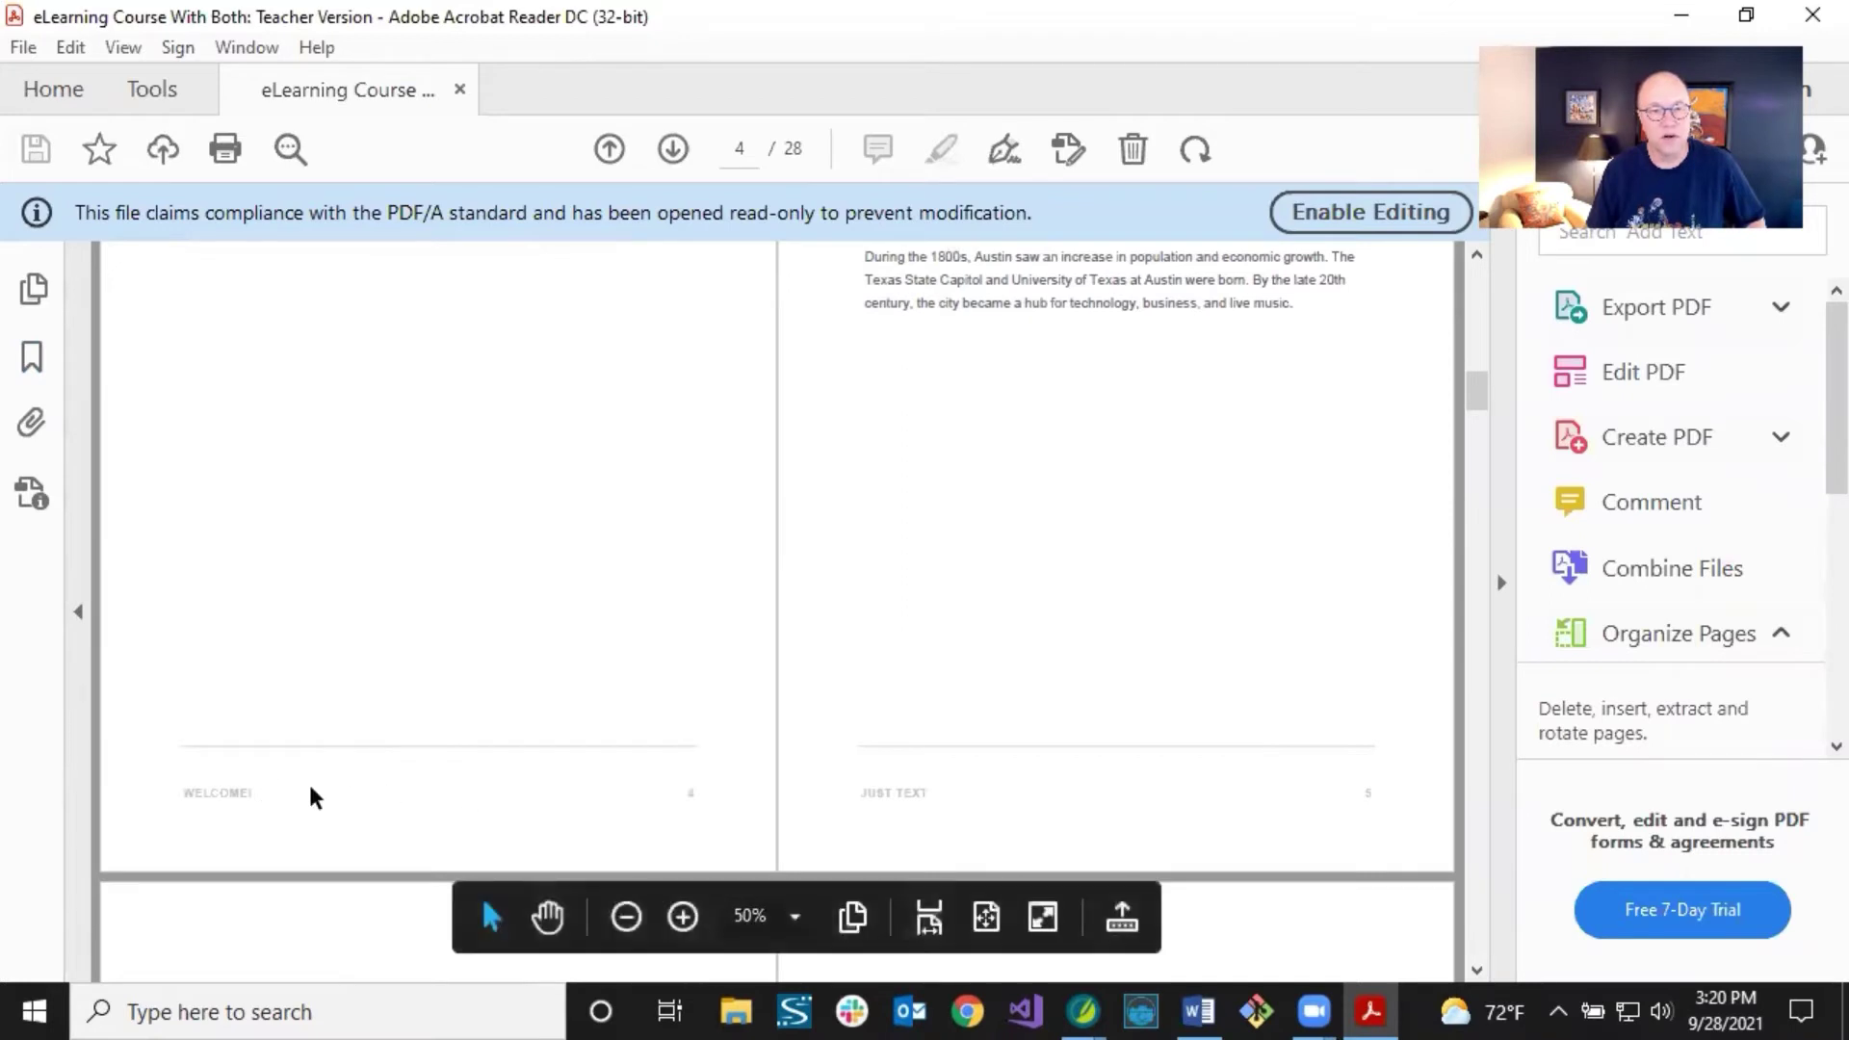
scroll(980, 798, up, 3)
scroll(979, 799, down, 3)
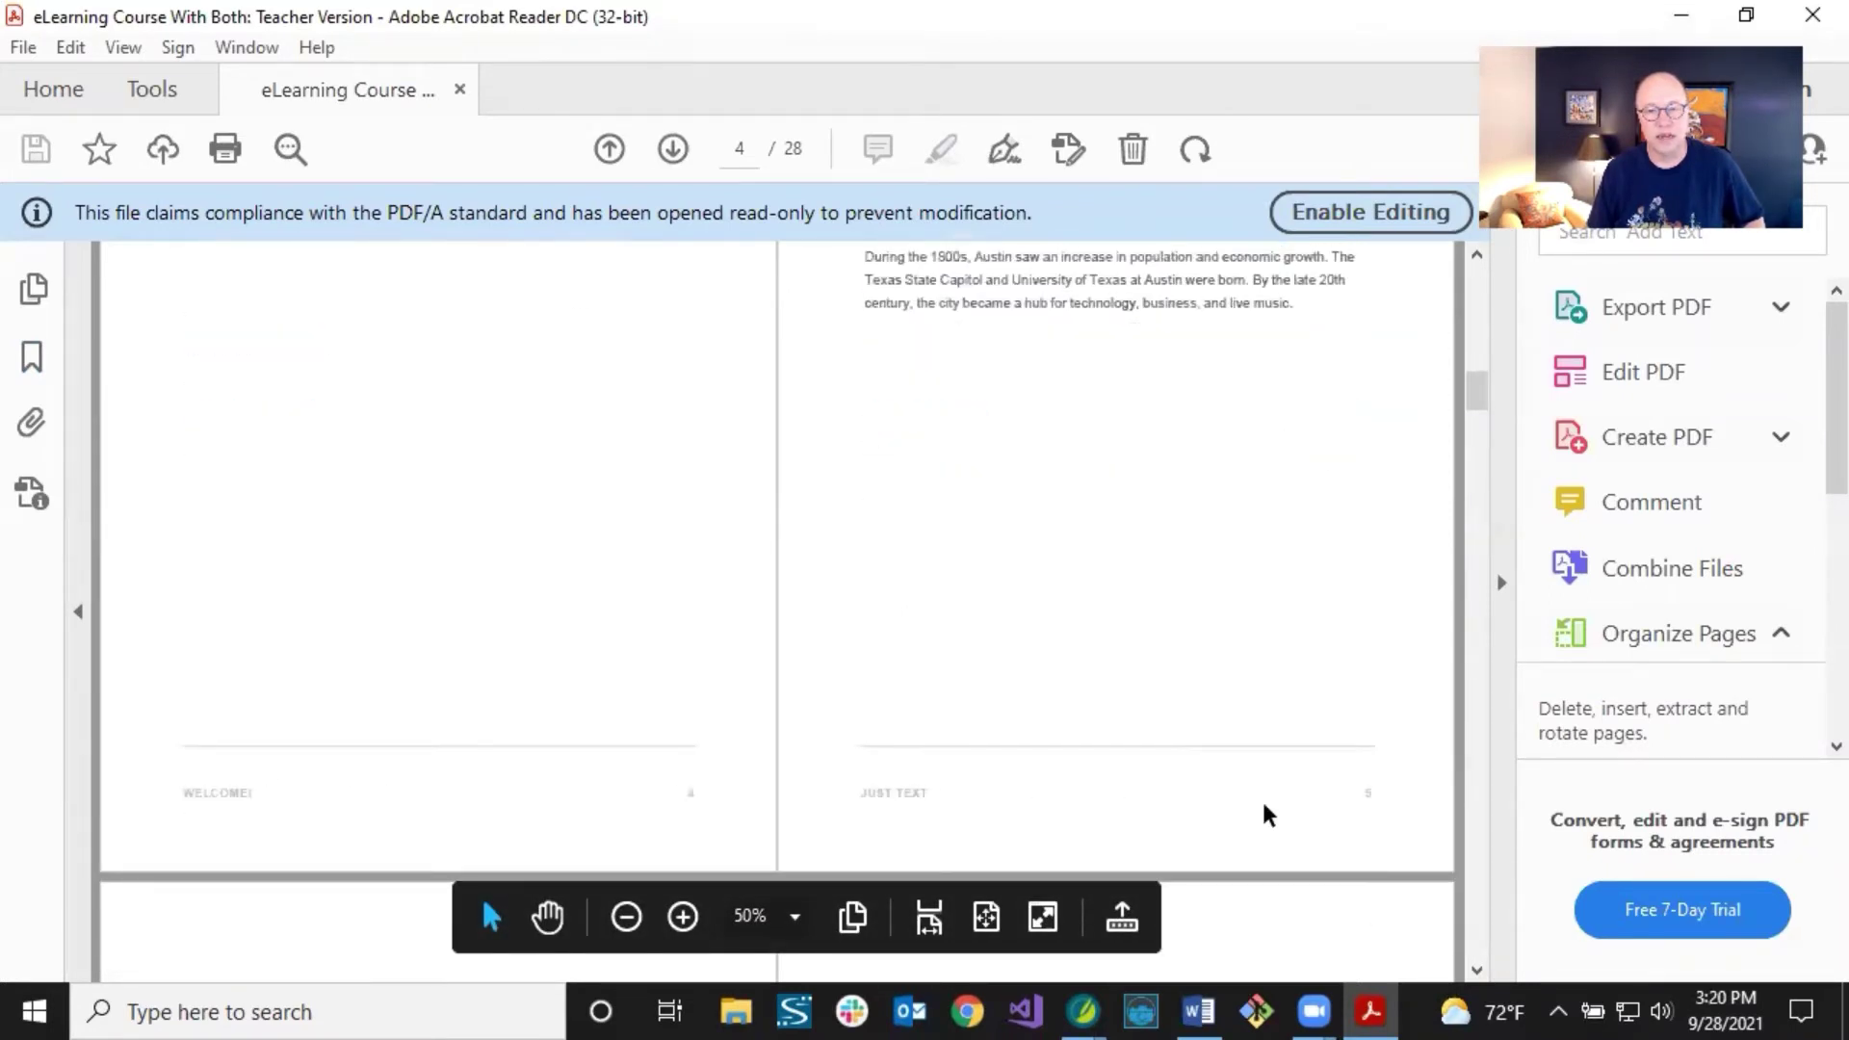
scroll(1342, 812, down, 2)
scroll(1344, 814, up, 3)
scroll(1343, 813, up, 9)
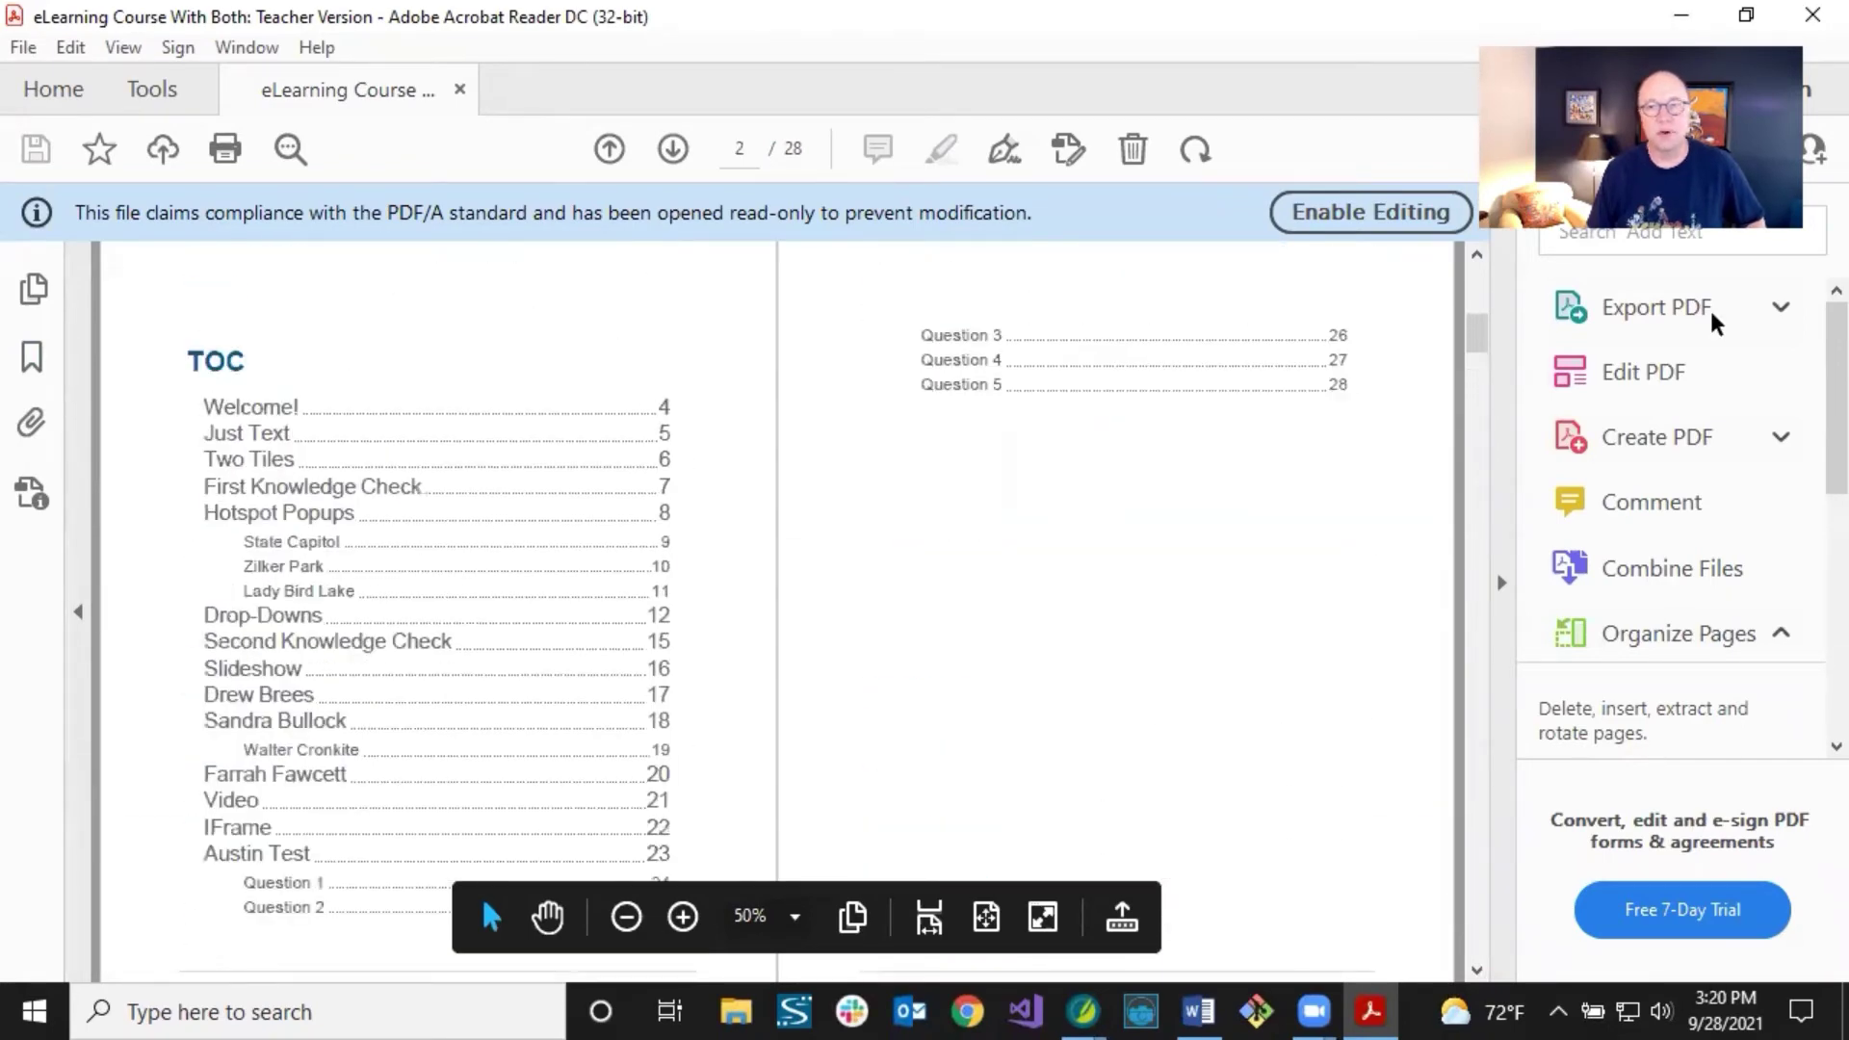
Switch back to MadCap Flare, inspect the title and Table of Contents pages in Frontmatter.flpgl, and close the layout.
click(1680, 14)
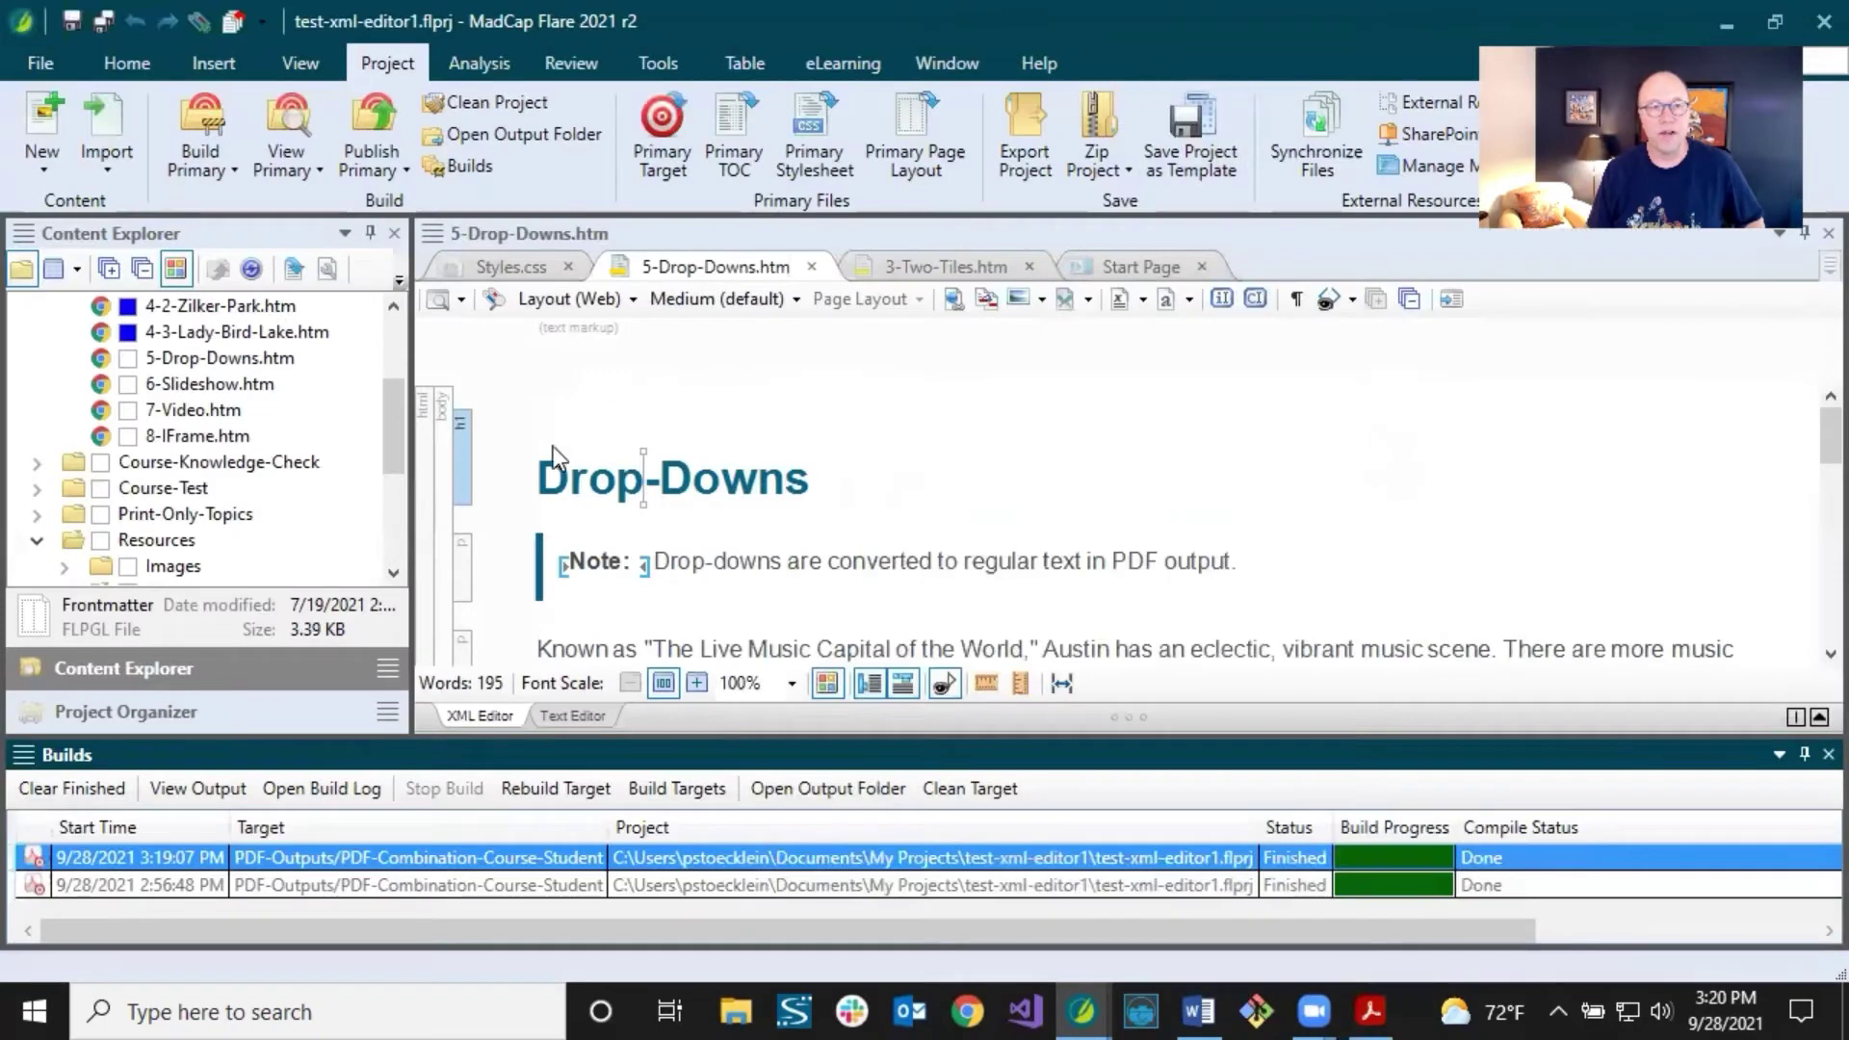
scroll(325, 499, down, 5)
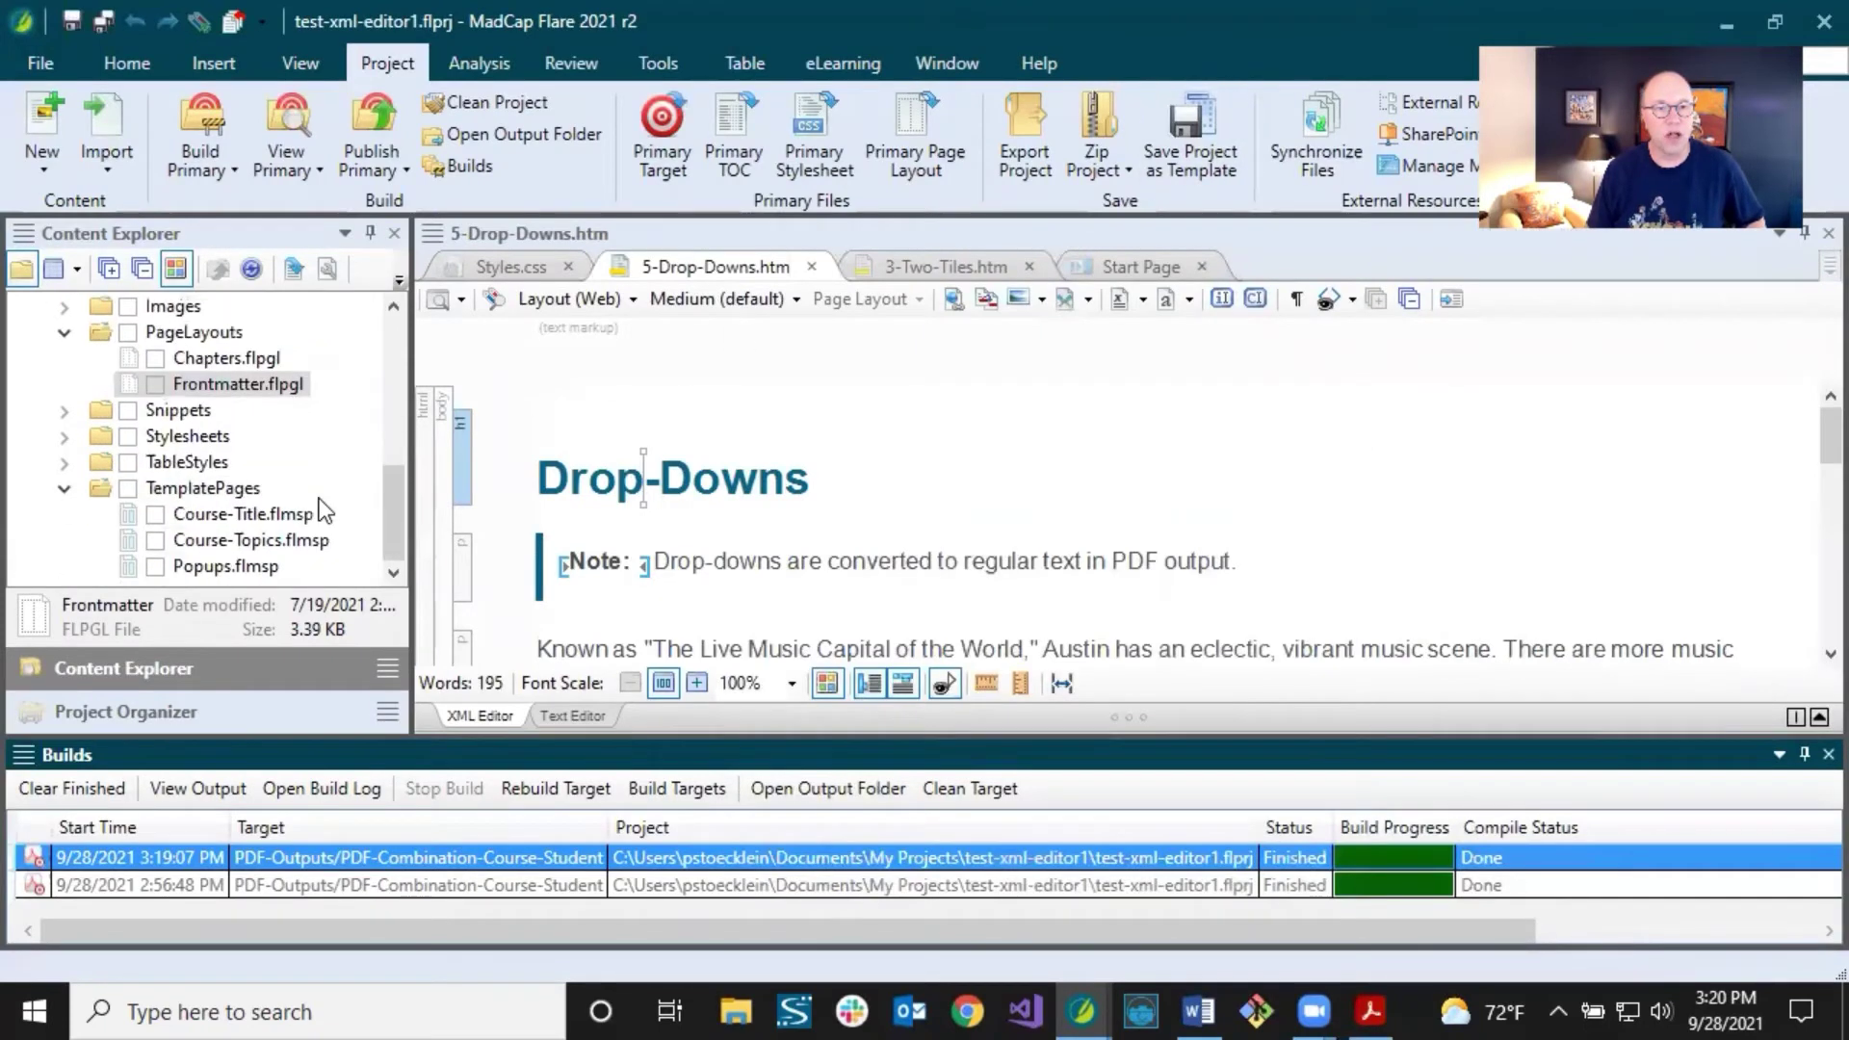
click(215, 362)
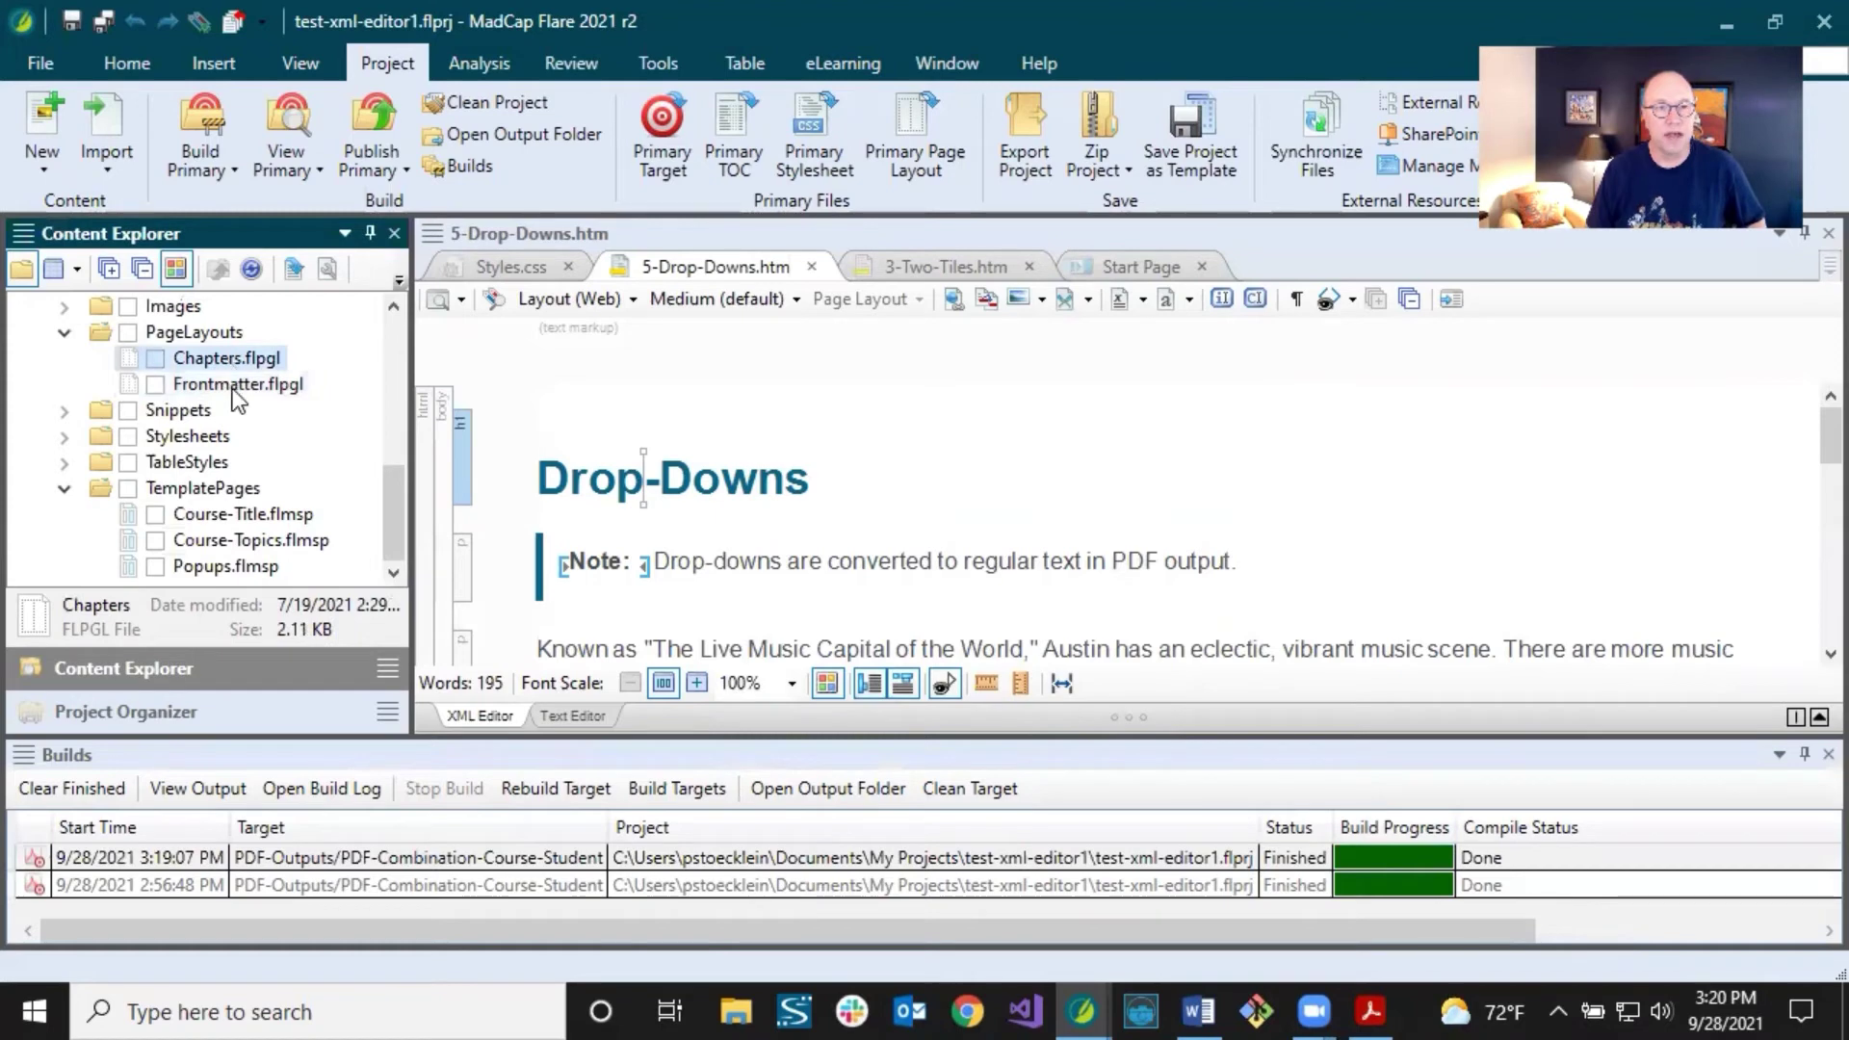
double_click(233, 385)
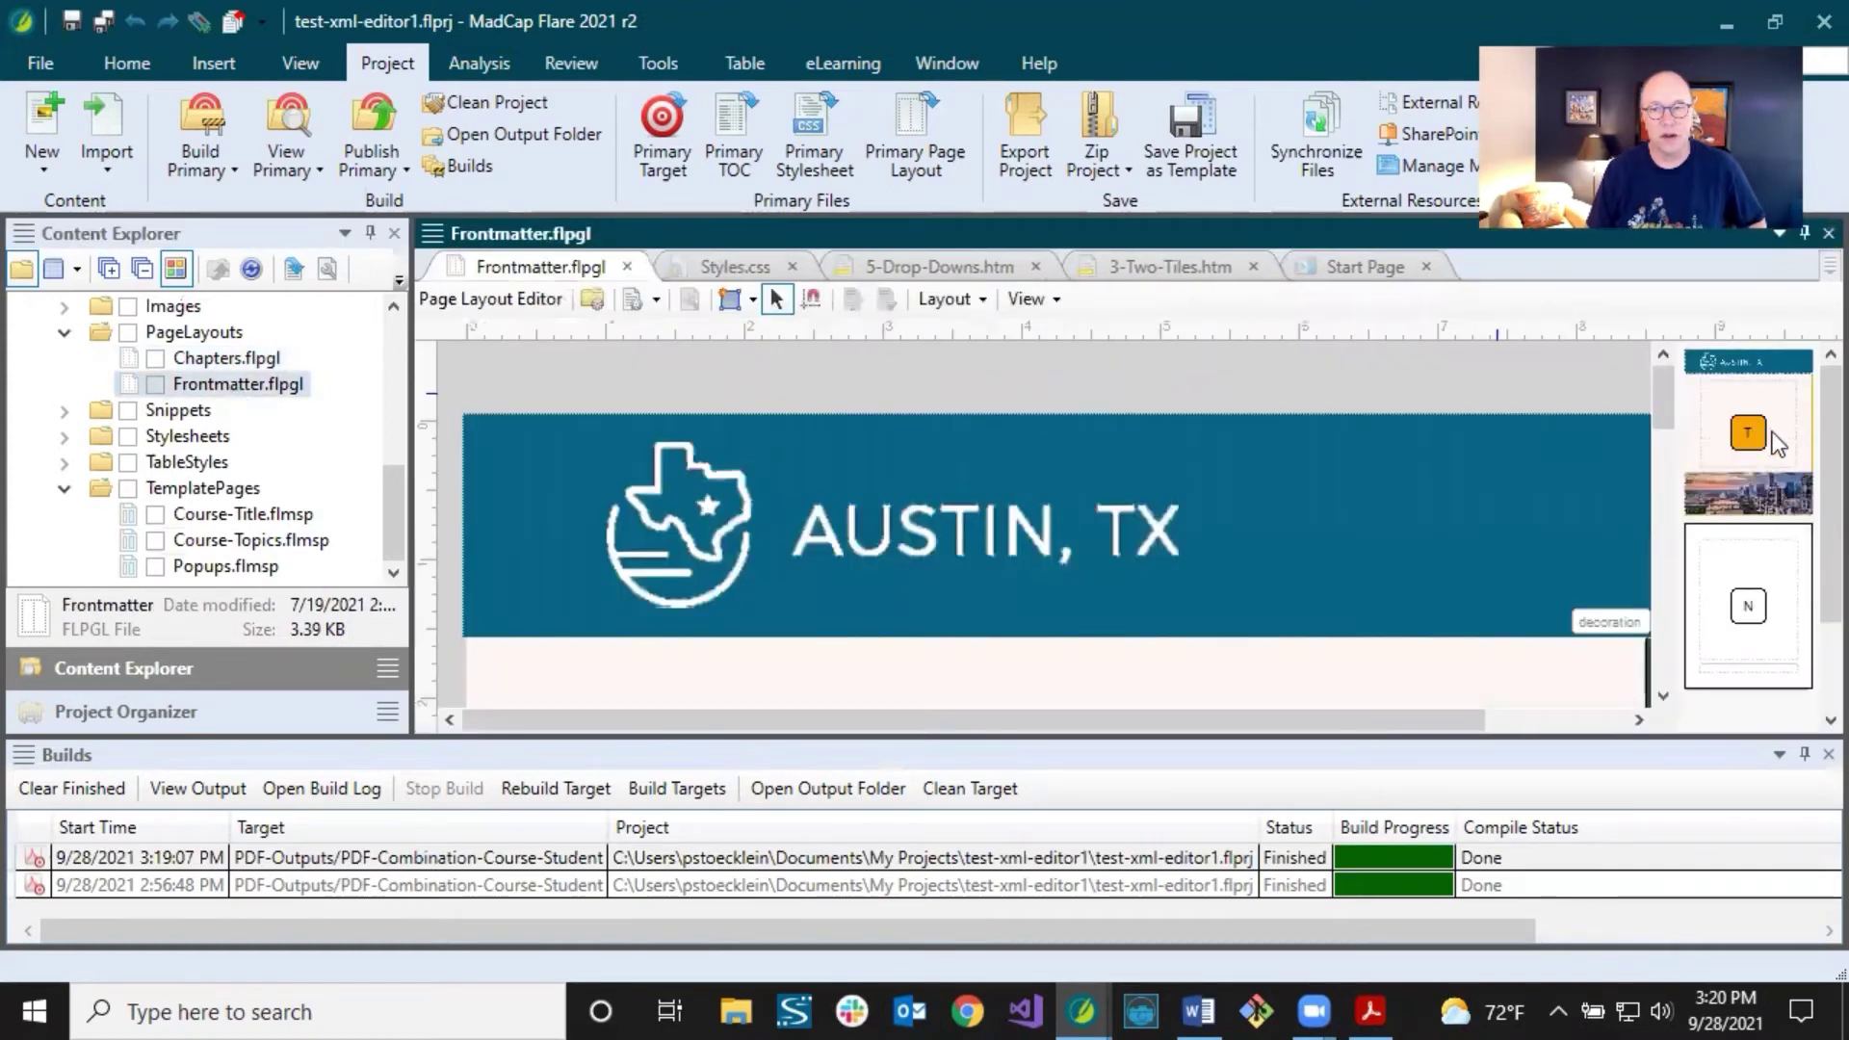
click(1743, 568)
click(1747, 478)
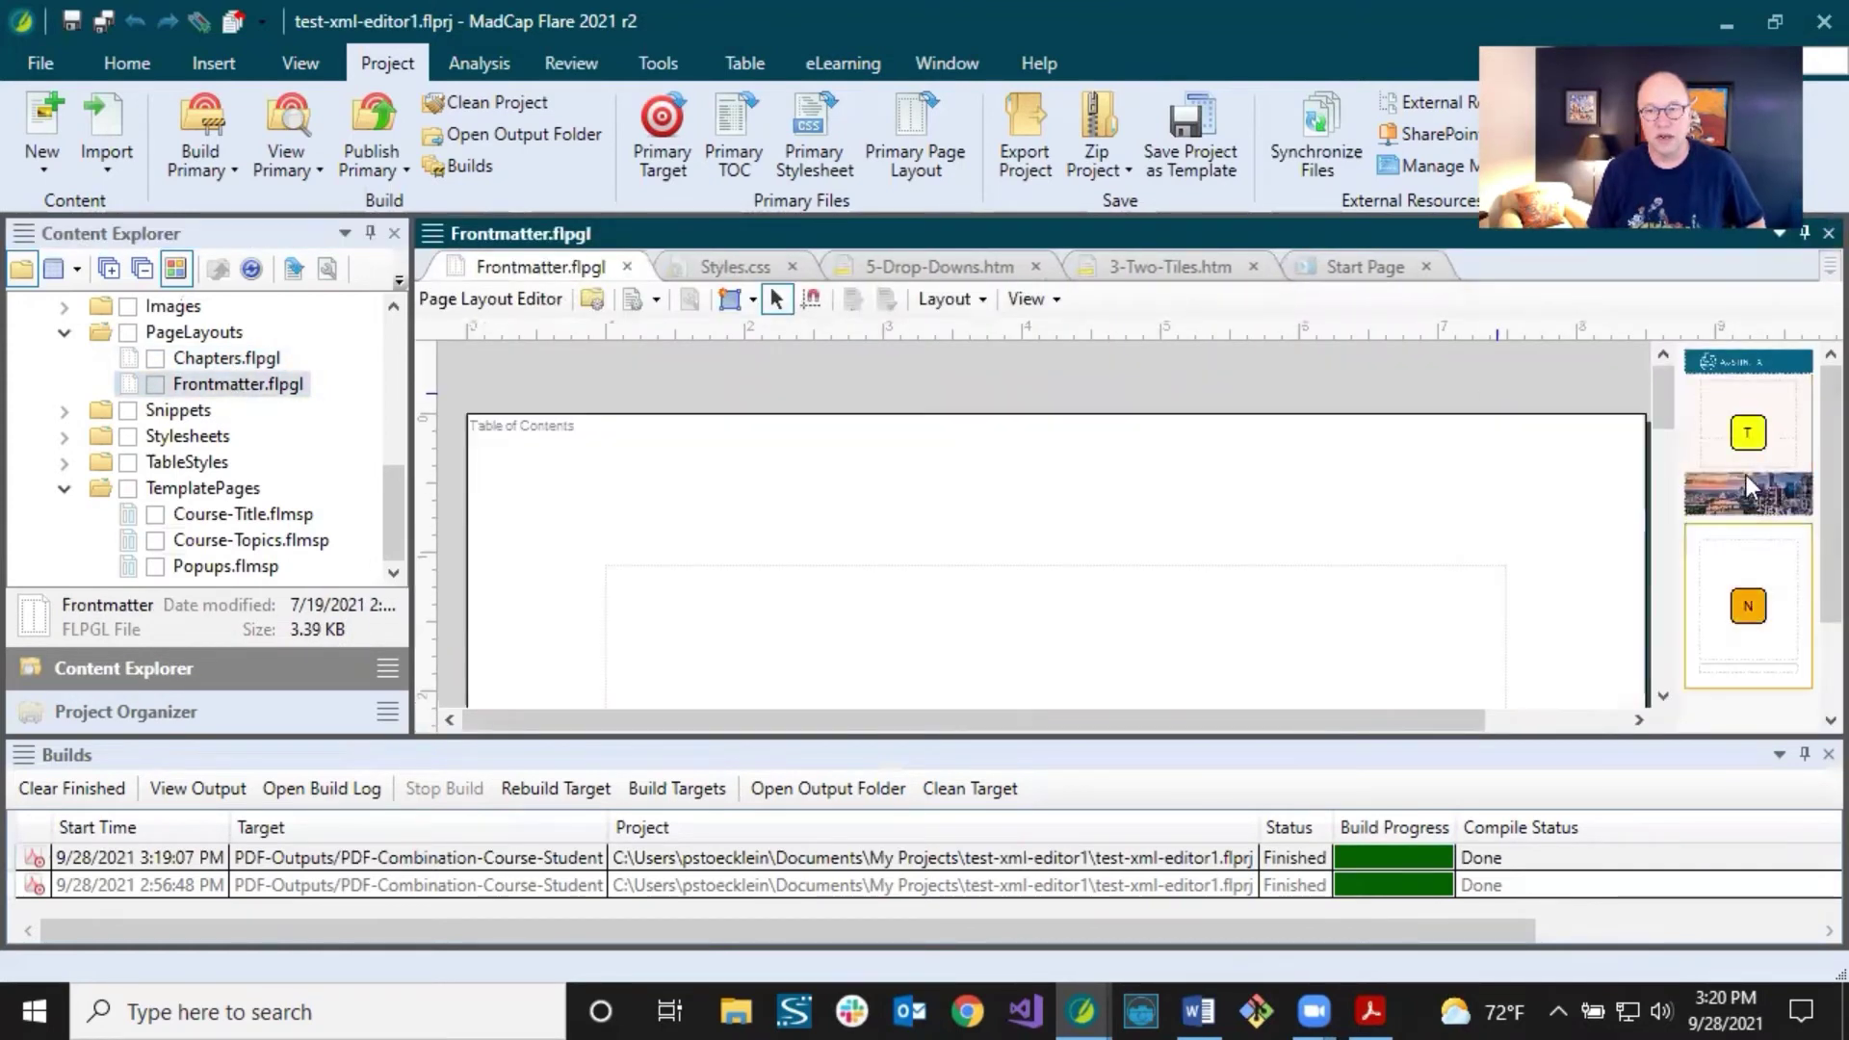
click(1743, 557)
click(1726, 558)
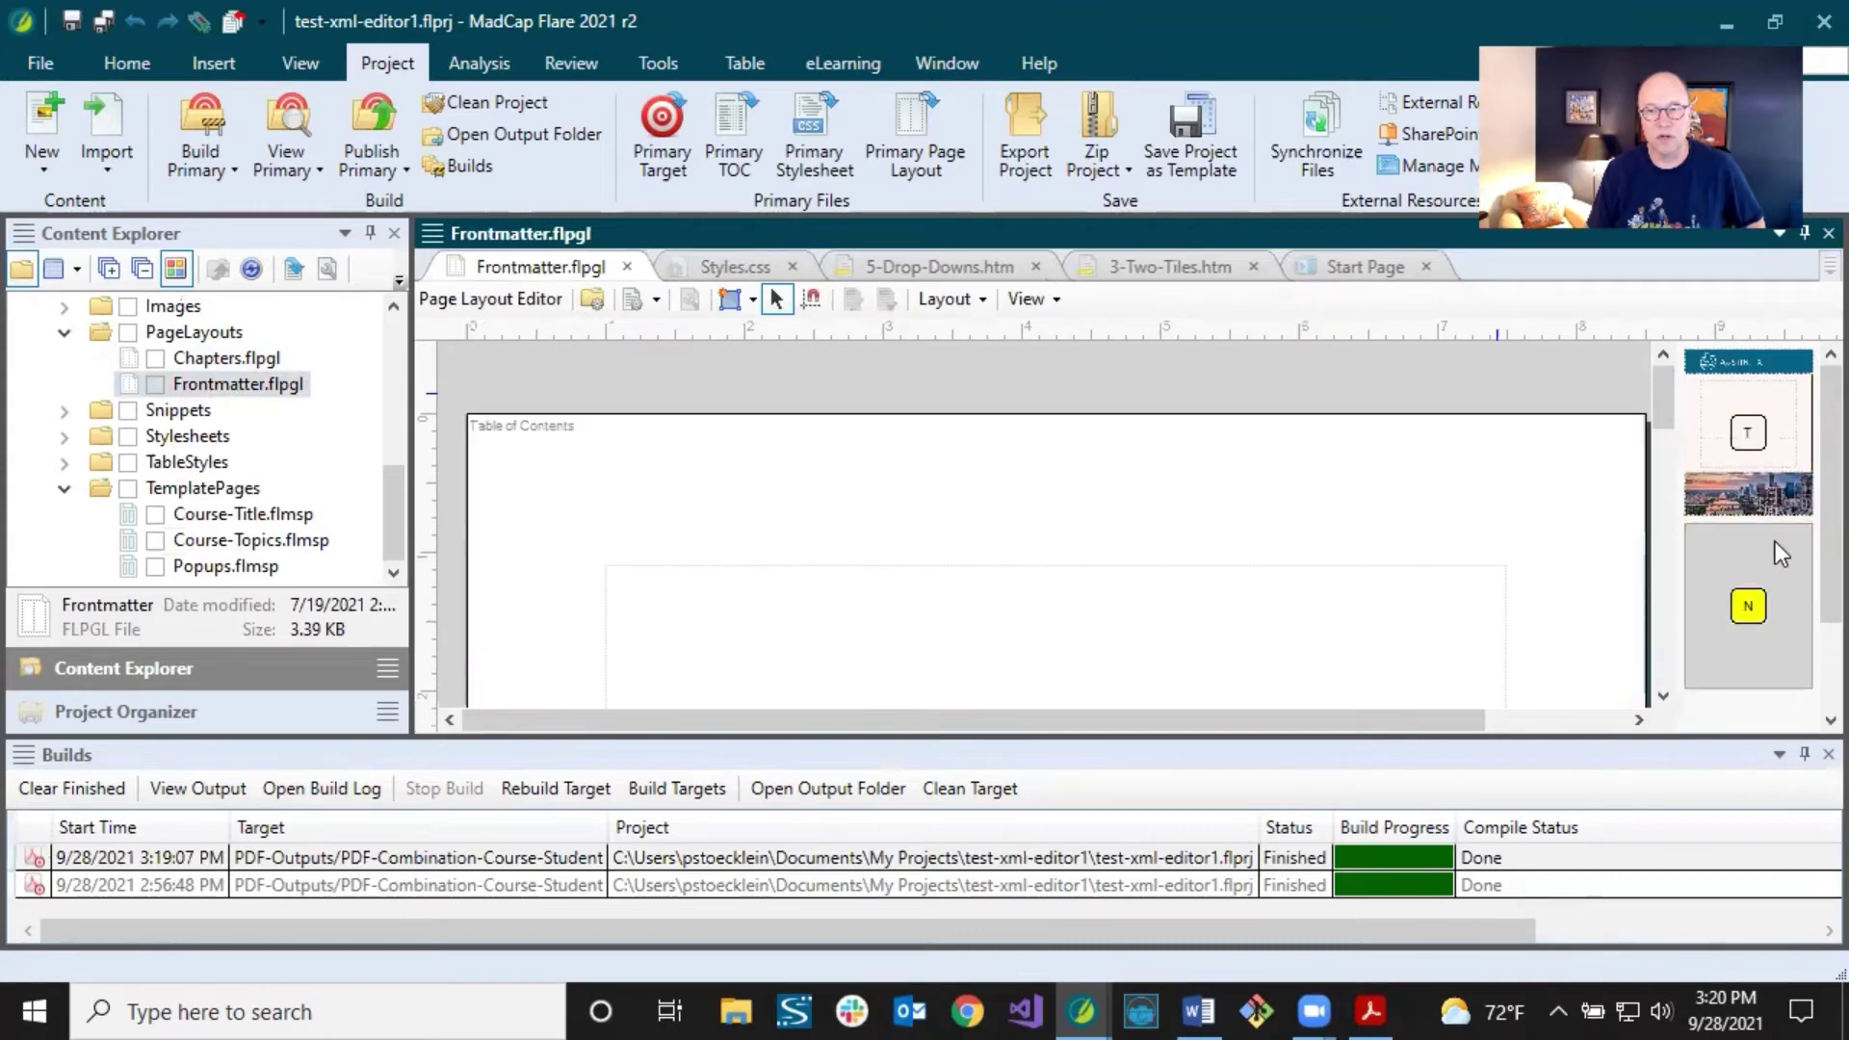
click(627, 267)
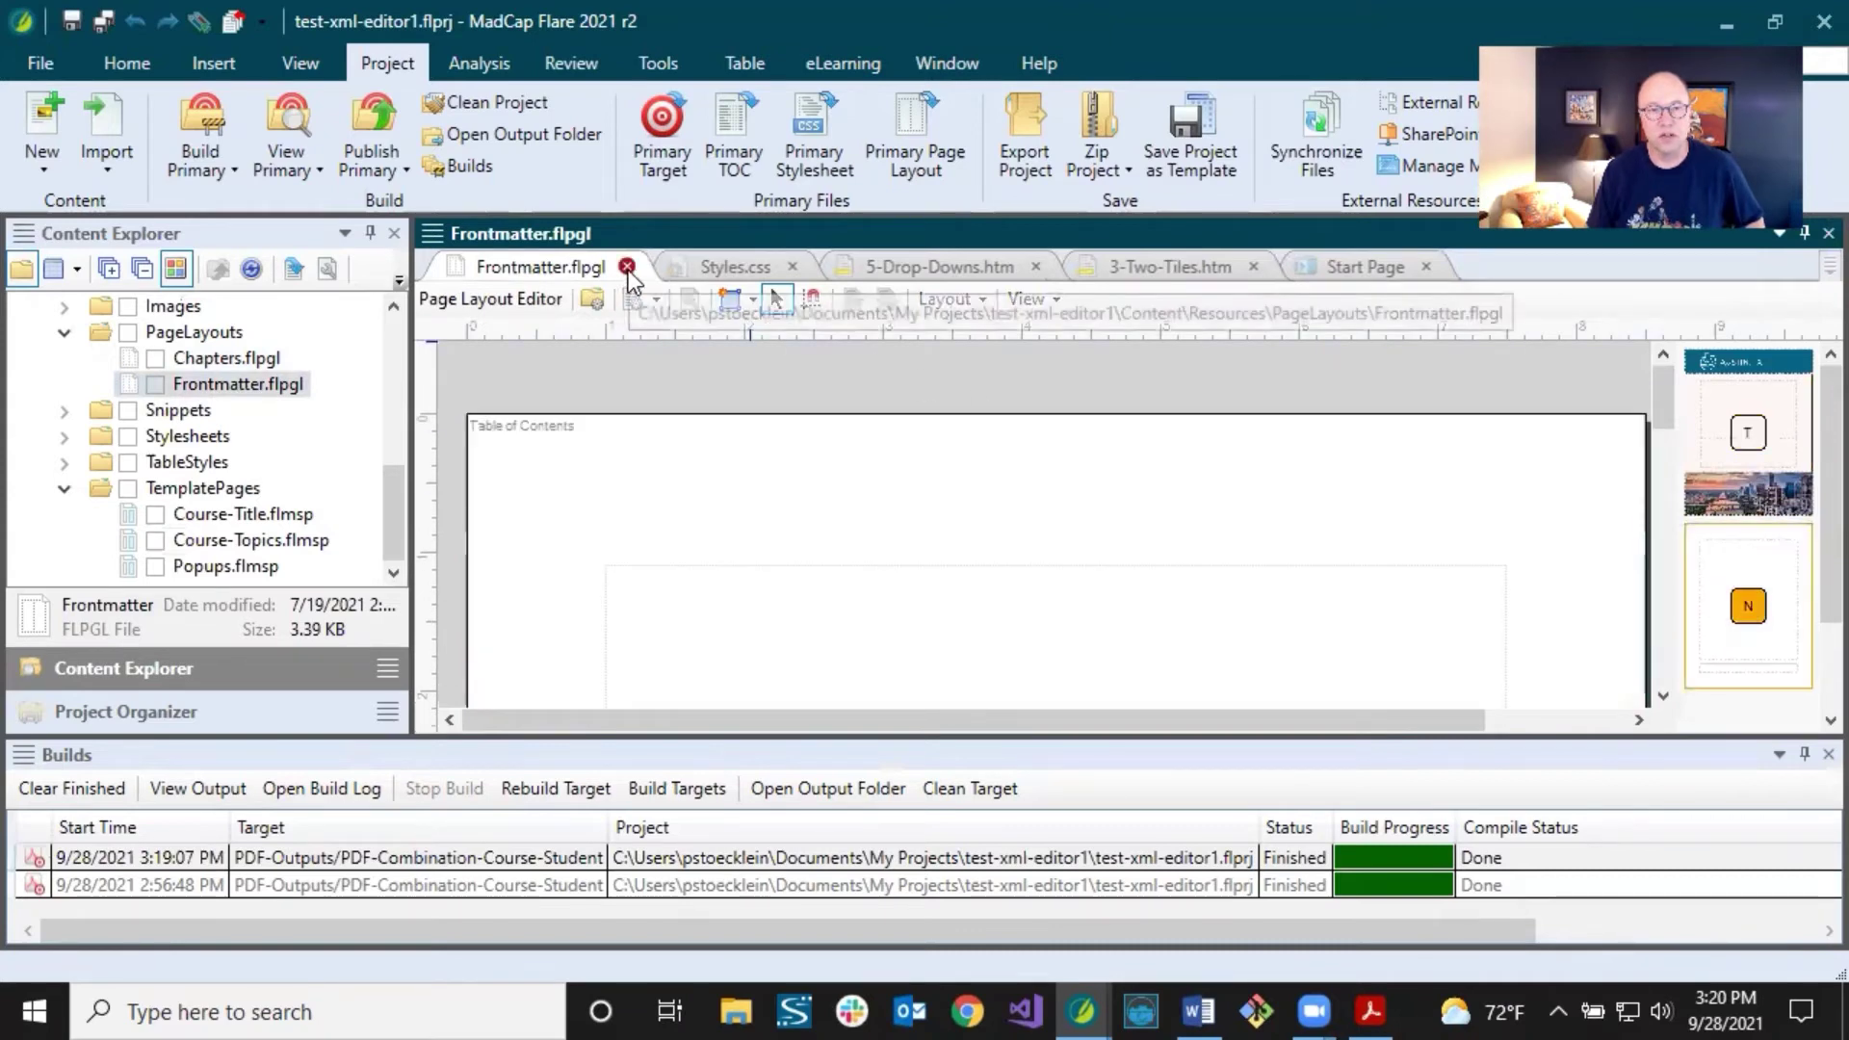
Open the Chapters.flpgl page layout to inspect its Normal page, and close it again.
double_click(266, 362)
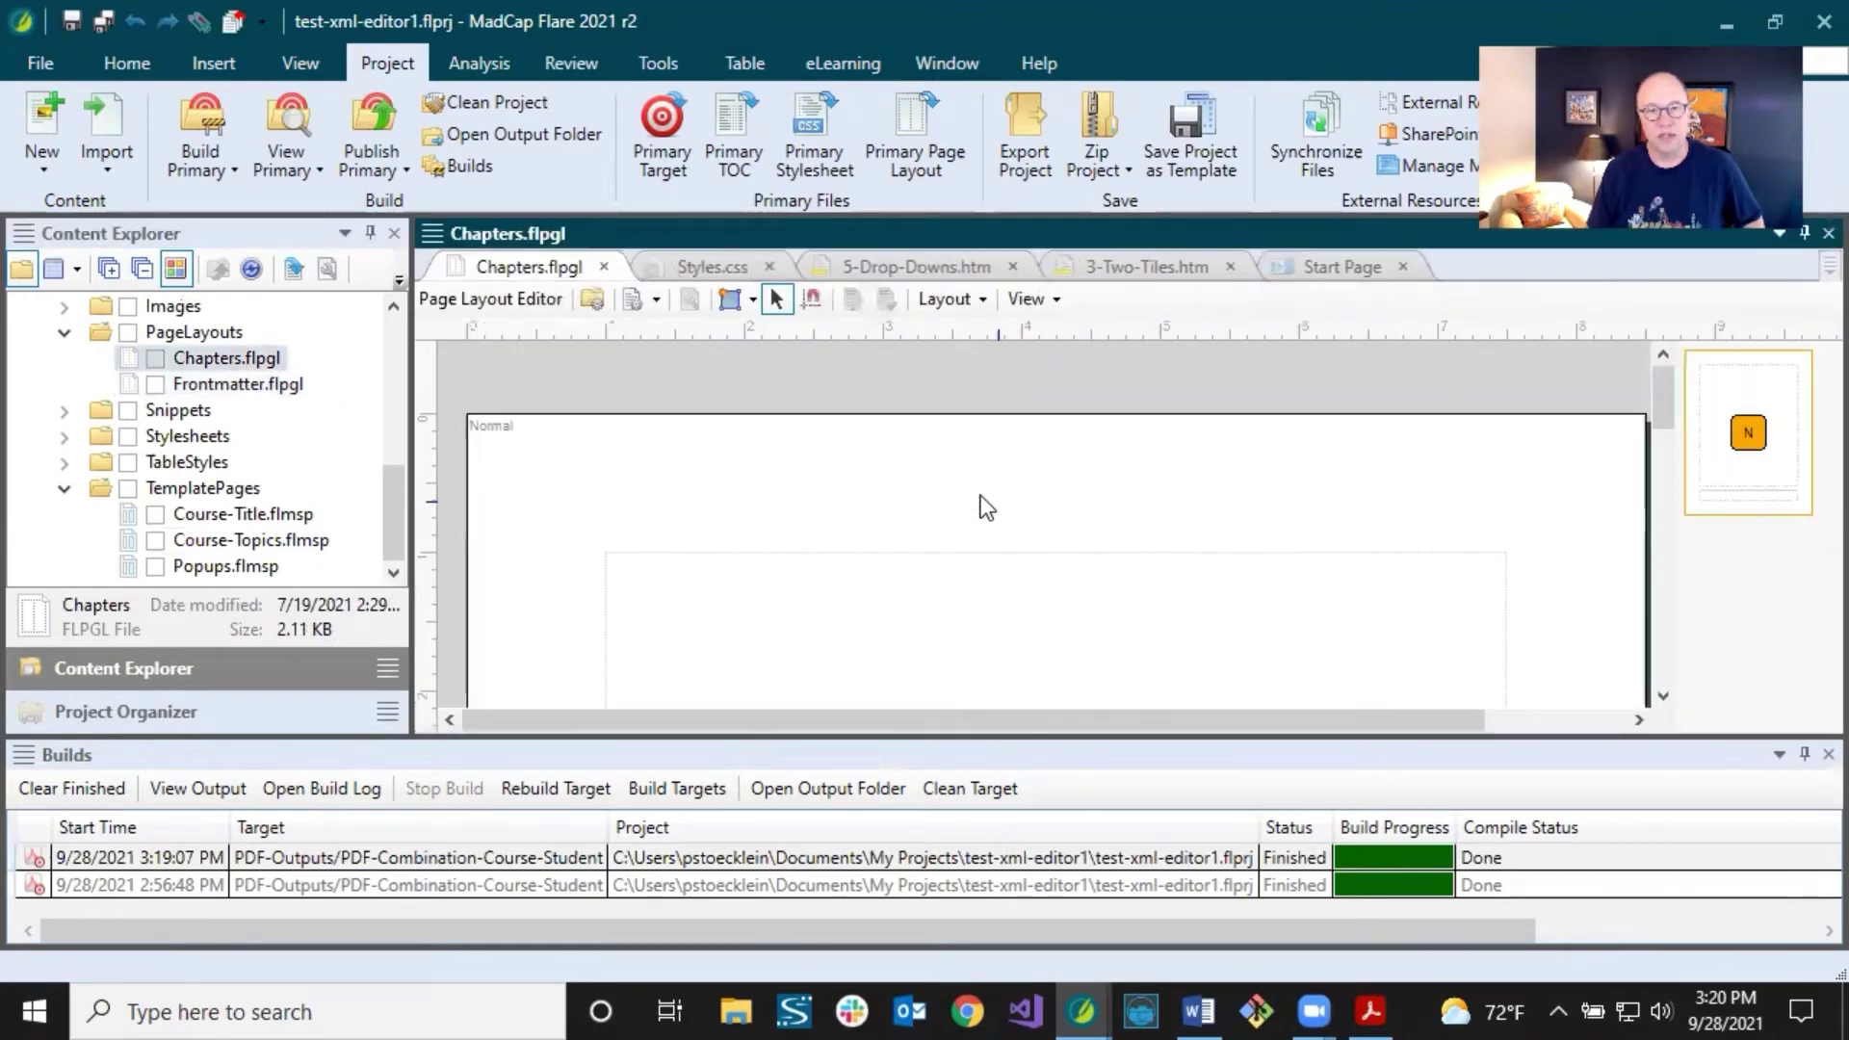
click(604, 266)
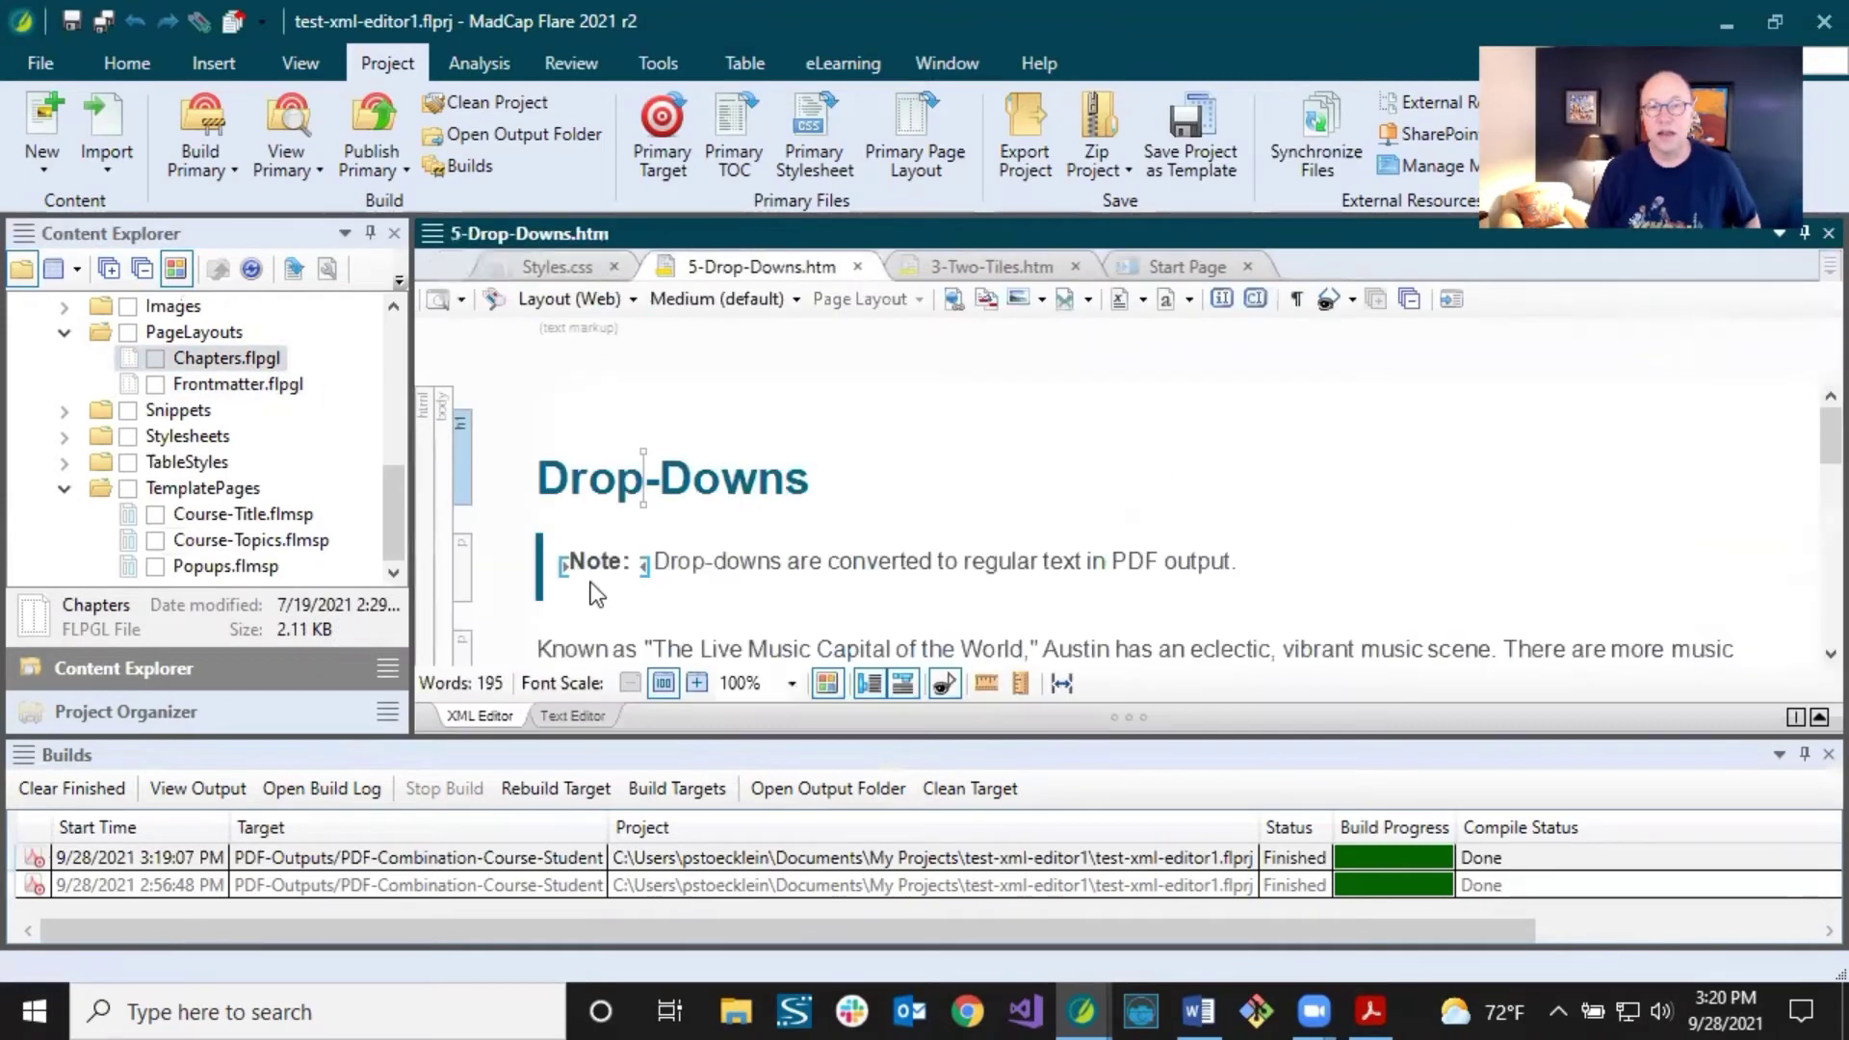
Close the Builds pane and place the cursor at the end of the topic's Drop-Downs heading.
click(753, 470)
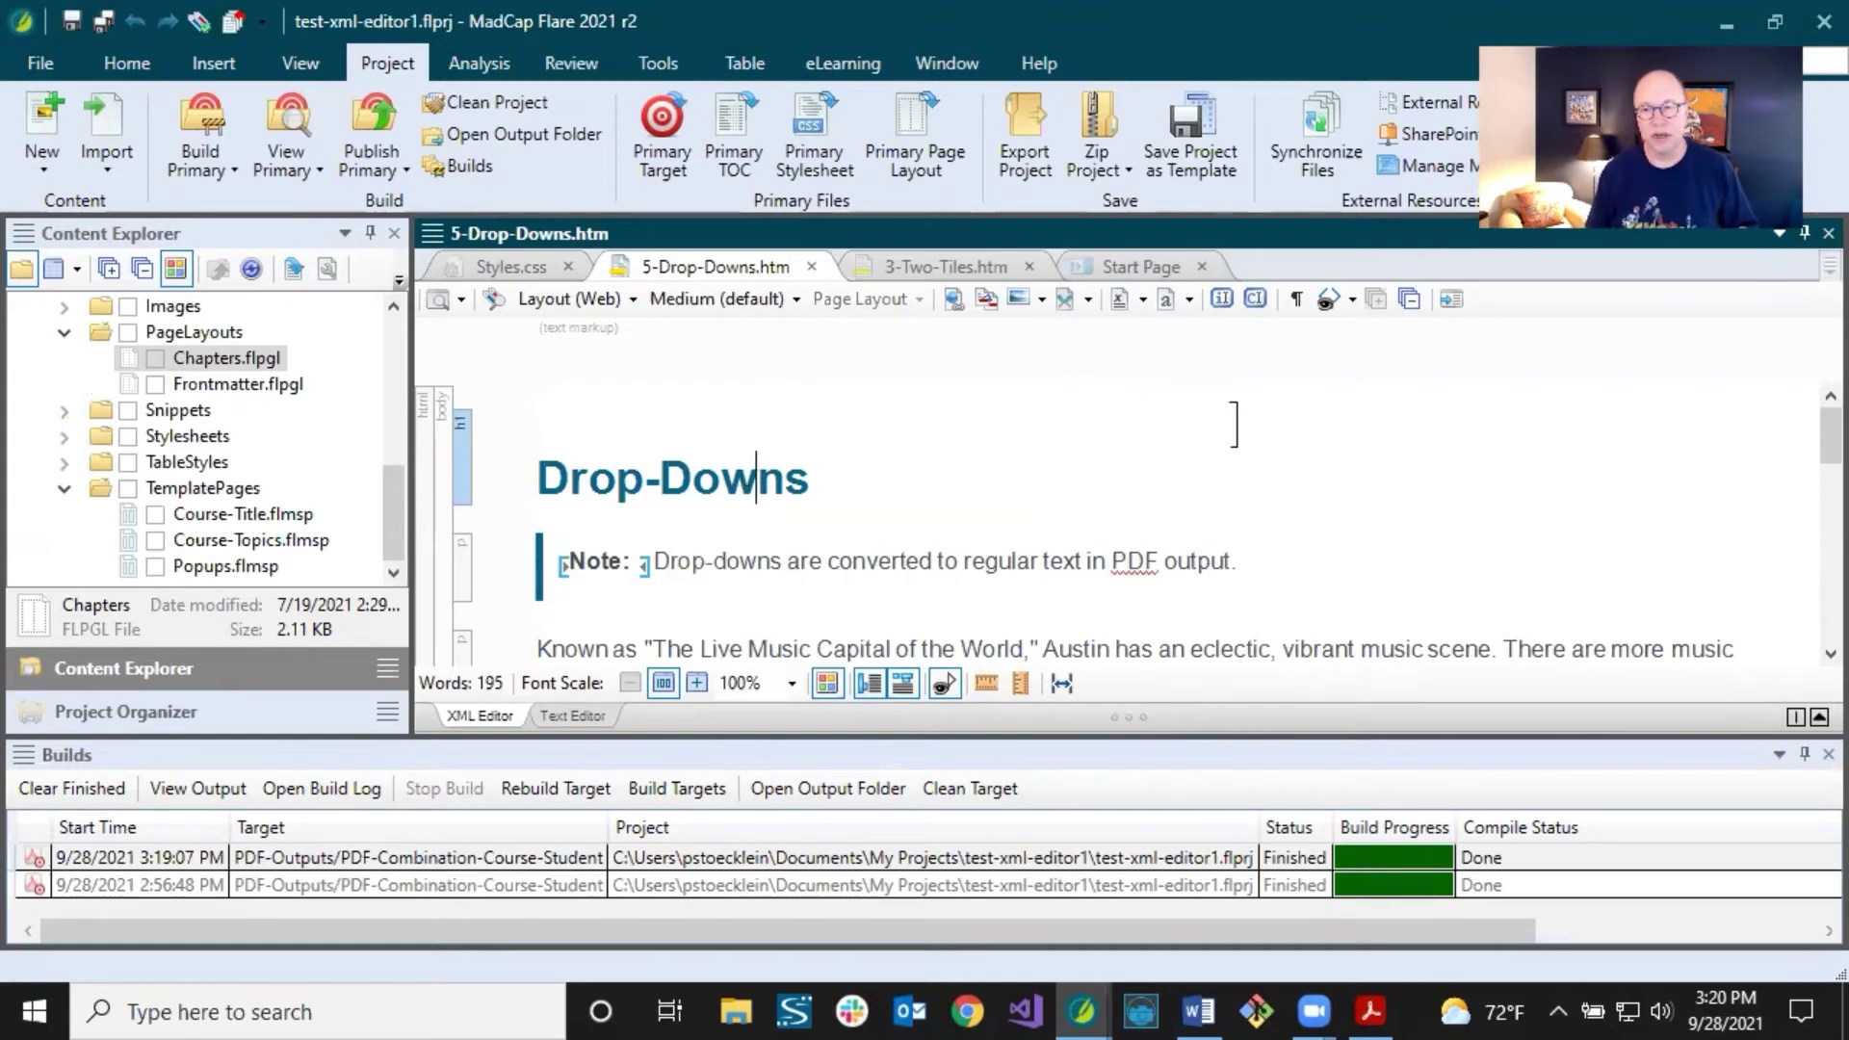
click(1806, 758)
click(1806, 758)
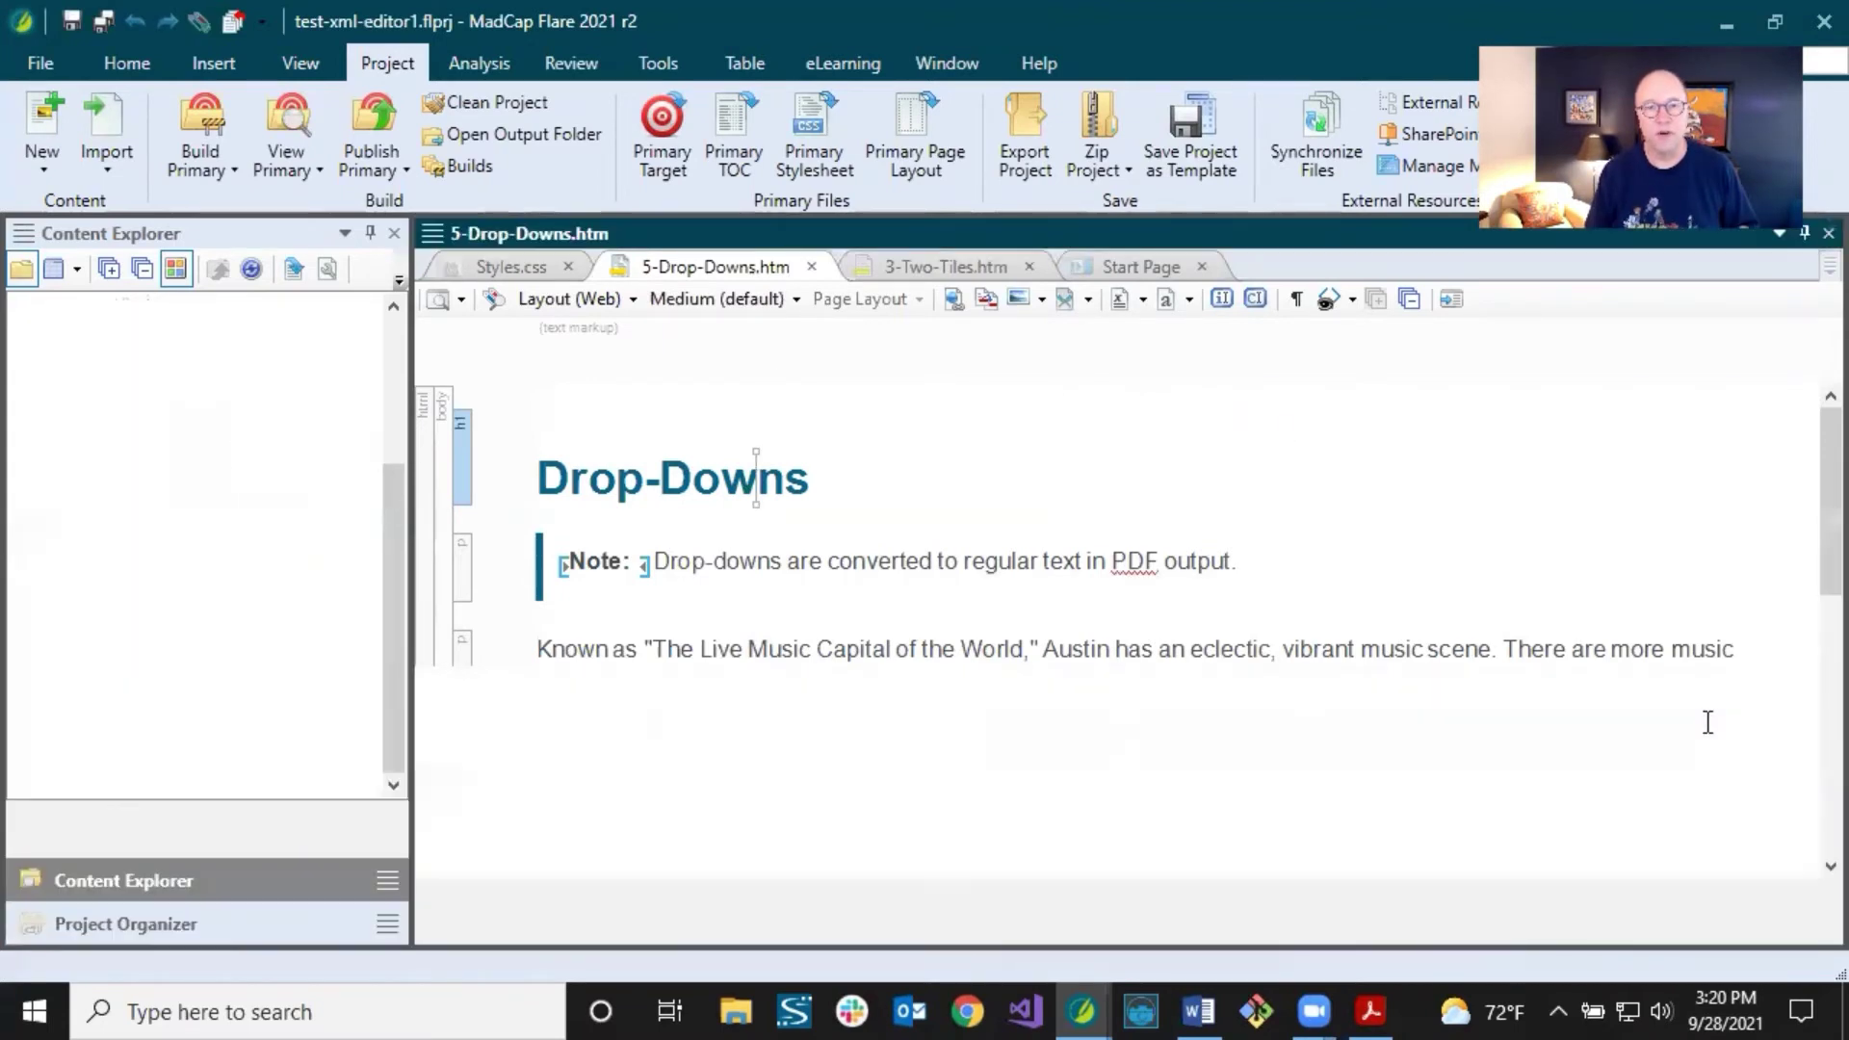
click(792, 537)
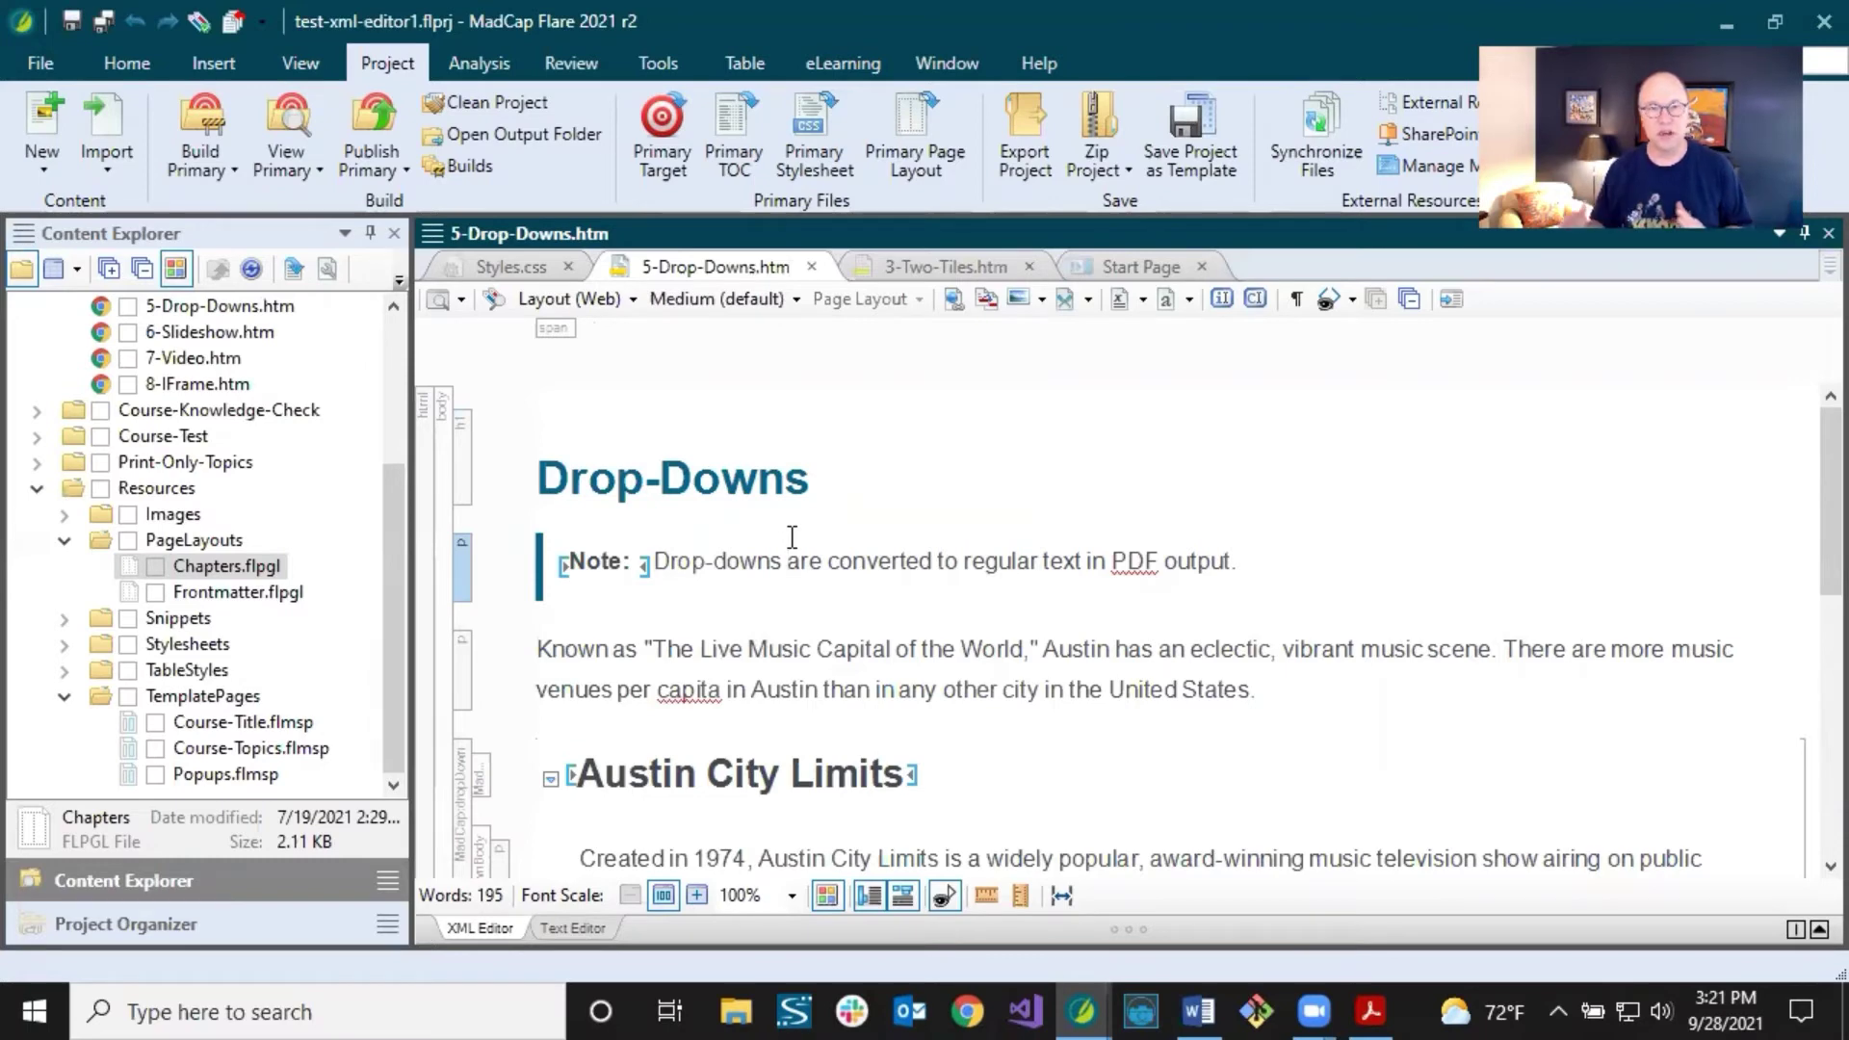
click(808, 477)
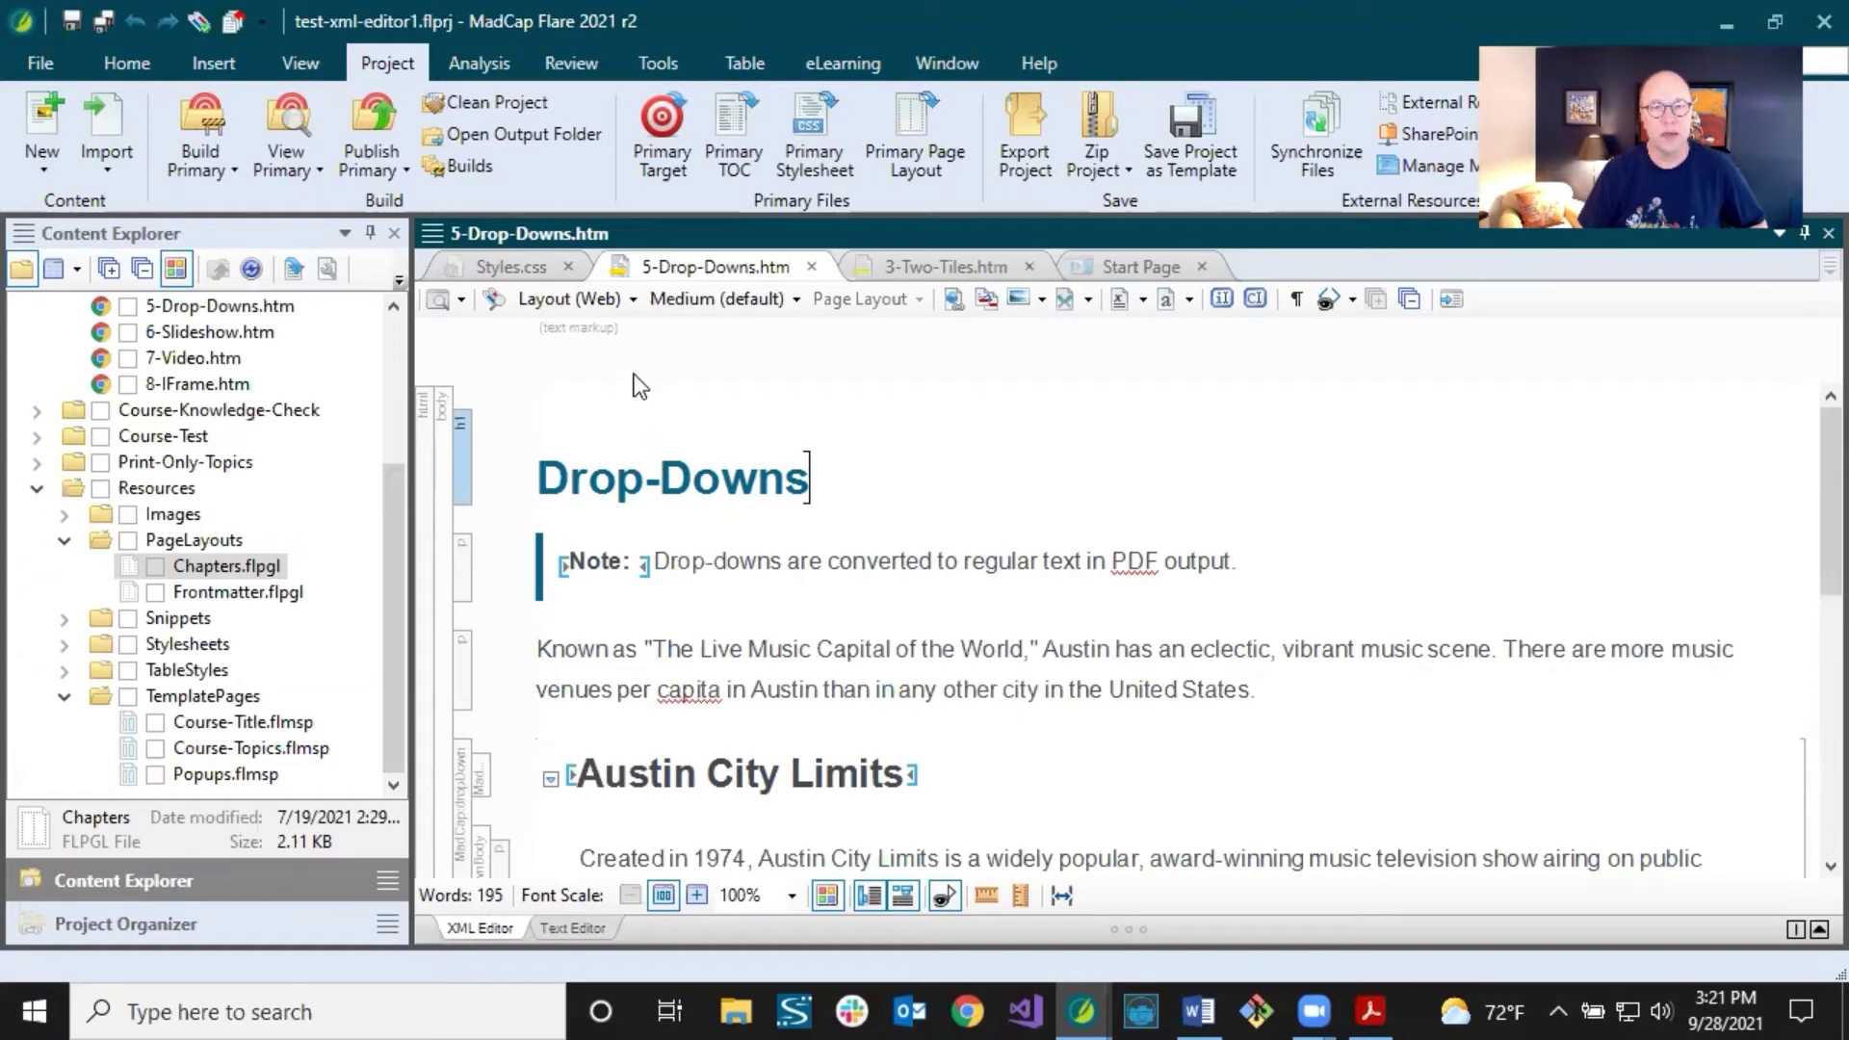
Display the Drop-Downs topic in Print Layout and check which page layout and page type are applied to it.
click(573, 299)
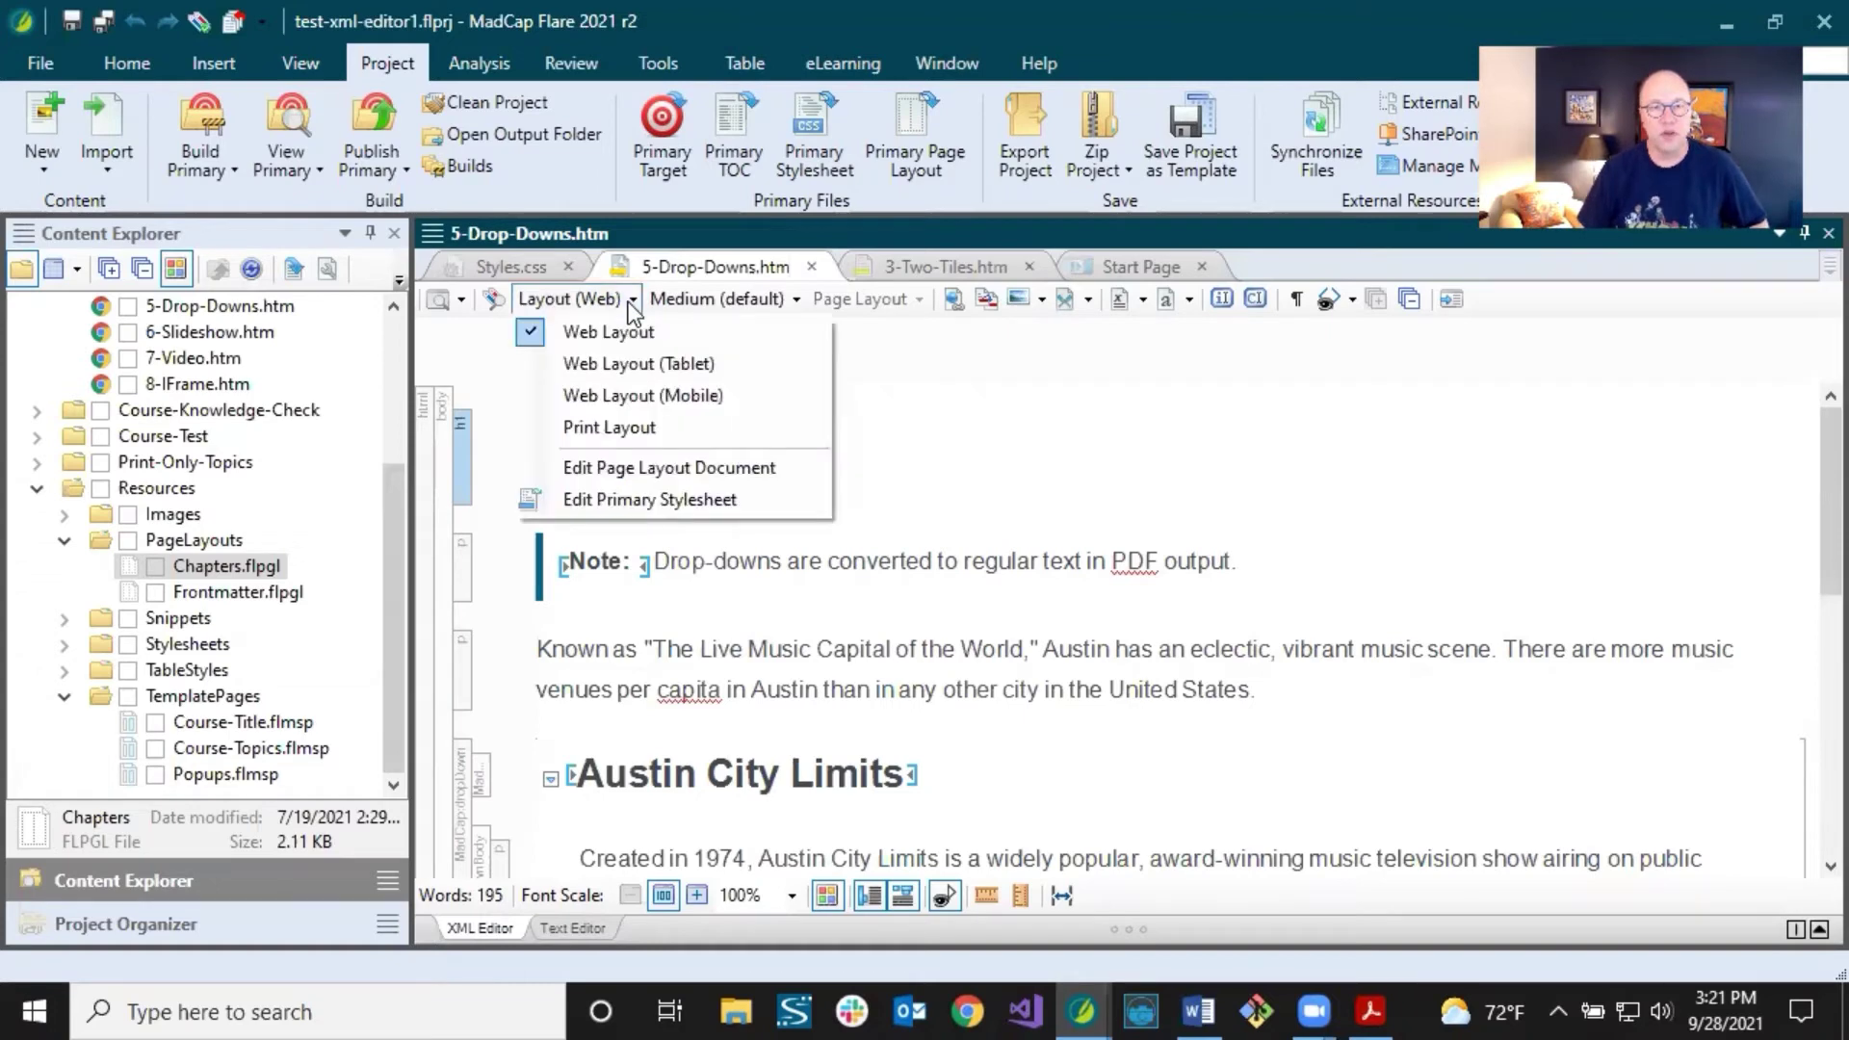
click(622, 426)
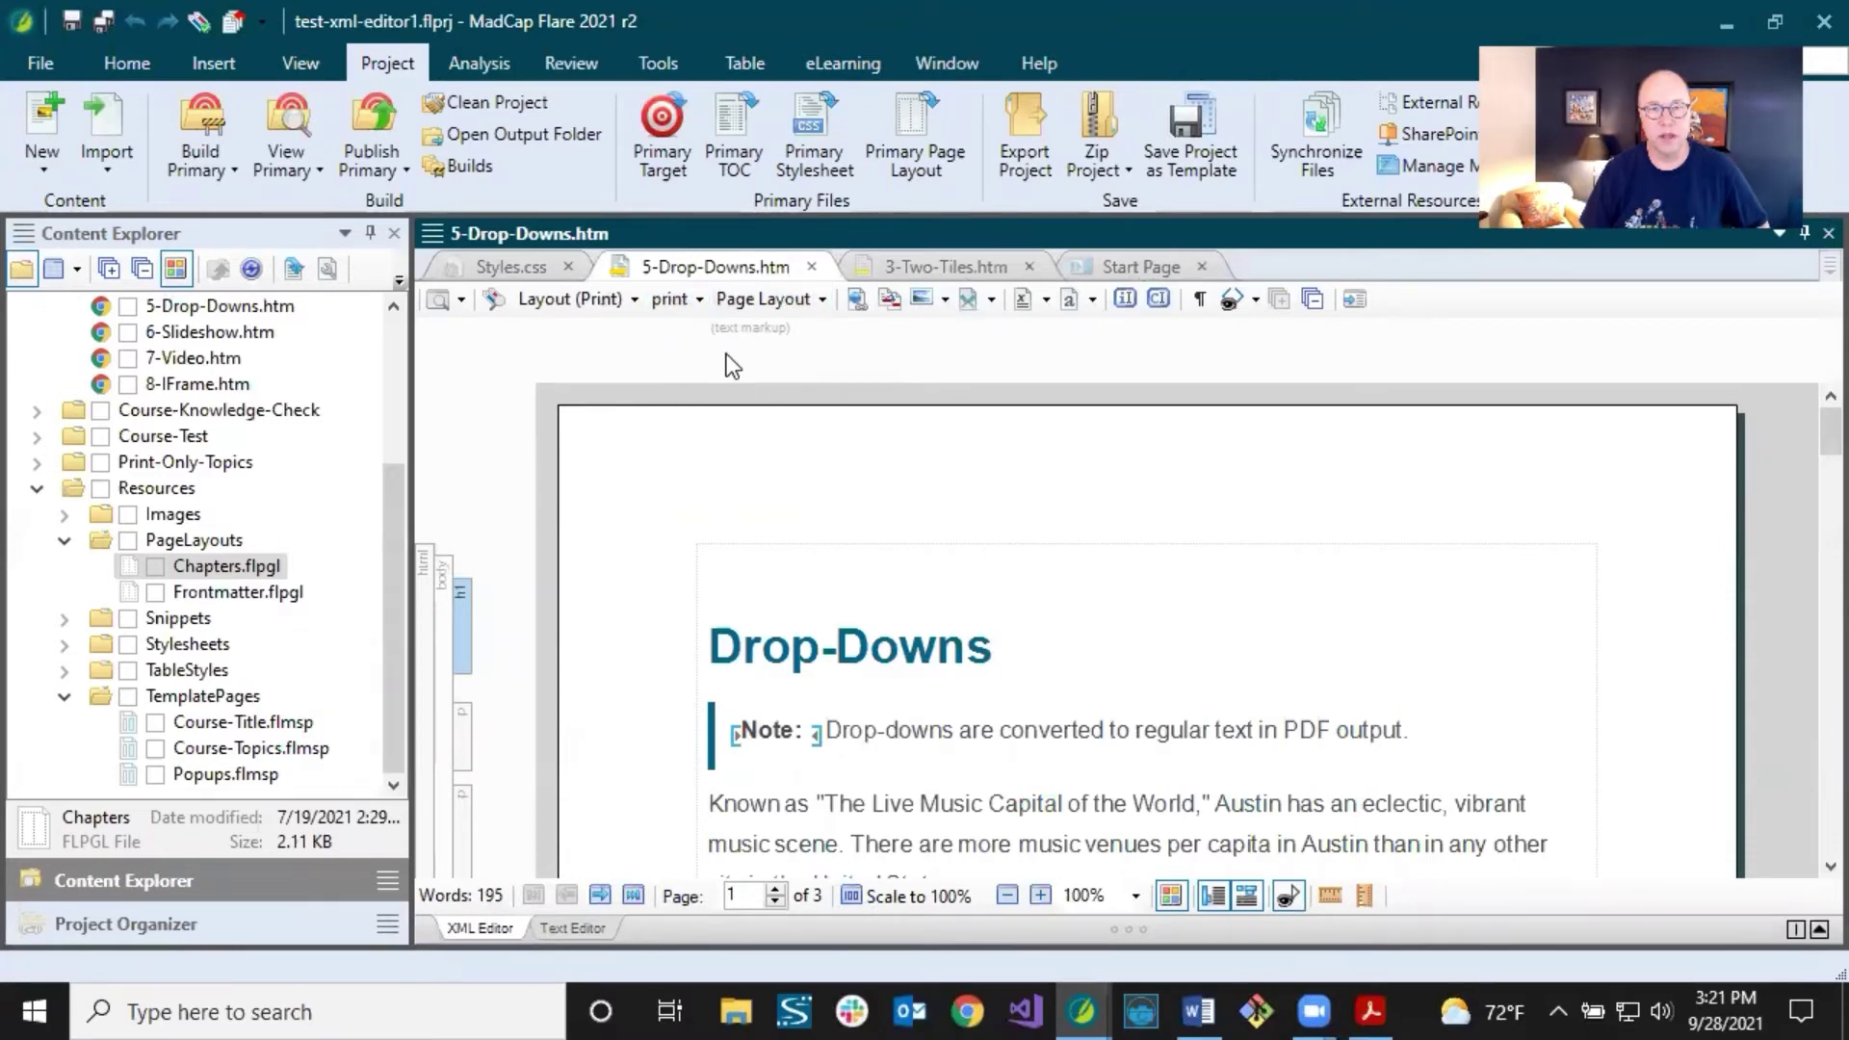
click(813, 305)
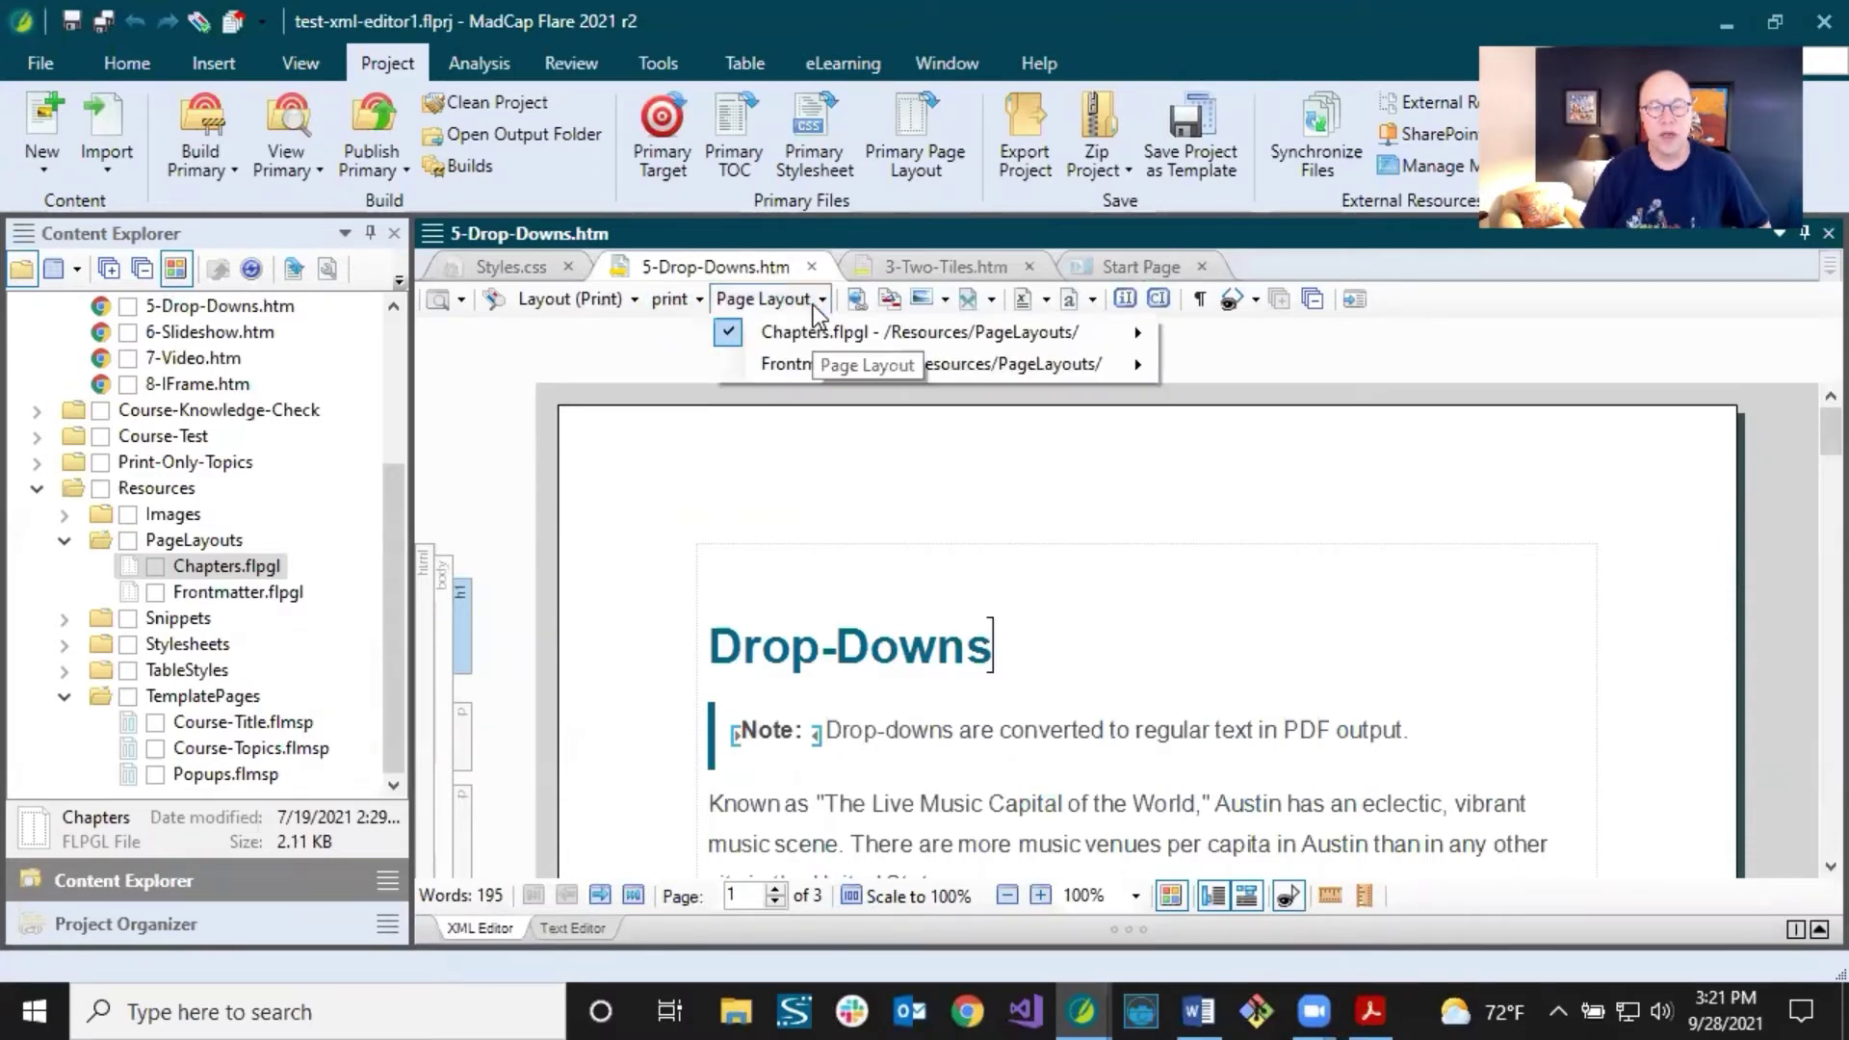
mouse_move(817, 330)
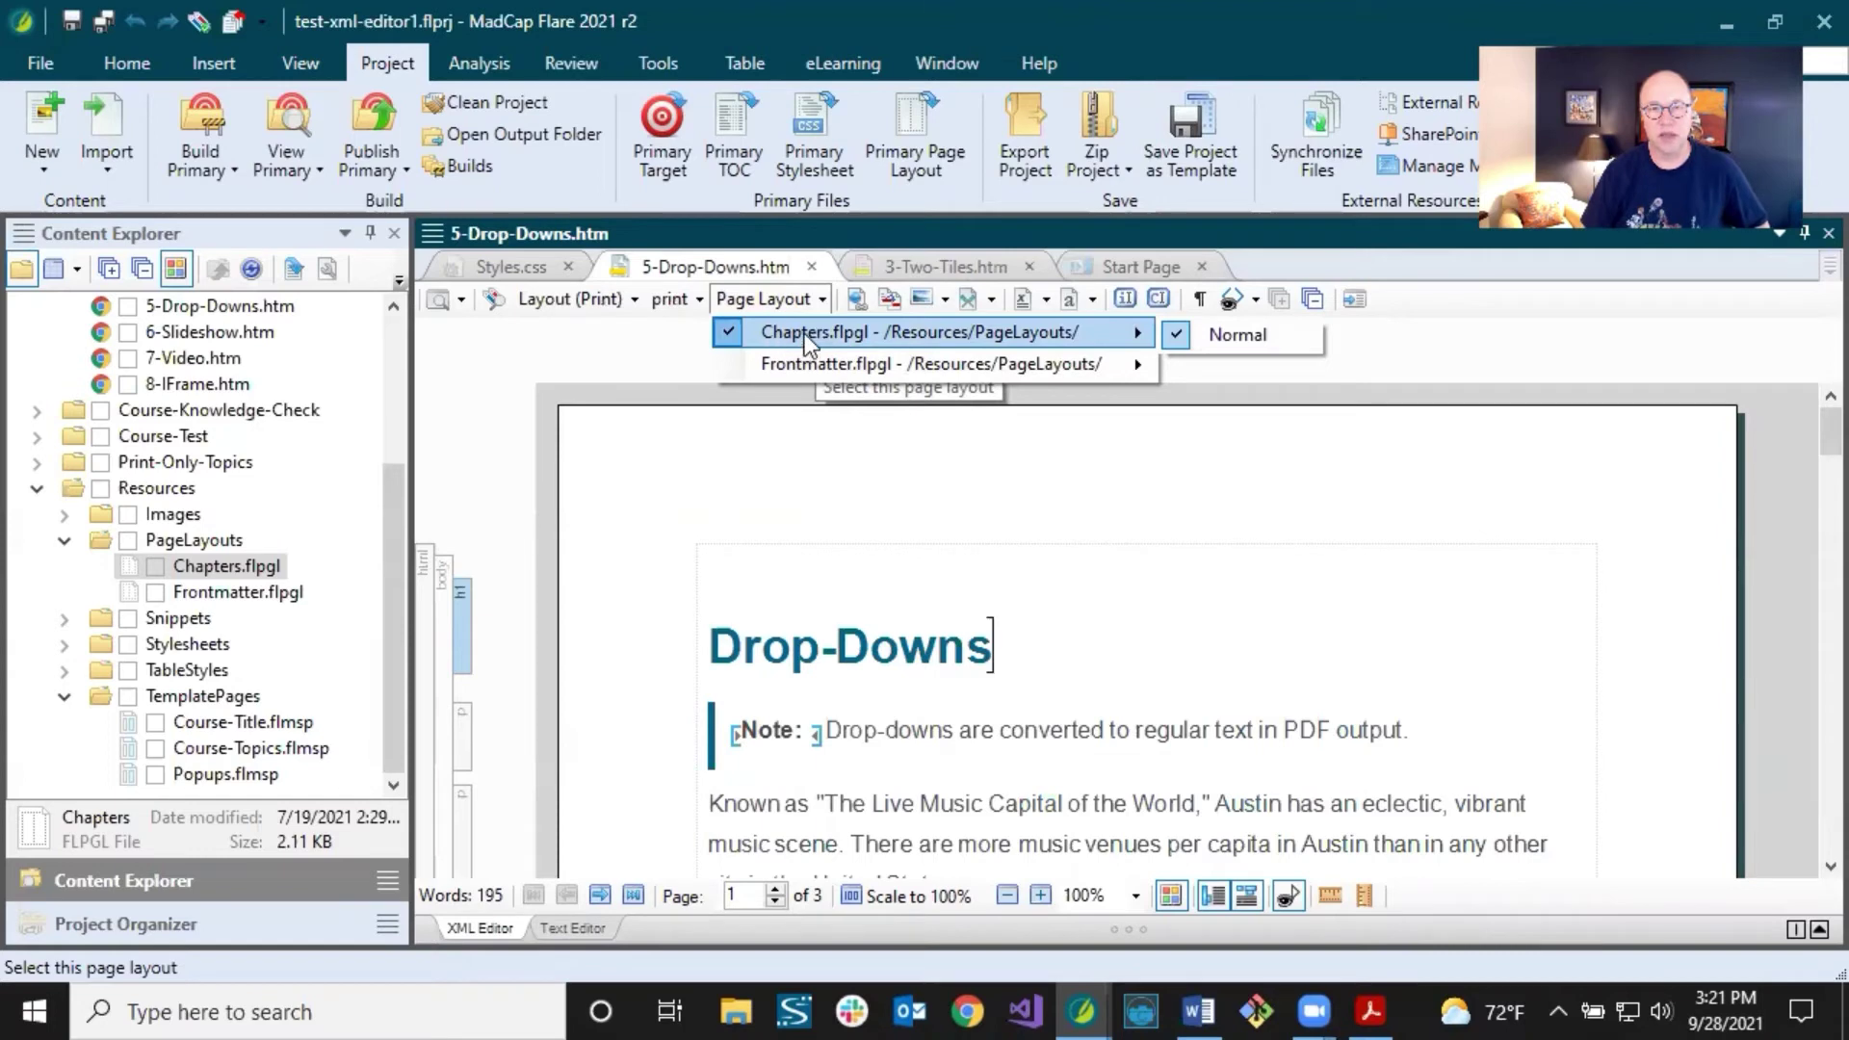
click(875, 653)
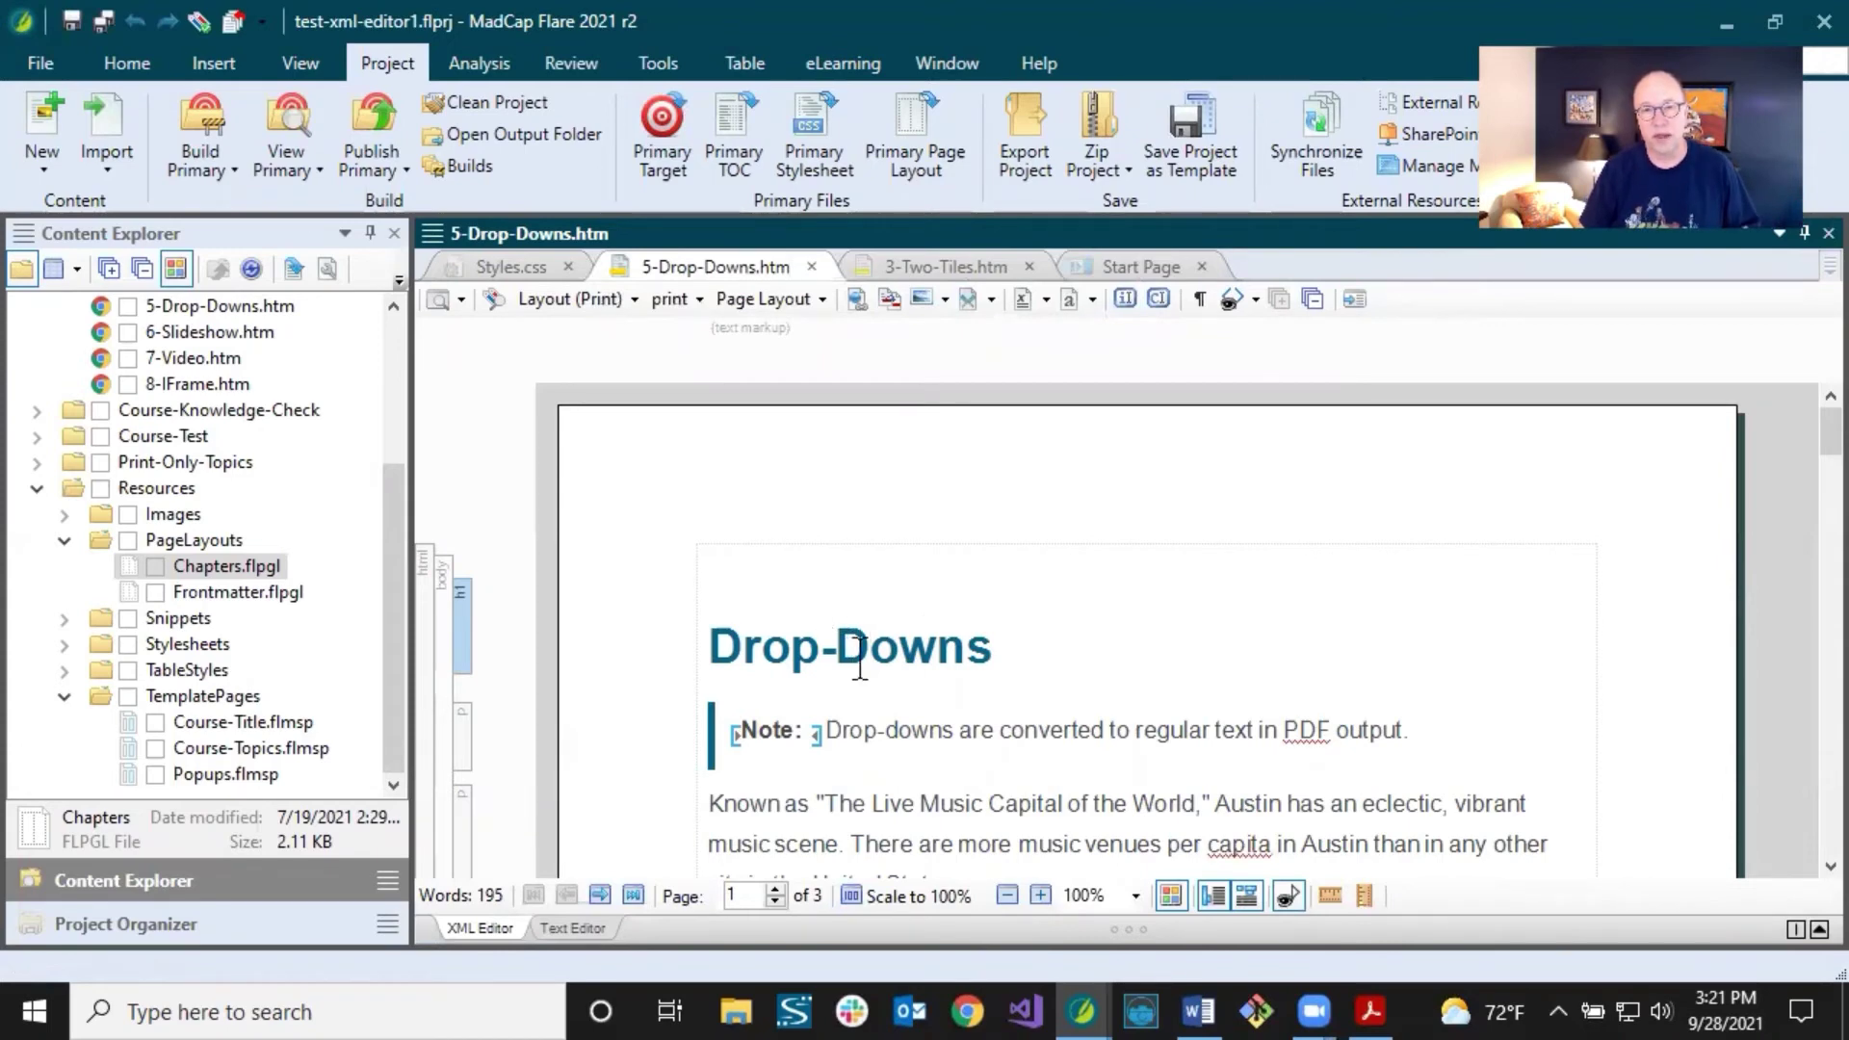
Examine the Drop-Downs topic's content and page breaks in Print Layout, from the heading through the Austin City Limits section.
scroll(860, 665, down, 3)
scroll(860, 659, up, 3)
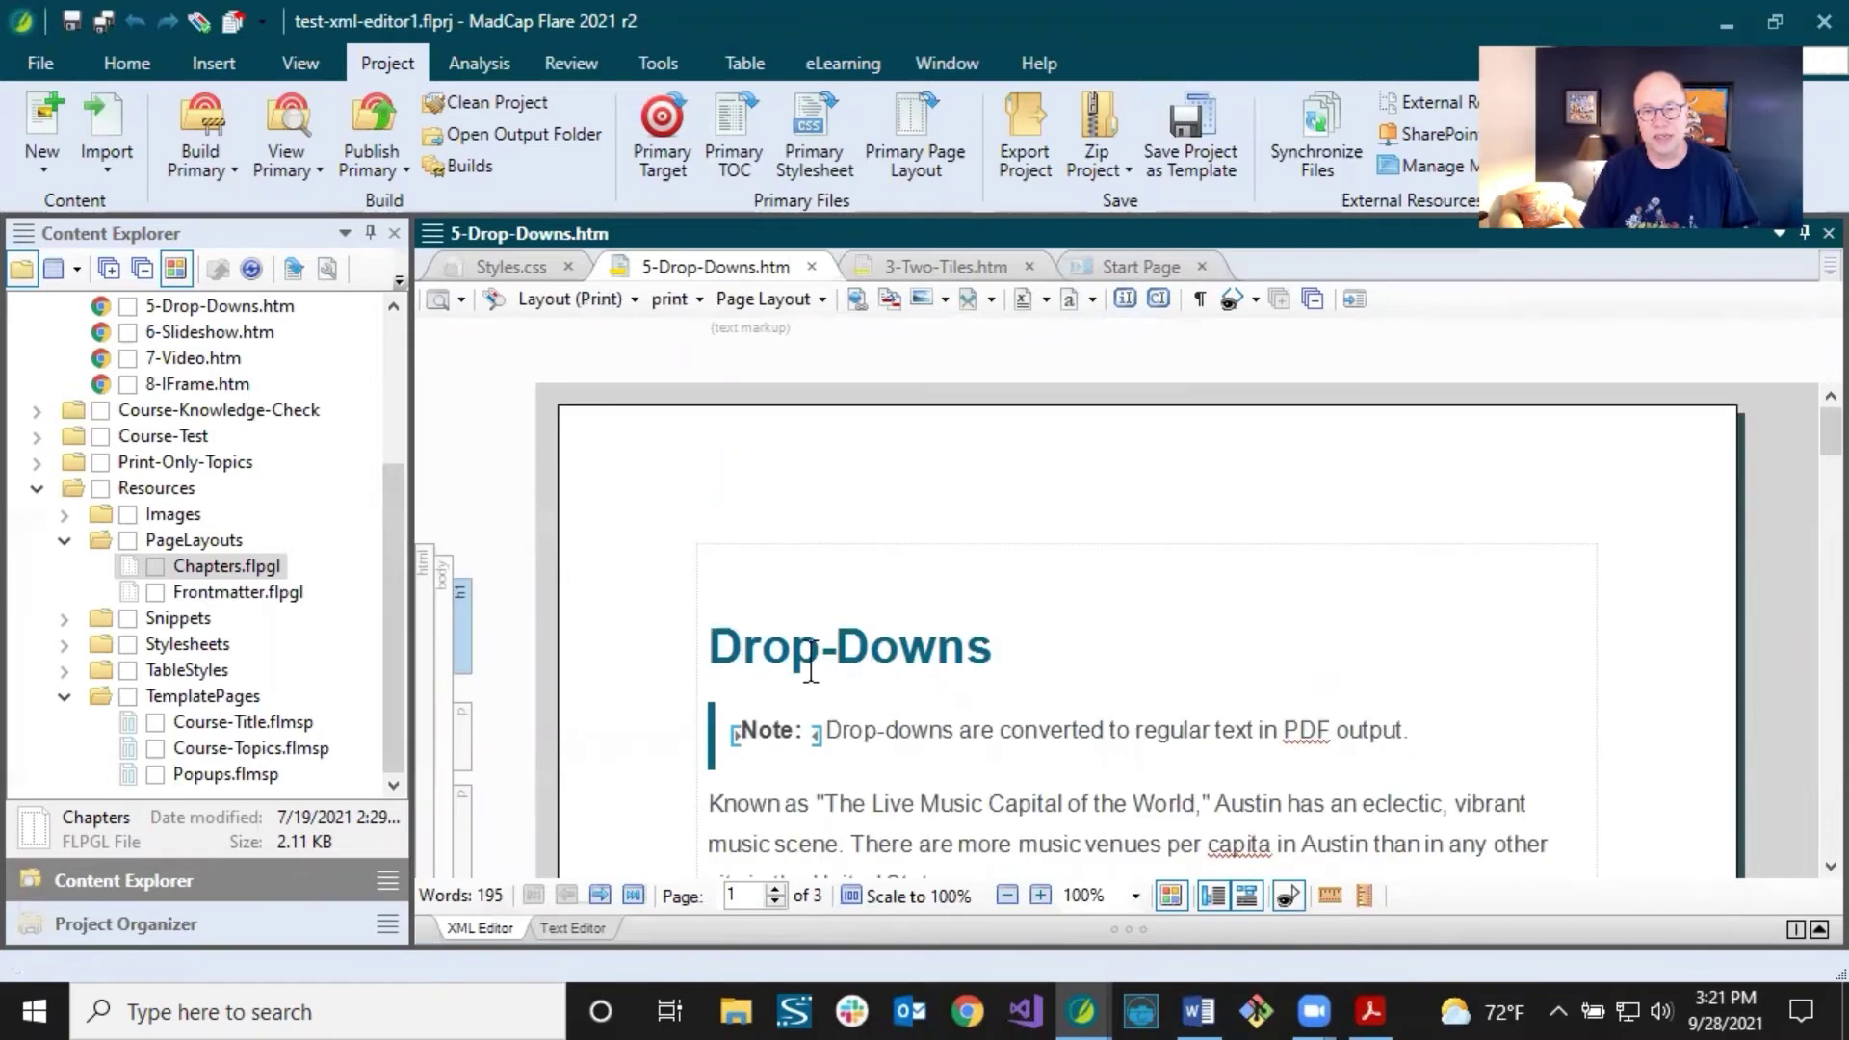
scroll(1024, 730, down, 6)
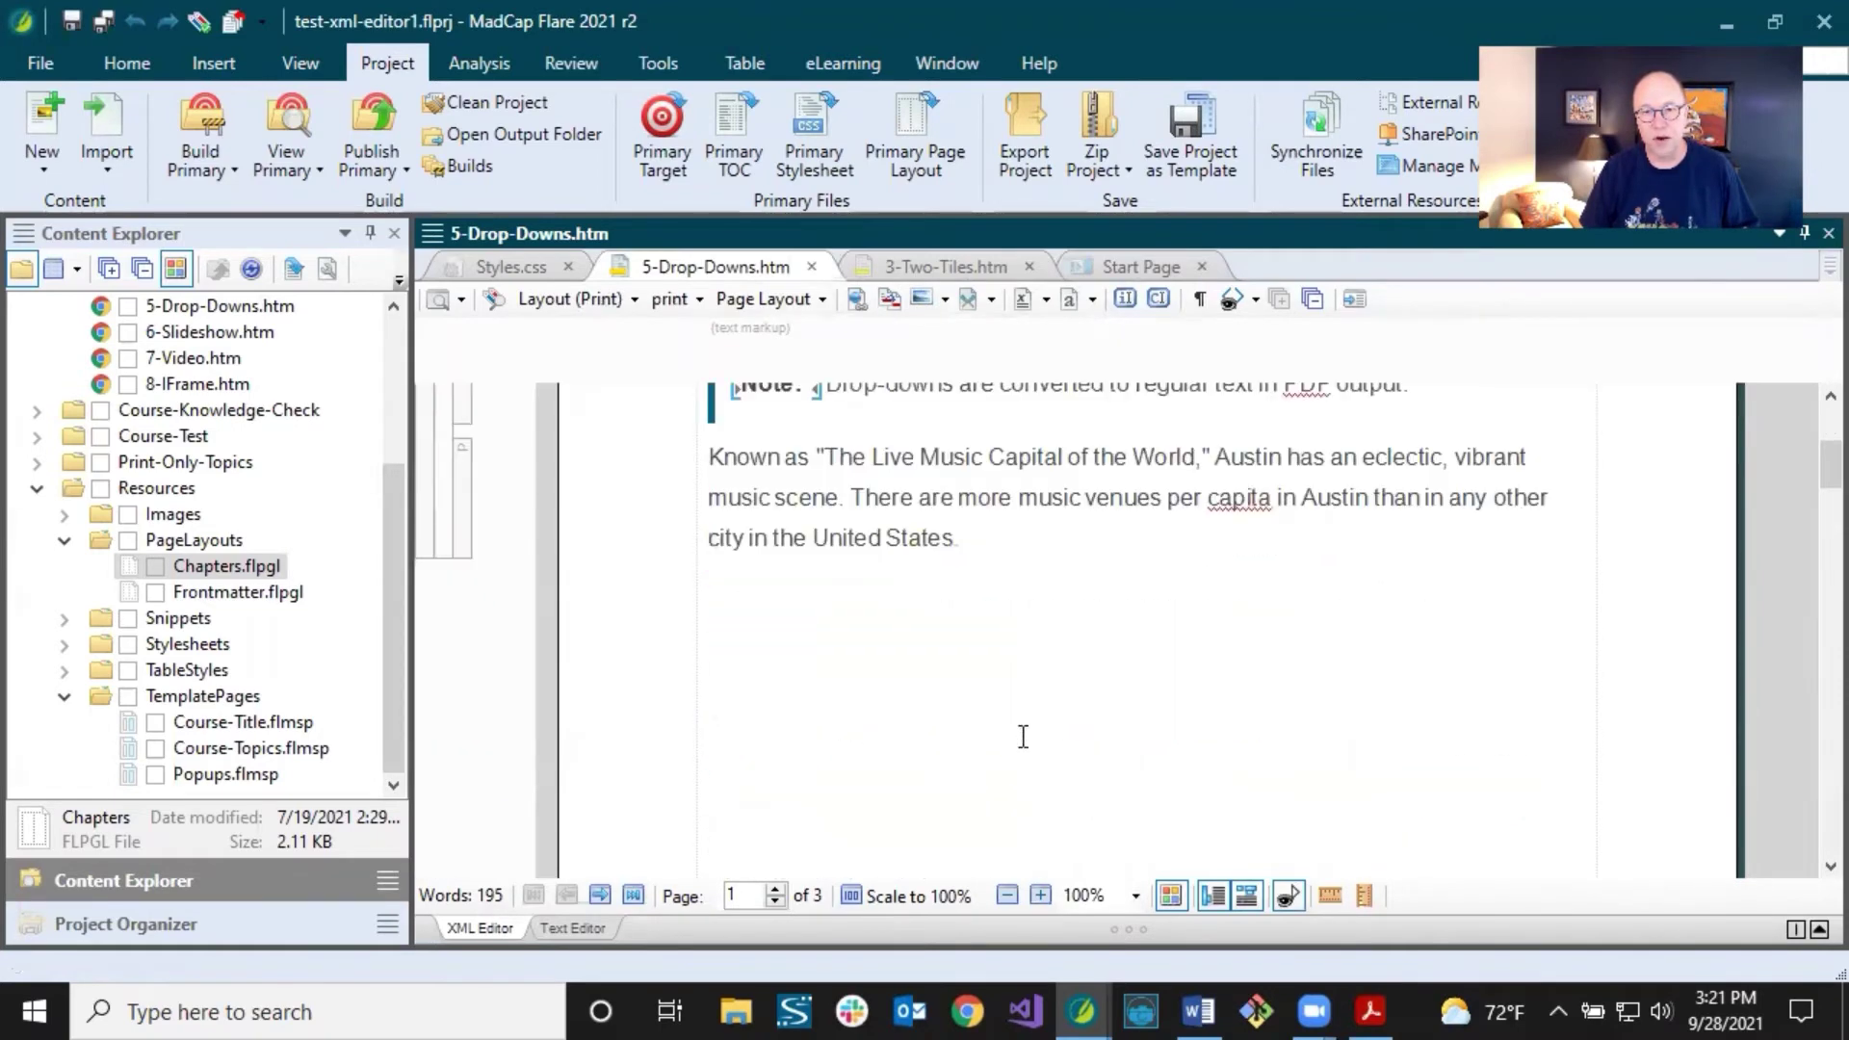
scroll(1024, 730, down, 4)
scroll(1021, 723, up, 12)
scroll(844, 700, down, 3)
scroll(1052, 737, down, 5)
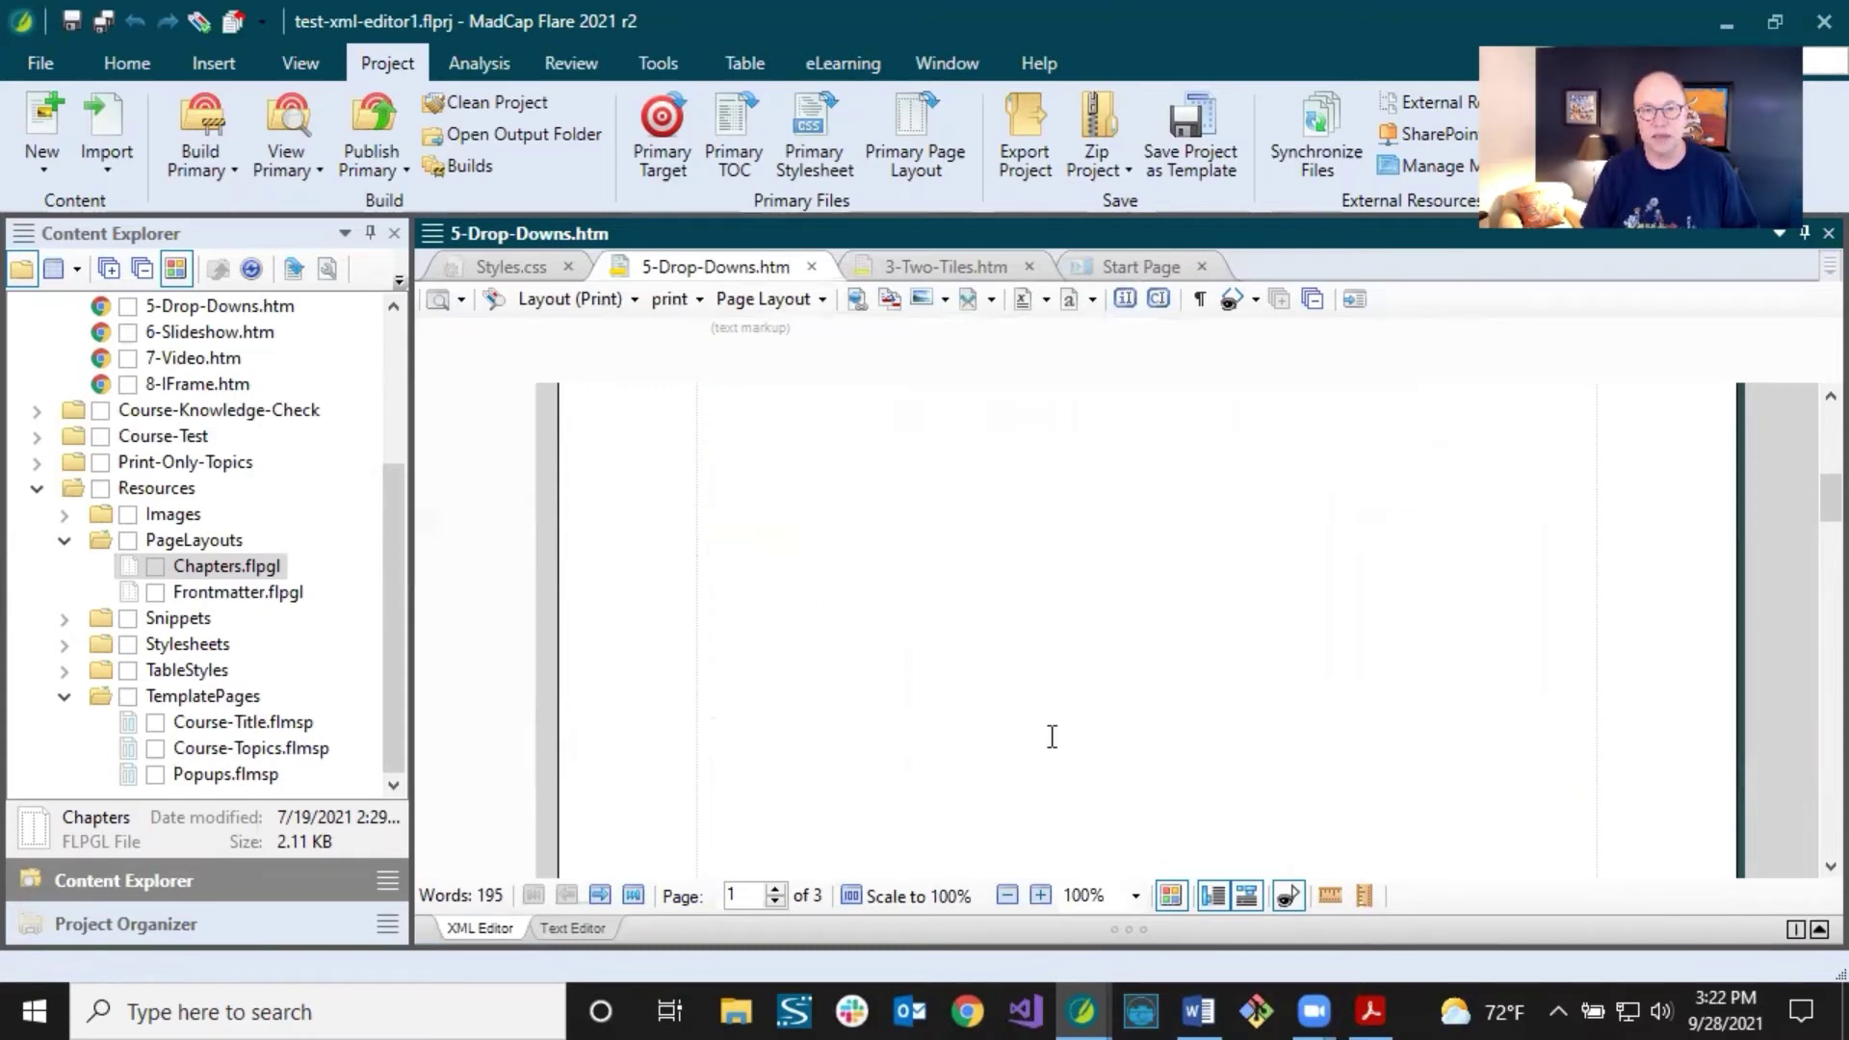
scroll(1052, 736, down, 5)
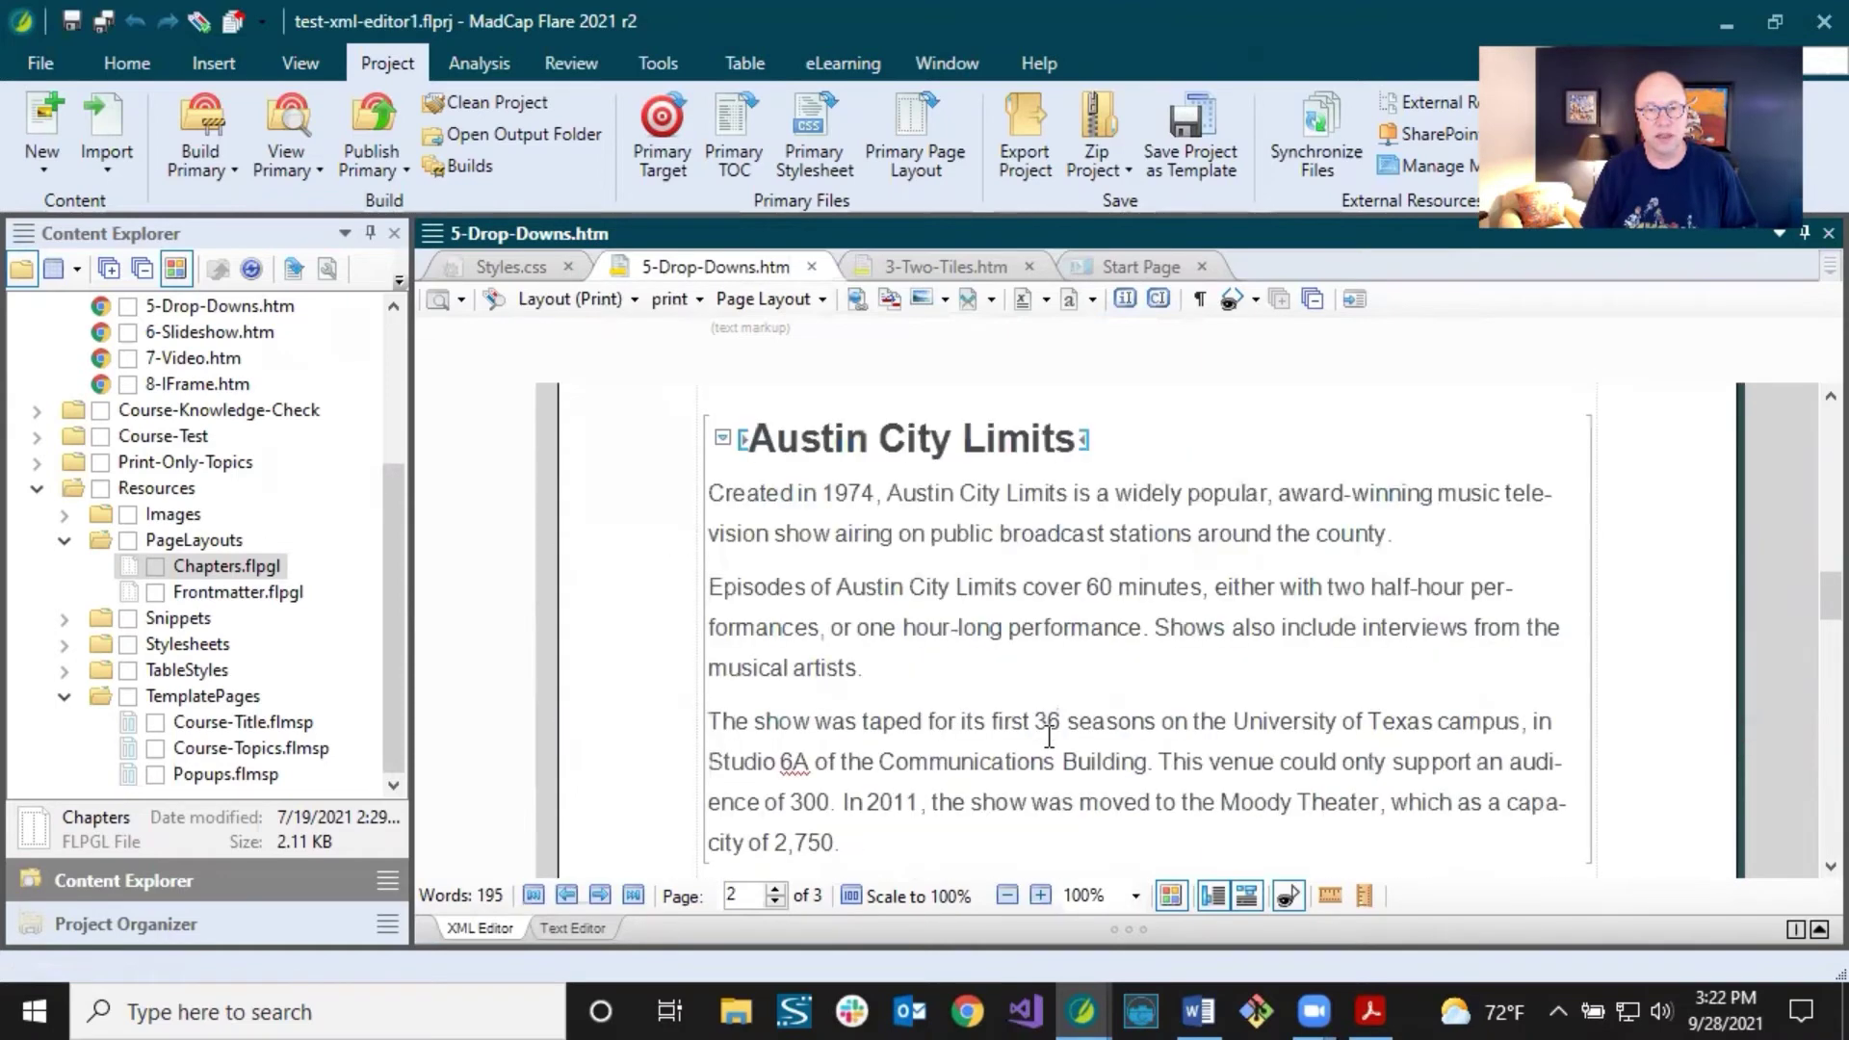
scroll(1050, 737, up, 10)
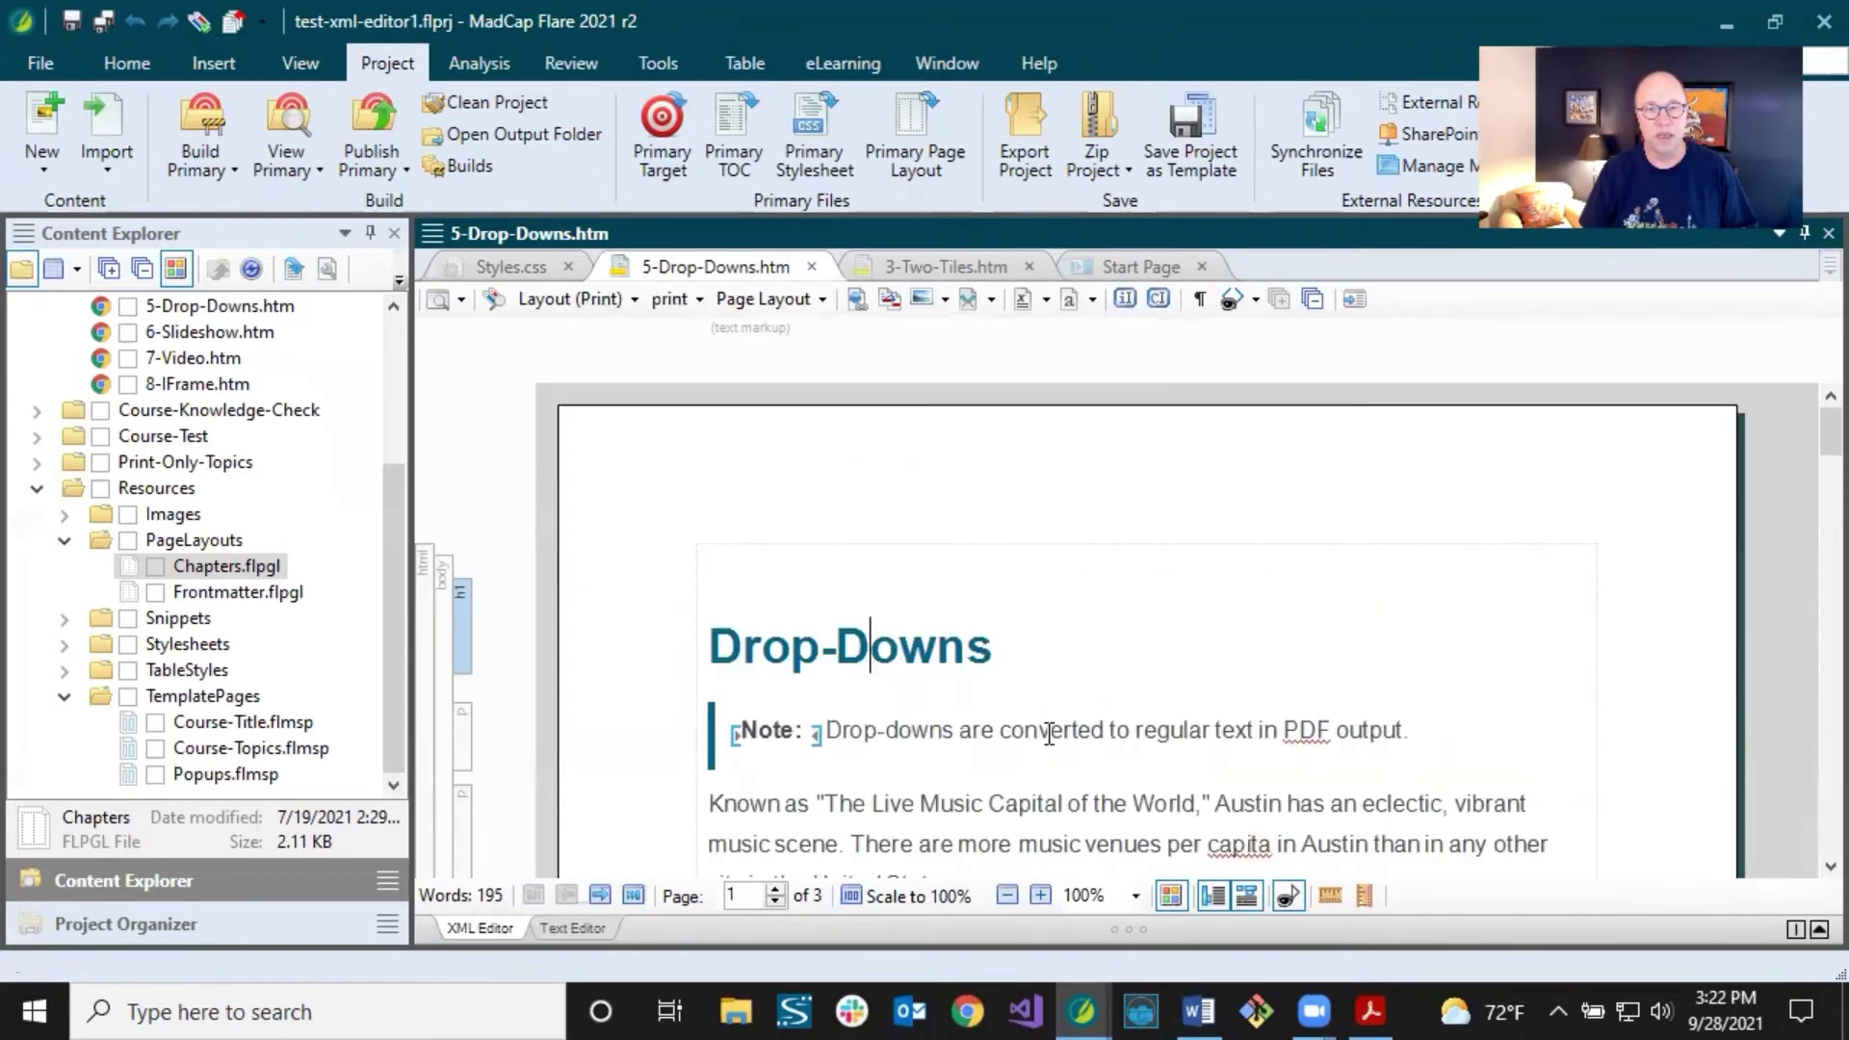
Preview the Drop-Downs topic with the Title page of Frontmatter.flpgl and examine how its content sits on that page.
click(818, 298)
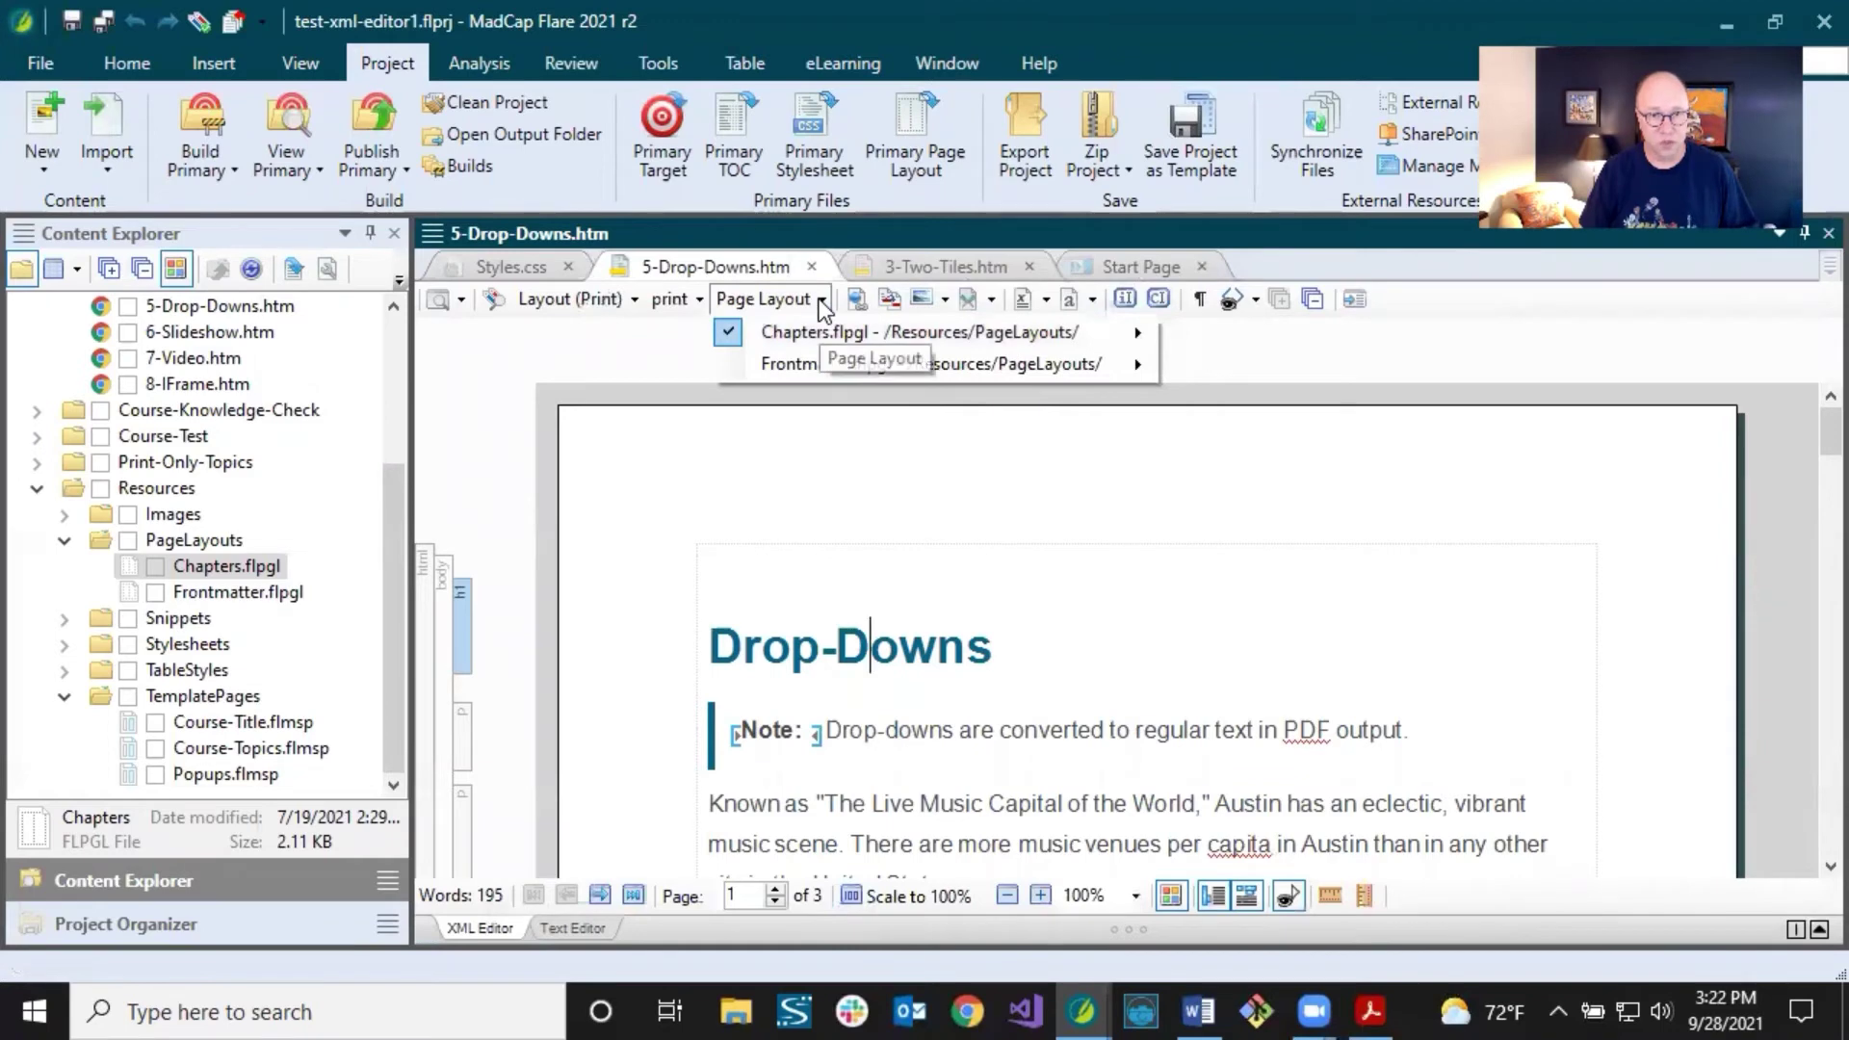
mouse_move(1131, 360)
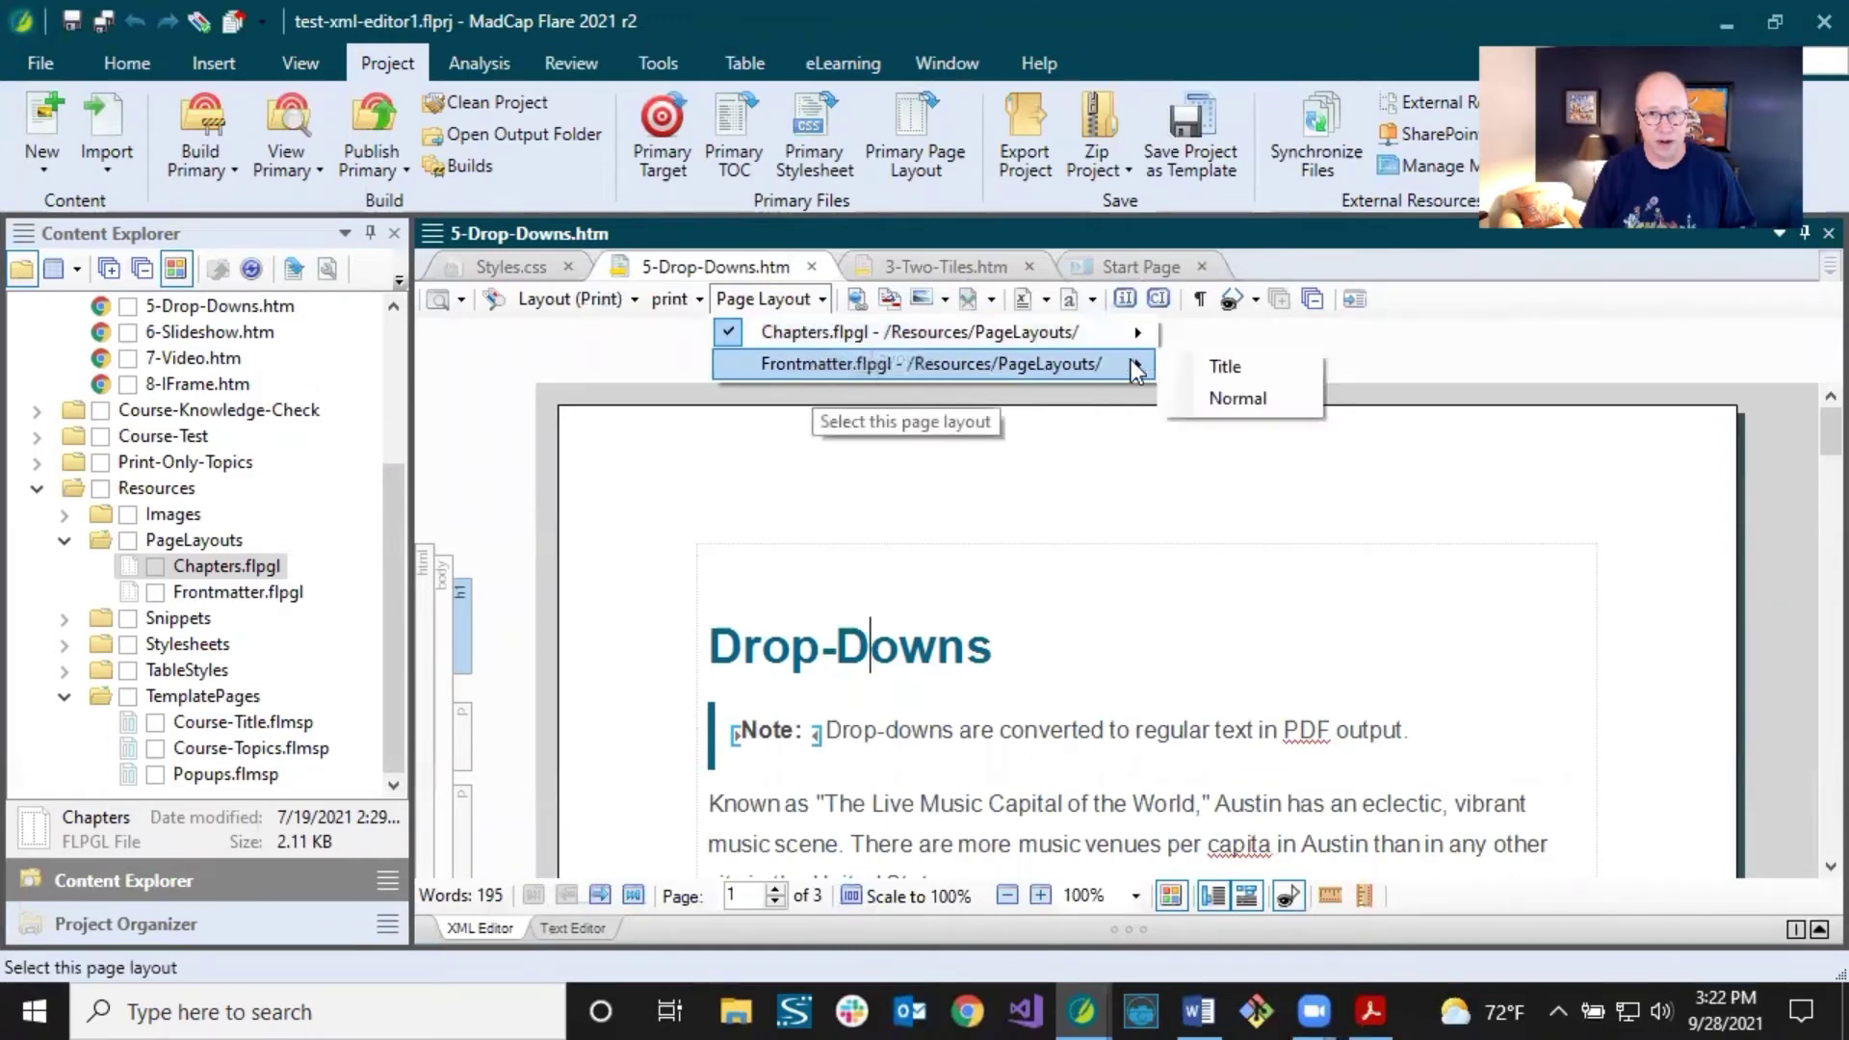
click(1221, 358)
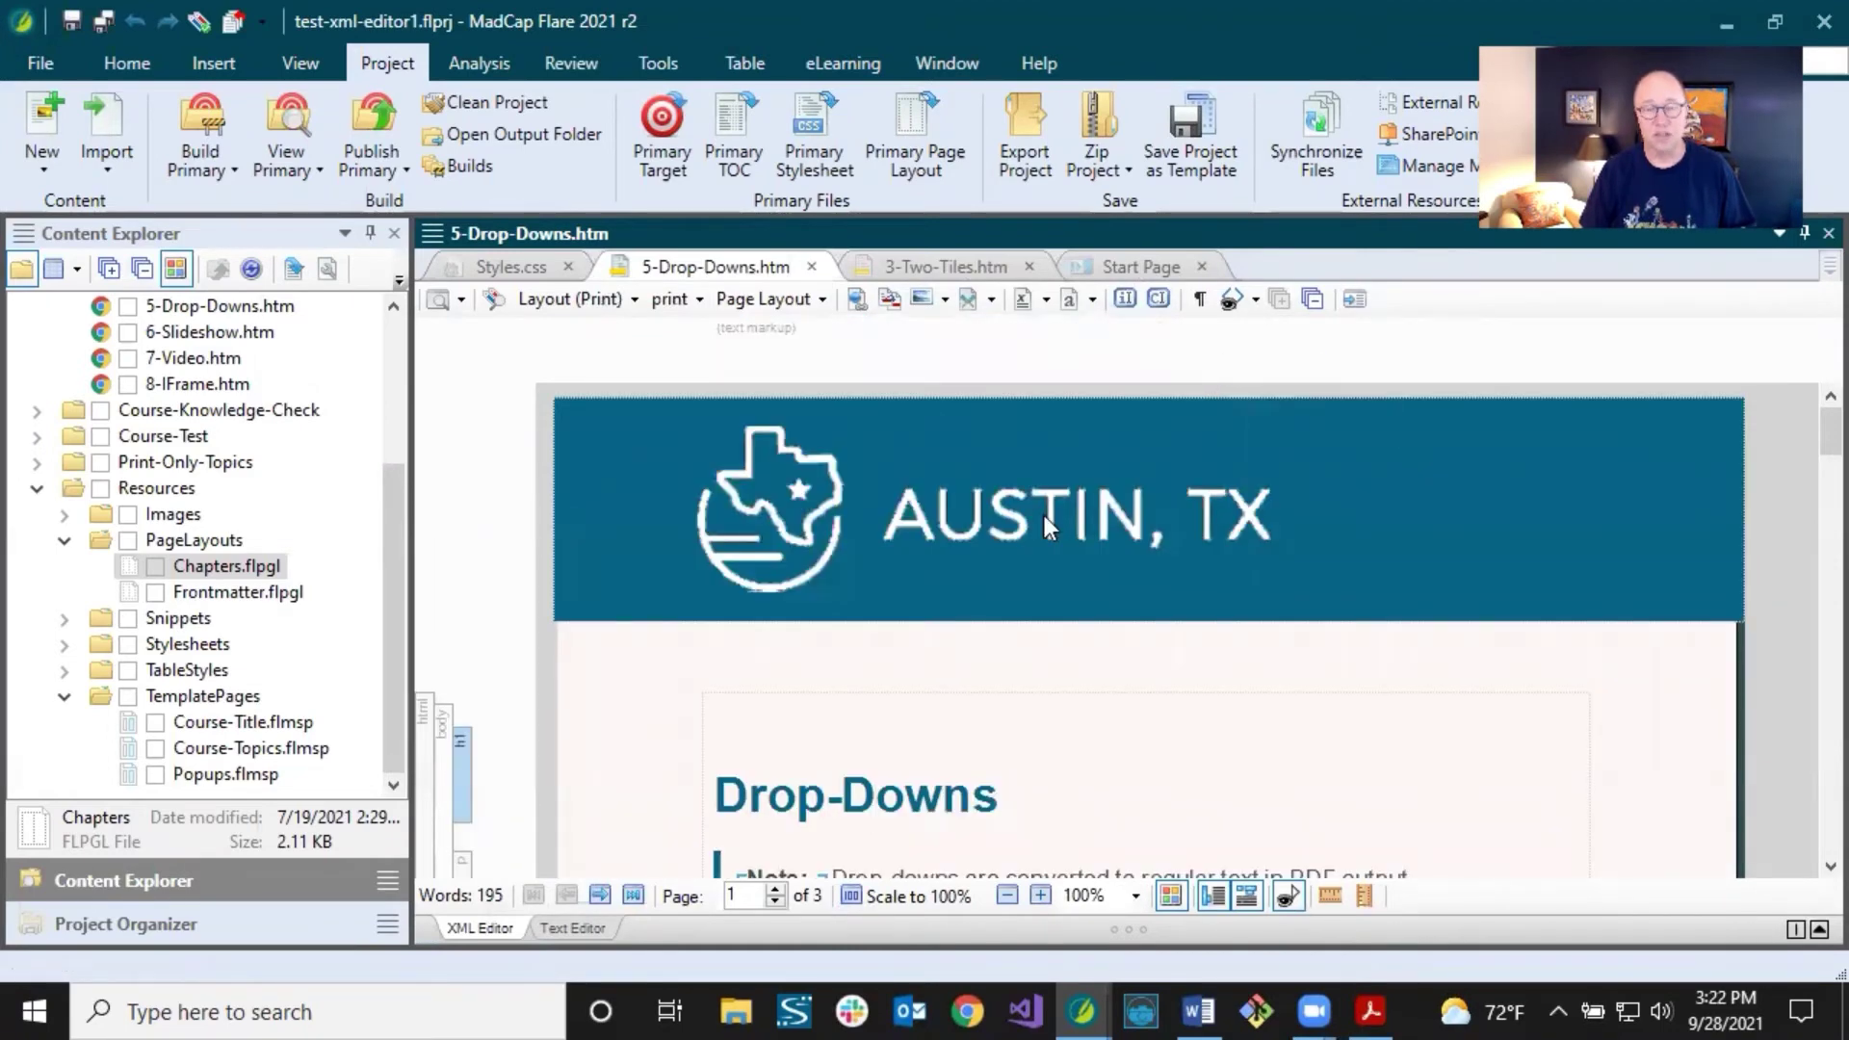
scroll(1008, 636, down, 2)
click(1006, 629)
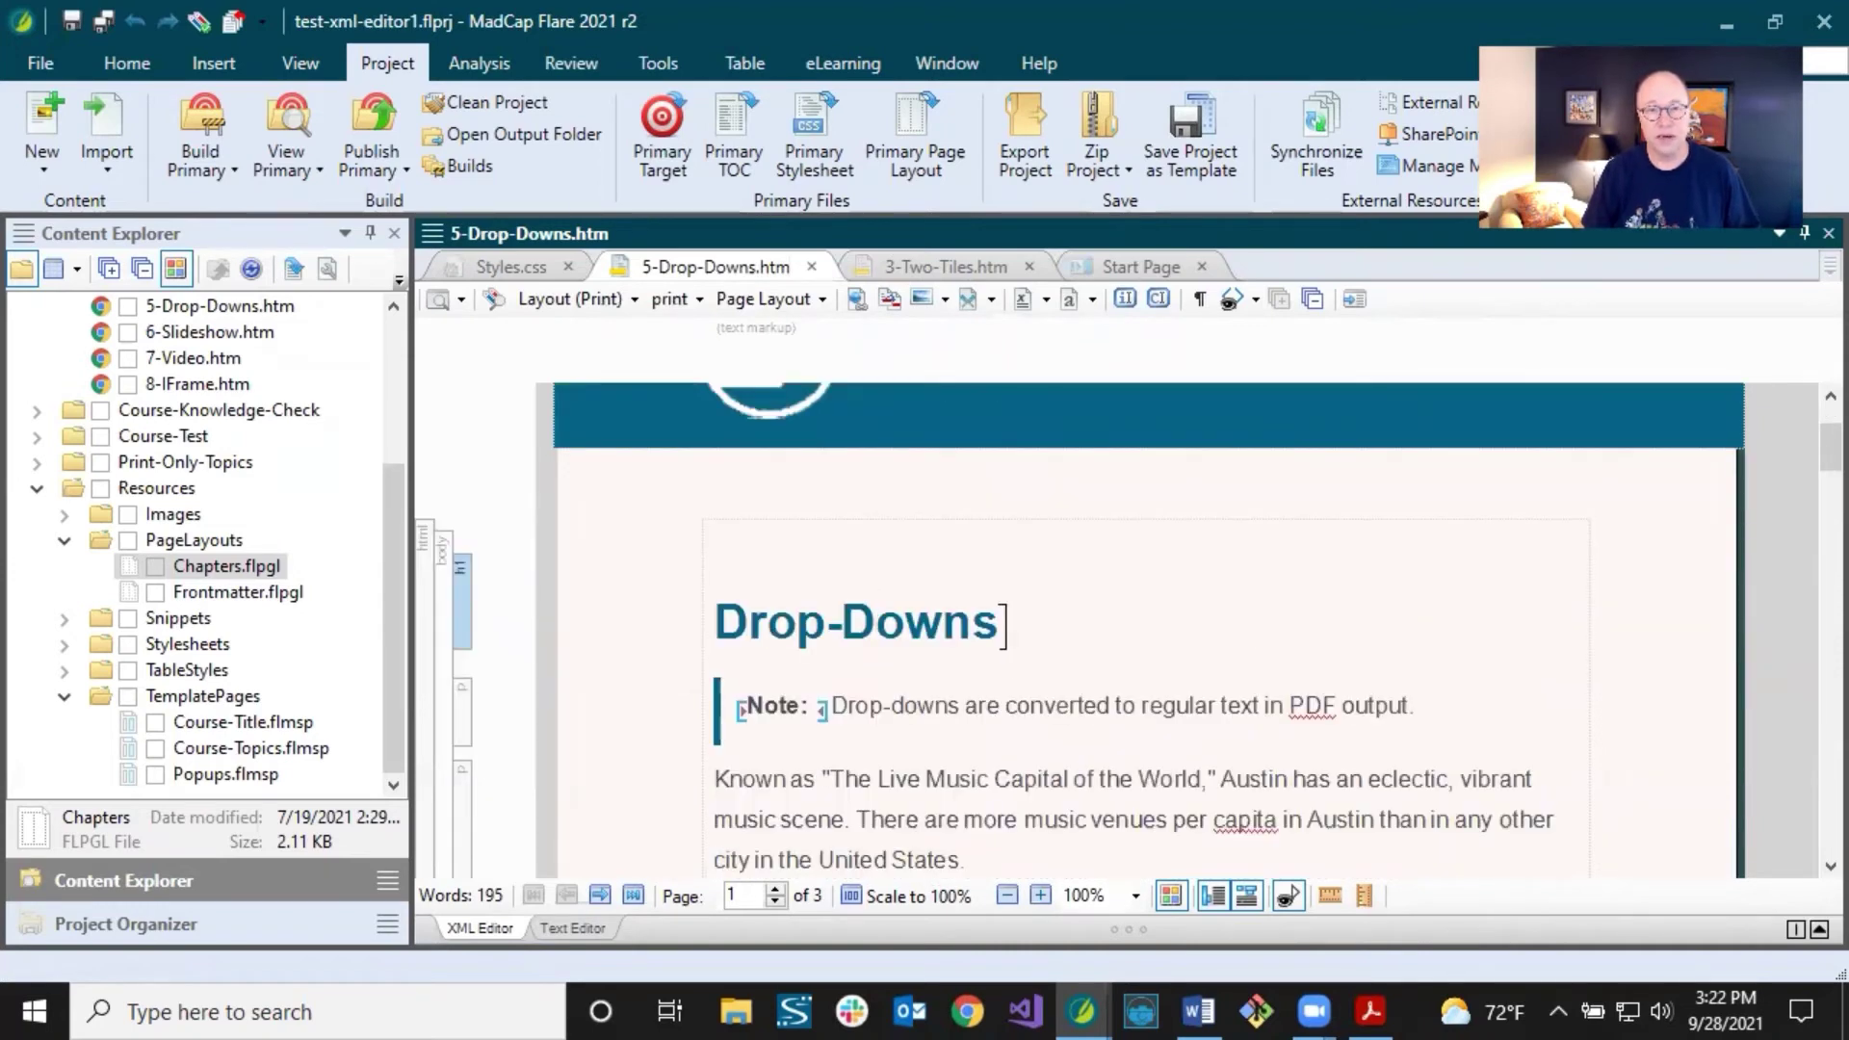
scroll(1008, 626, up, 2)
scroll(837, 756, down, 2)
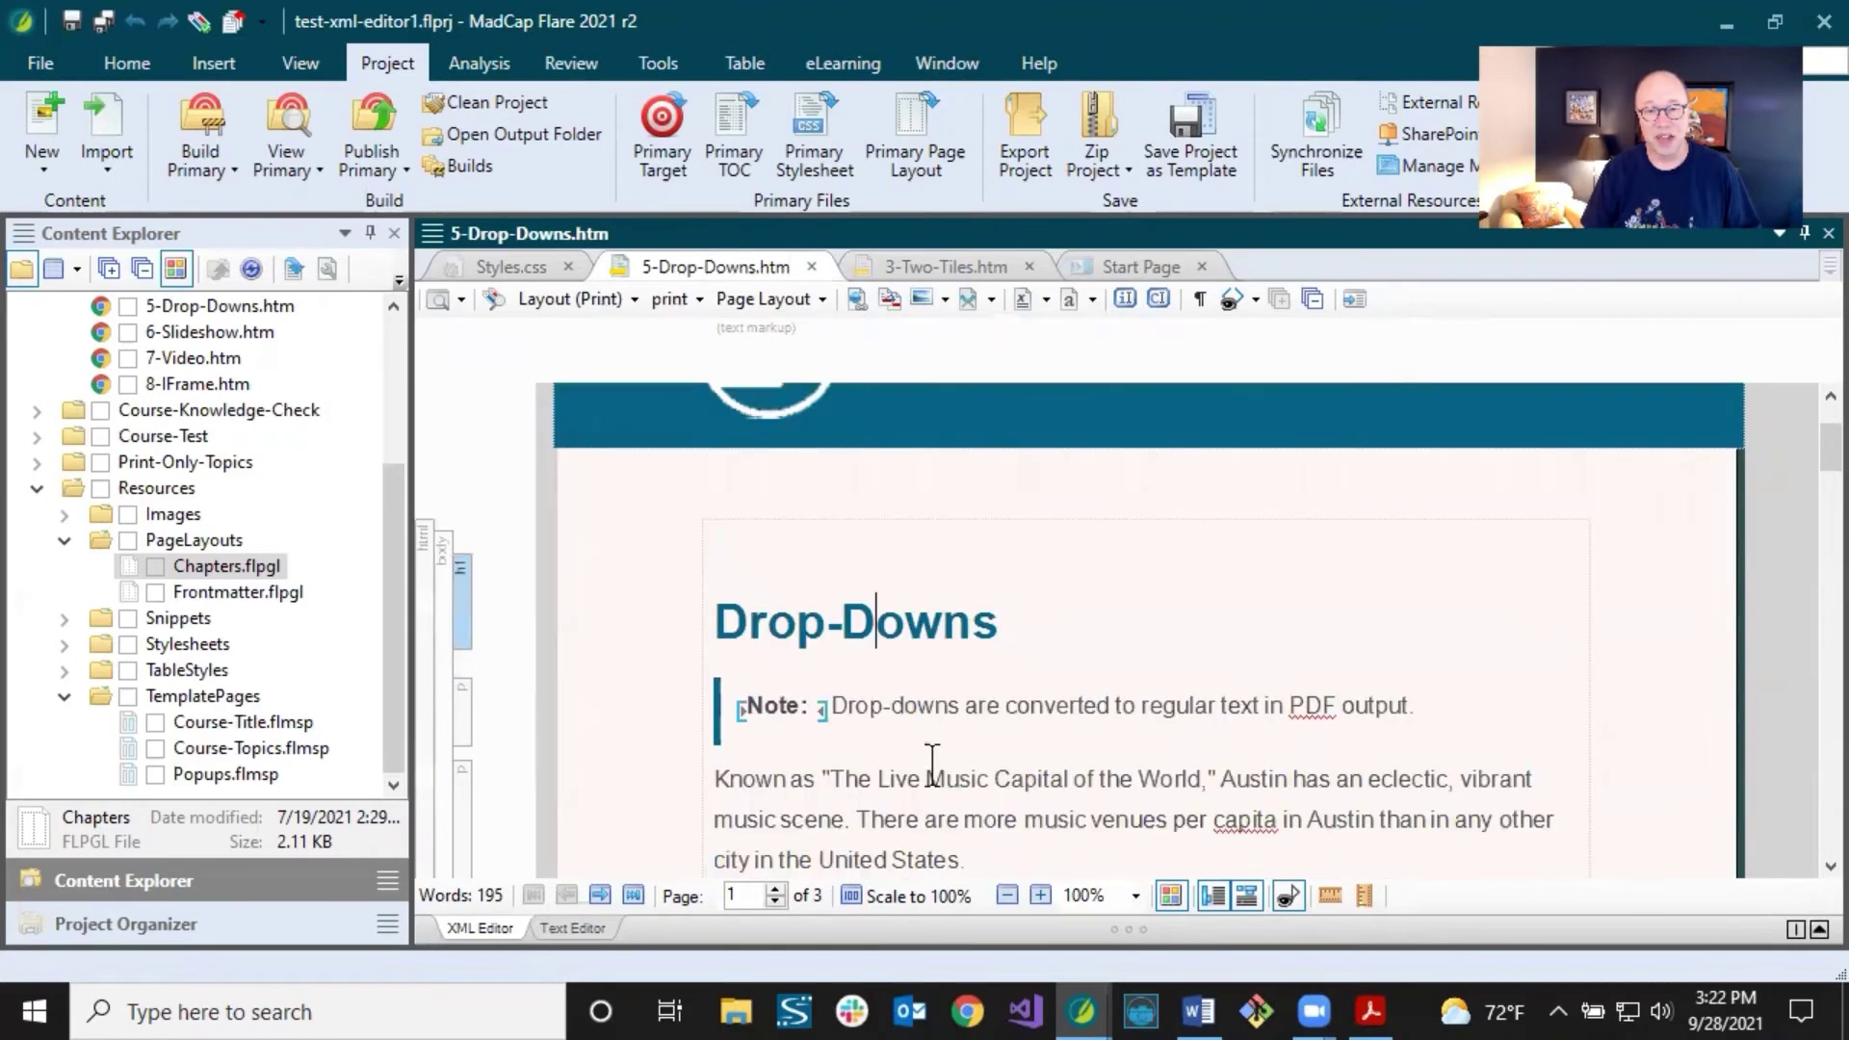
scroll(847, 673, down, 6)
scroll(893, 668, down, 3)
scroll(893, 668, up, 11)
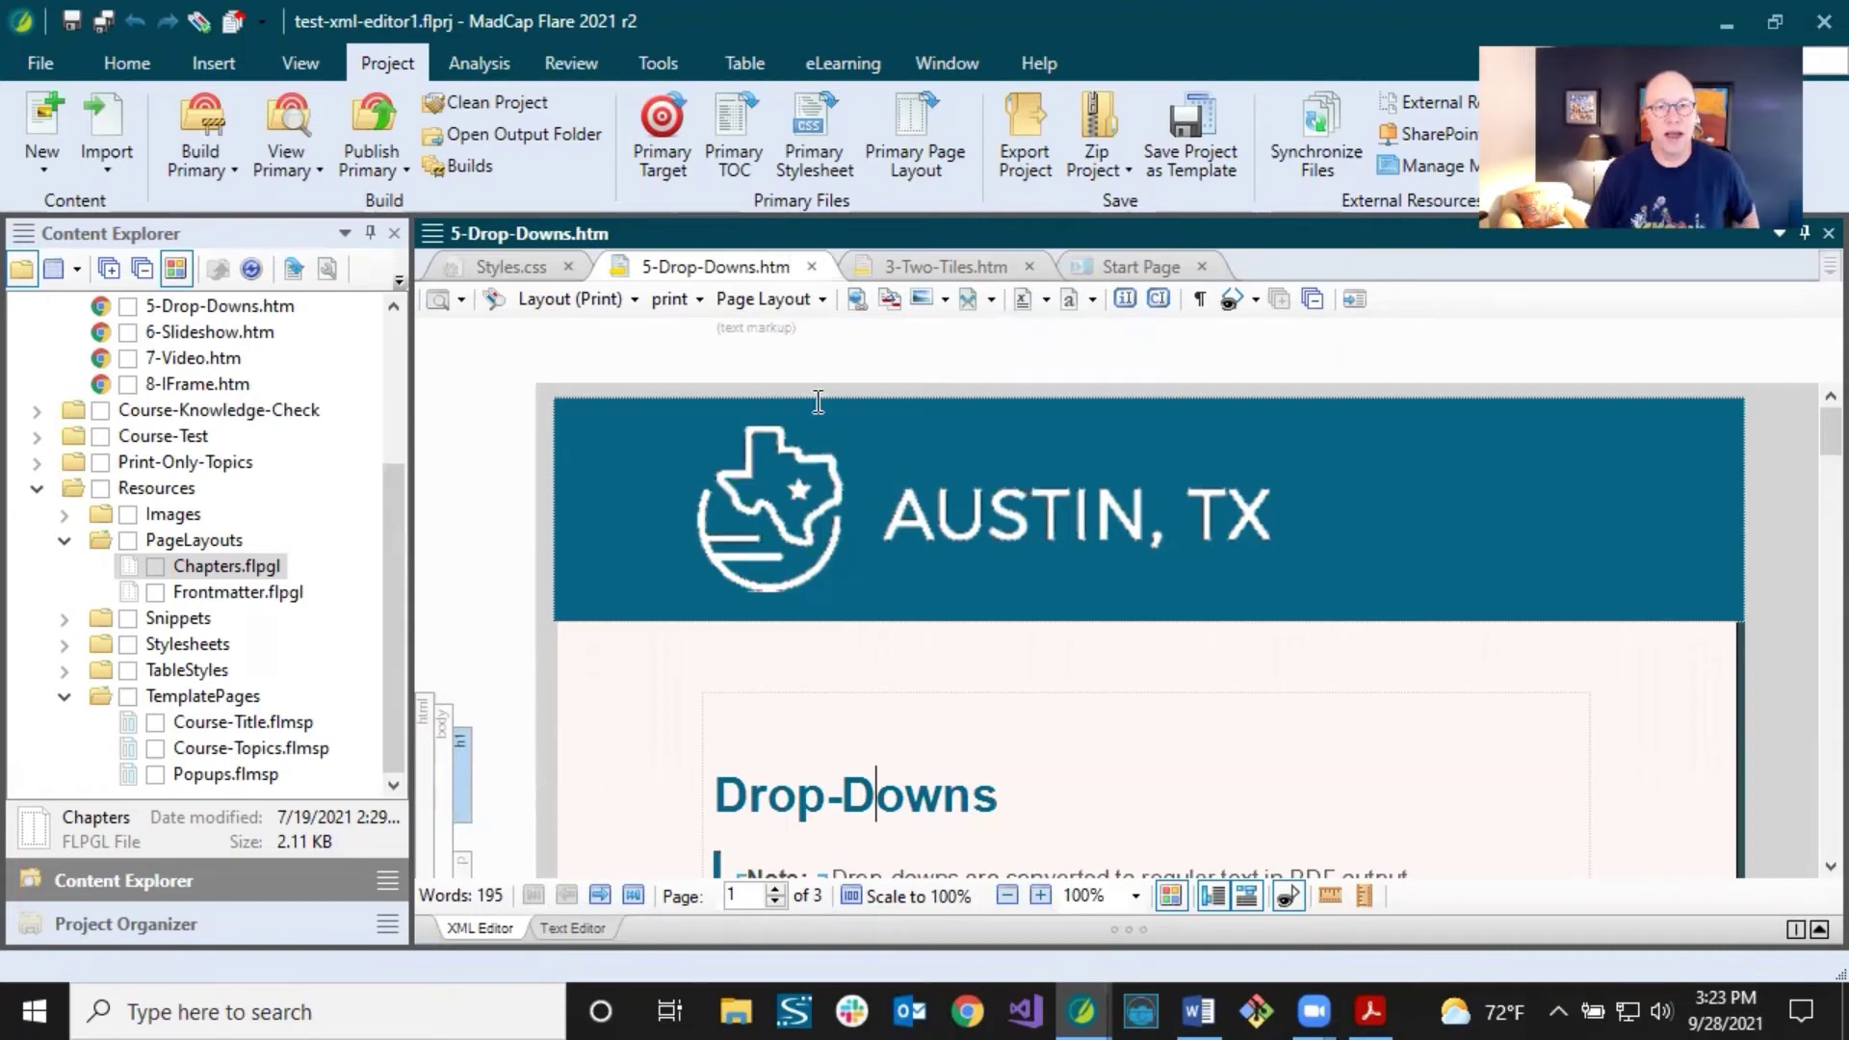
Apply the Normal page of Chapters.flpgl to the topic's print view and look over its first page.
click(776, 303)
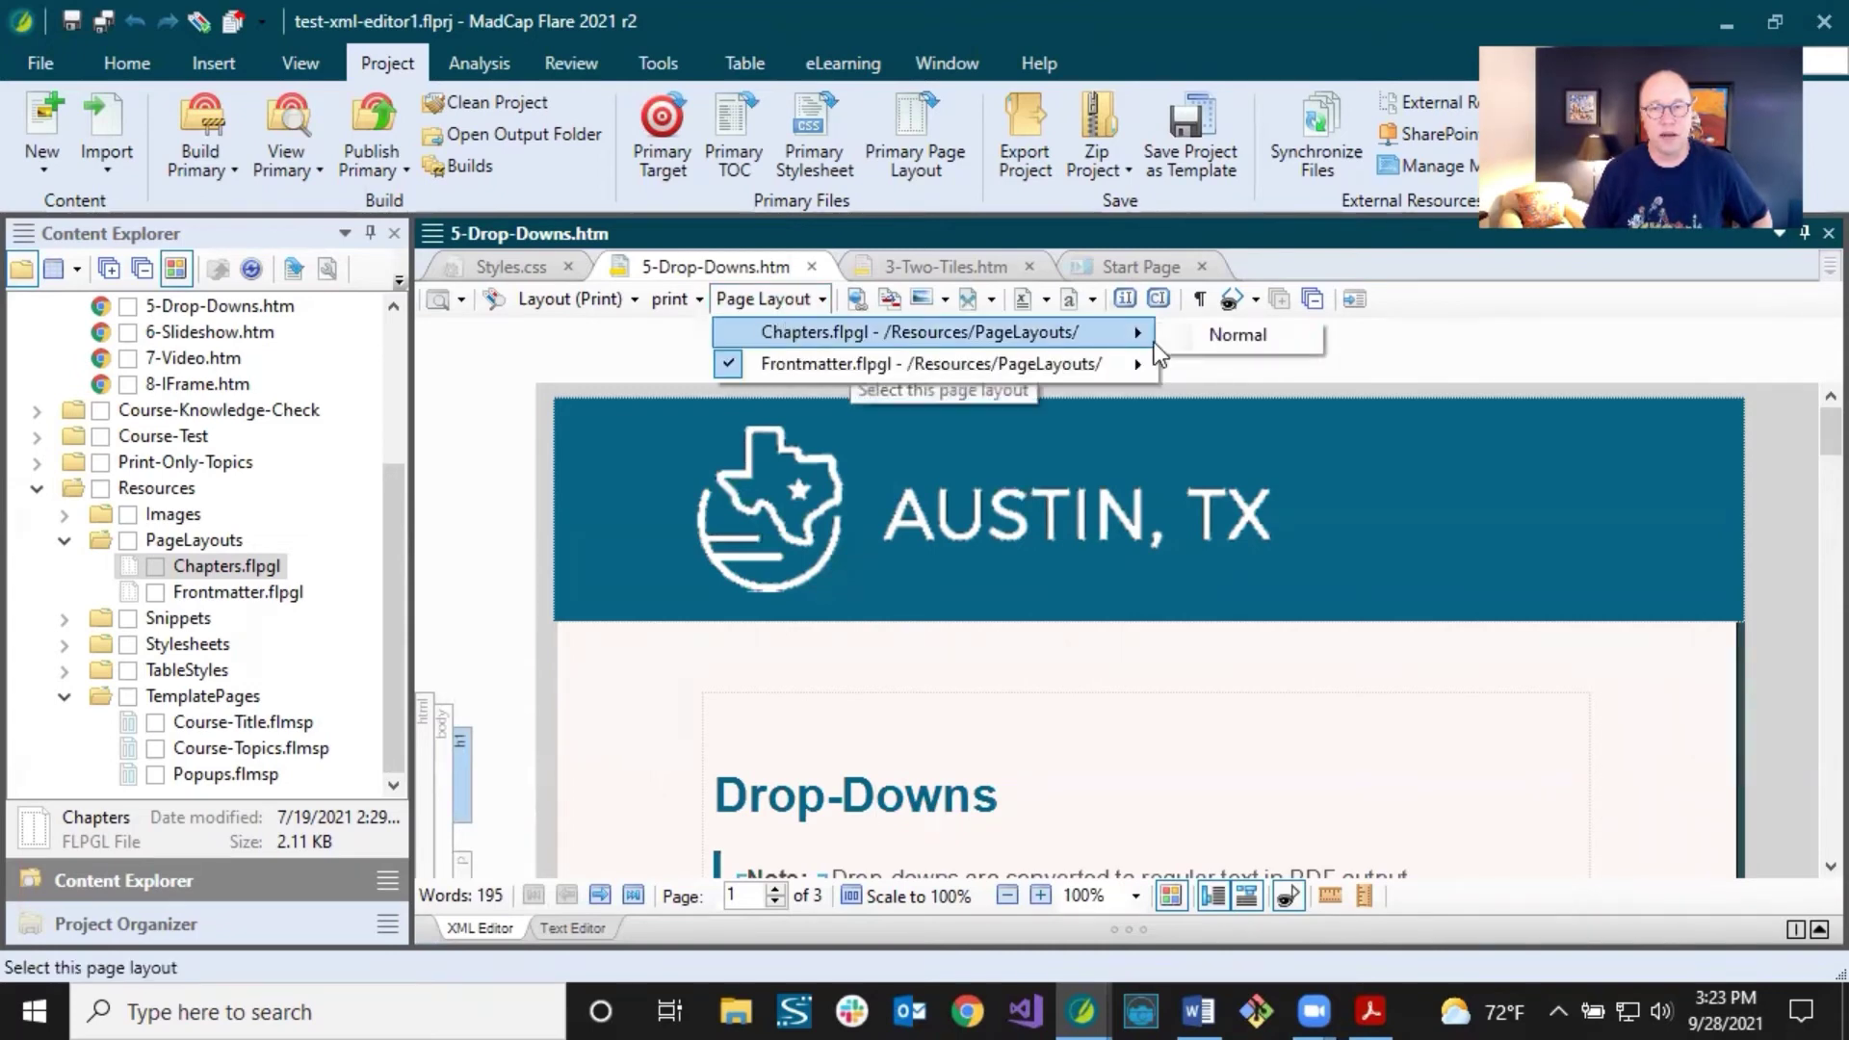
click(1194, 337)
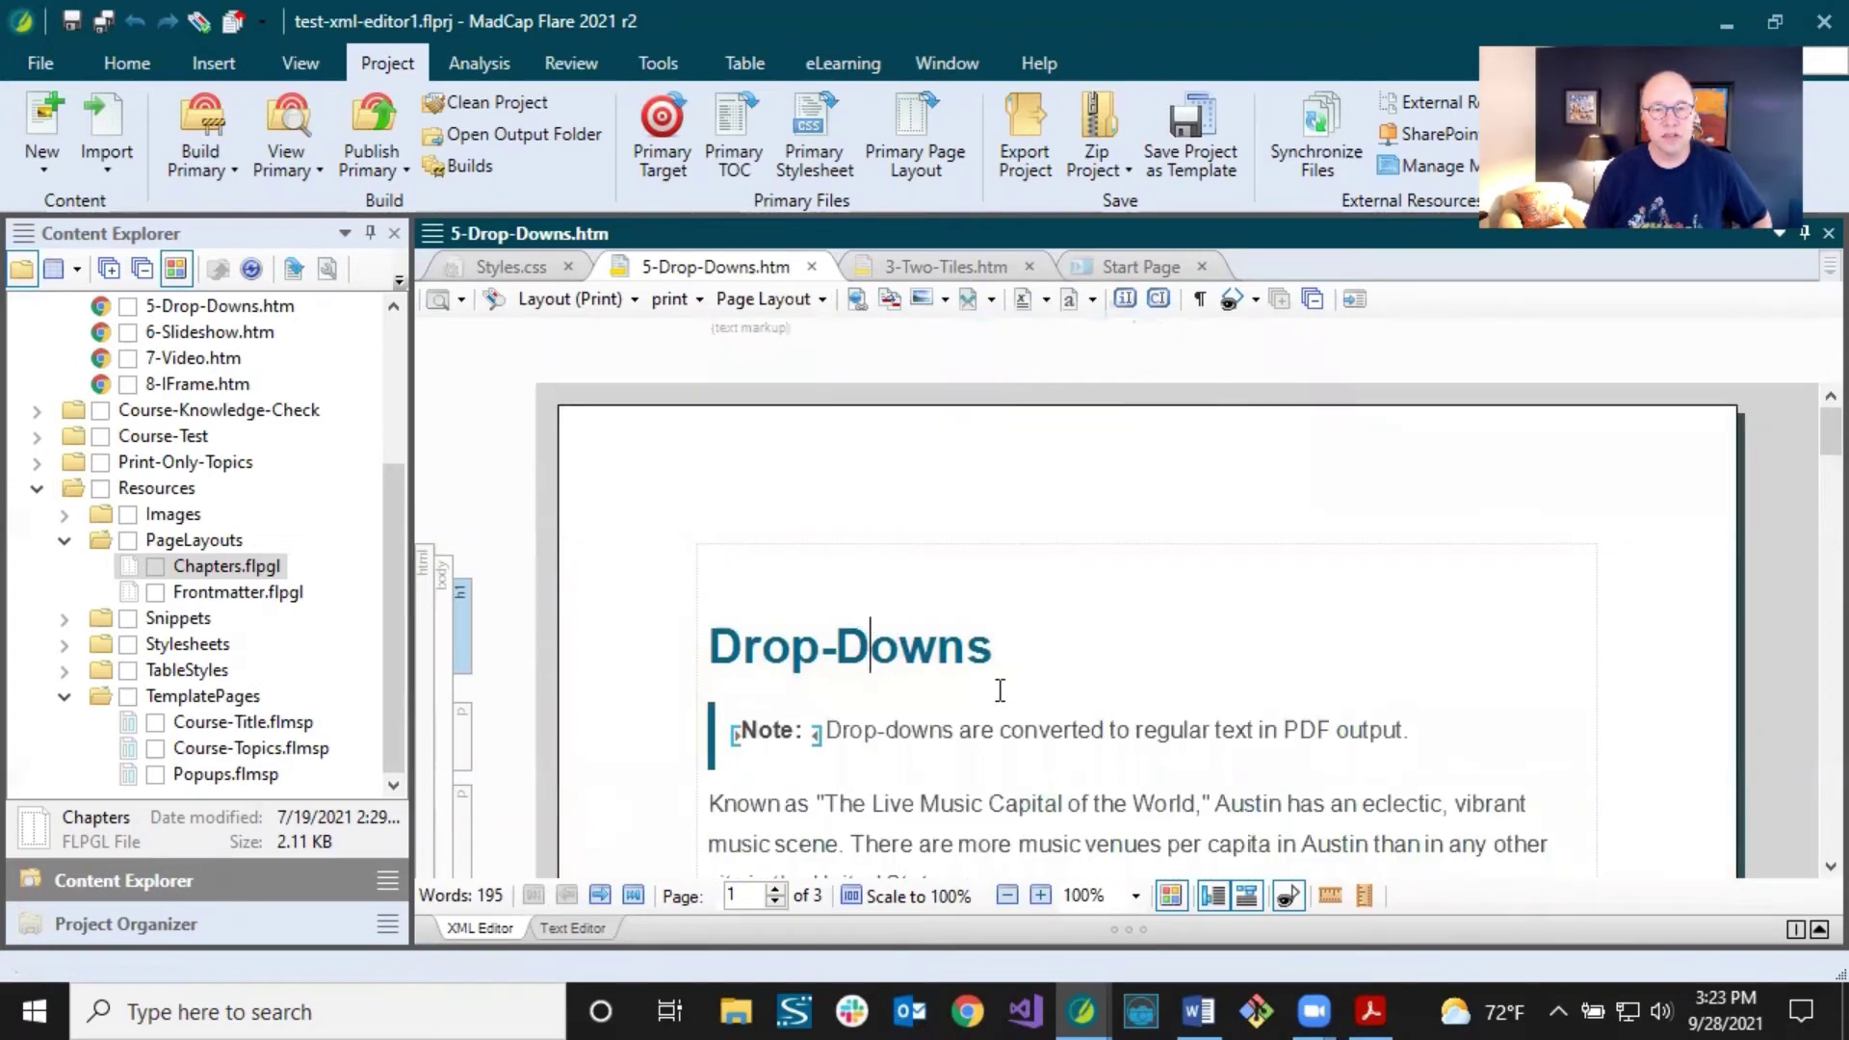
scroll(999, 690, down, 3)
scroll(999, 690, down, 5)
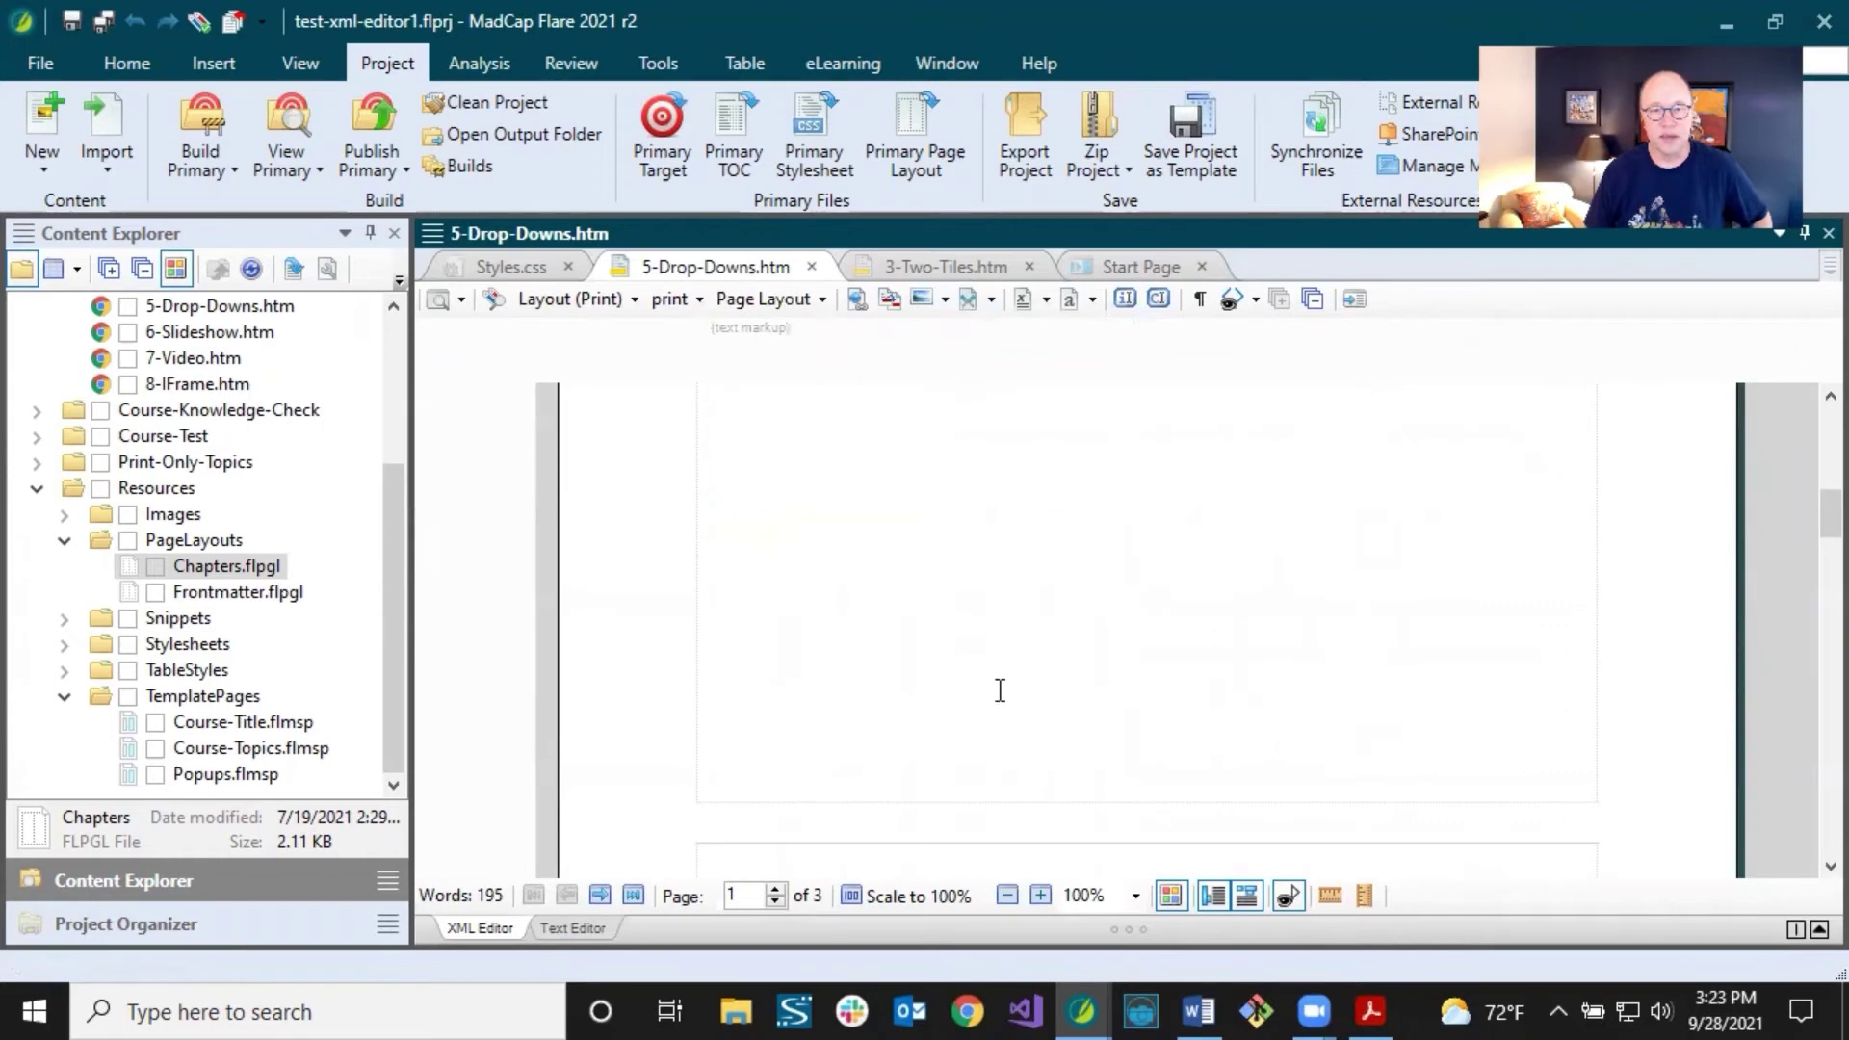
scroll(1010, 680, up, 10)
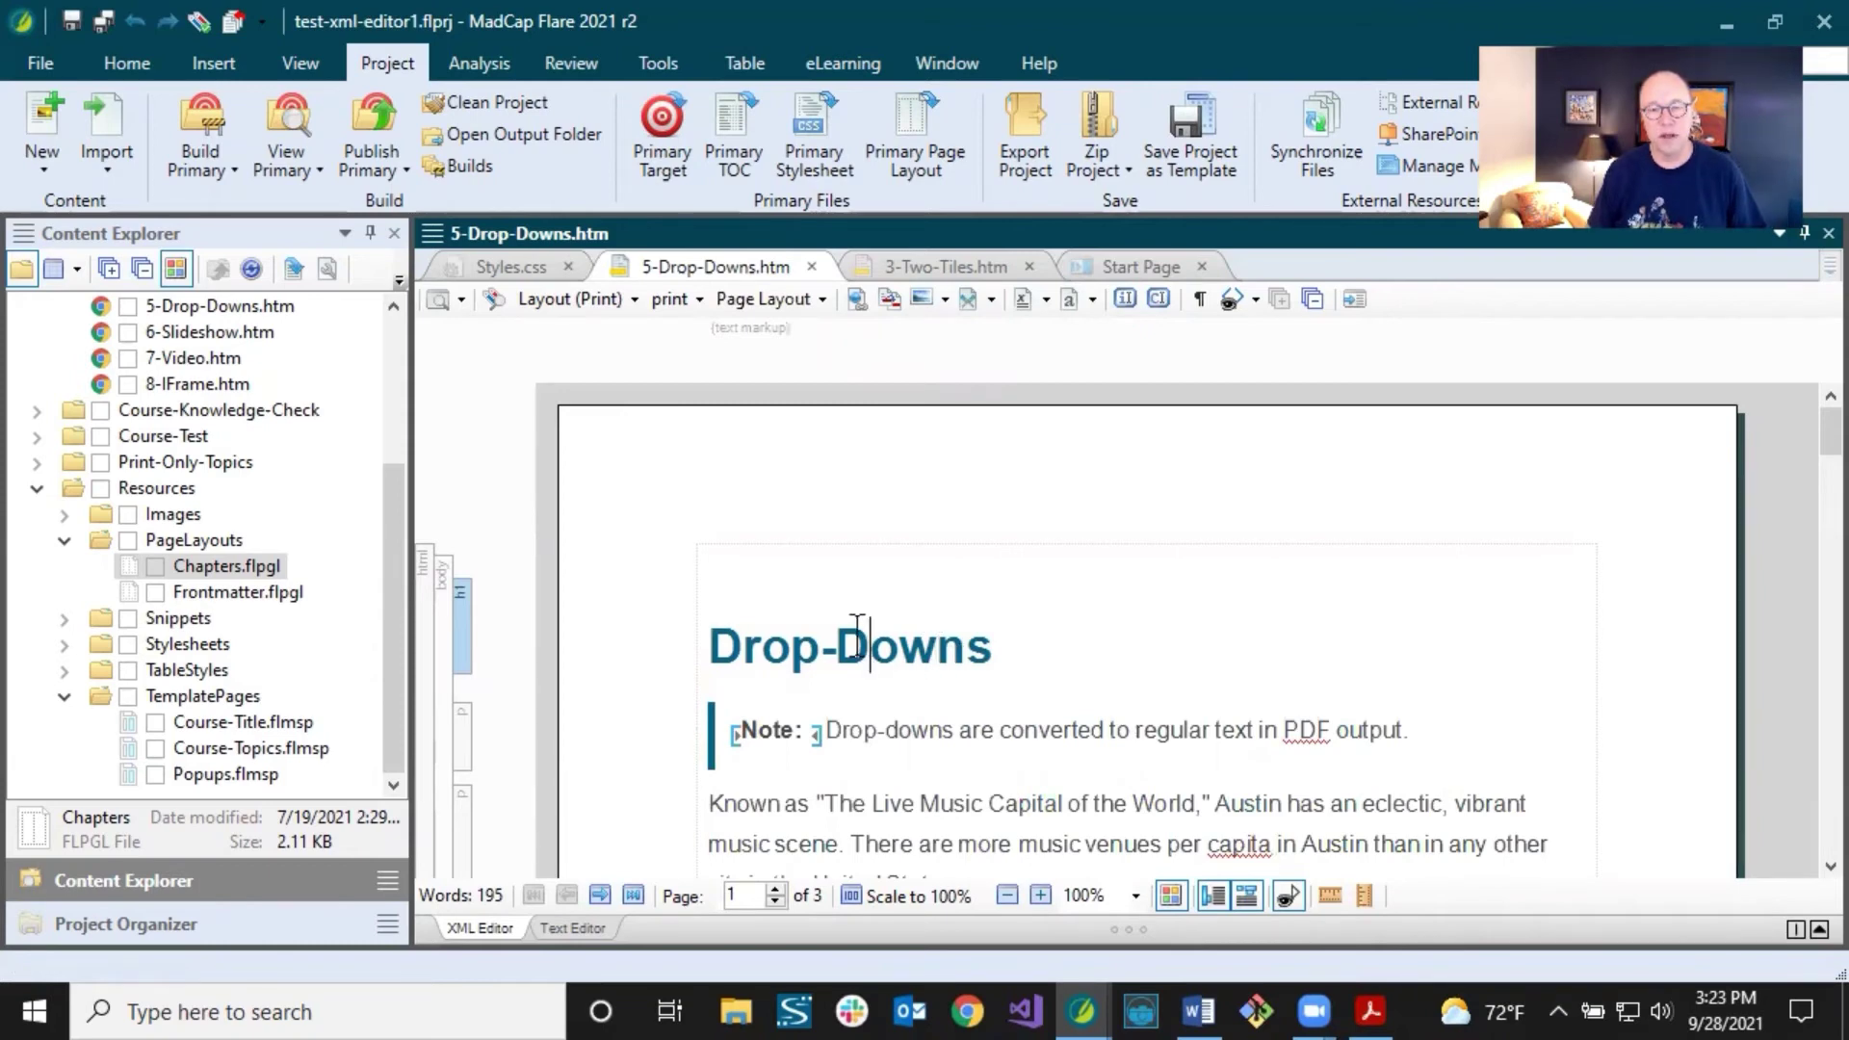
drag(763, 647, 961, 648)
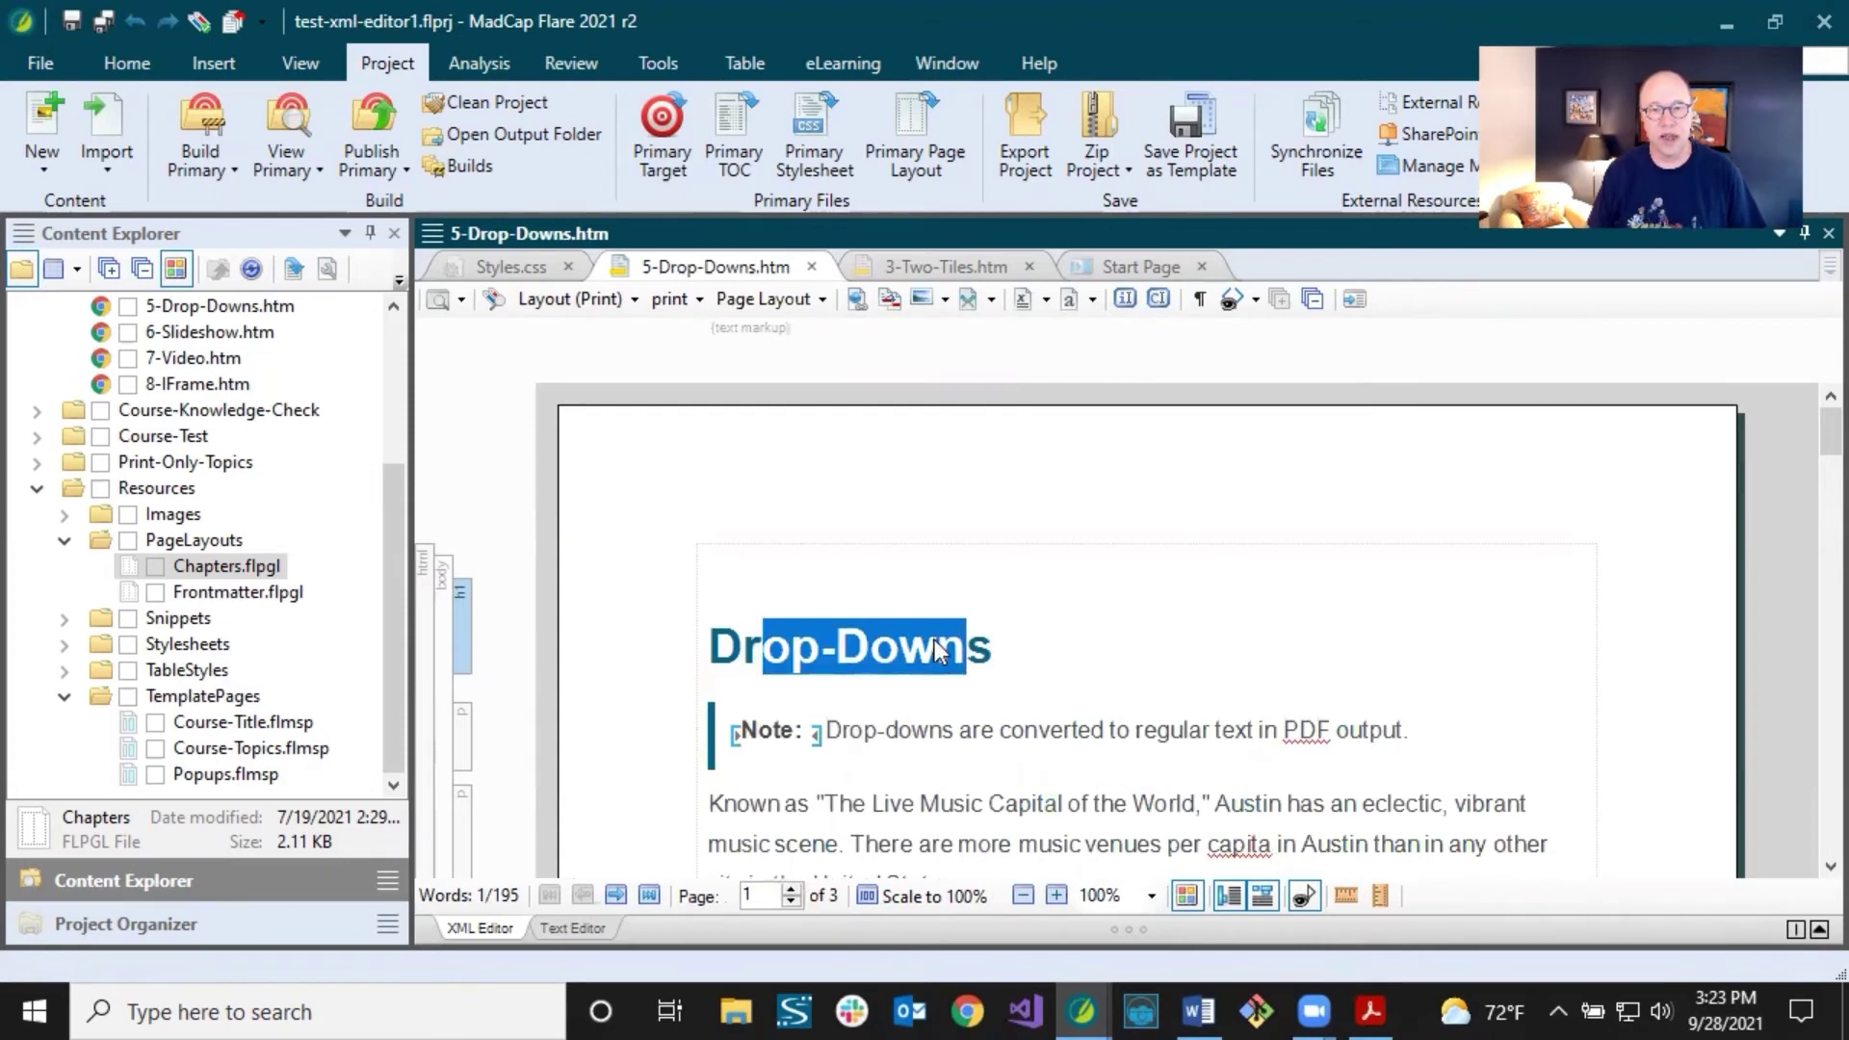
click(939, 647)
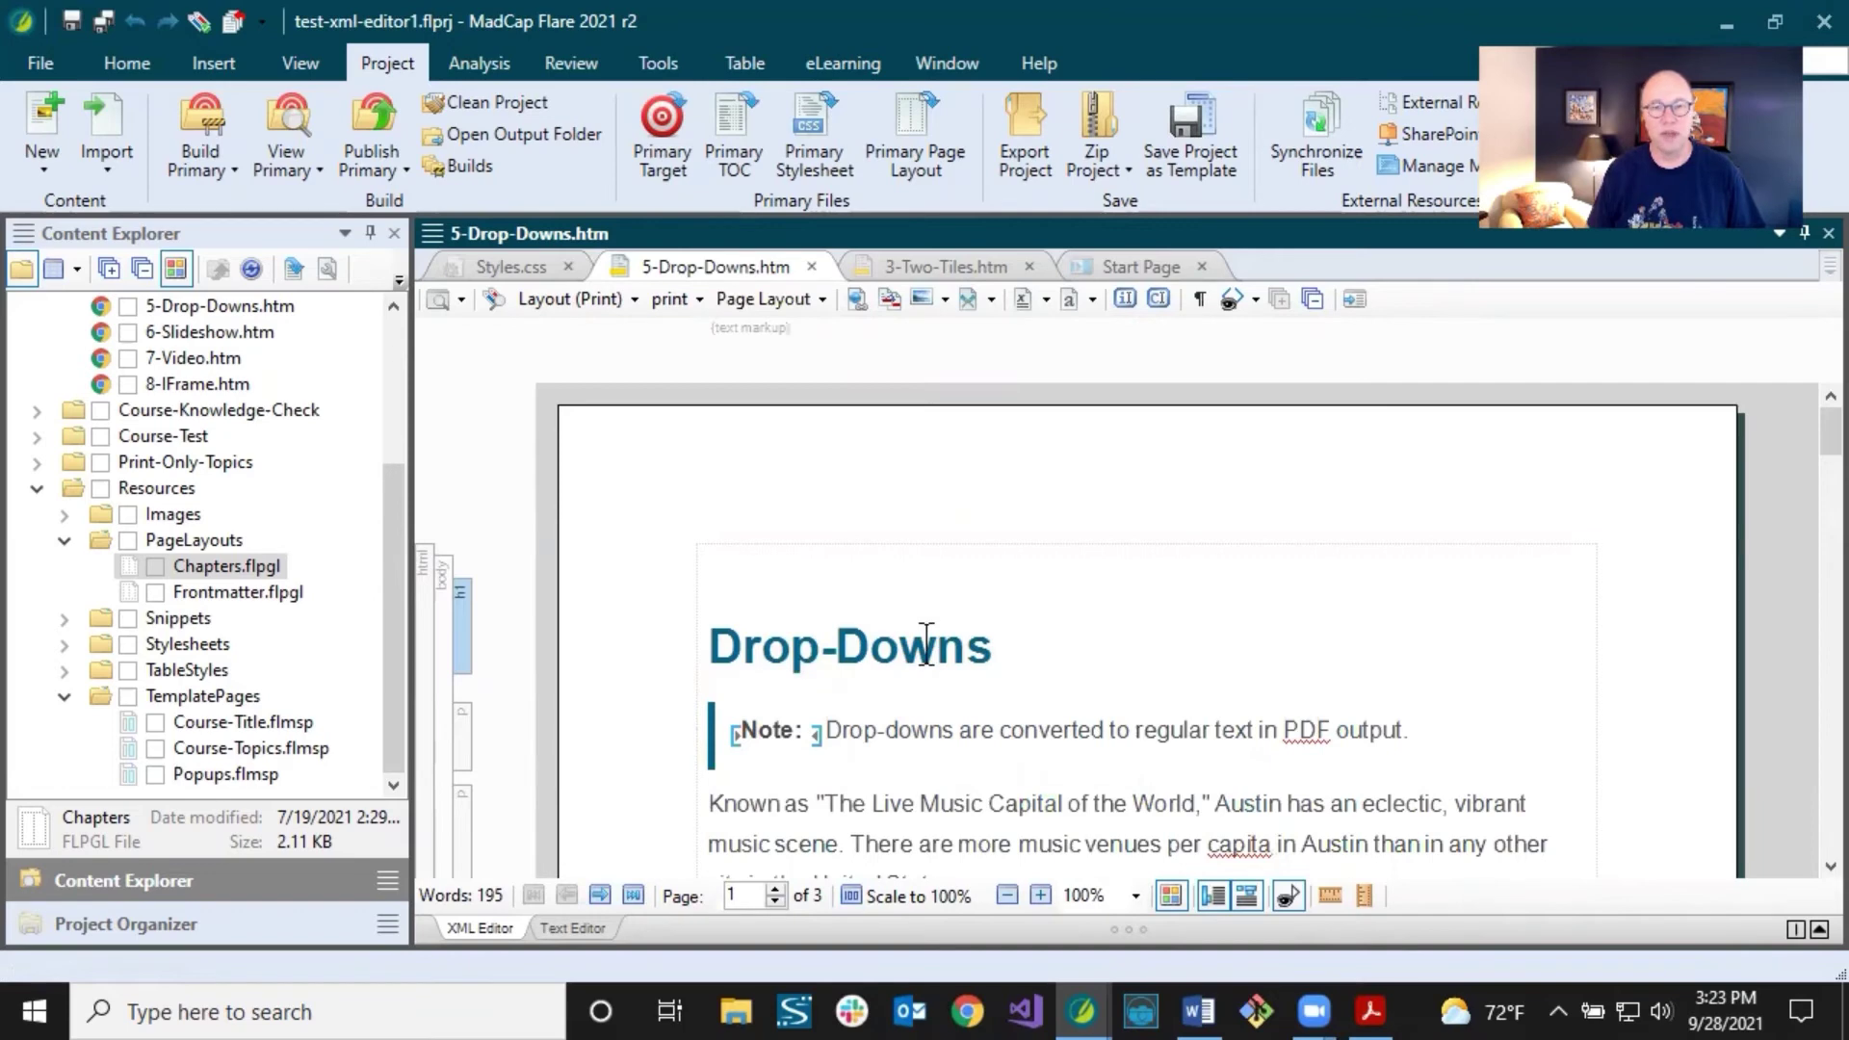
click(901, 646)
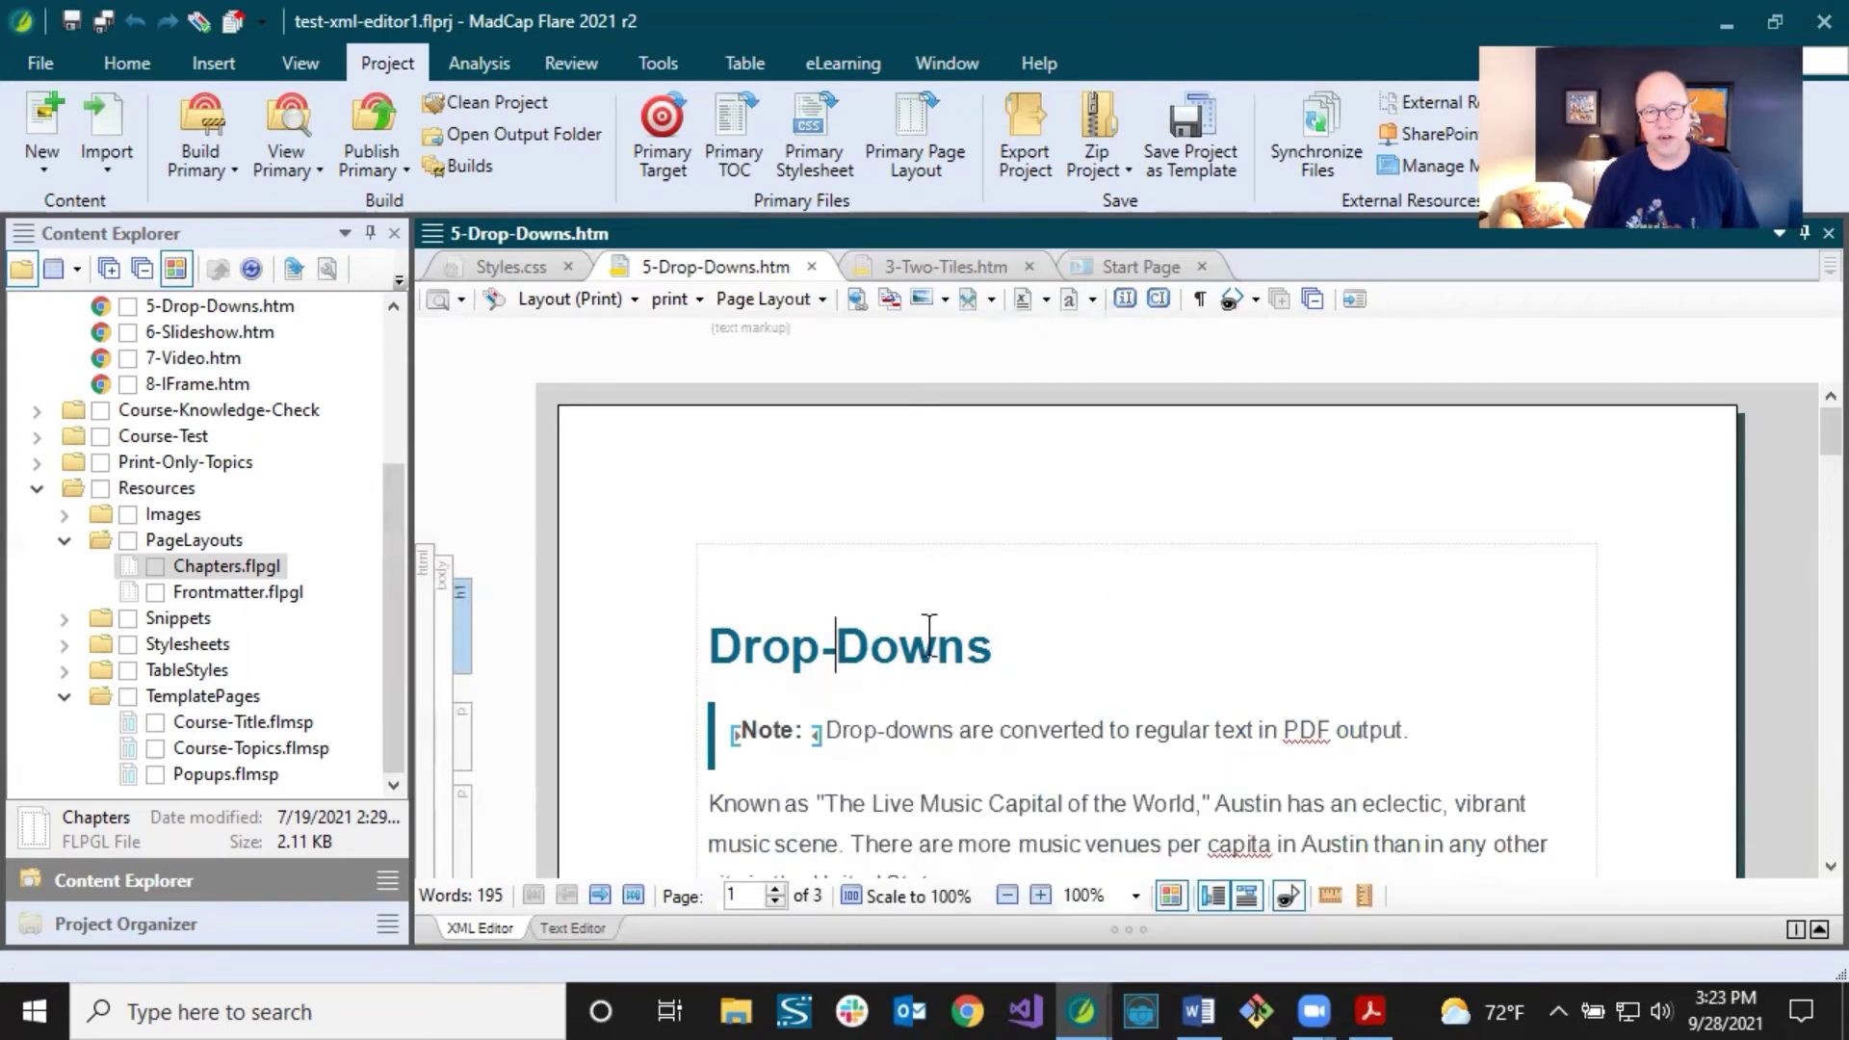
Switch to the test-xml-editor3.flprj project window and narrow the Content Explorer to give Front.htm more room.
mouse_move(1087, 1007)
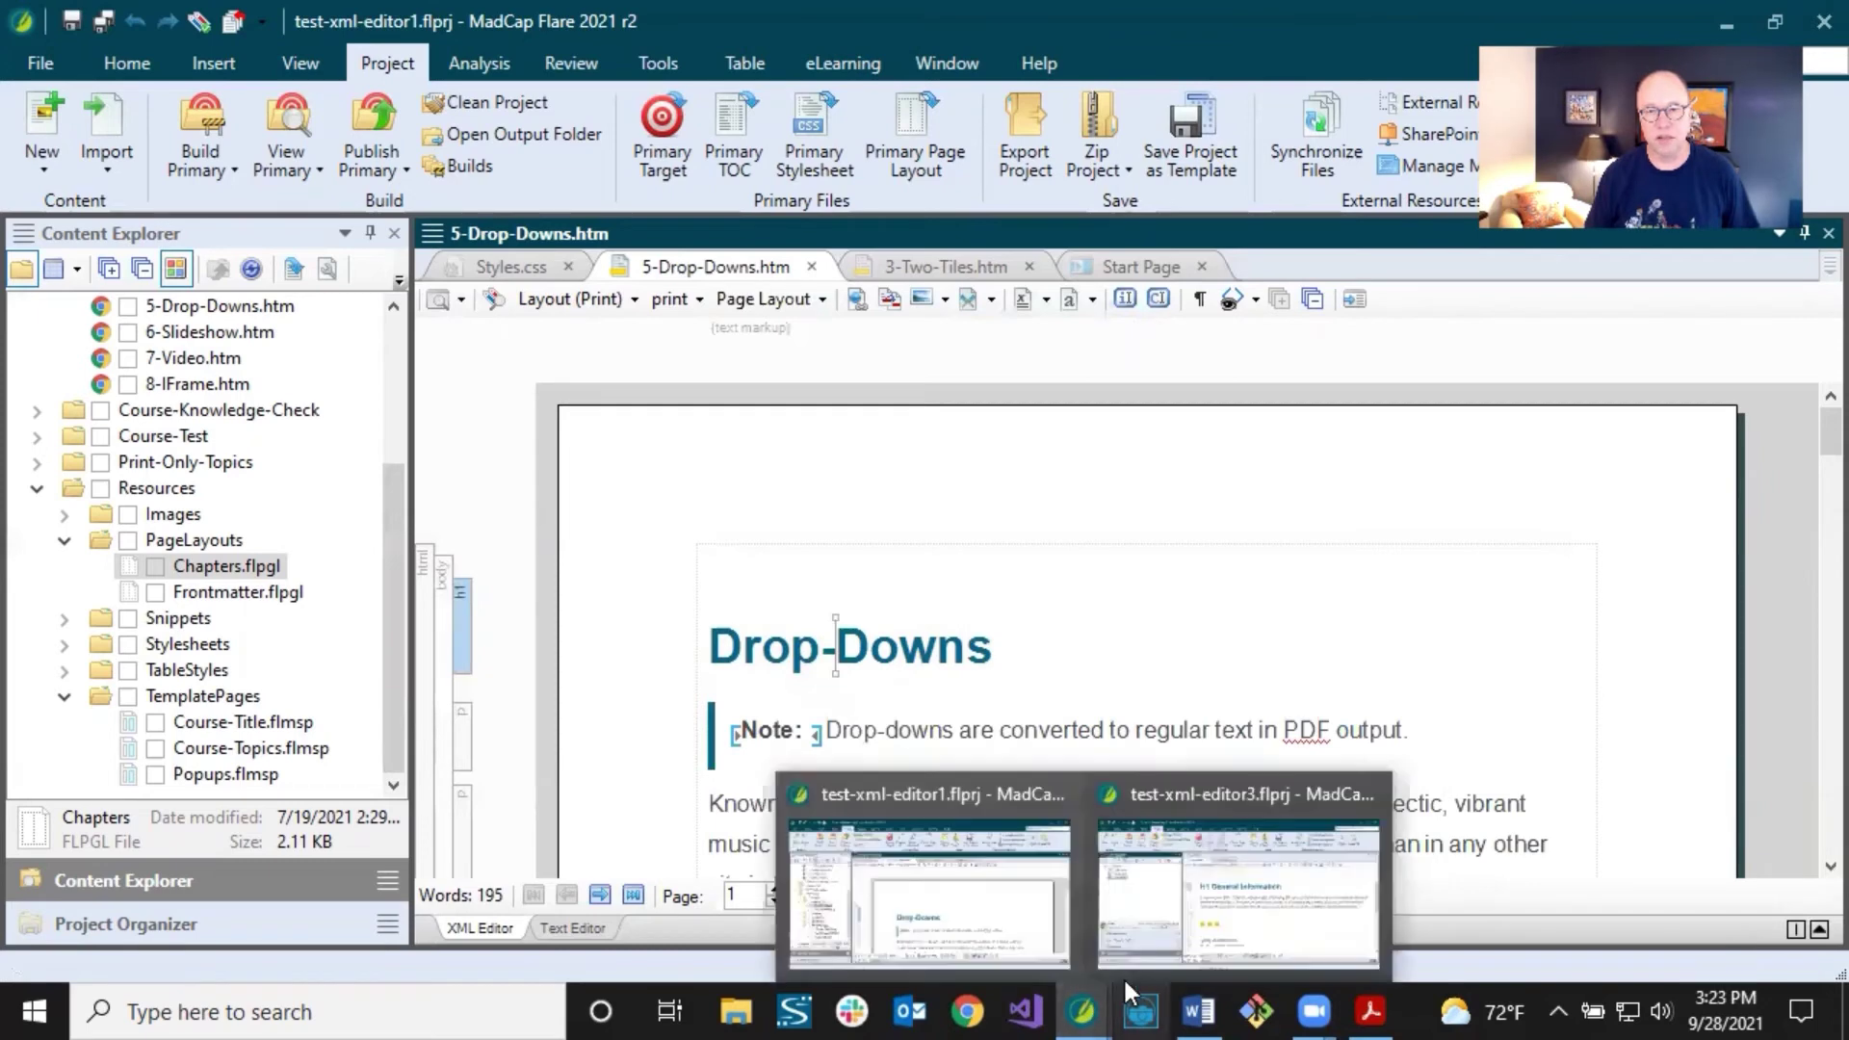
click(1177, 909)
click(841, 445)
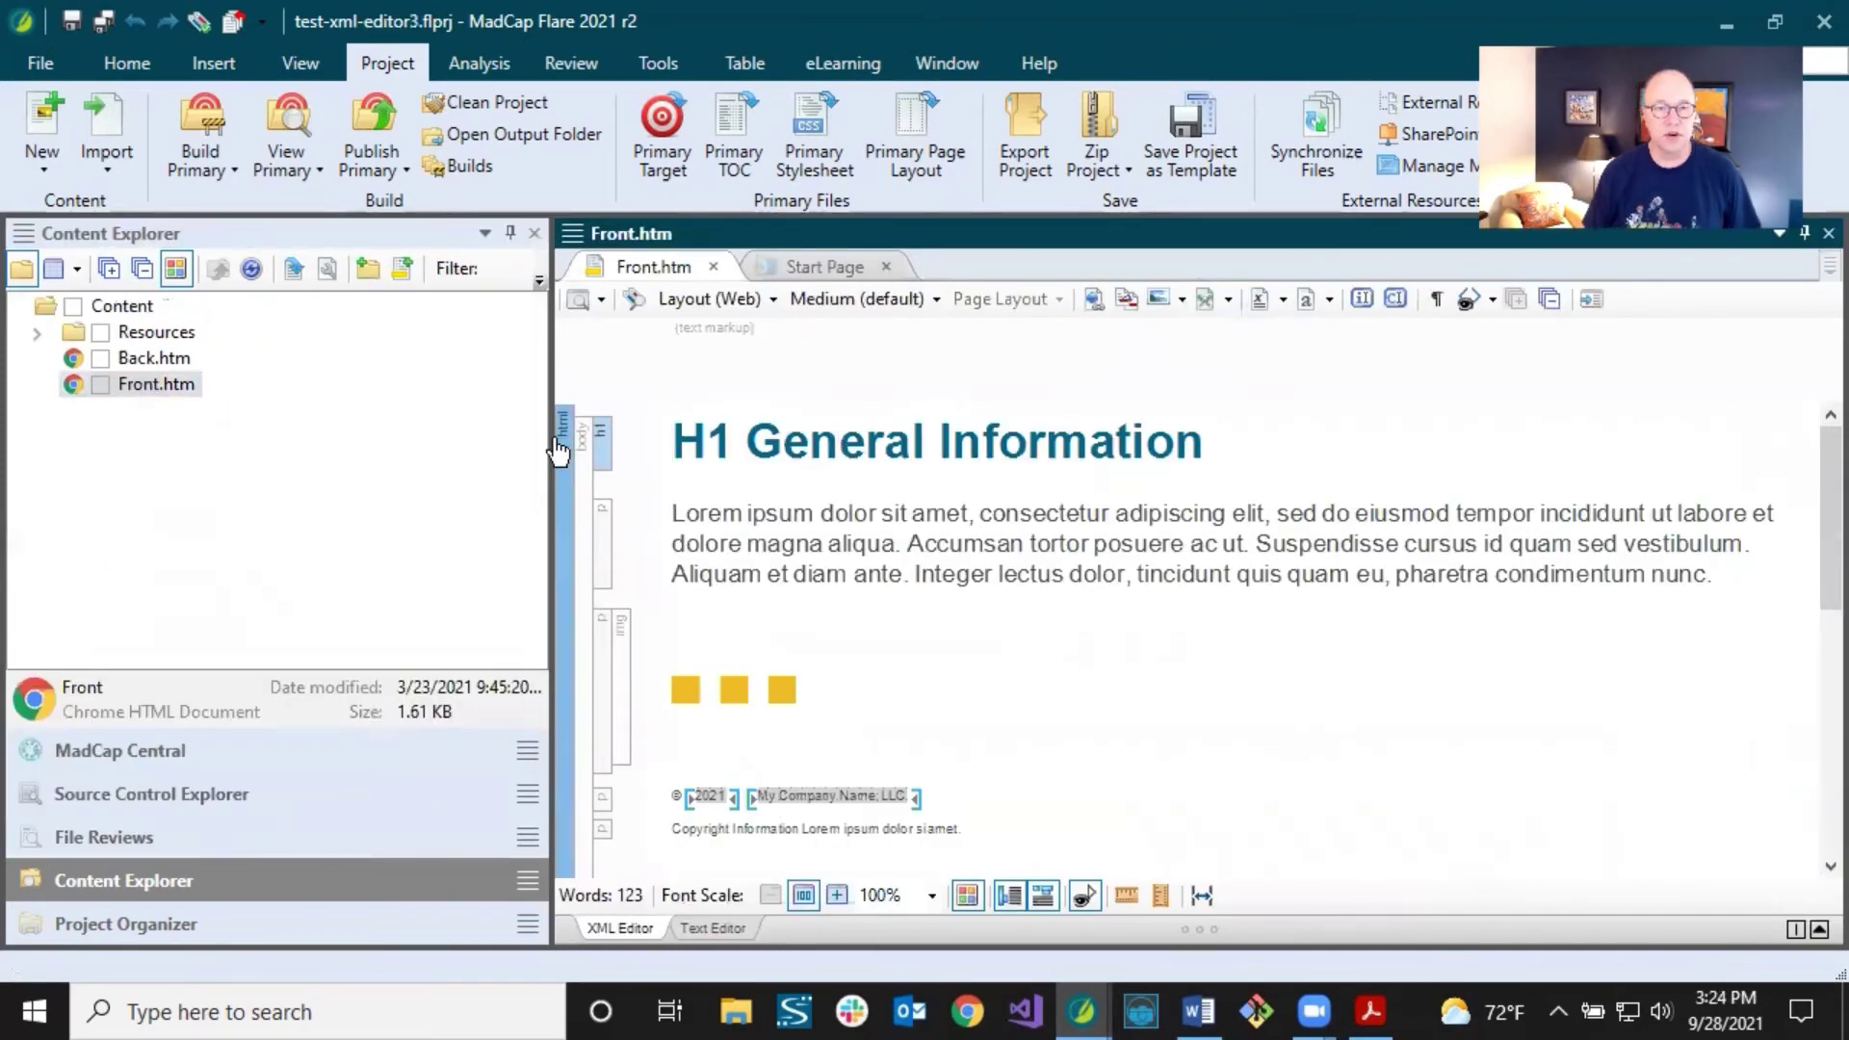
drag(552, 428, 426, 430)
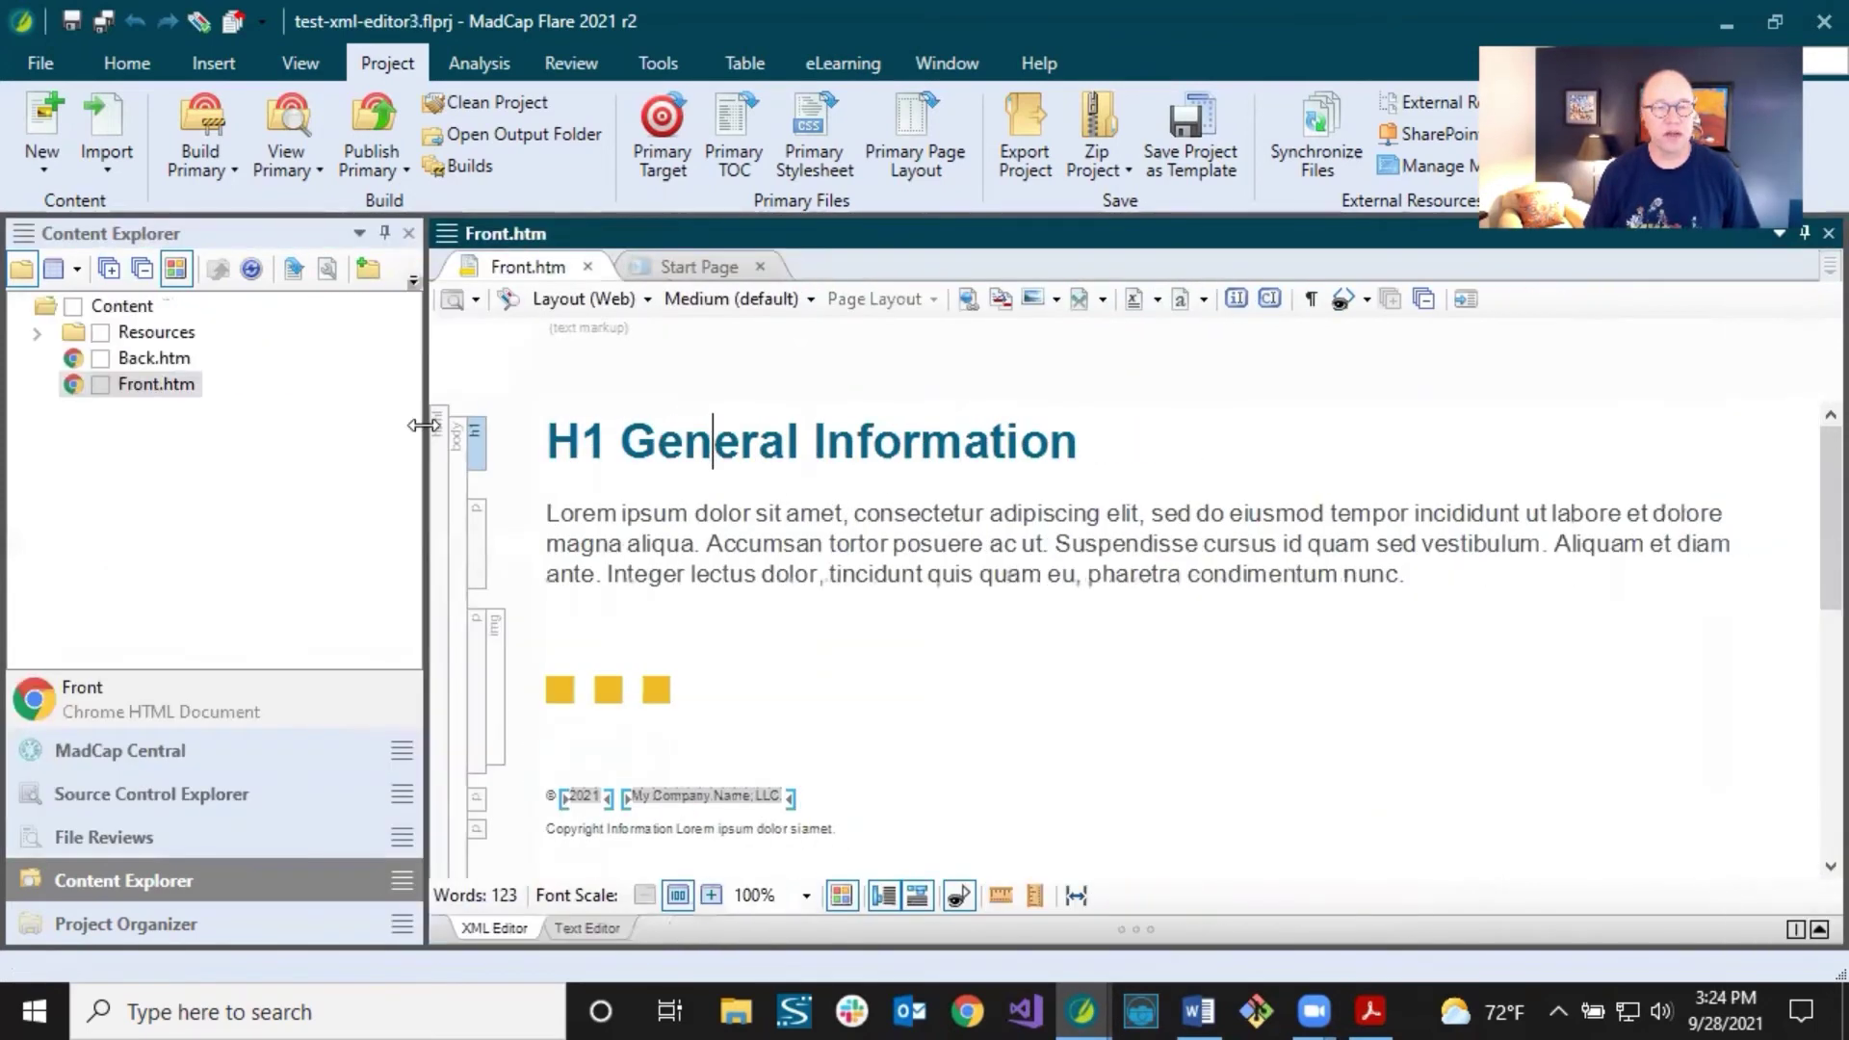
Open the primary target's PDF output and examine both pages of the Product Foldout.
click(281, 125)
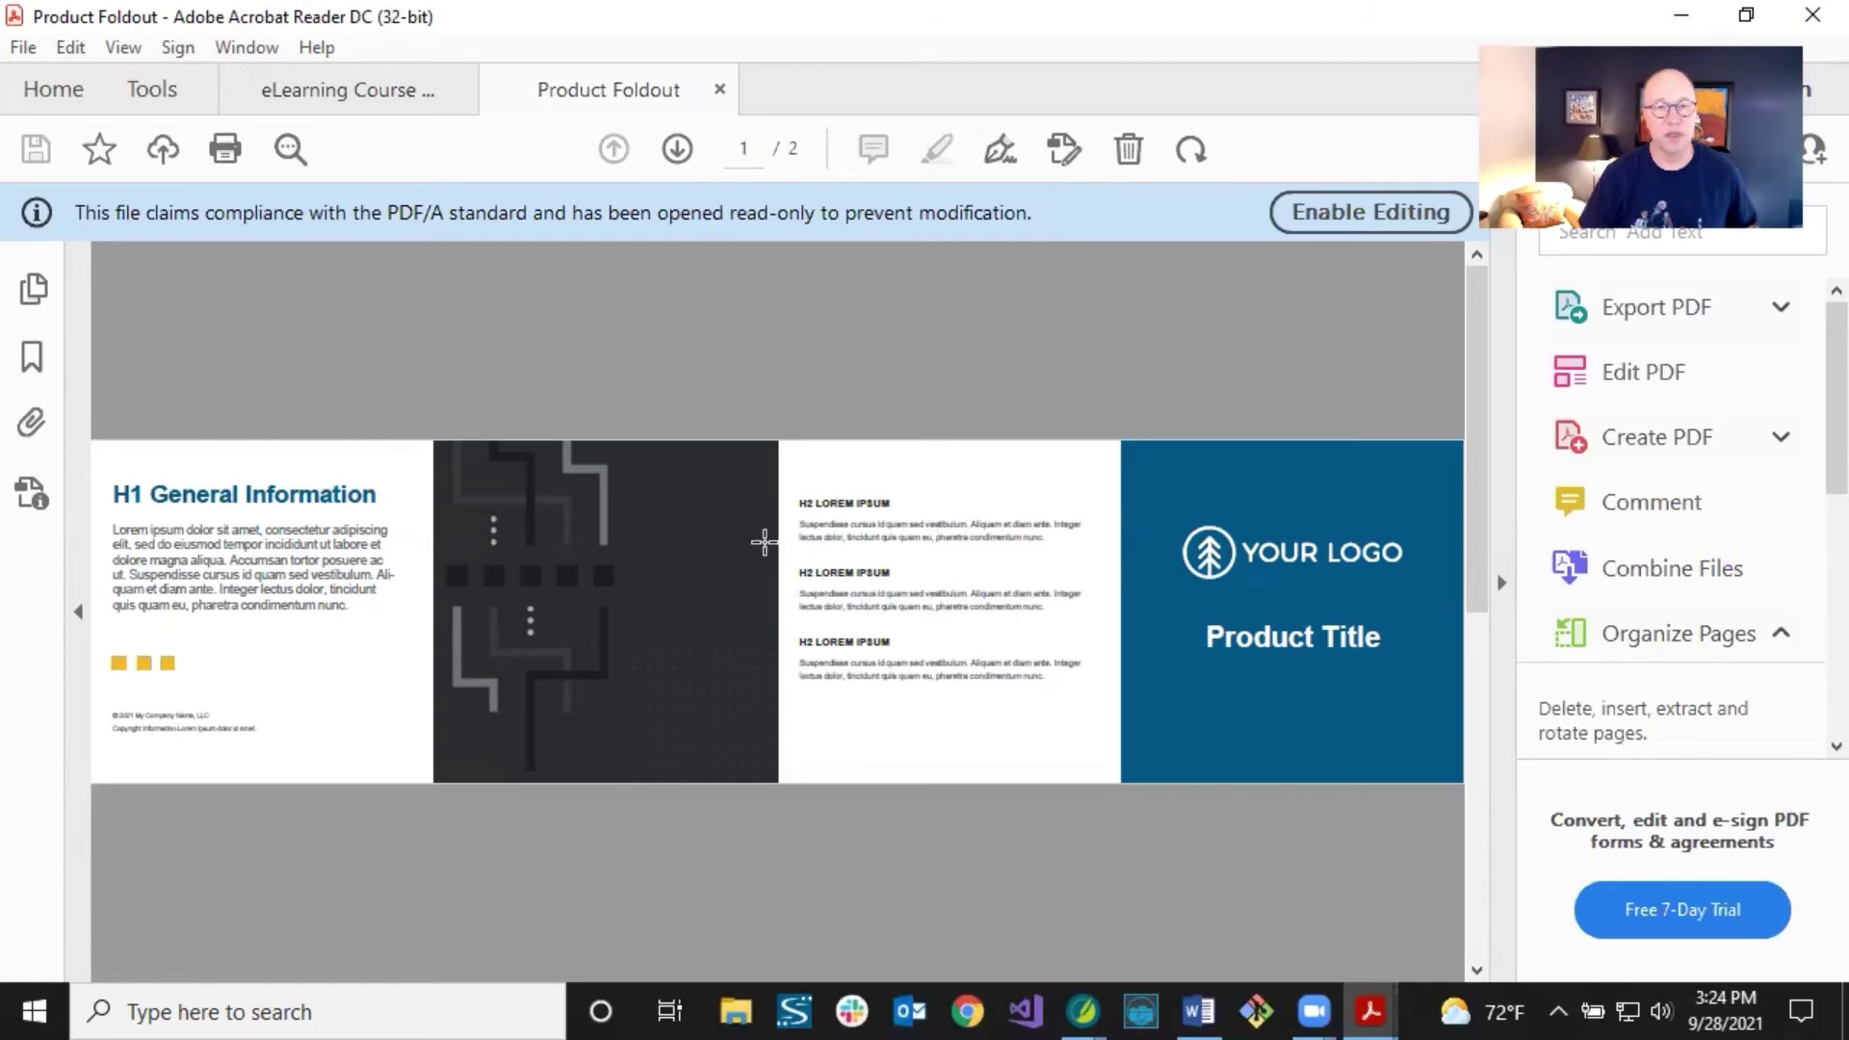
scroll(453, 576, down, 2)
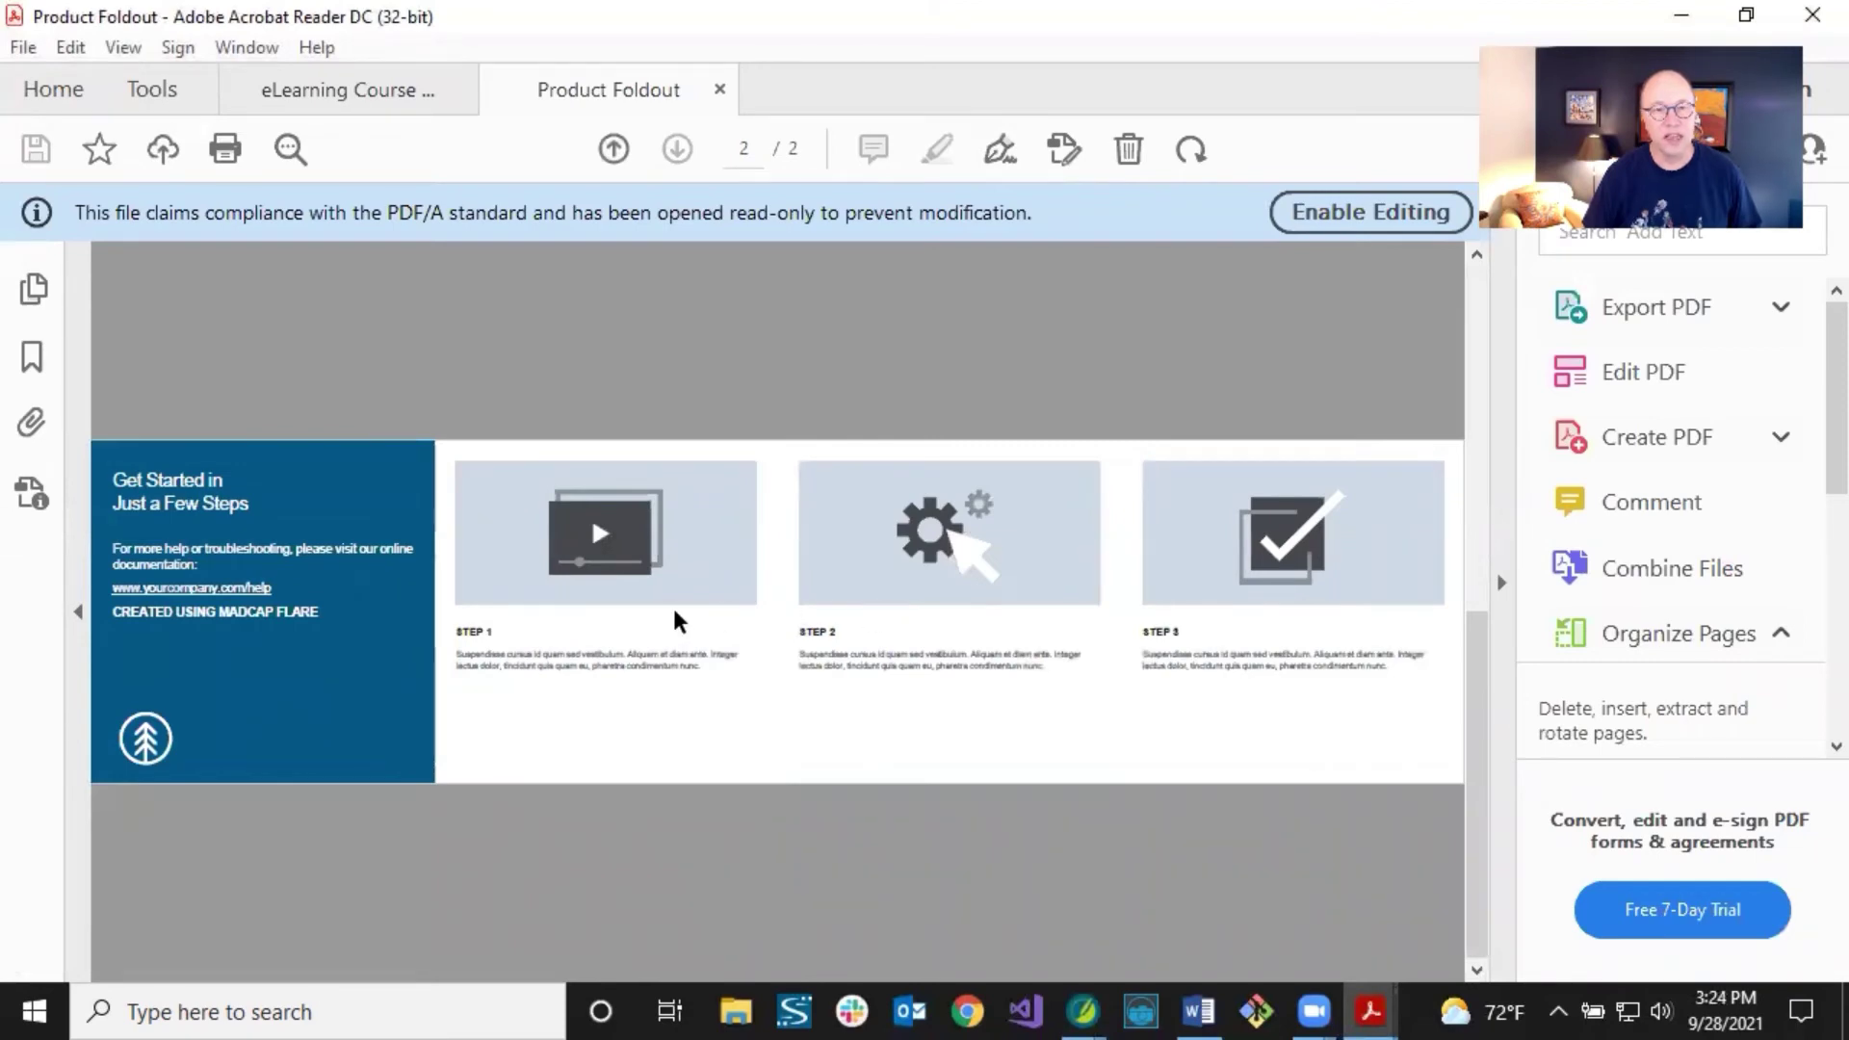
scroll(677, 621, up, 2)
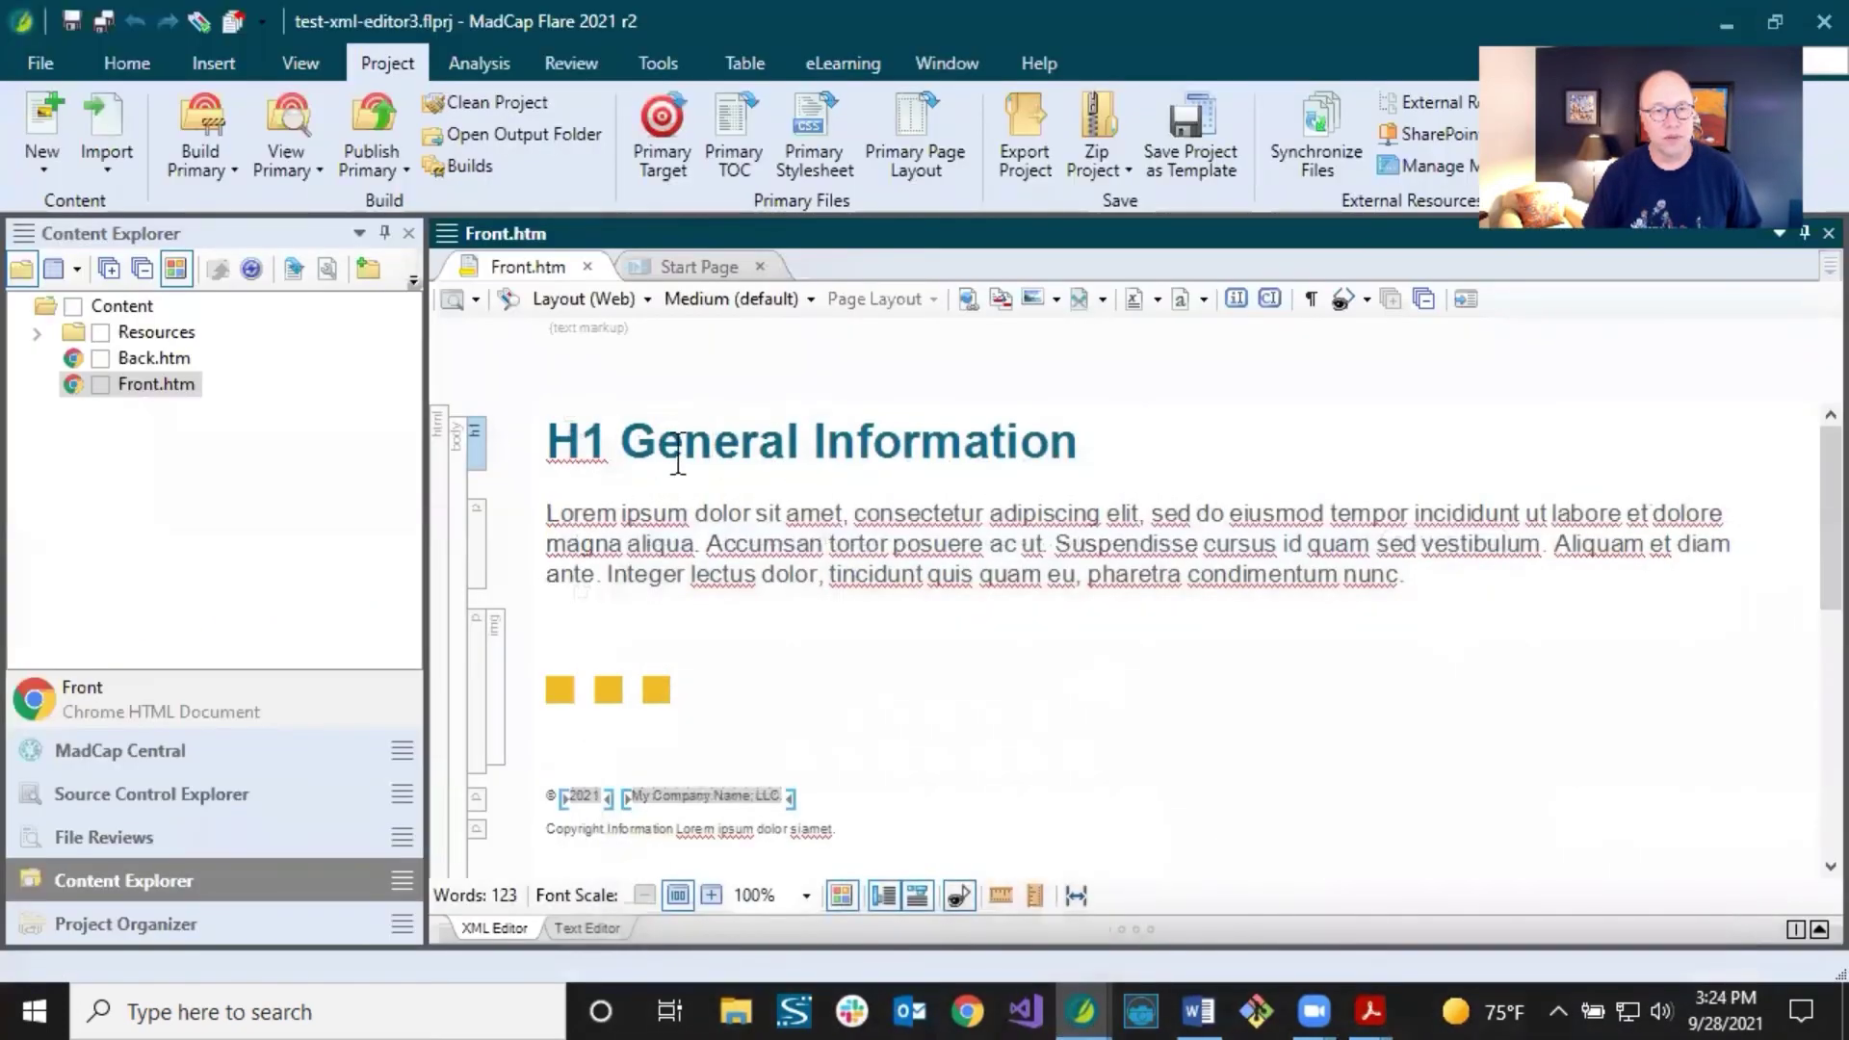
Back in MadCap Flare, review Front.htm in web layout, display it in Print Layout and look over the foldout page.
scroll(689, 452, down, 6)
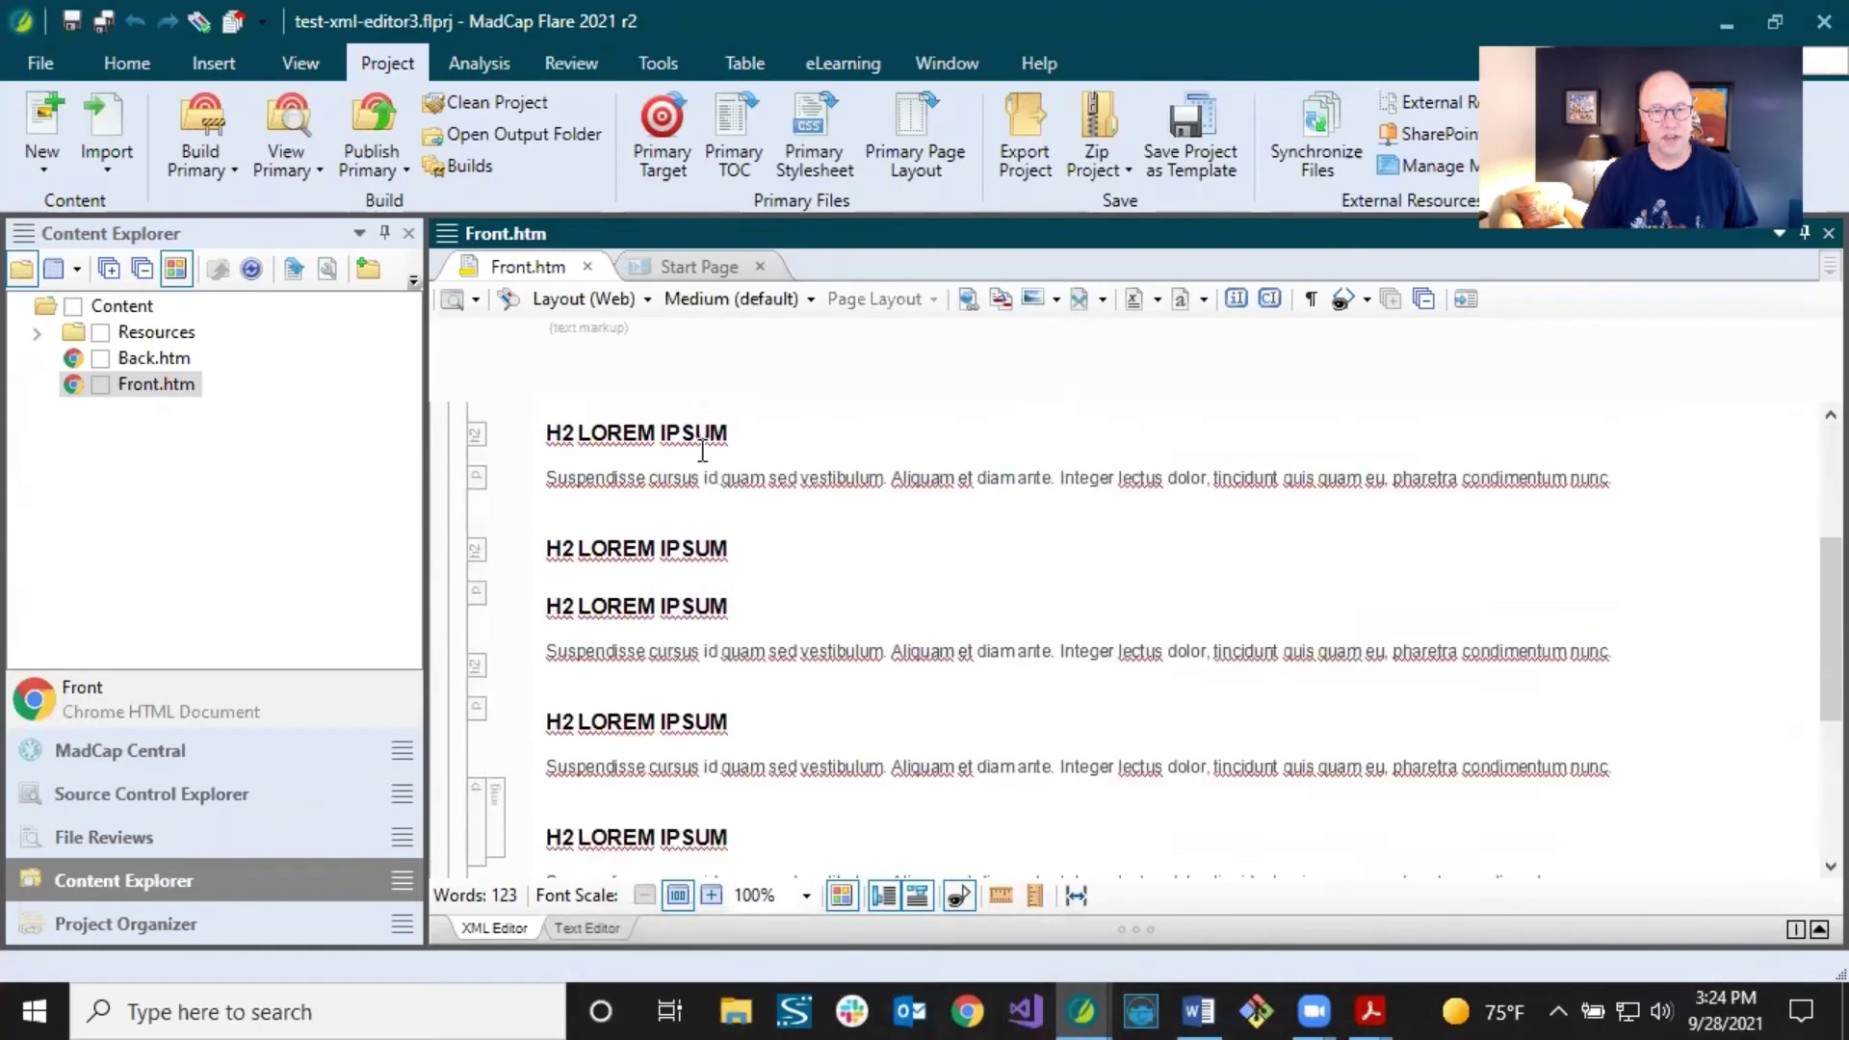
scroll(703, 450, up, 6)
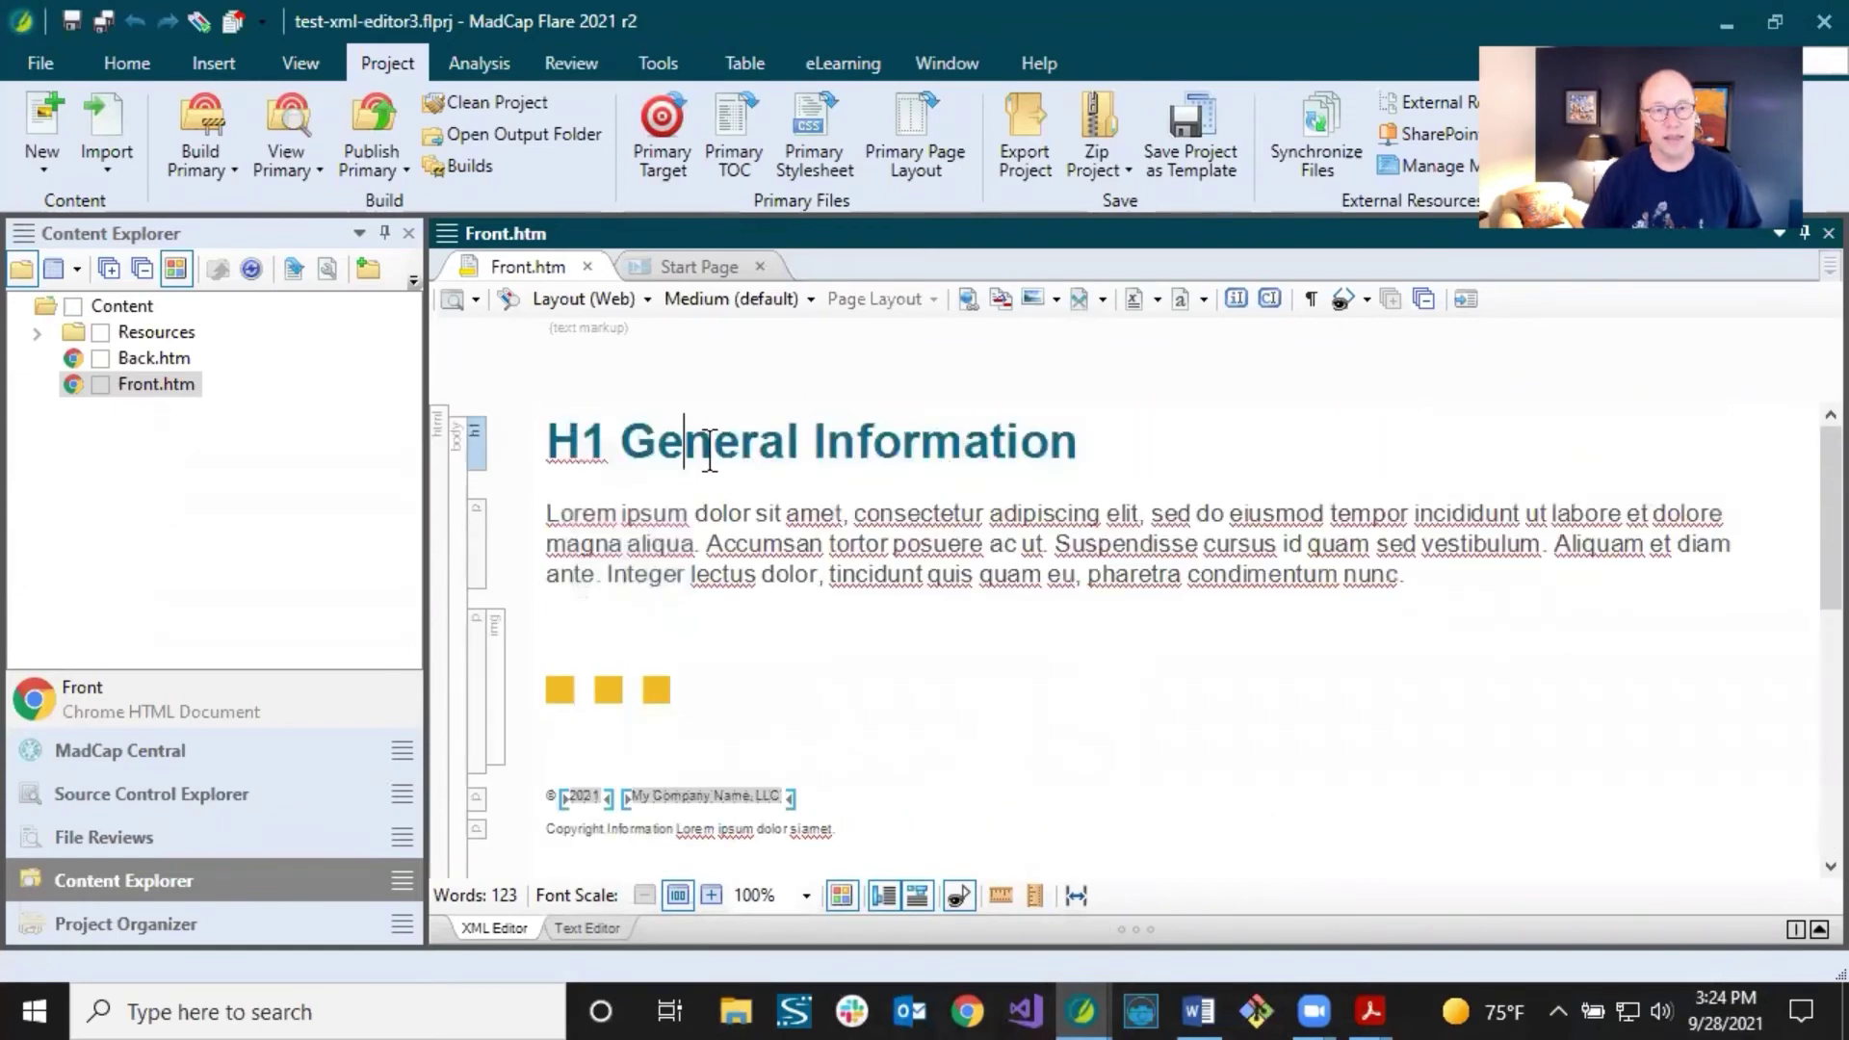
click(621, 302)
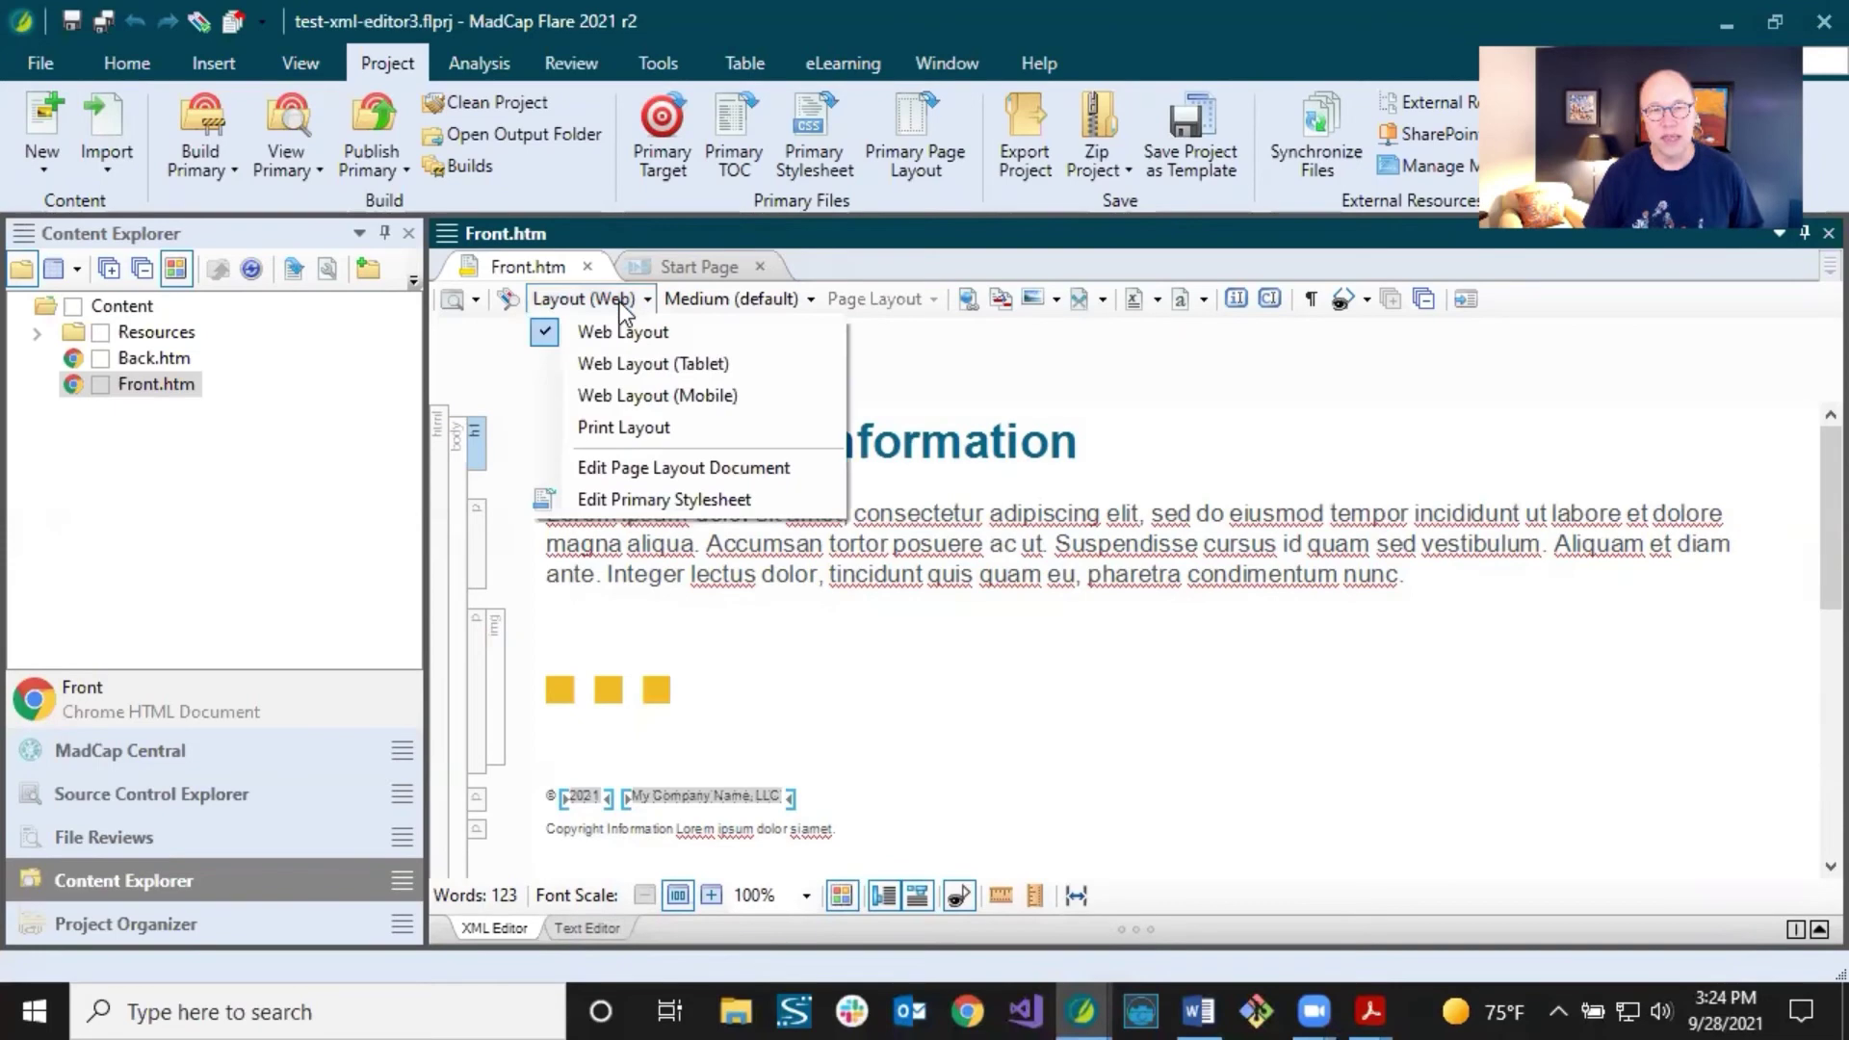
click(621, 430)
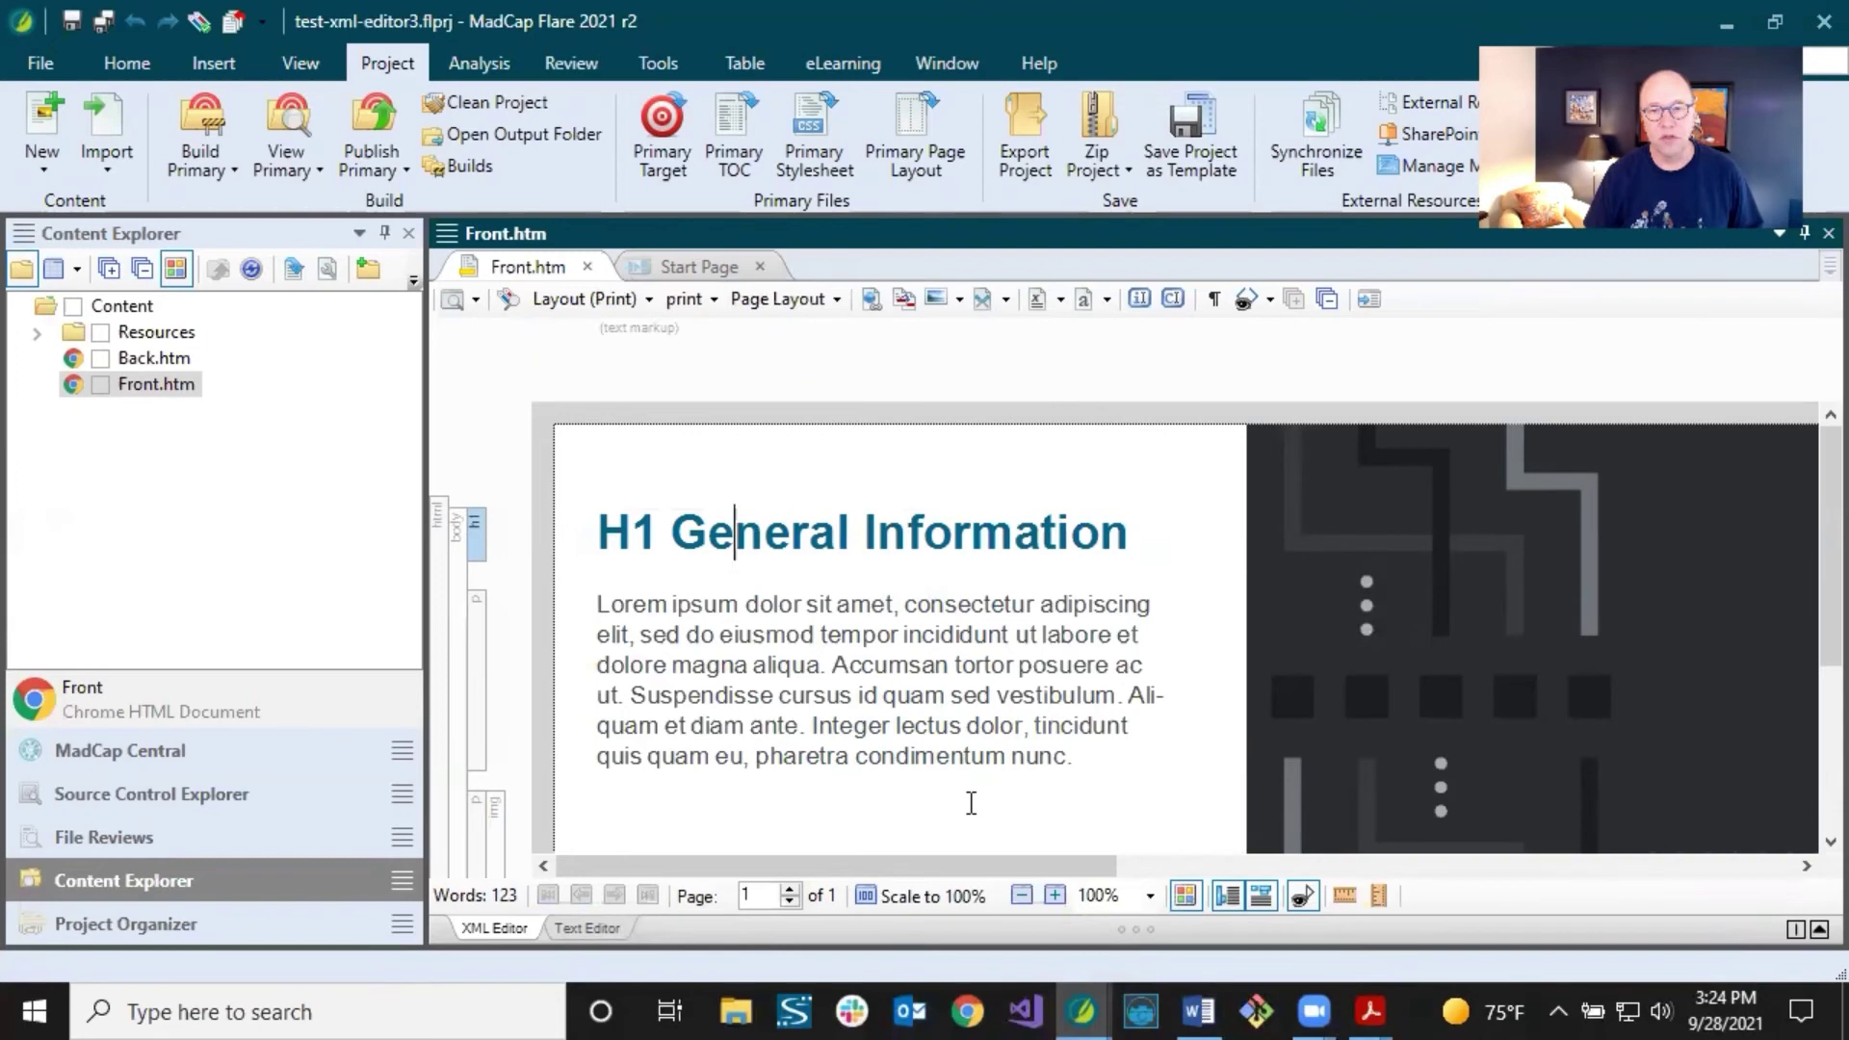
mouse_move(805, 866)
mouse_down()
mouse_move(1252, 905)
mouse_move(782, 871)
mouse_up()
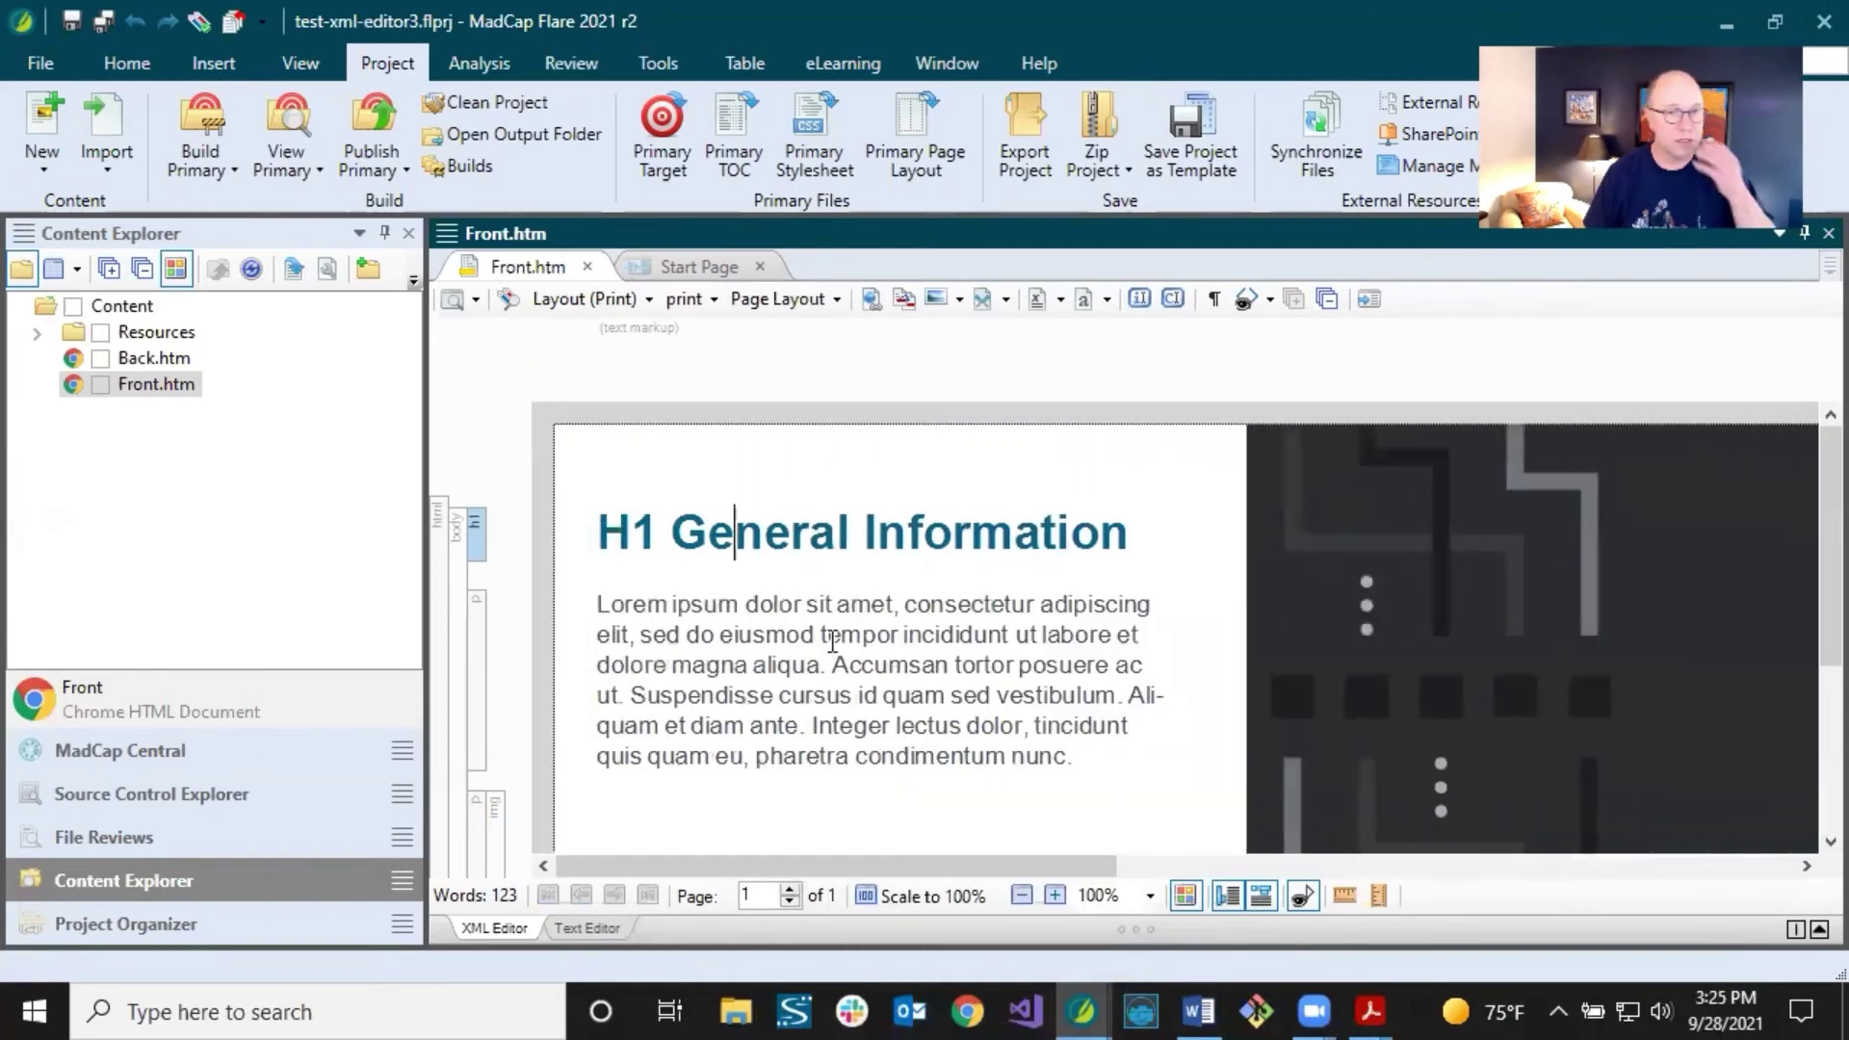
scroll(861, 641, down, 3)
scroll(861, 640, up, 3)
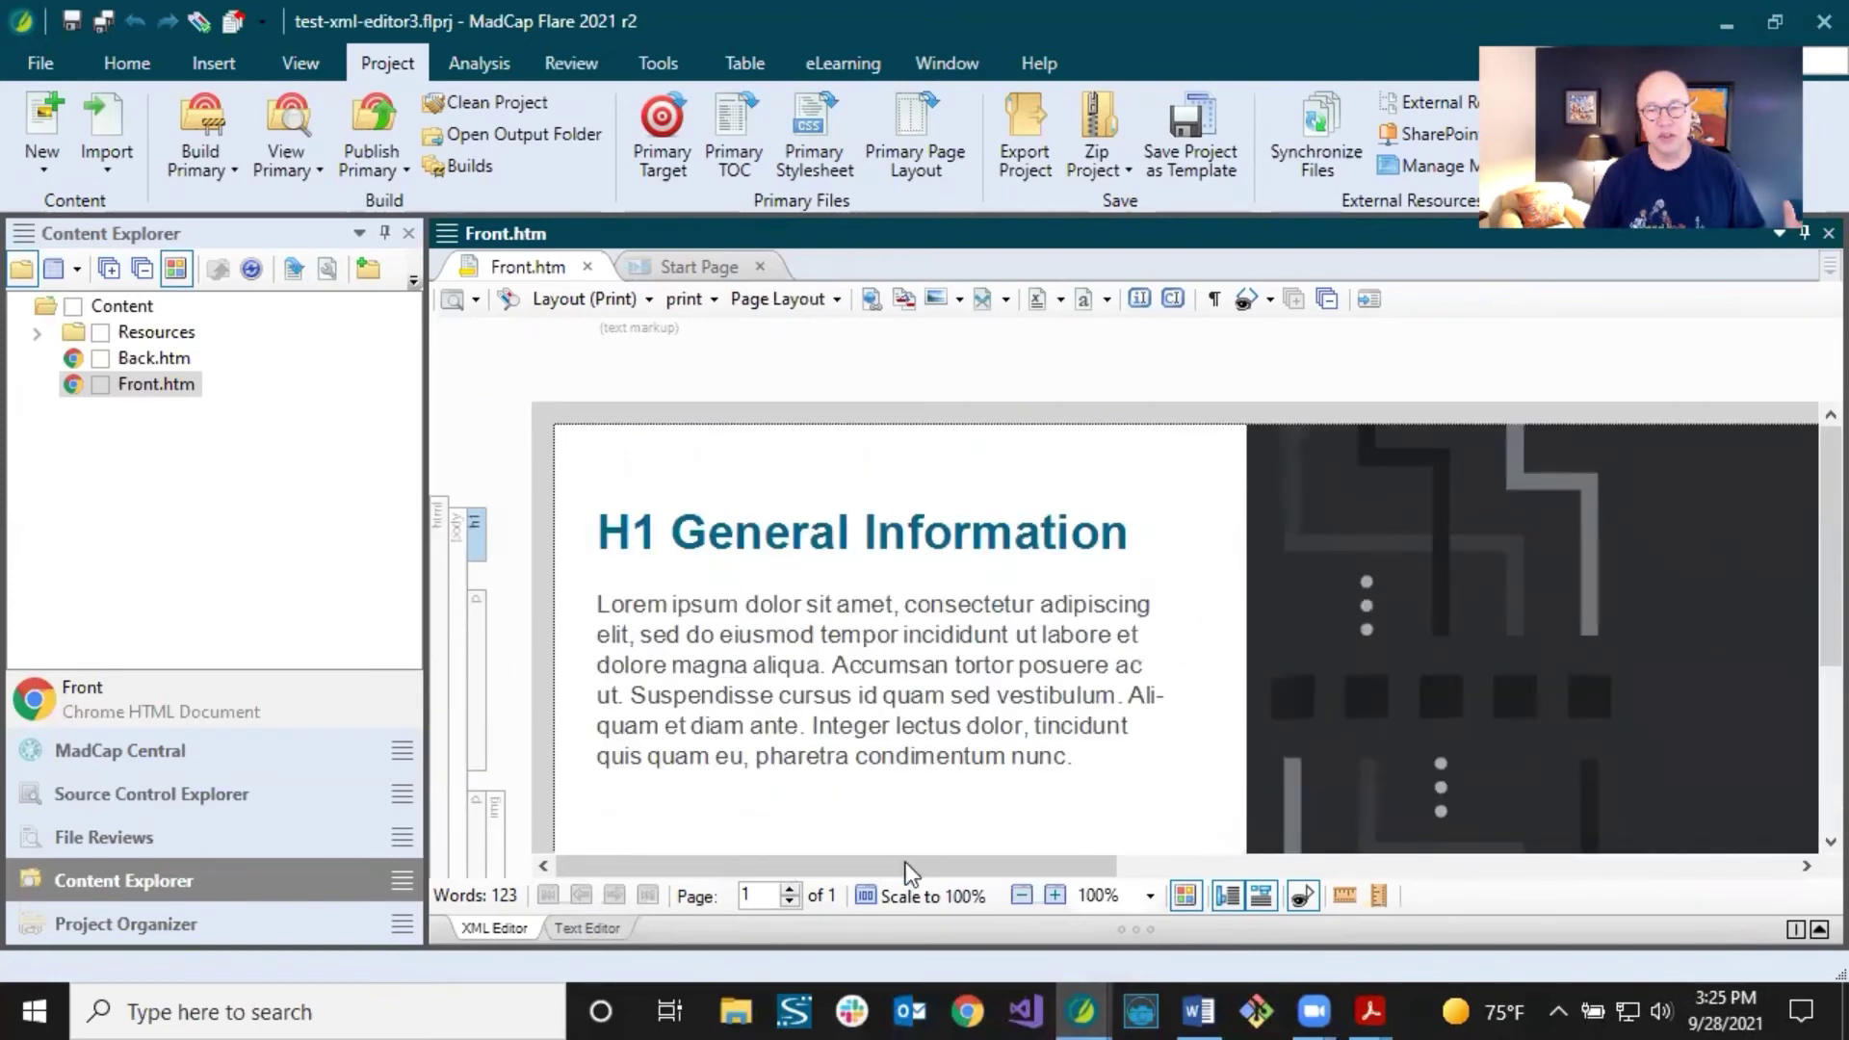
Return Front.htm from print view to Web Layout and place the cursor in its General Information heading.
drag(931, 872, 898, 853)
click(872, 602)
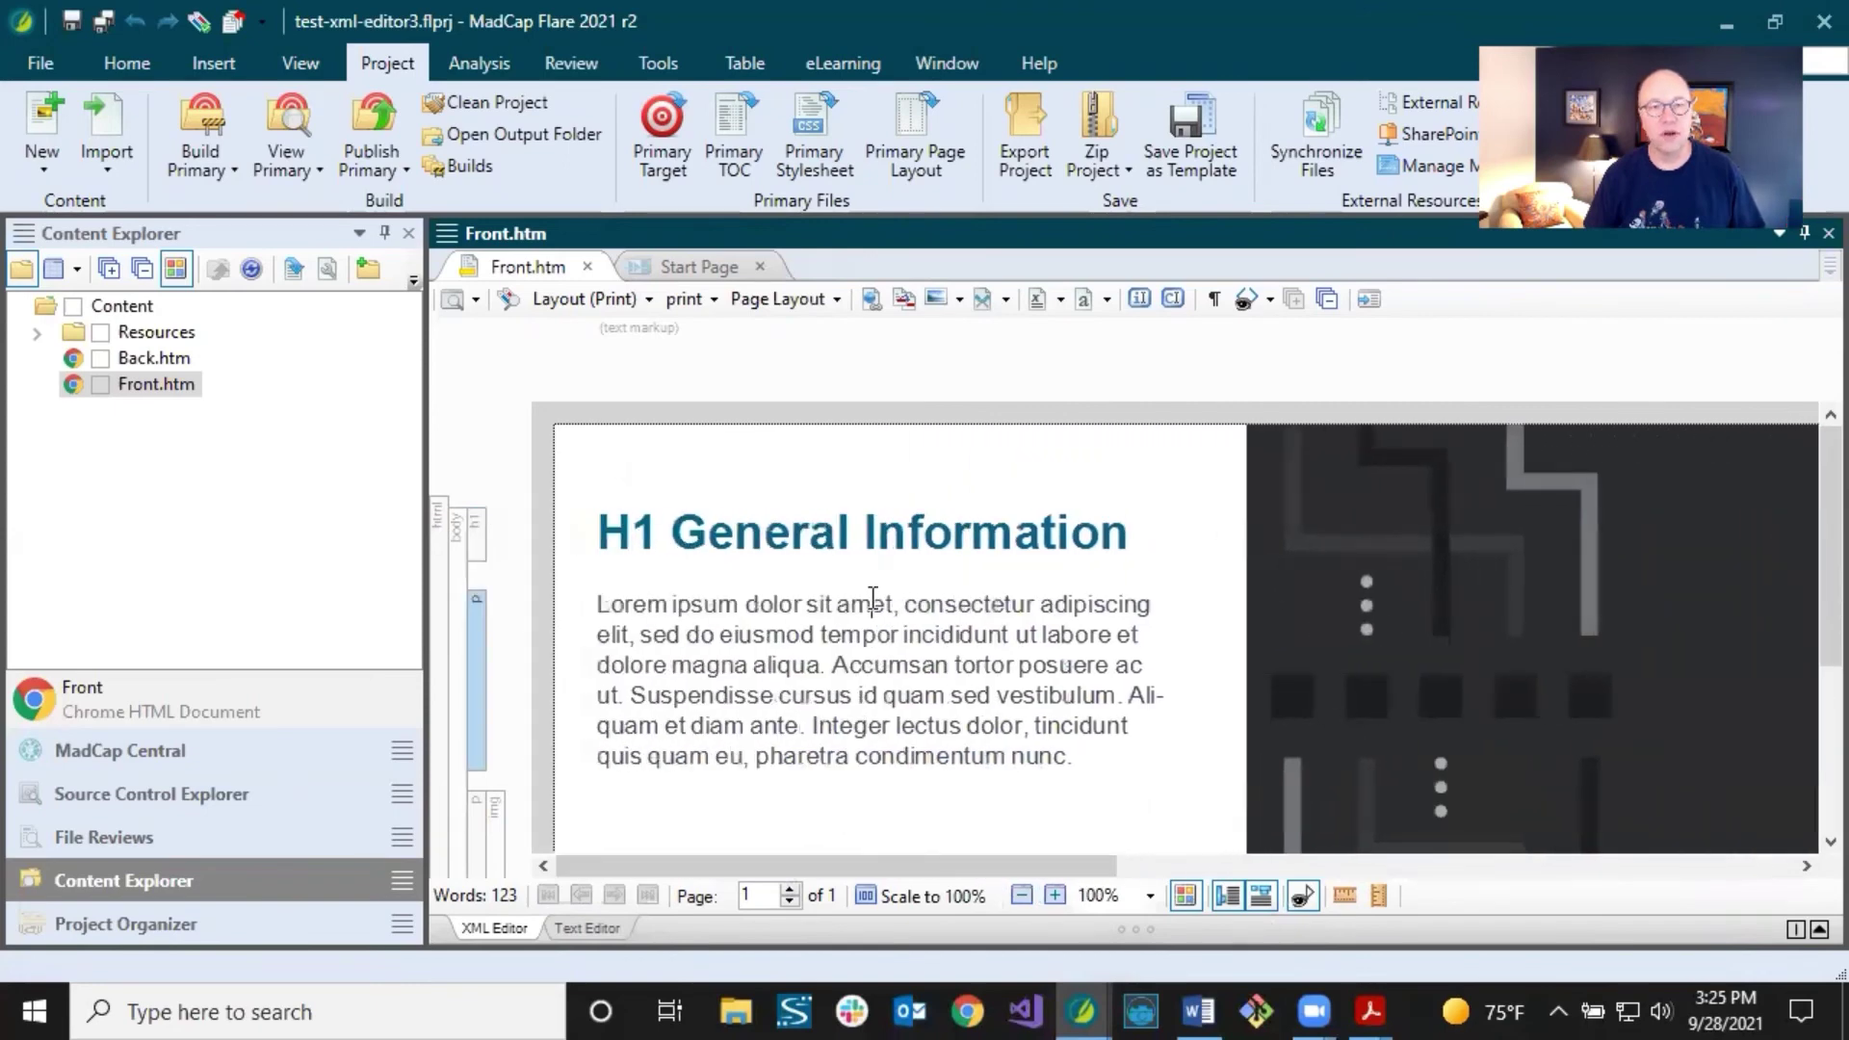
click(628, 301)
click(633, 331)
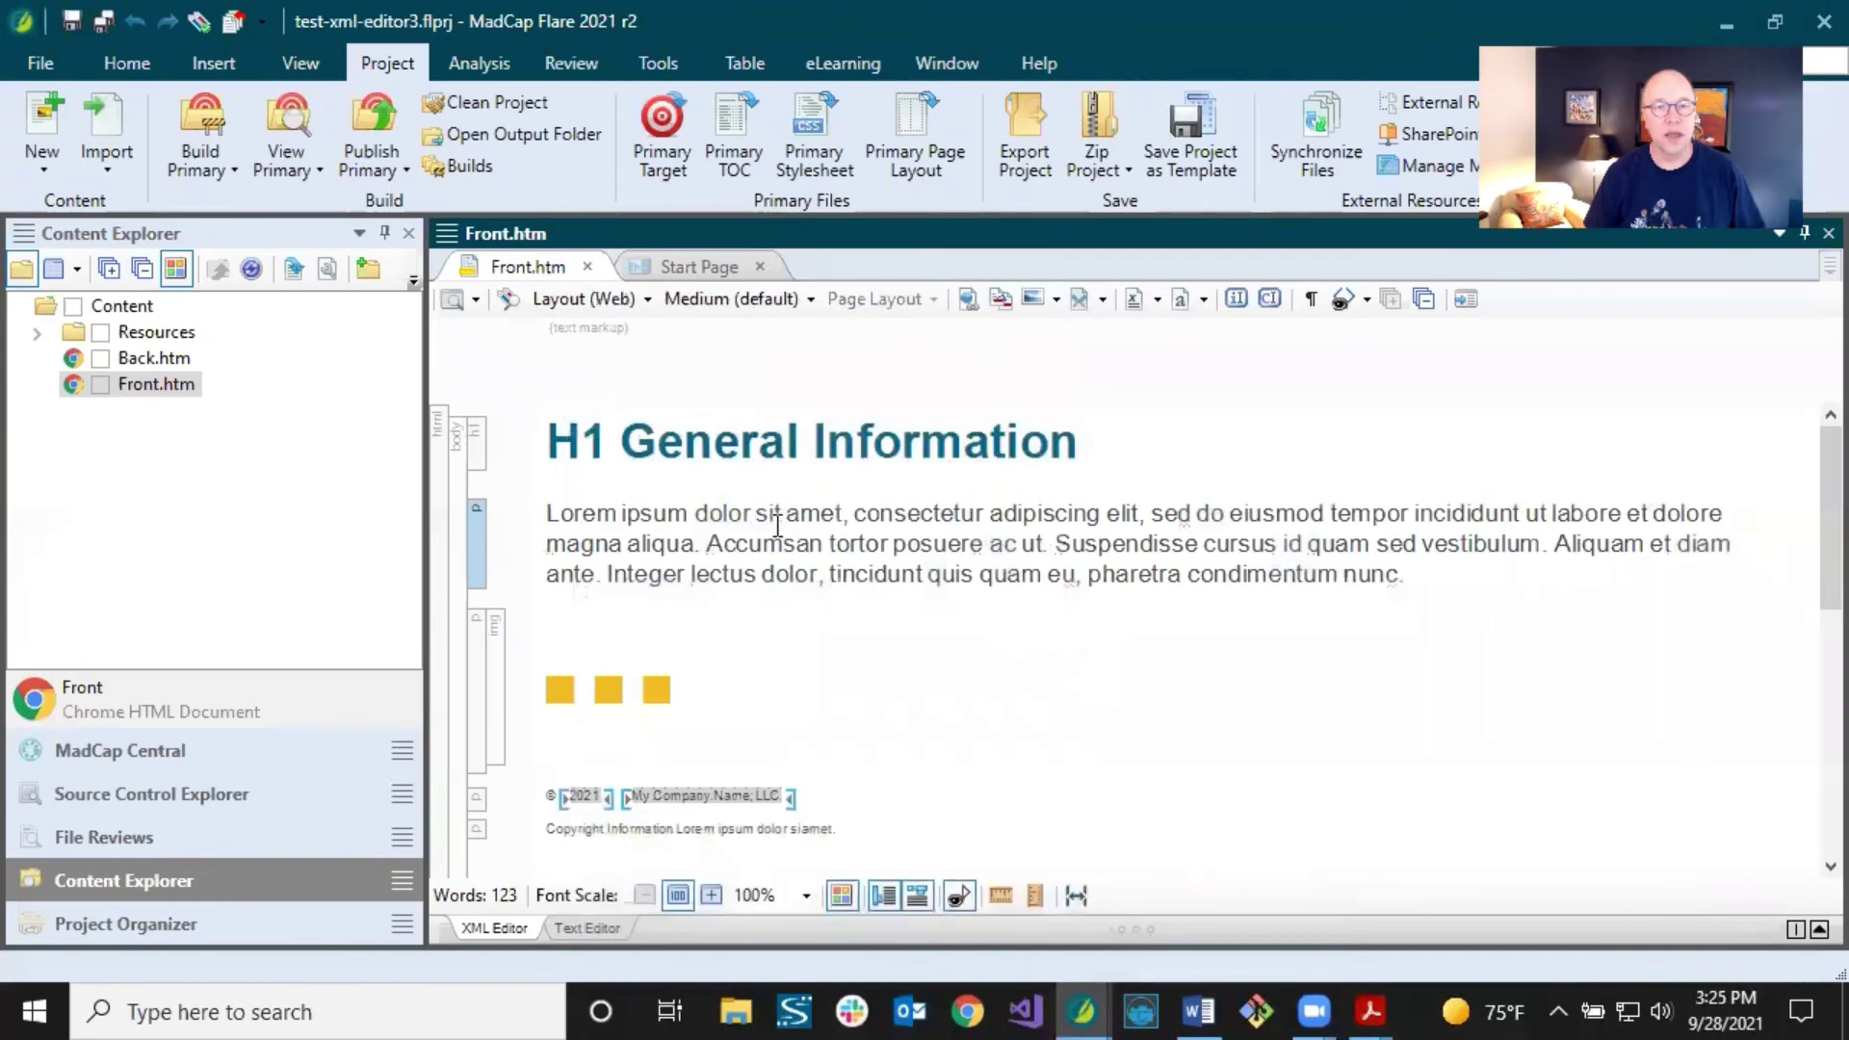
click(659, 445)
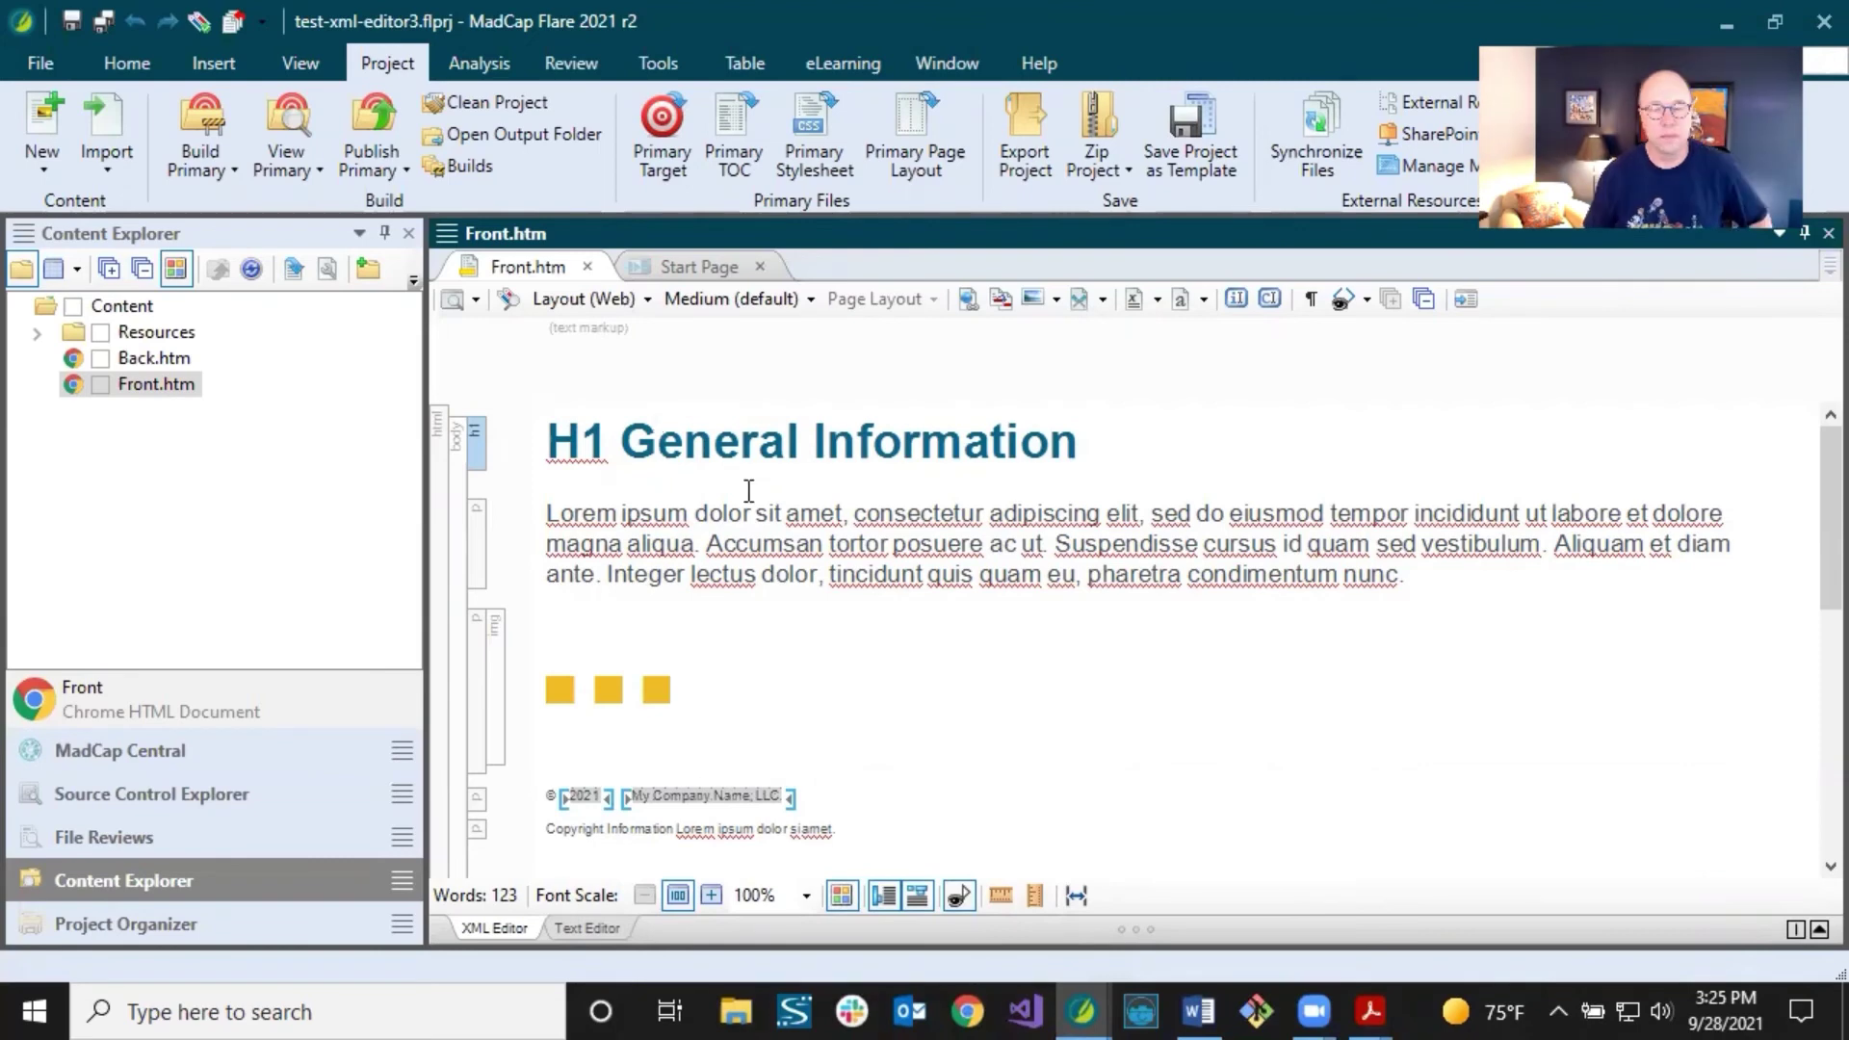
Switch to the test-xml-editor1.flprj project window and review the side-by-side tiles and the print snippet in 3-Two-Tiles.htm.
mouse_move(1087, 1001)
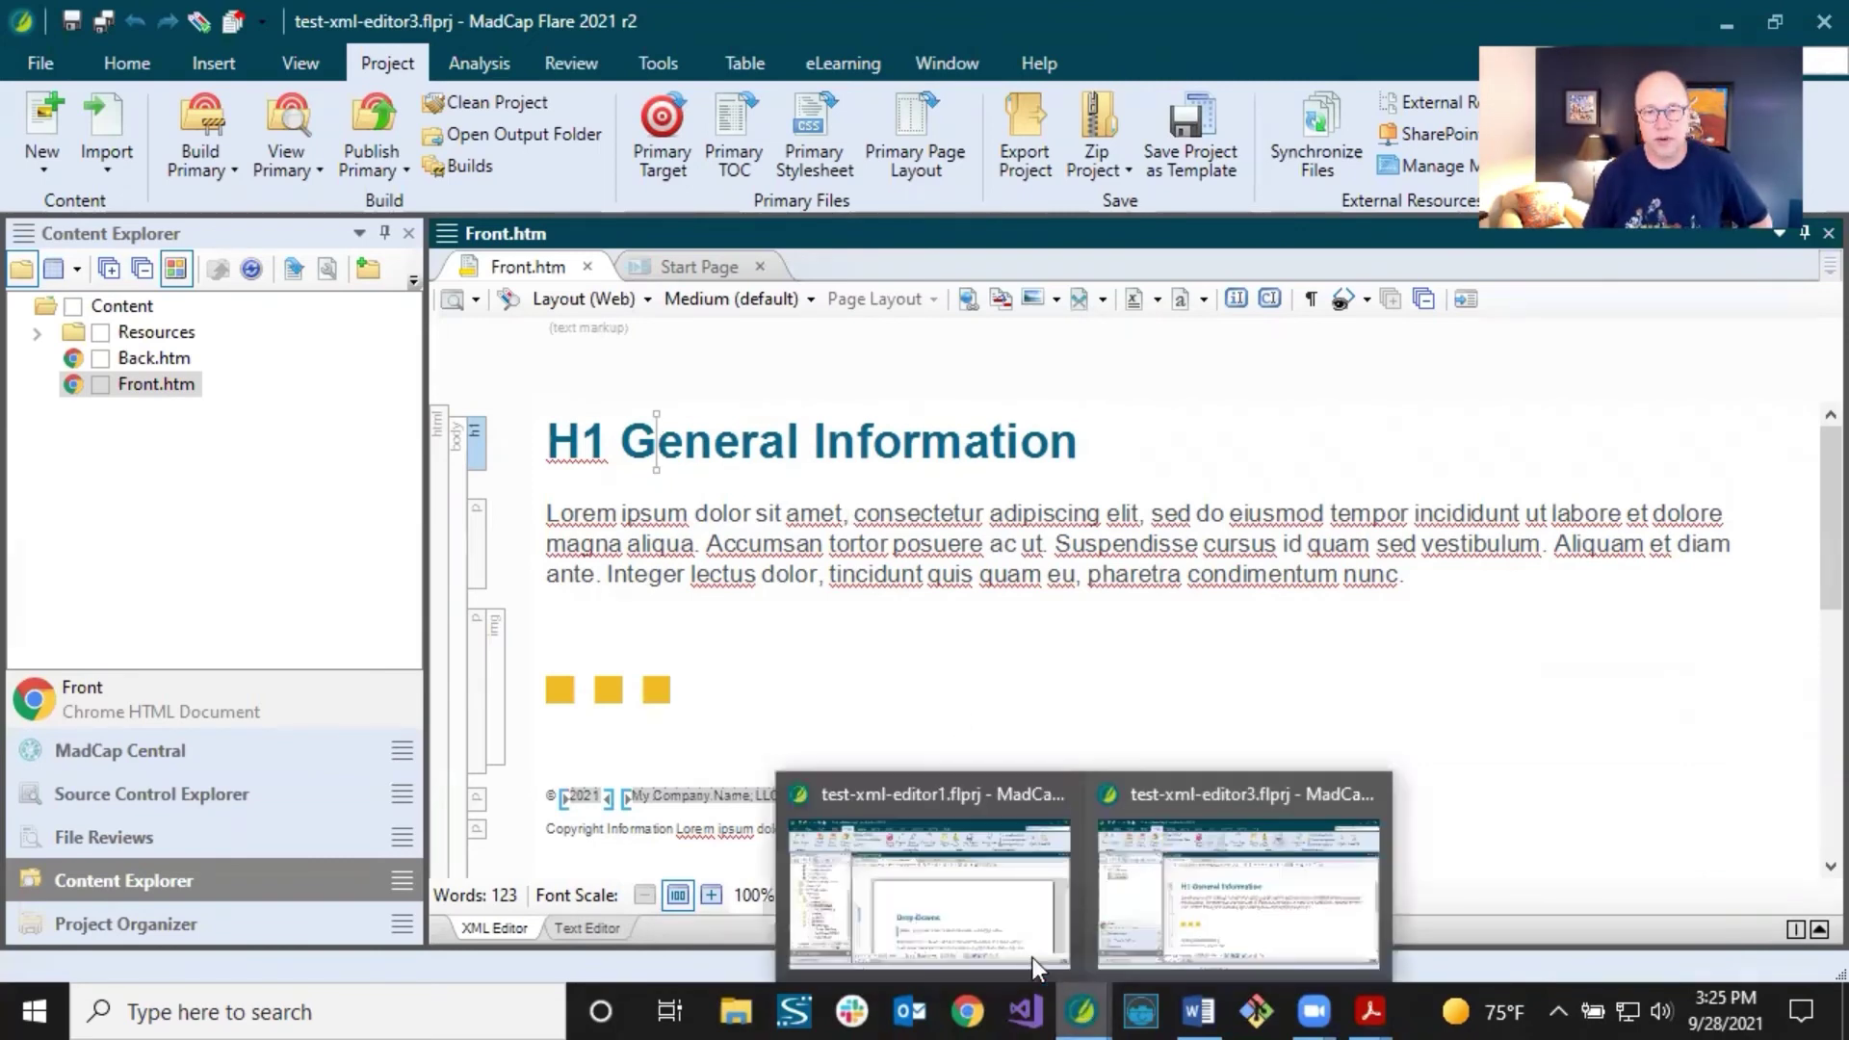
click(1242, 876)
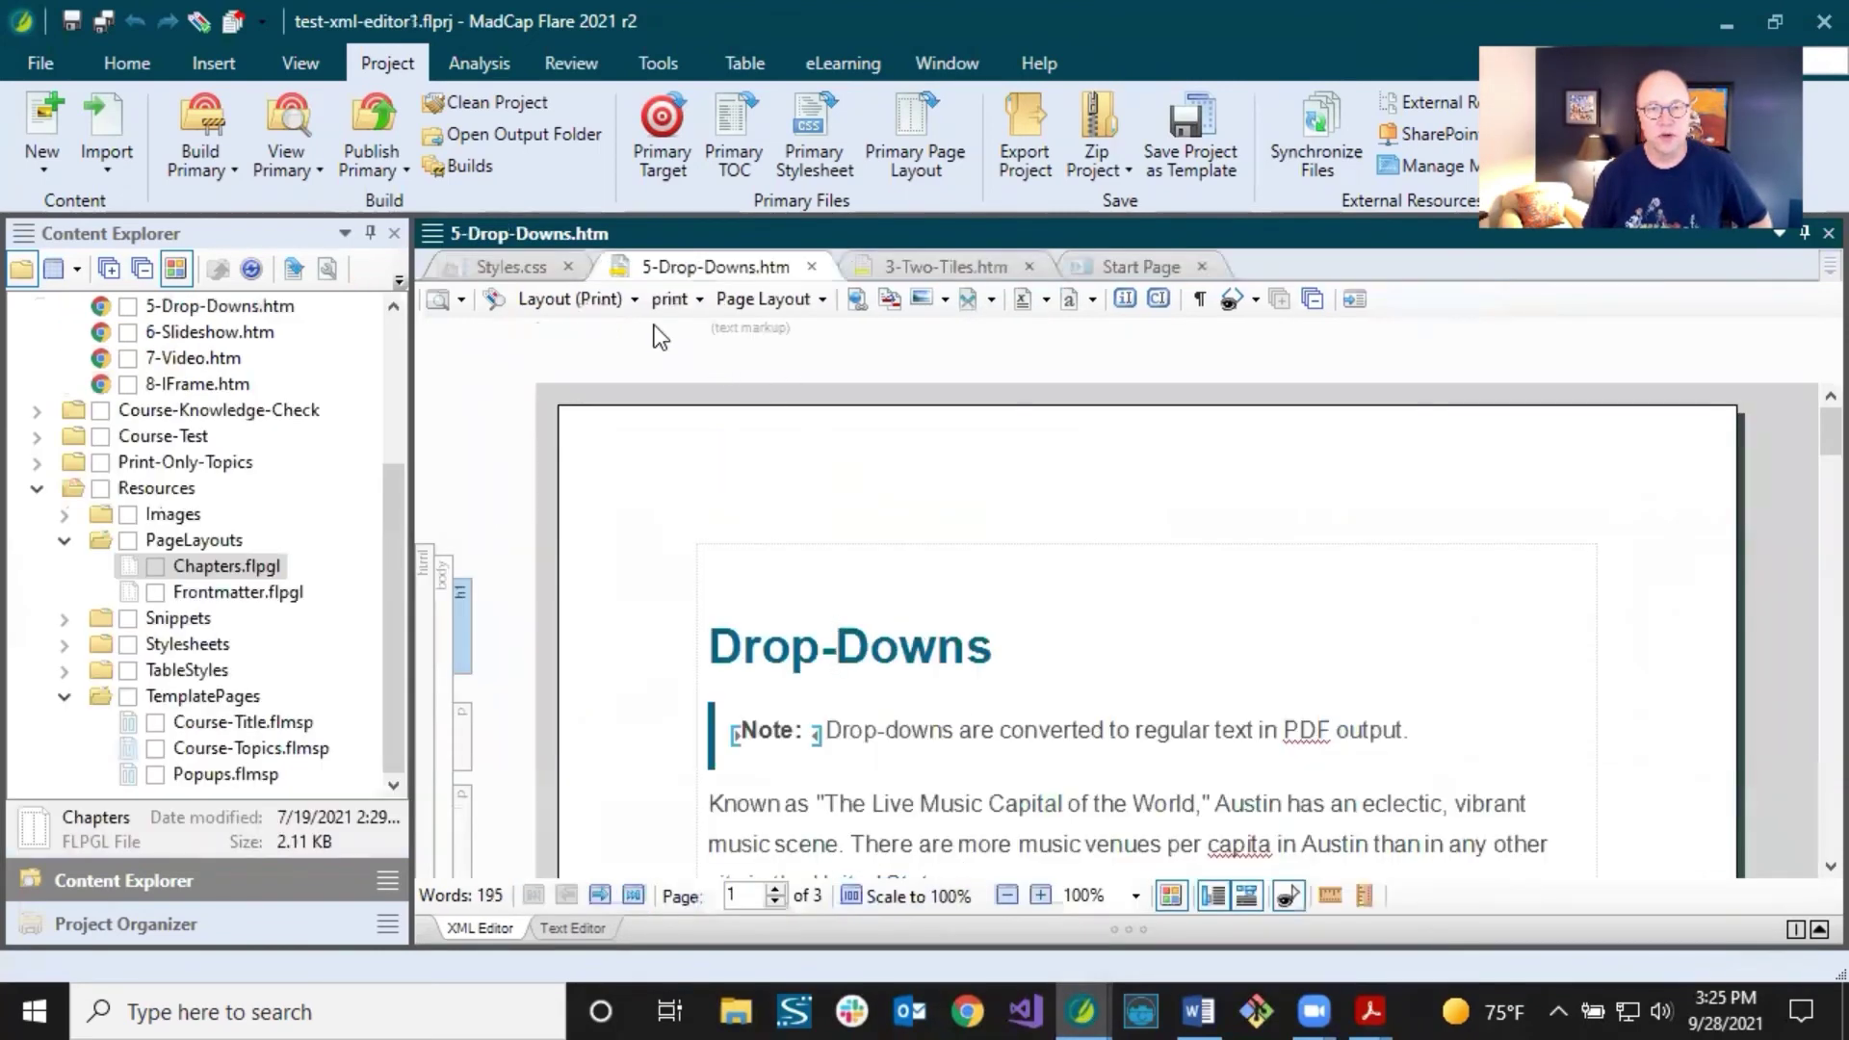
click(909, 267)
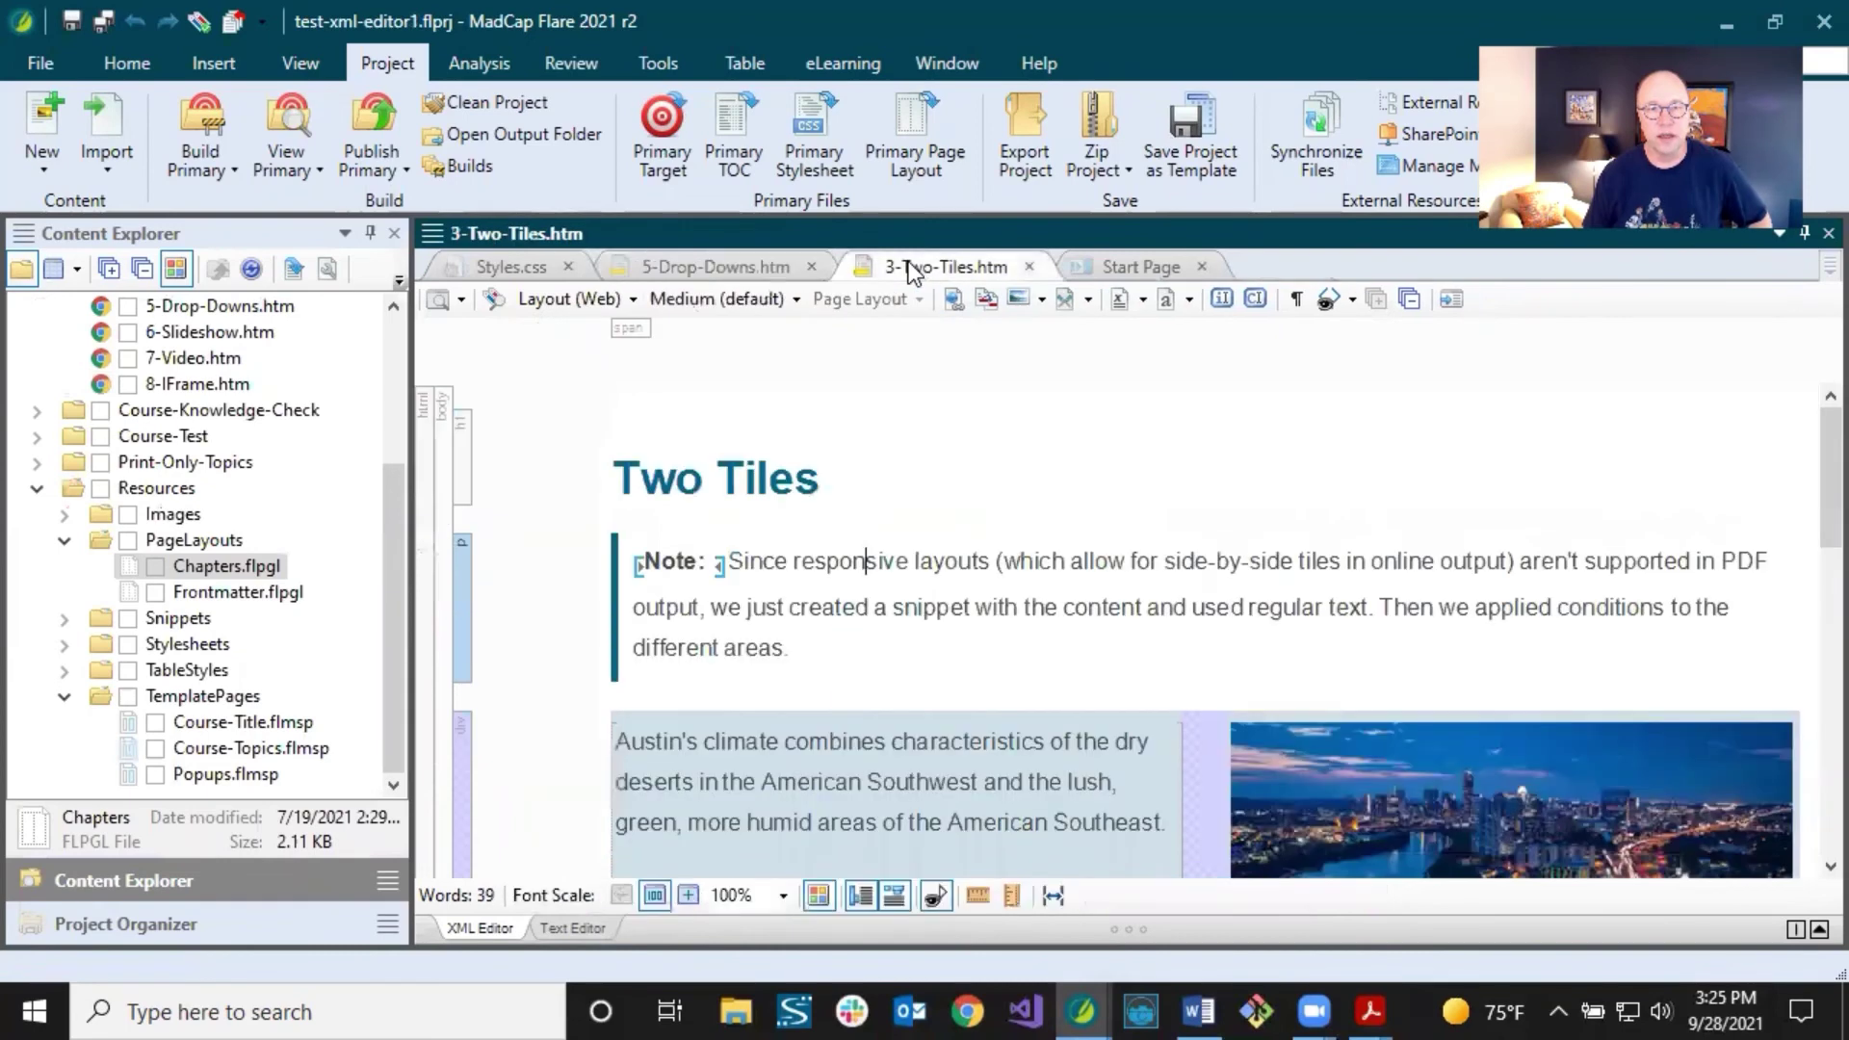
click(807, 484)
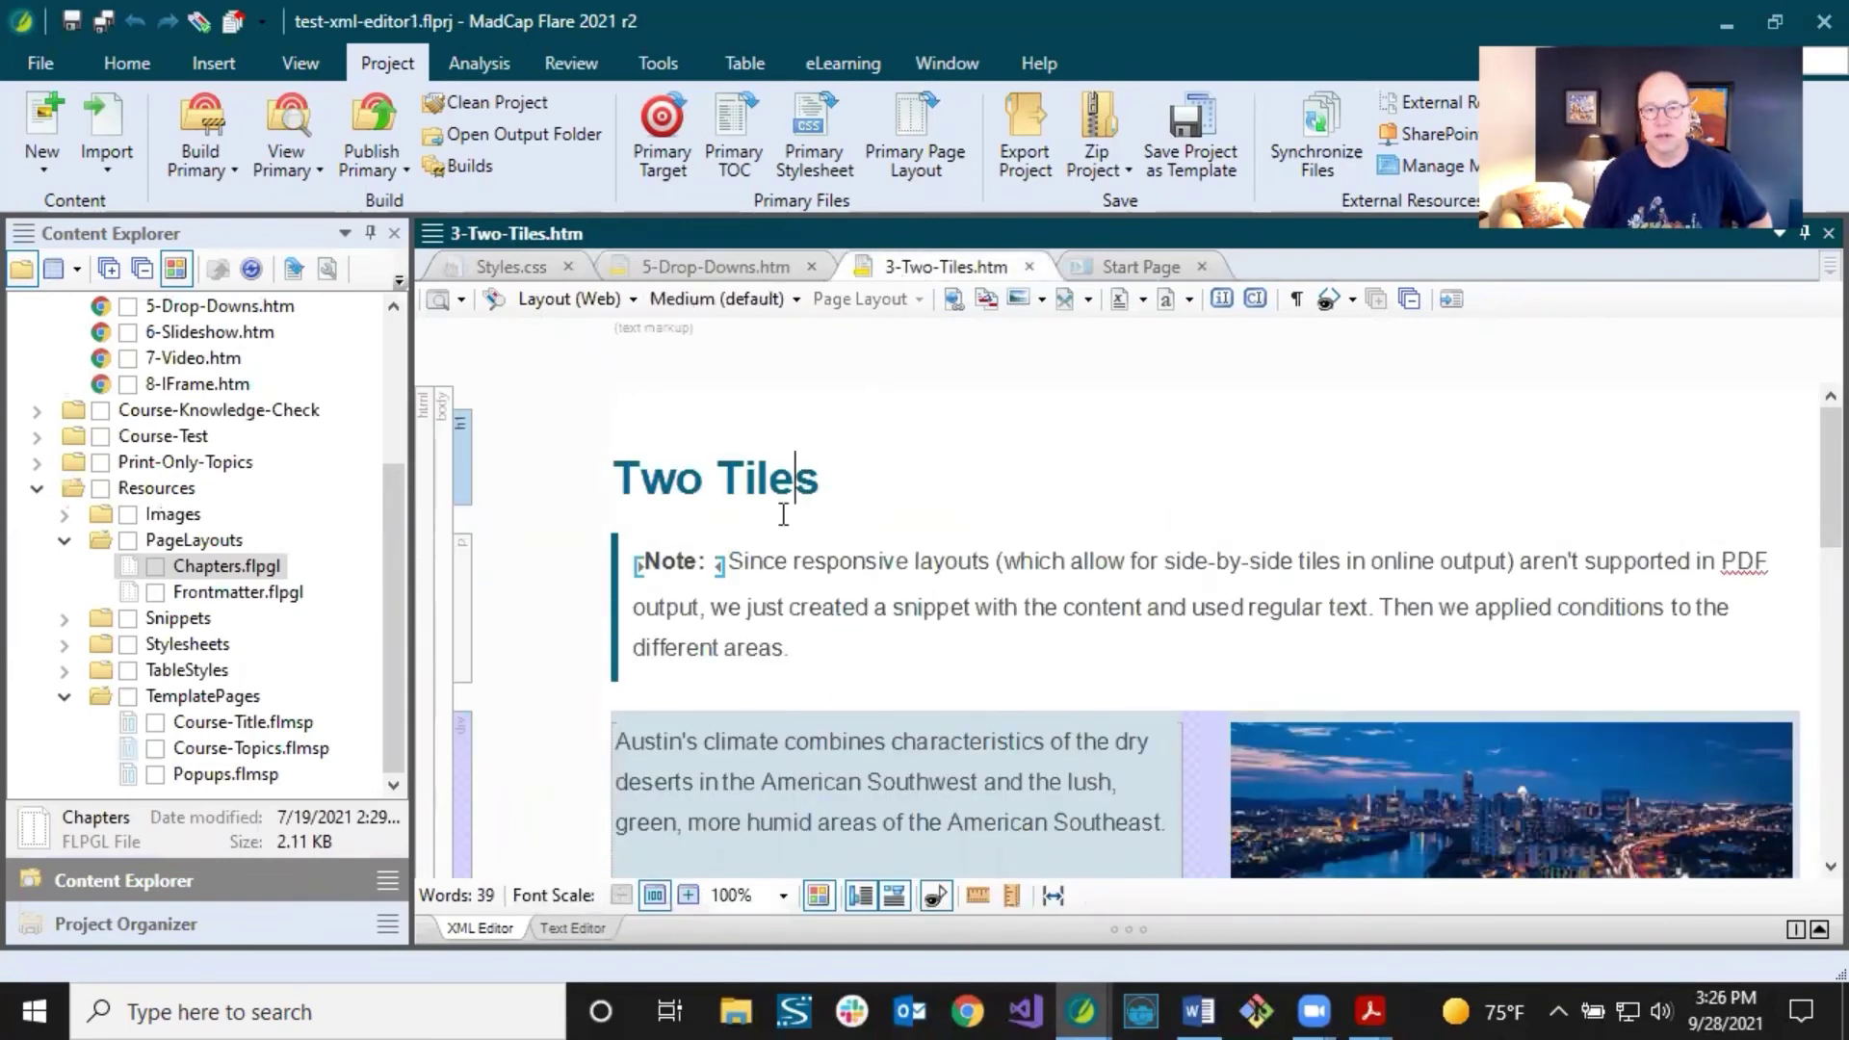
scroll(783, 515, down, 3)
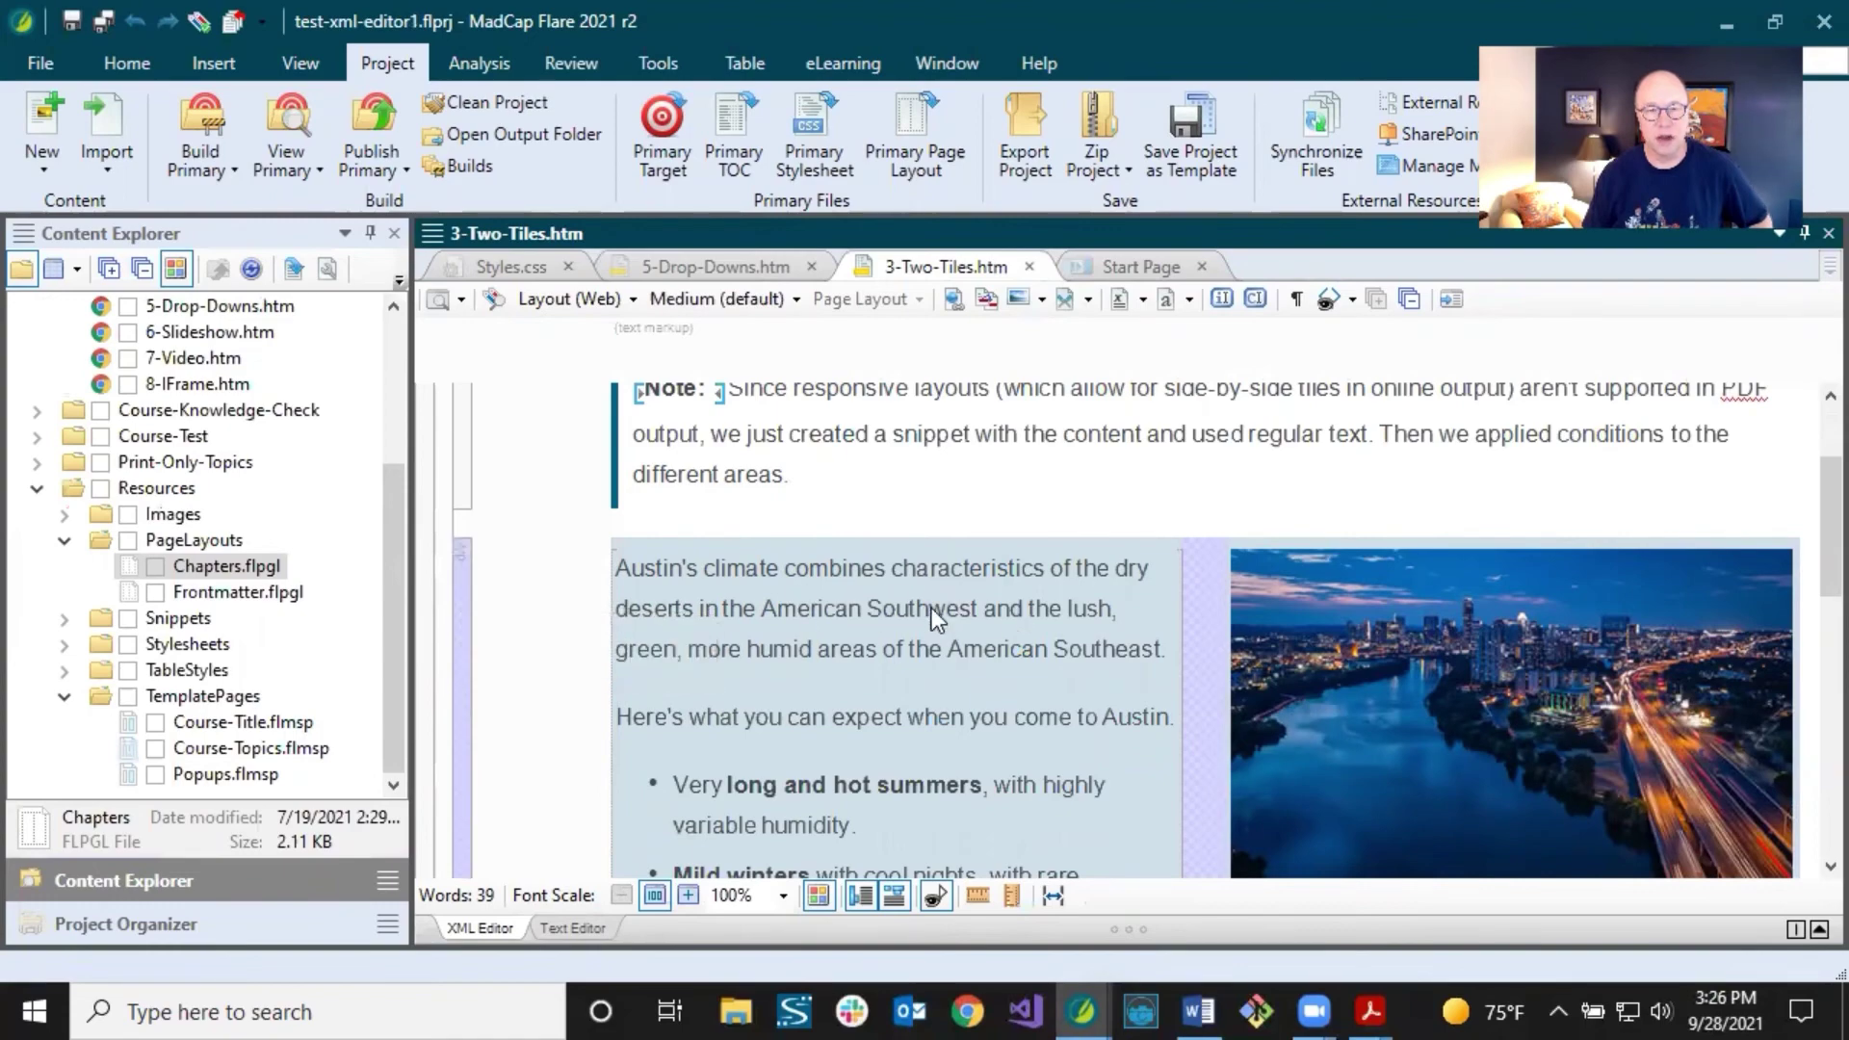
scroll(933, 609, down, 5)
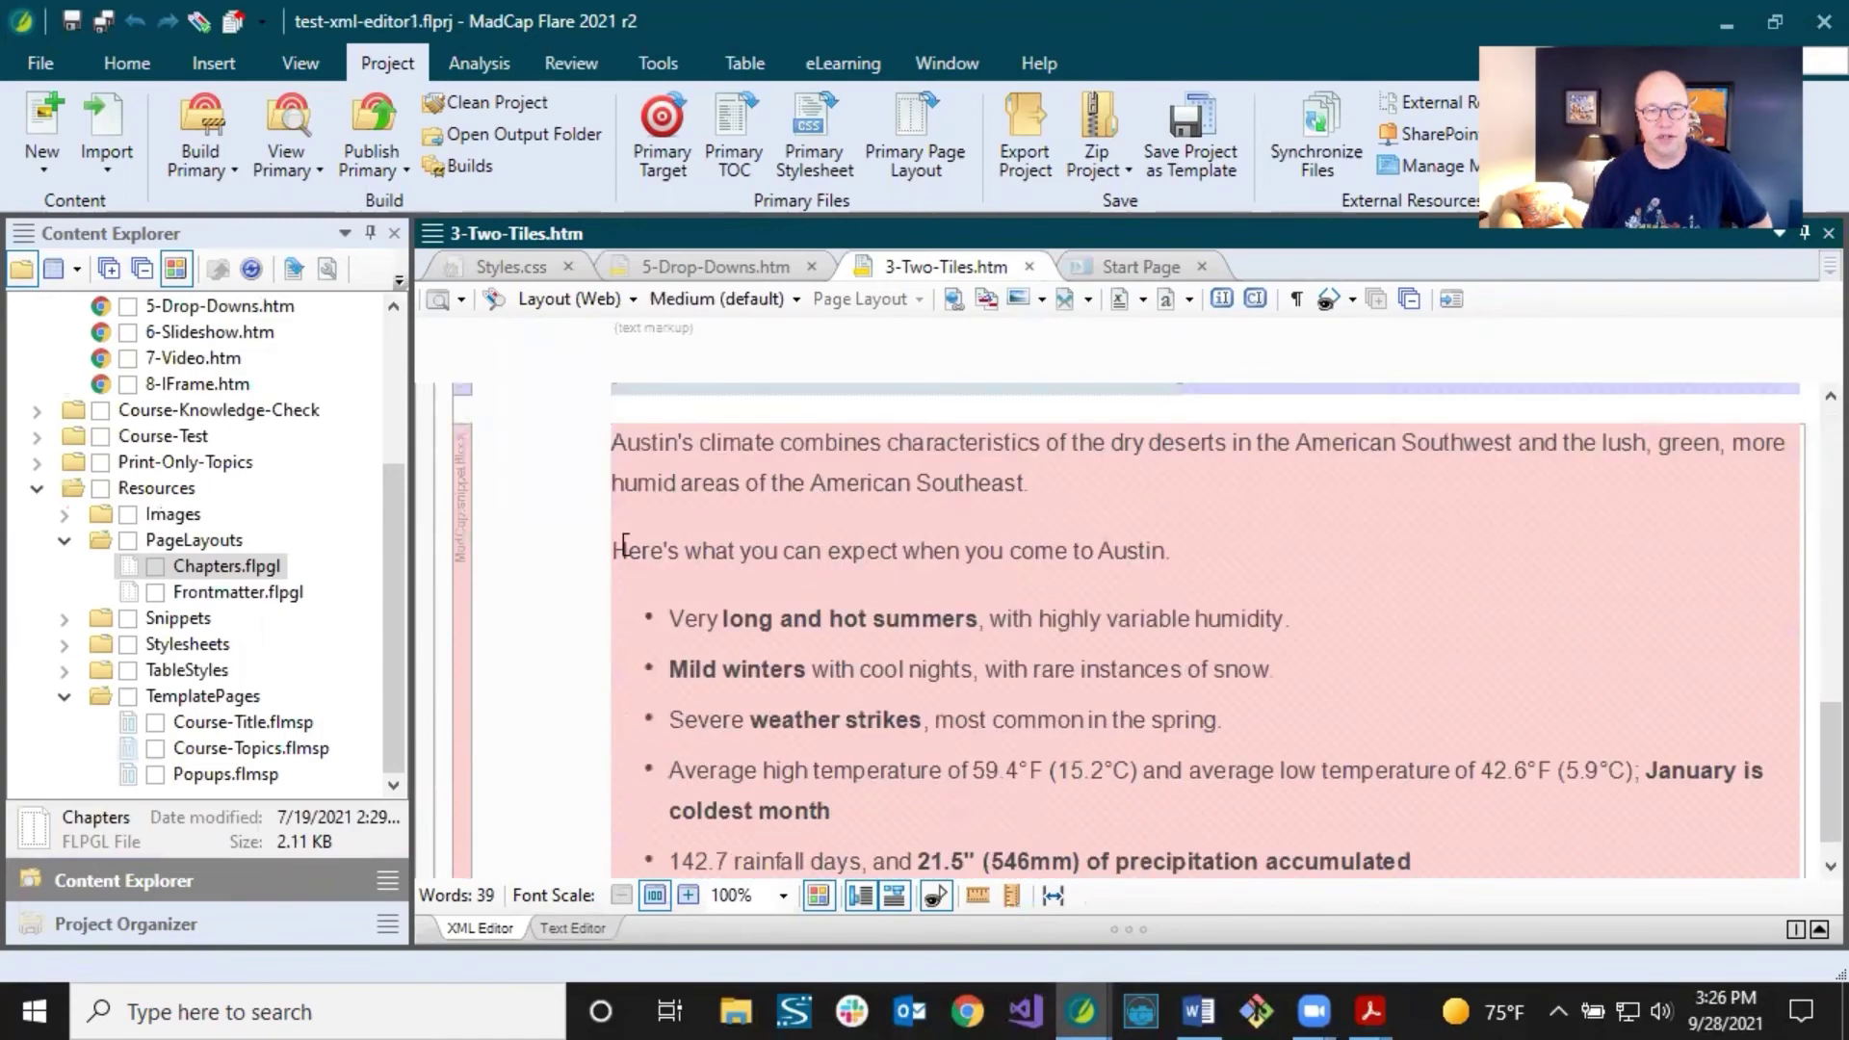
scroll(899, 618, up, 3)
scroll(900, 616, up, 5)
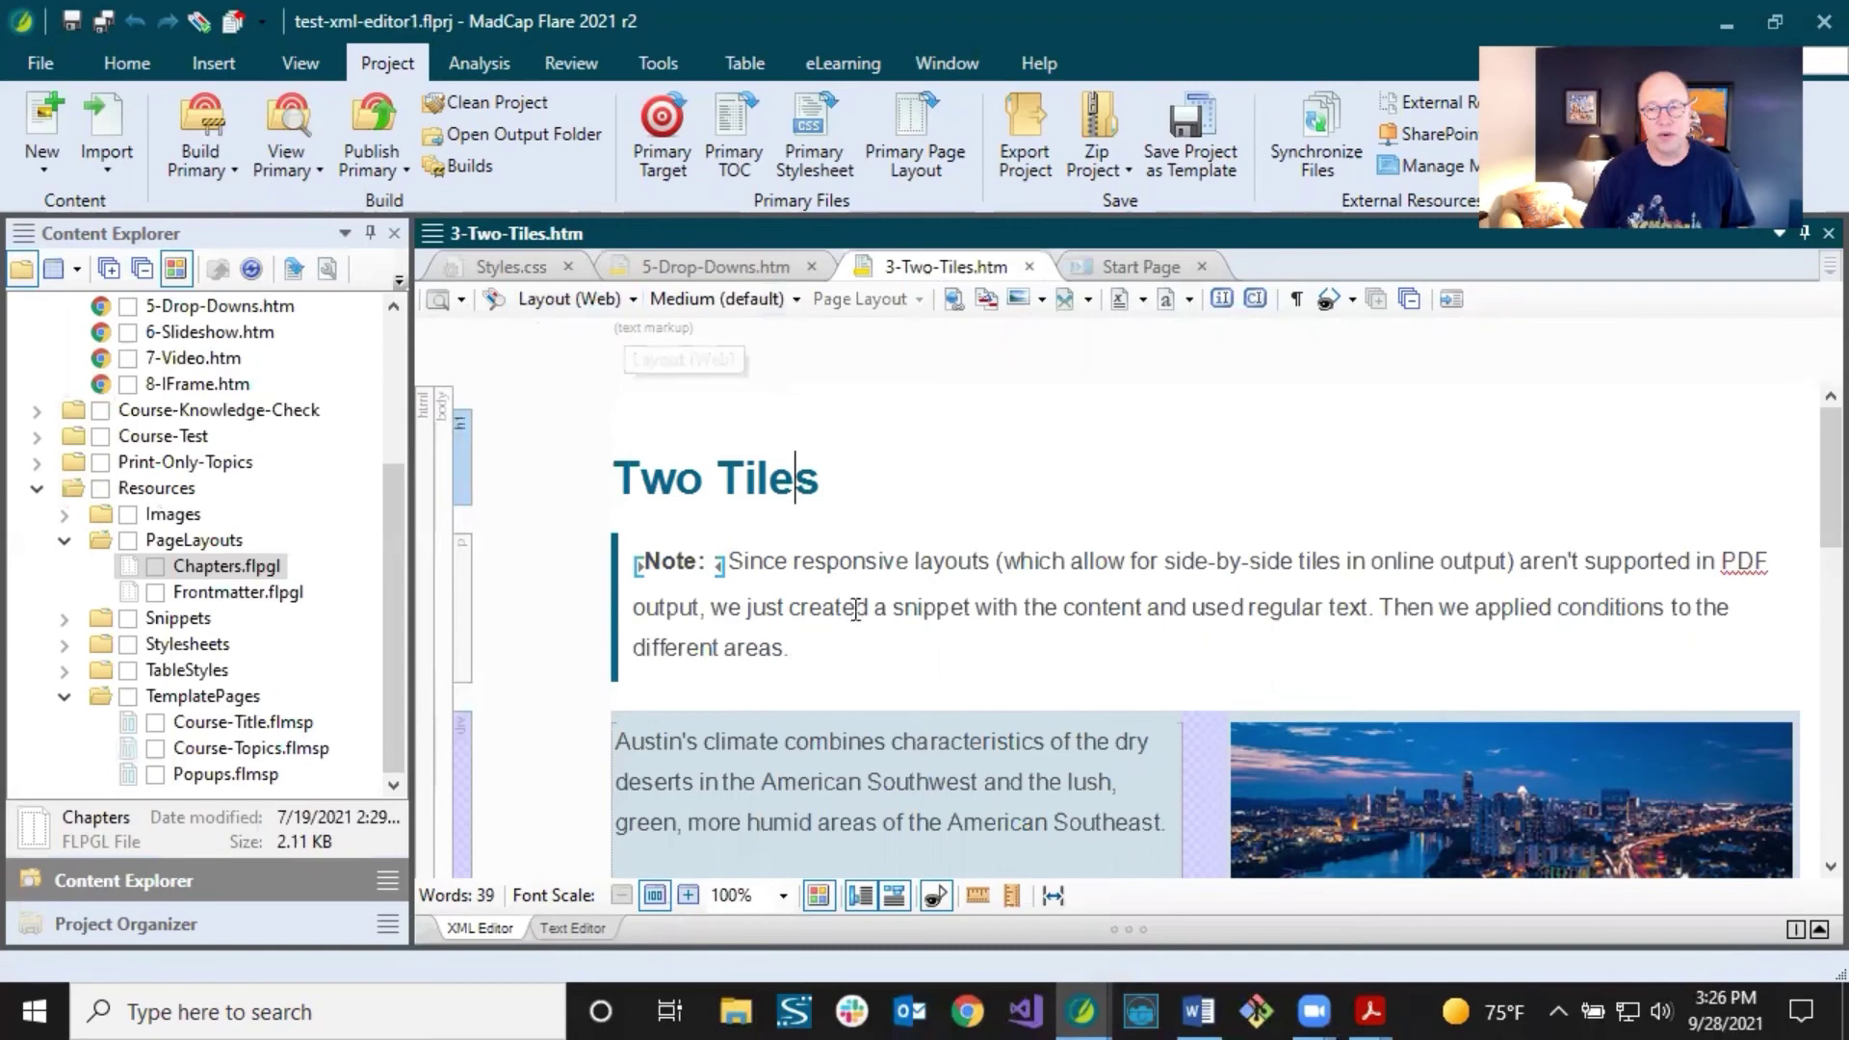
Hide the condition indicators in 3-Two-Tiles.htm, display the topic in Web Layout (Mobile) and look through its content.
scroll(814, 618, down, 3)
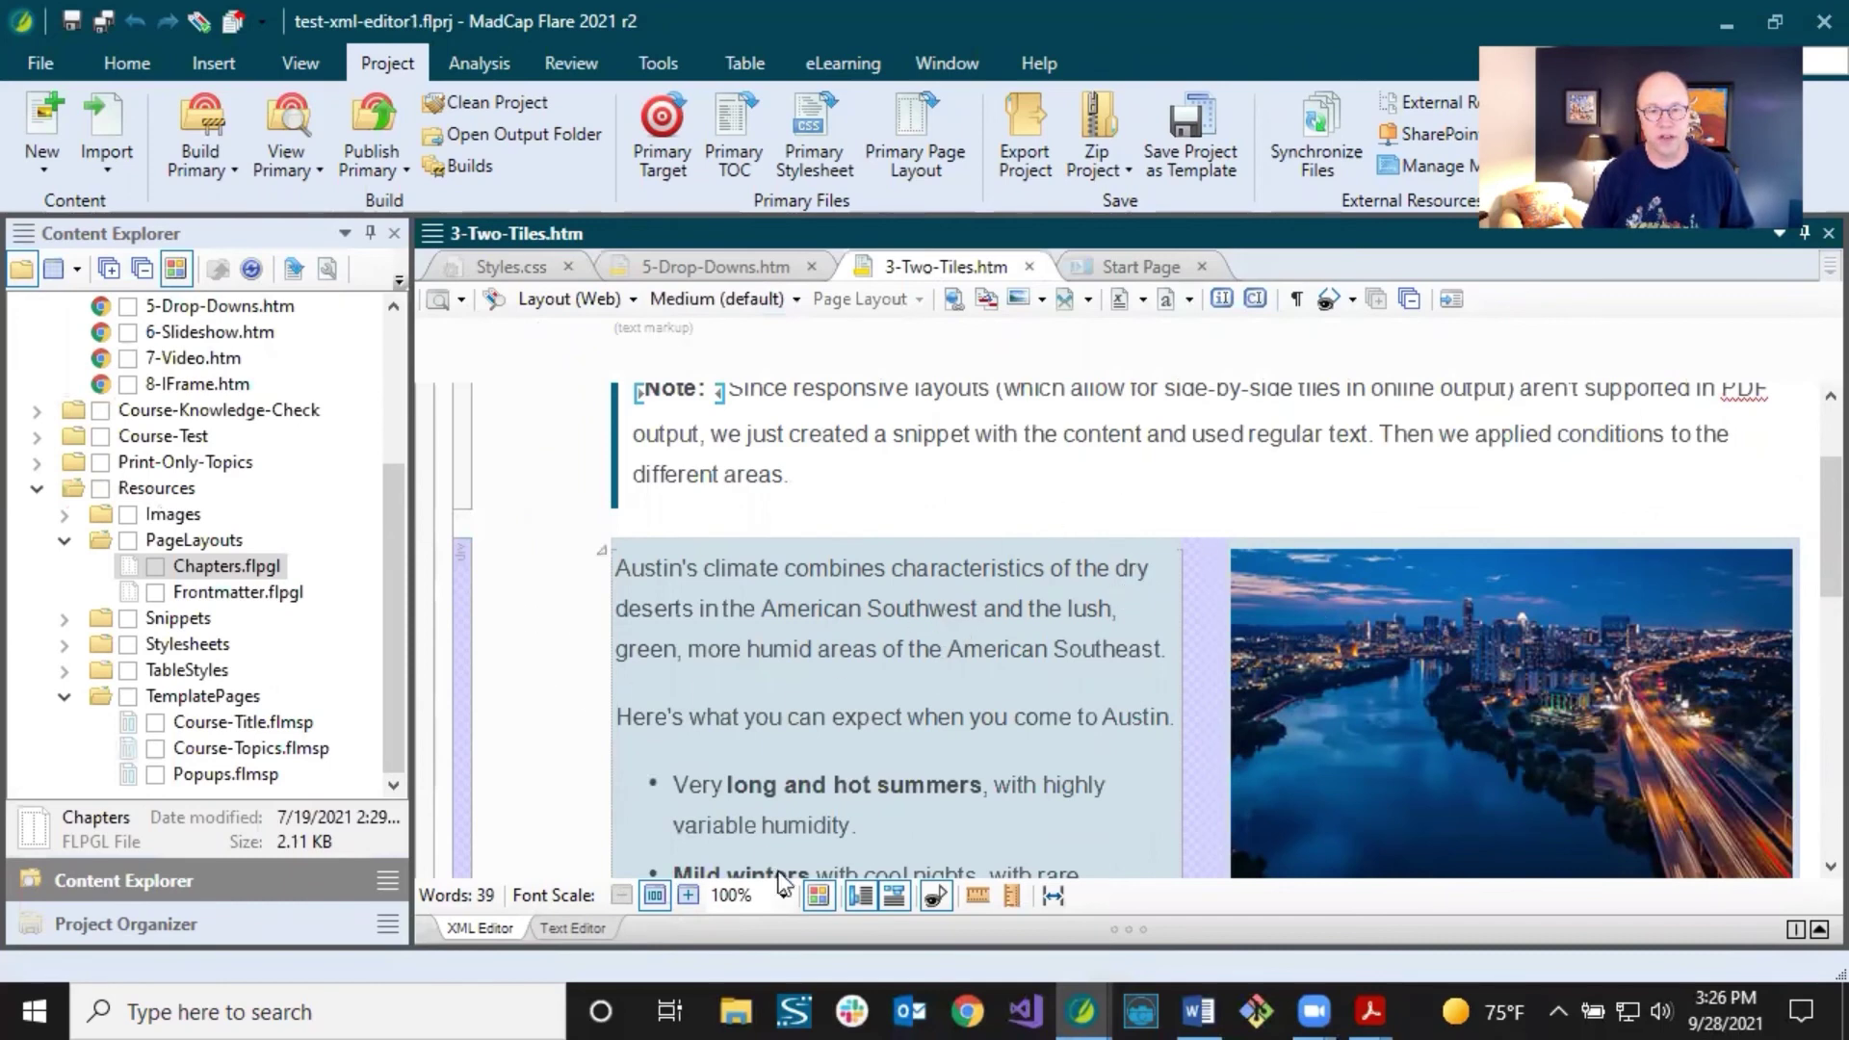
click(818, 895)
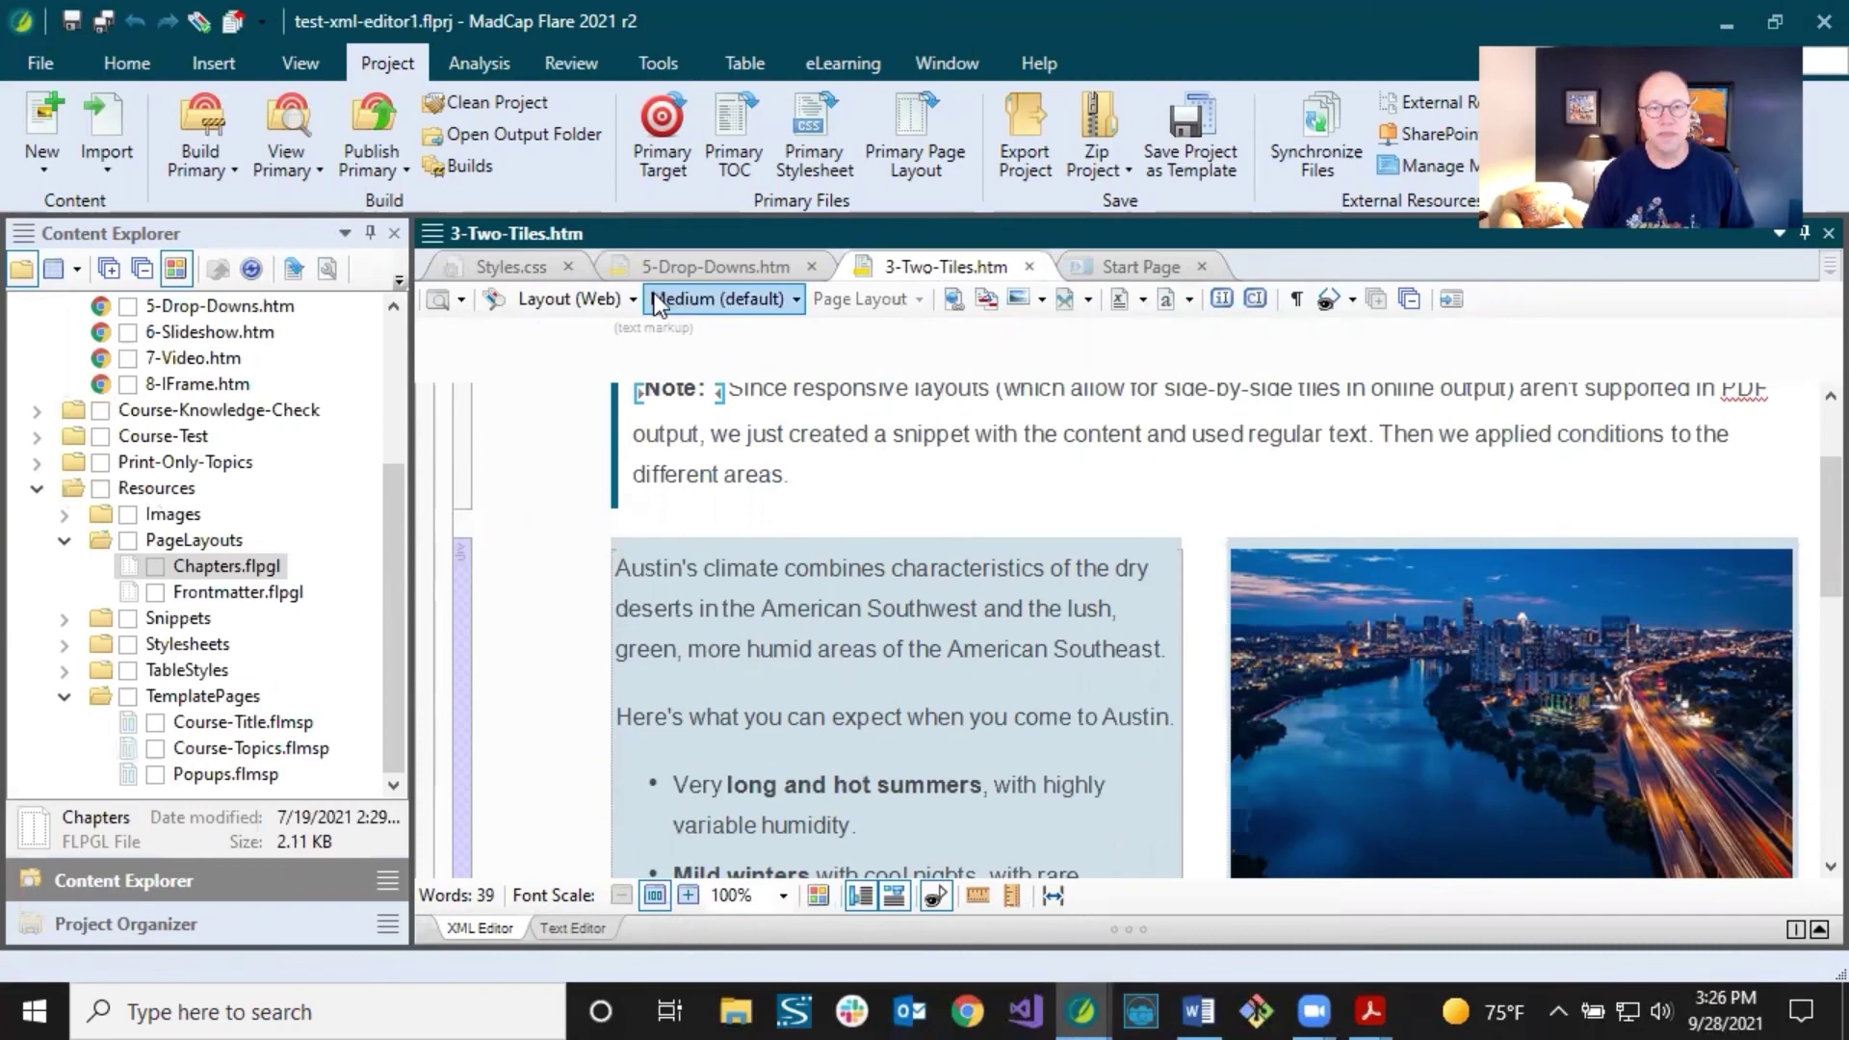
click(621, 299)
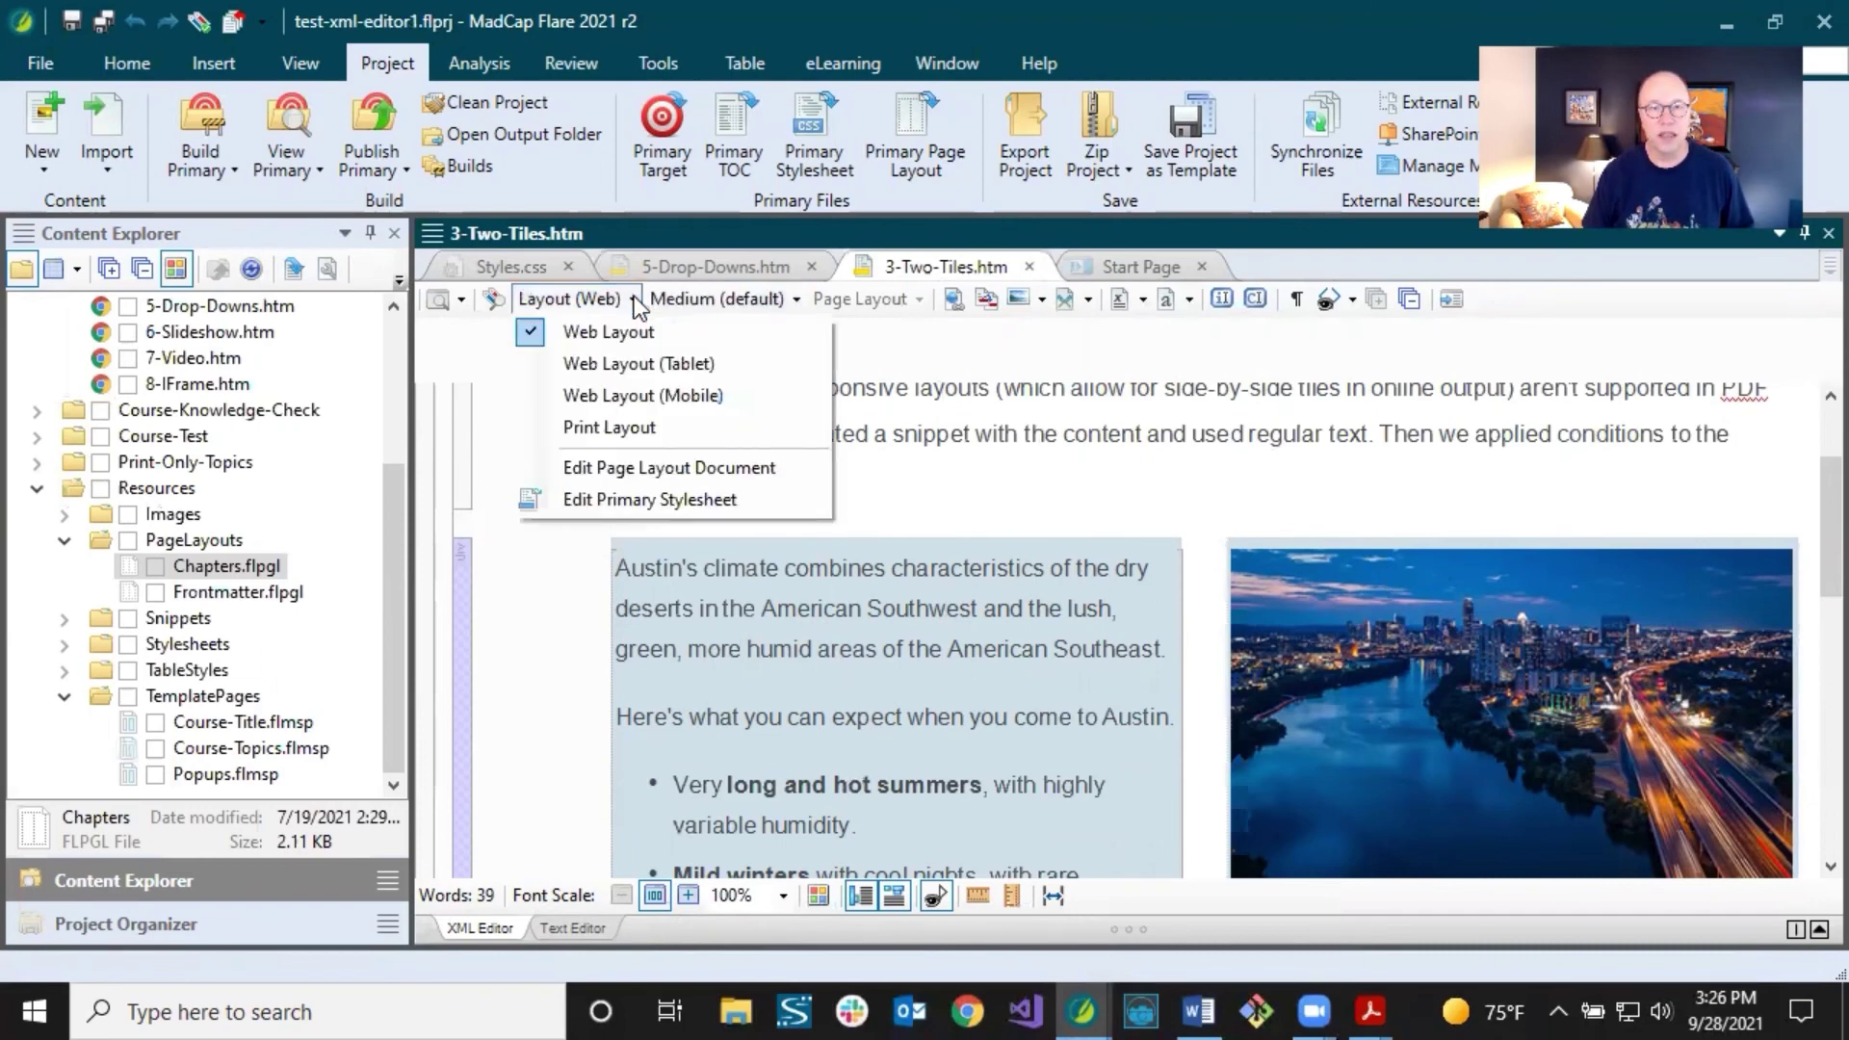
click(591, 398)
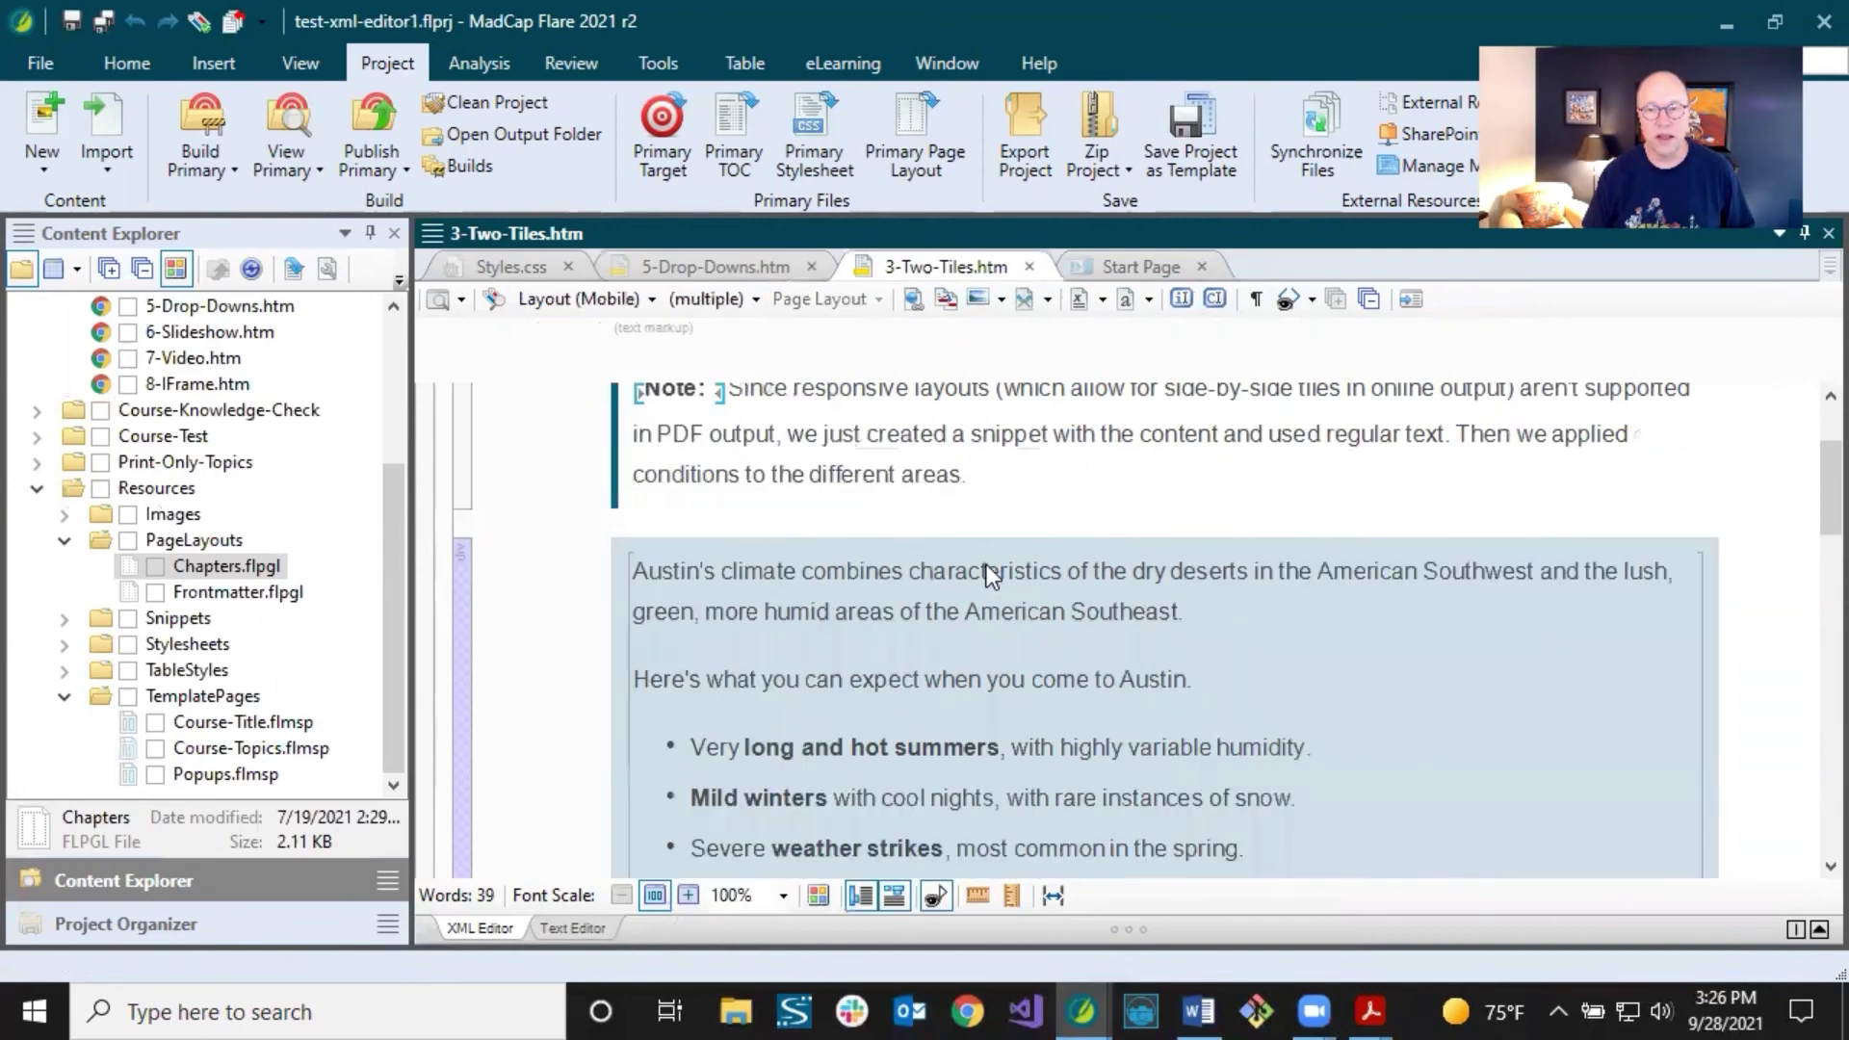
scroll(988, 569, down, 10)
scroll(988, 566, up, 10)
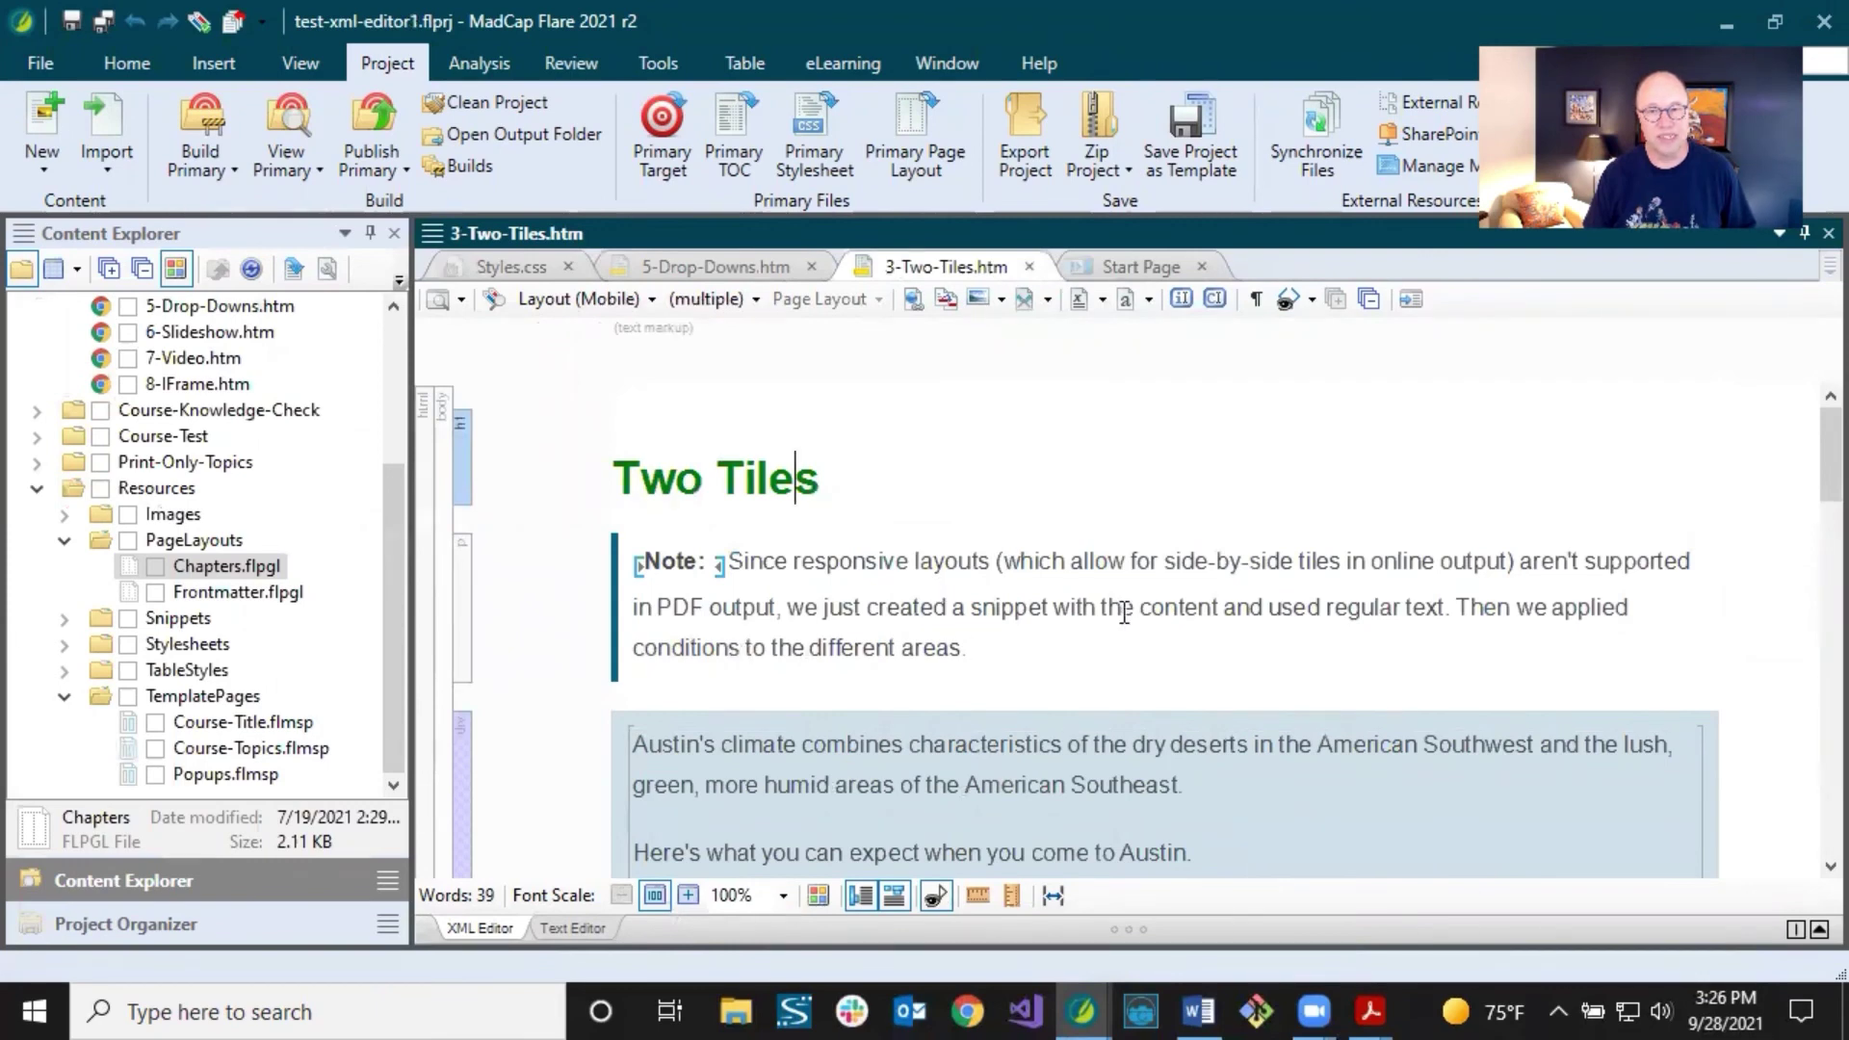
click(1093, 642)
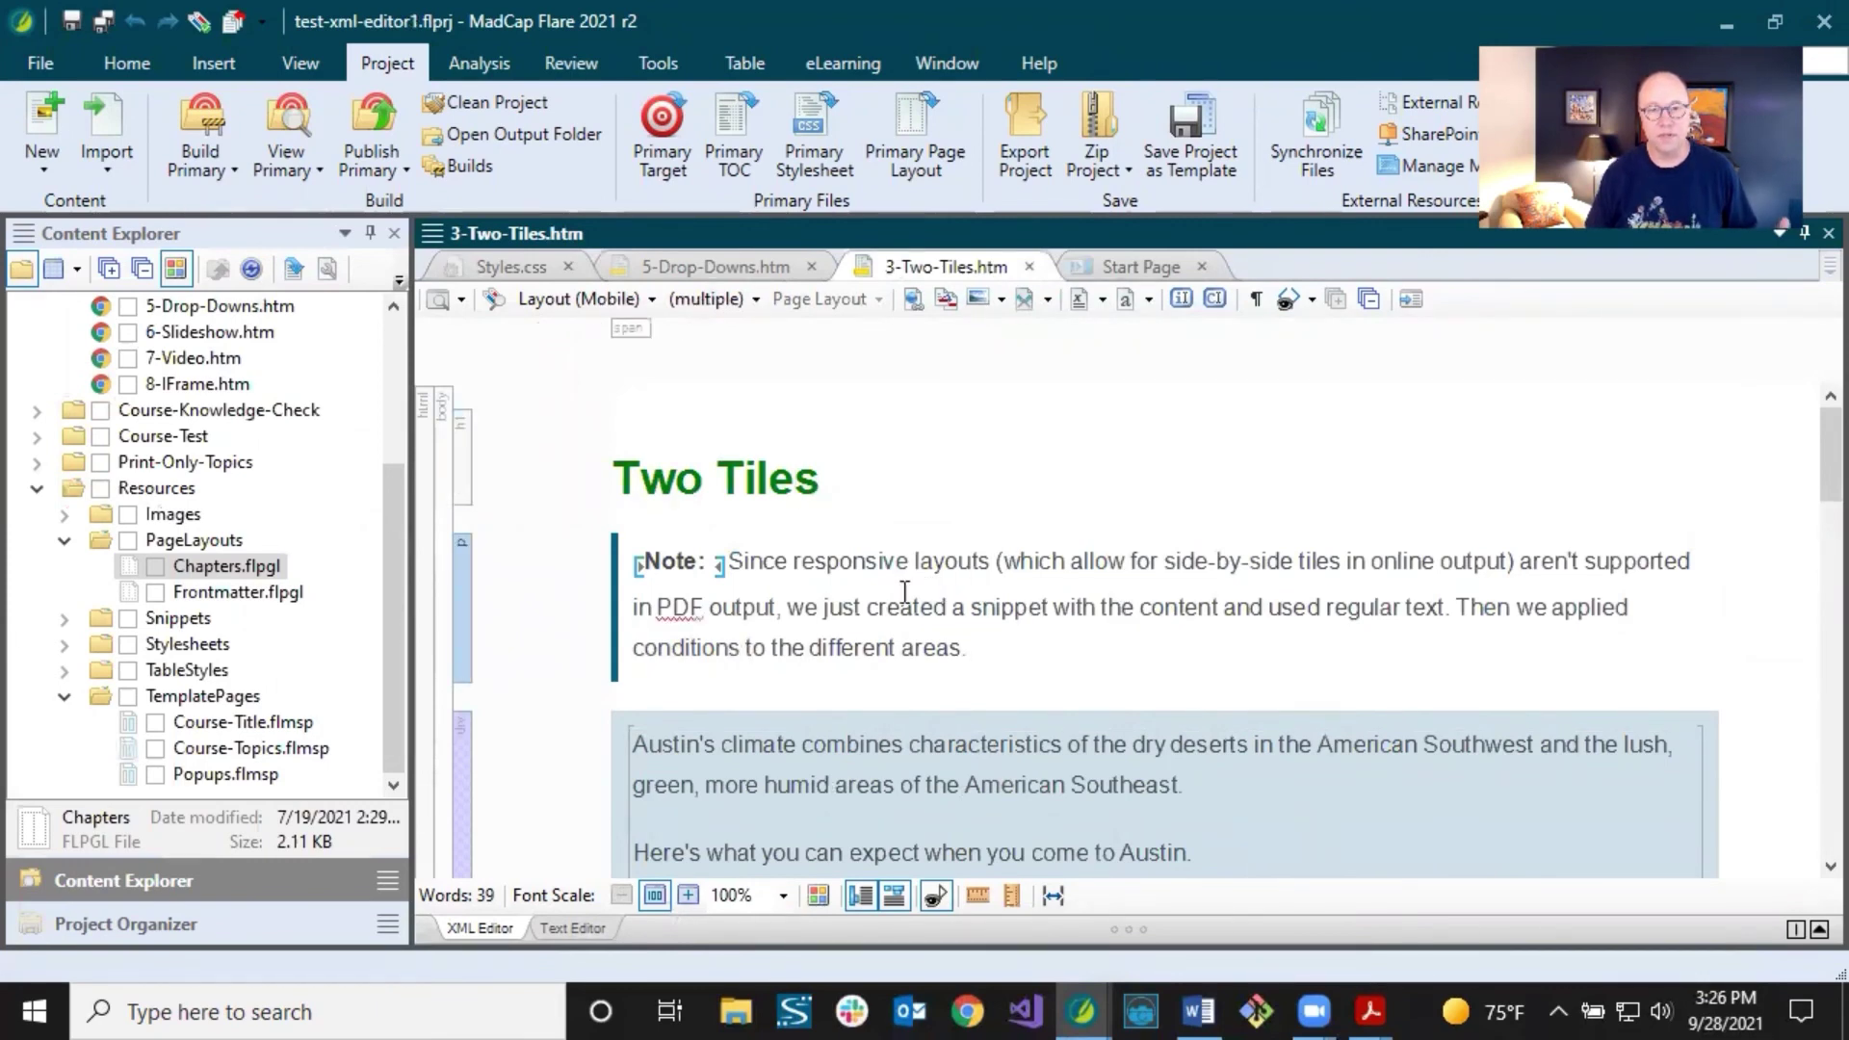
scroll(903, 591, down, 10)
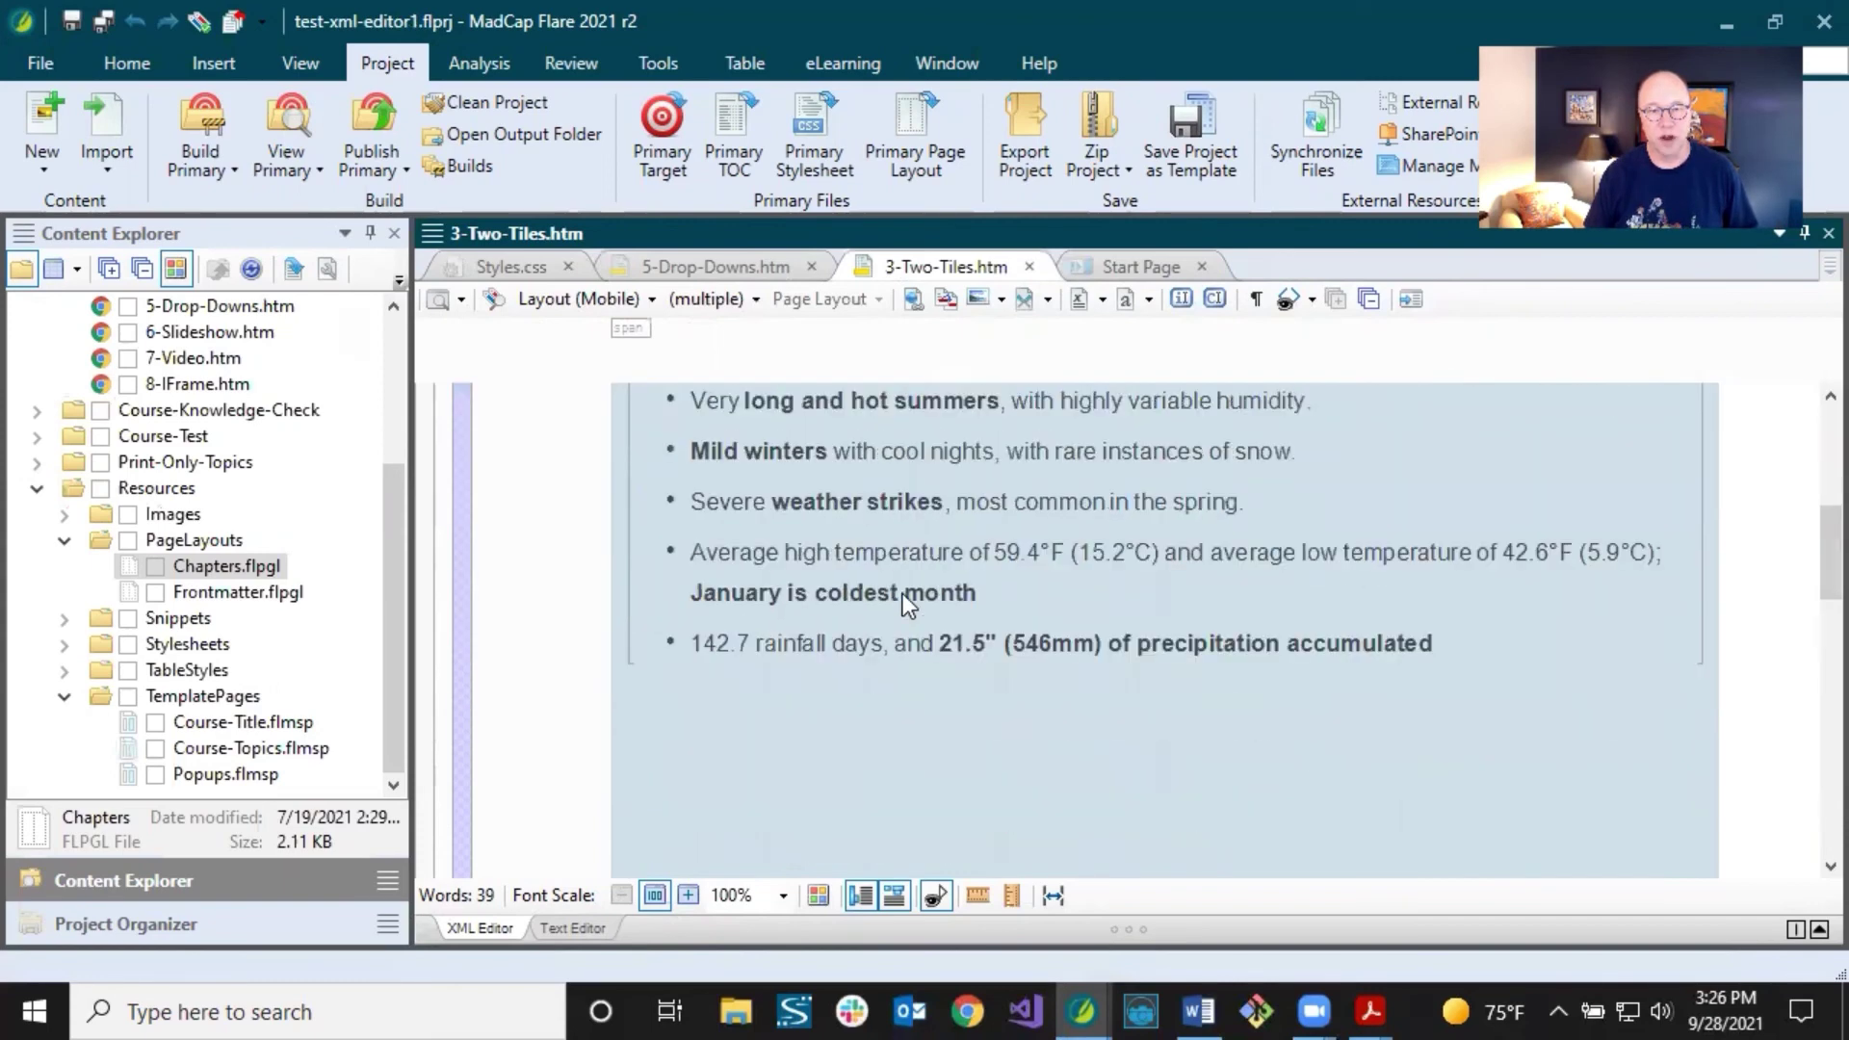
scroll(905, 591, up, 8)
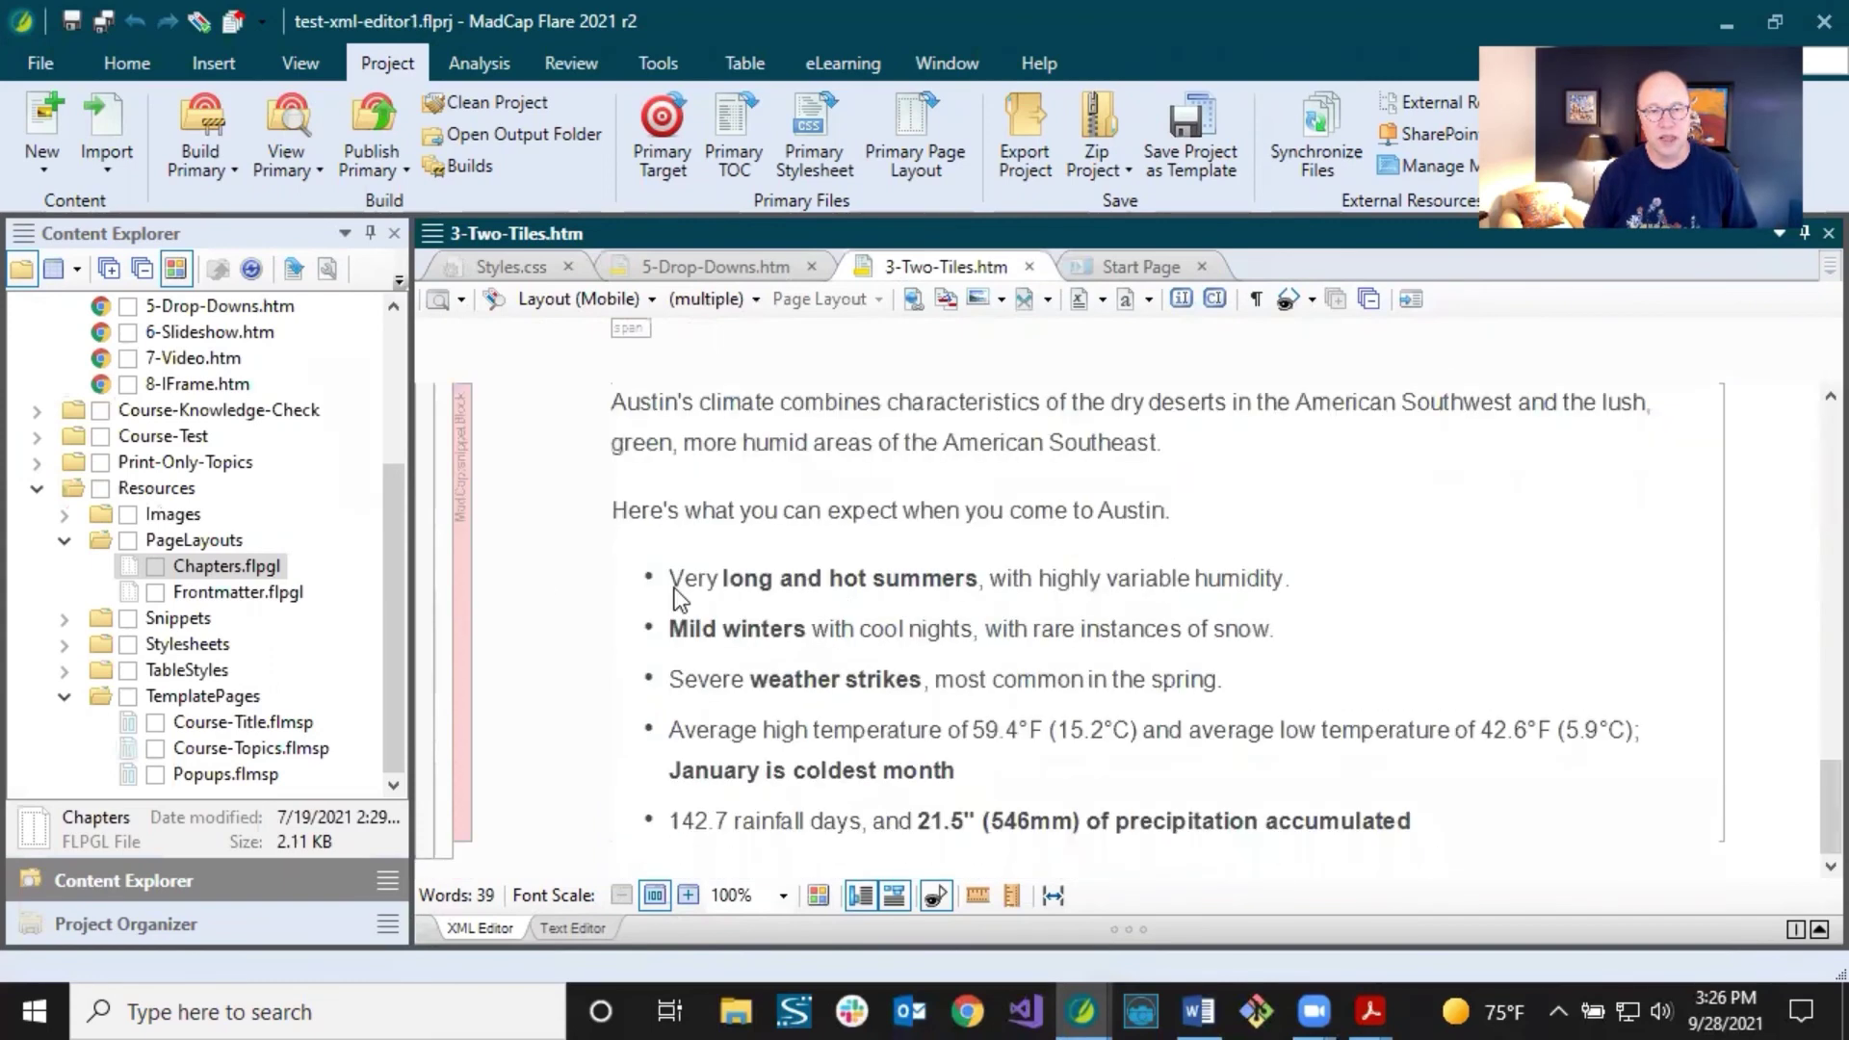
scroll(743, 607, up, 10)
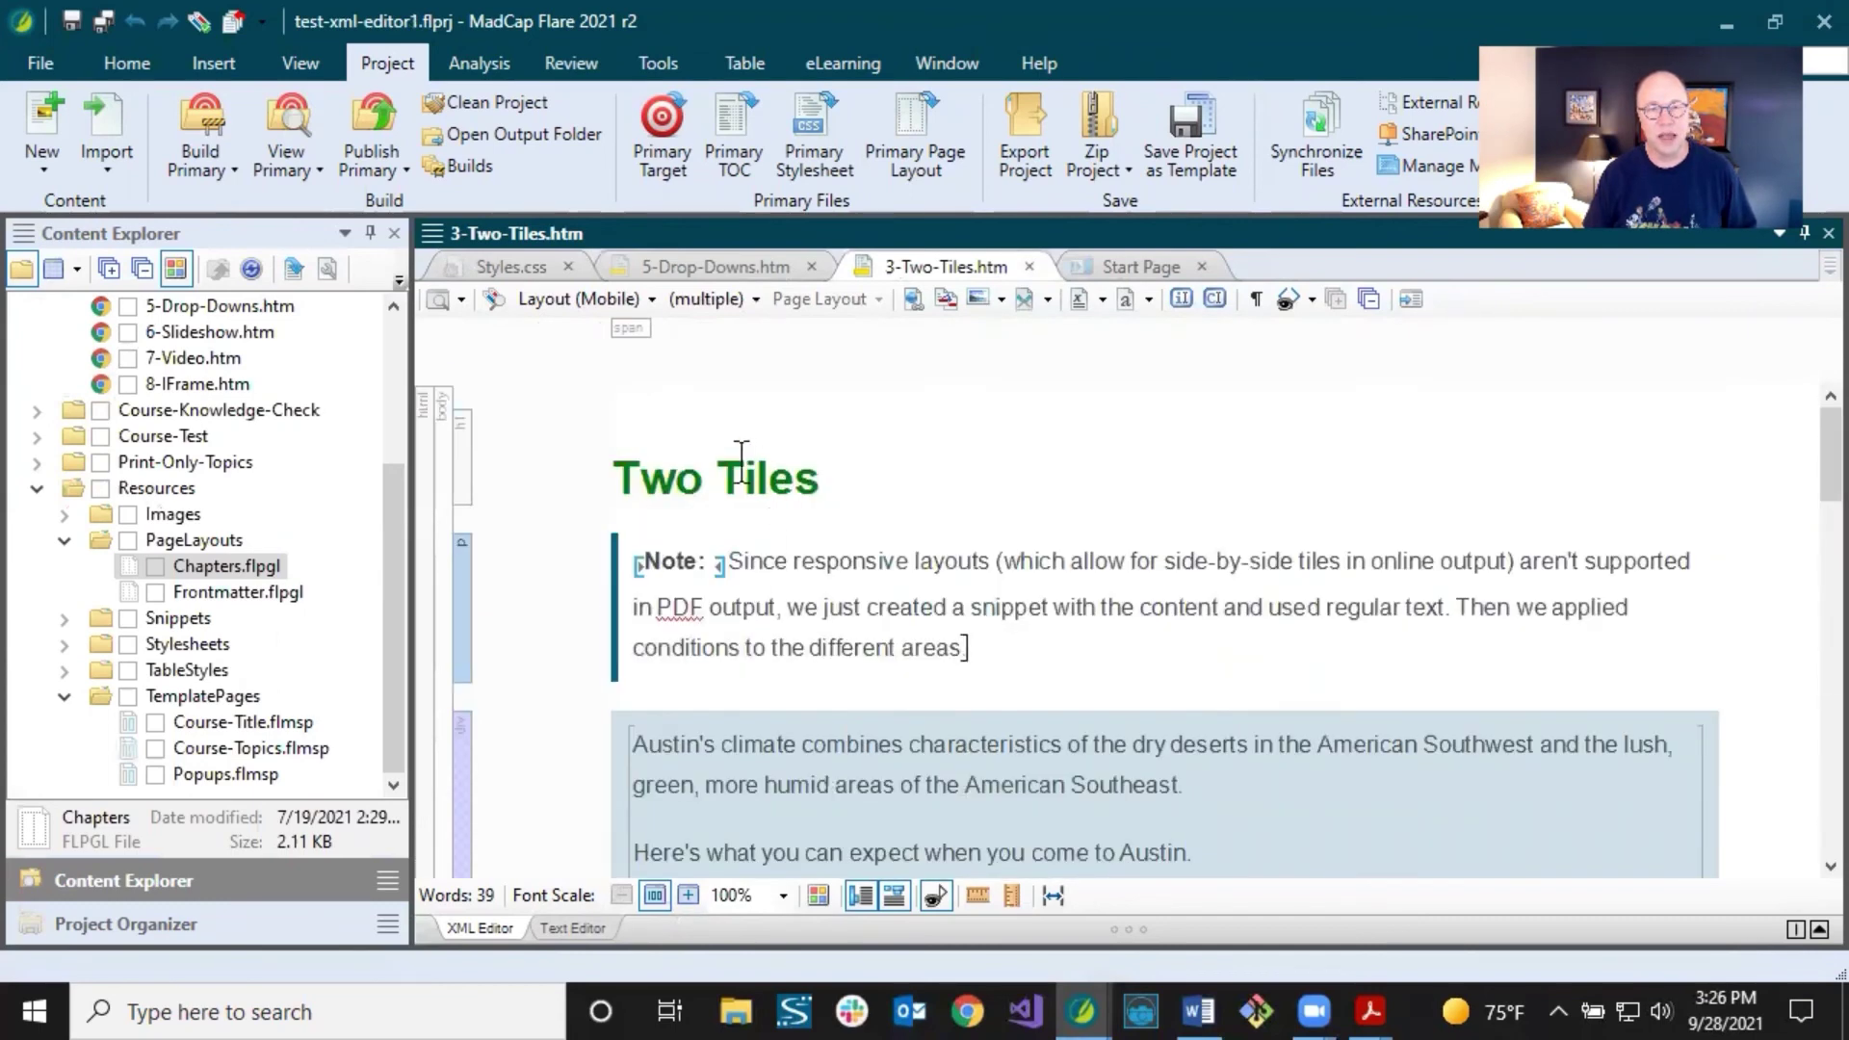
Exclude the Default.PrintOnly condition tag from the editor view and look through the topic in mobile layout.
click(495, 303)
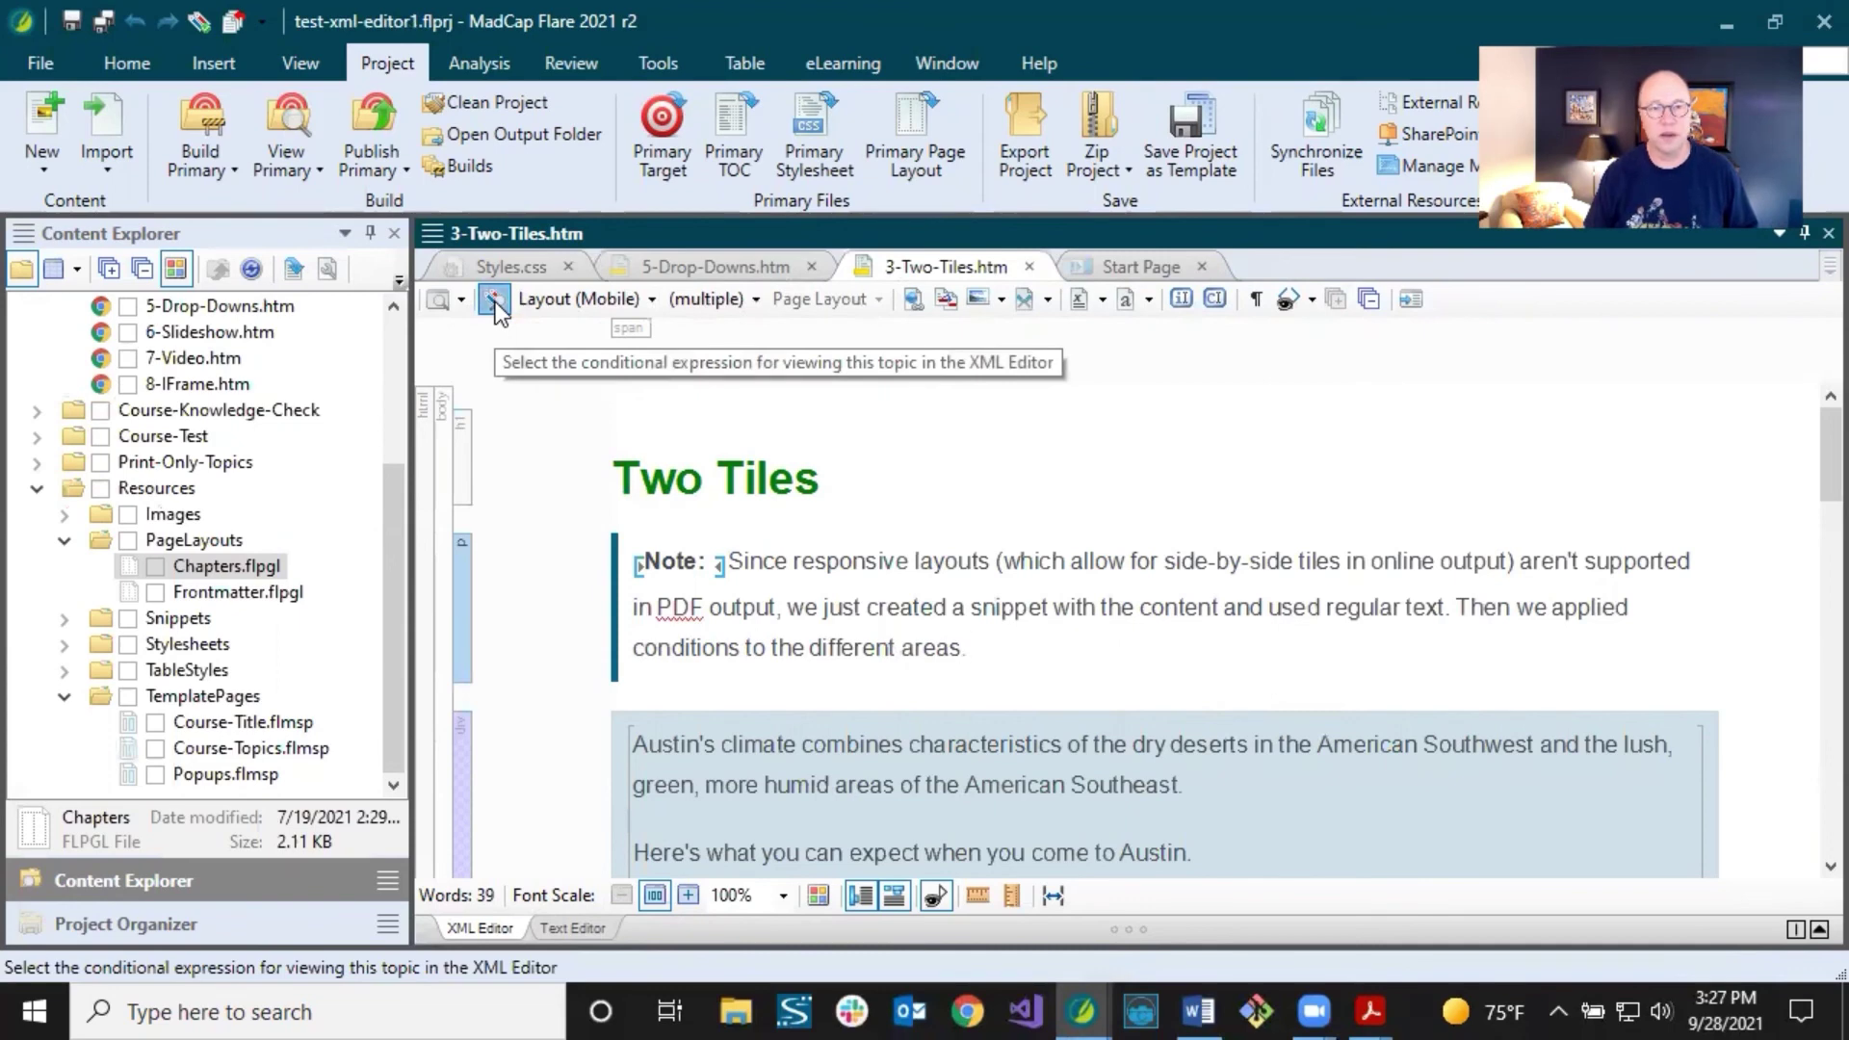
click(977, 252)
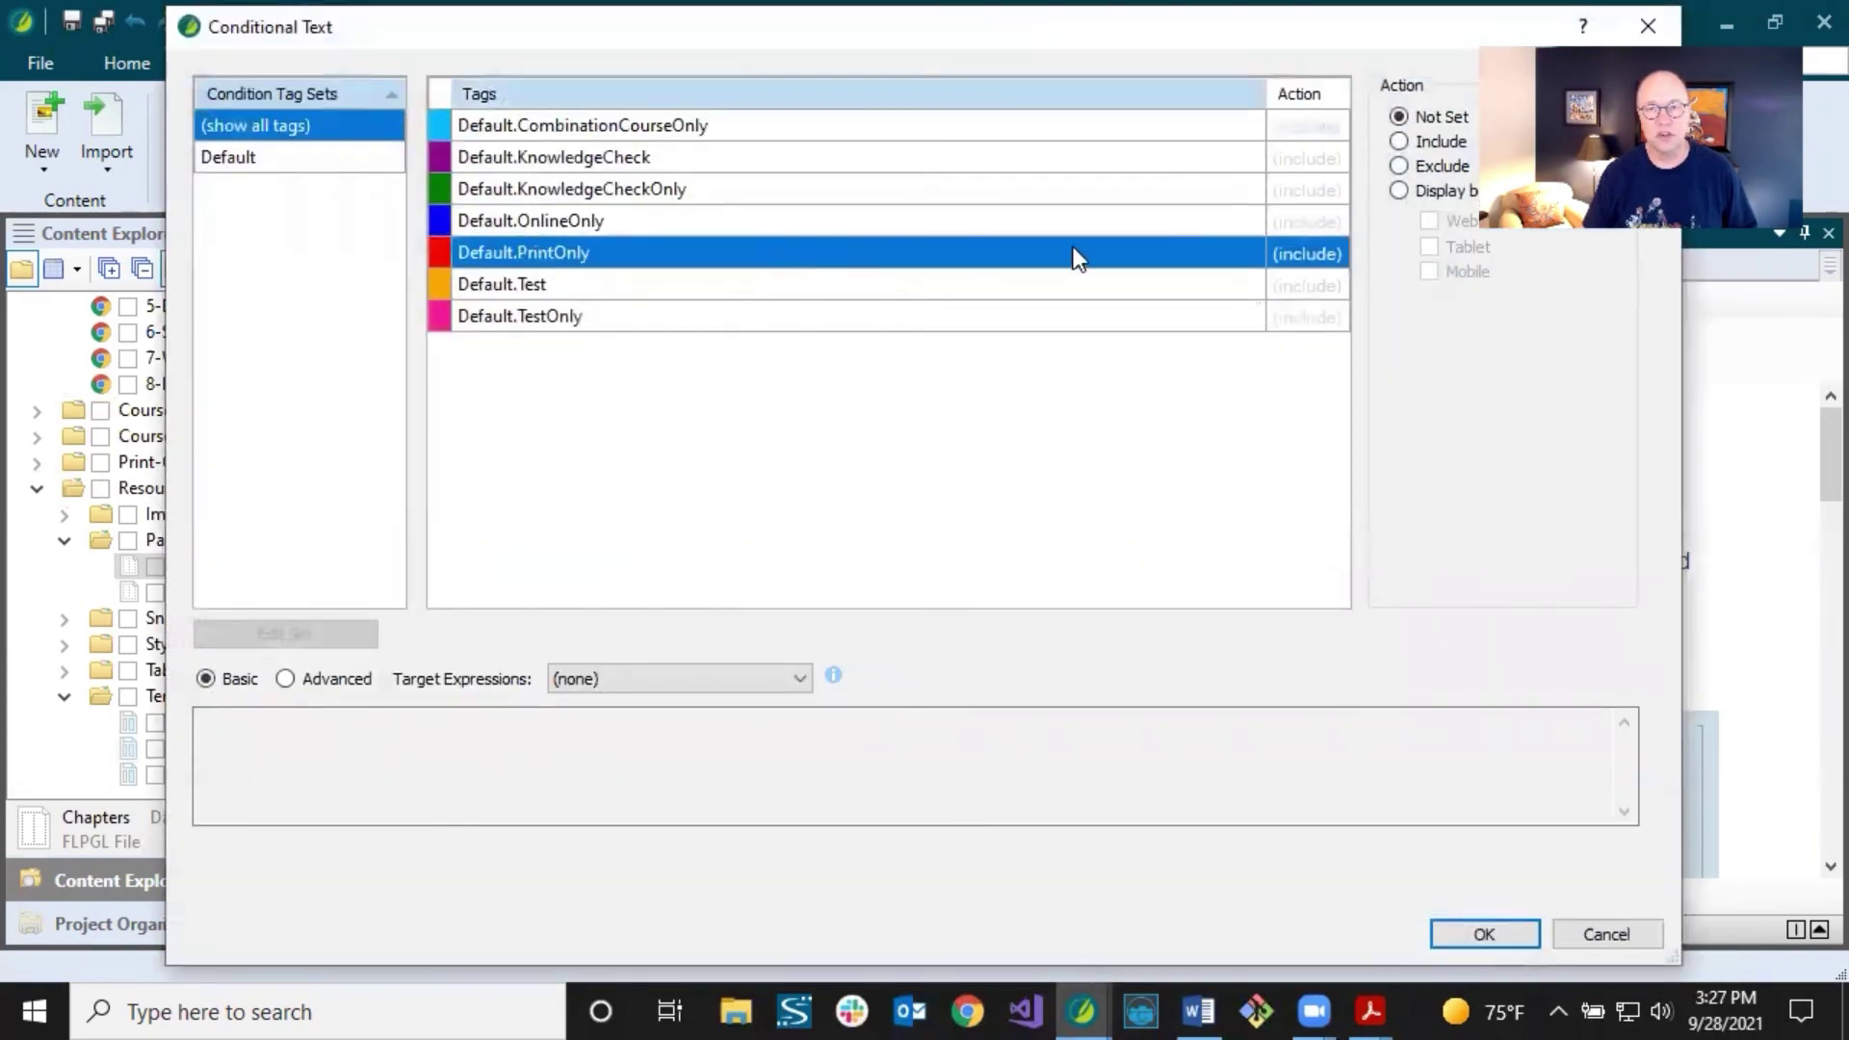
click(1398, 165)
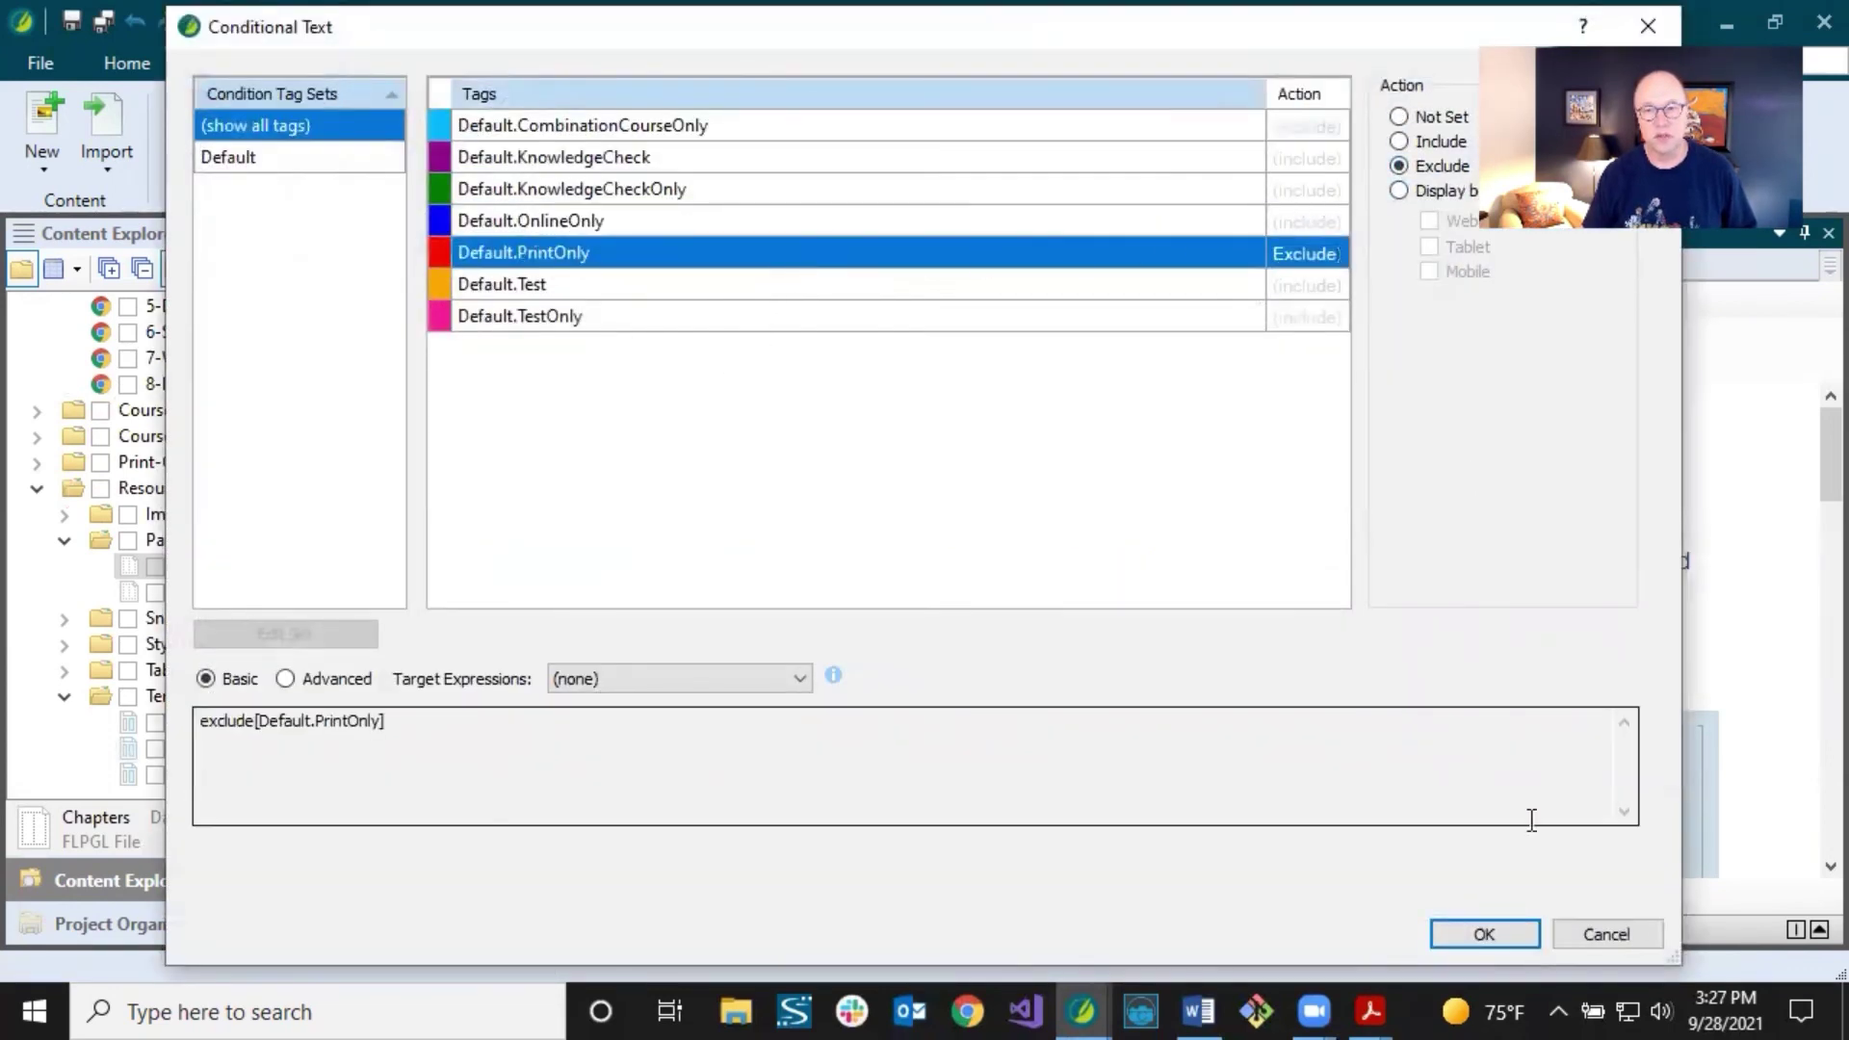
click(1484, 933)
scroll(1000, 604, down, 10)
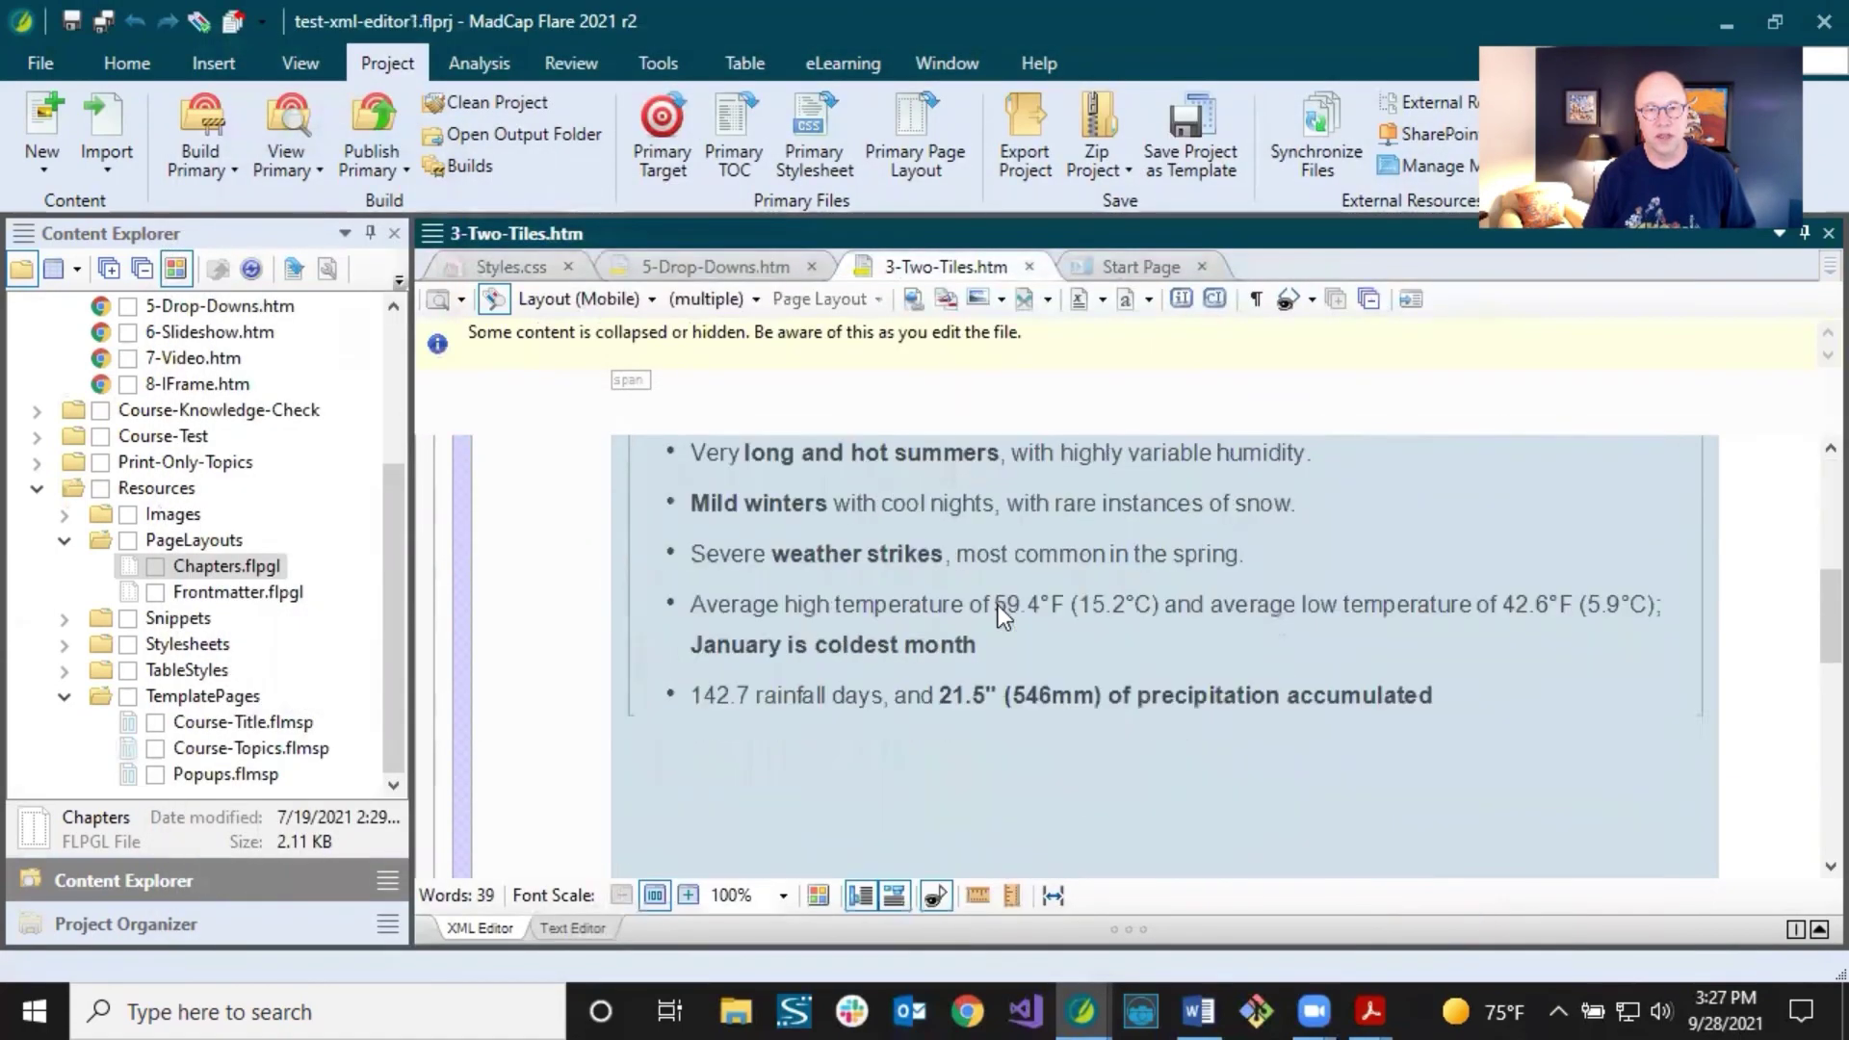
scroll(999, 605, down, 10)
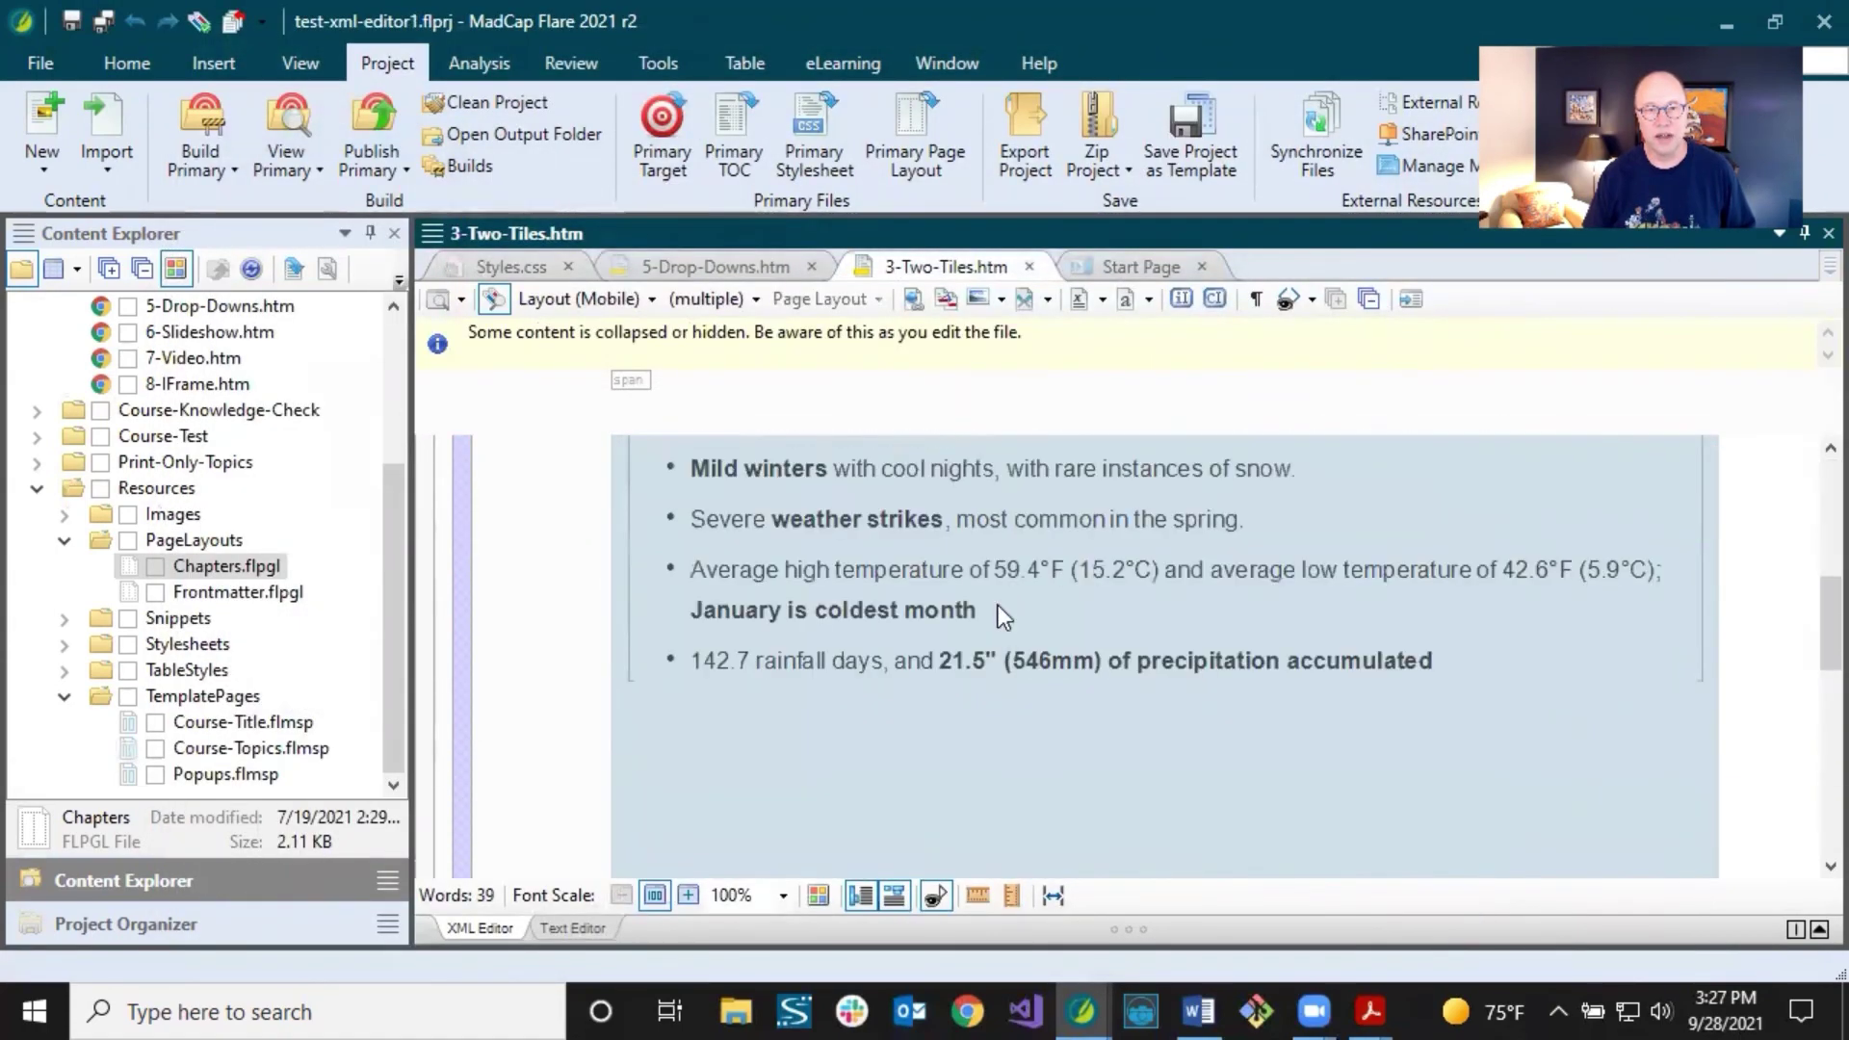
scroll(998, 605, up, 3)
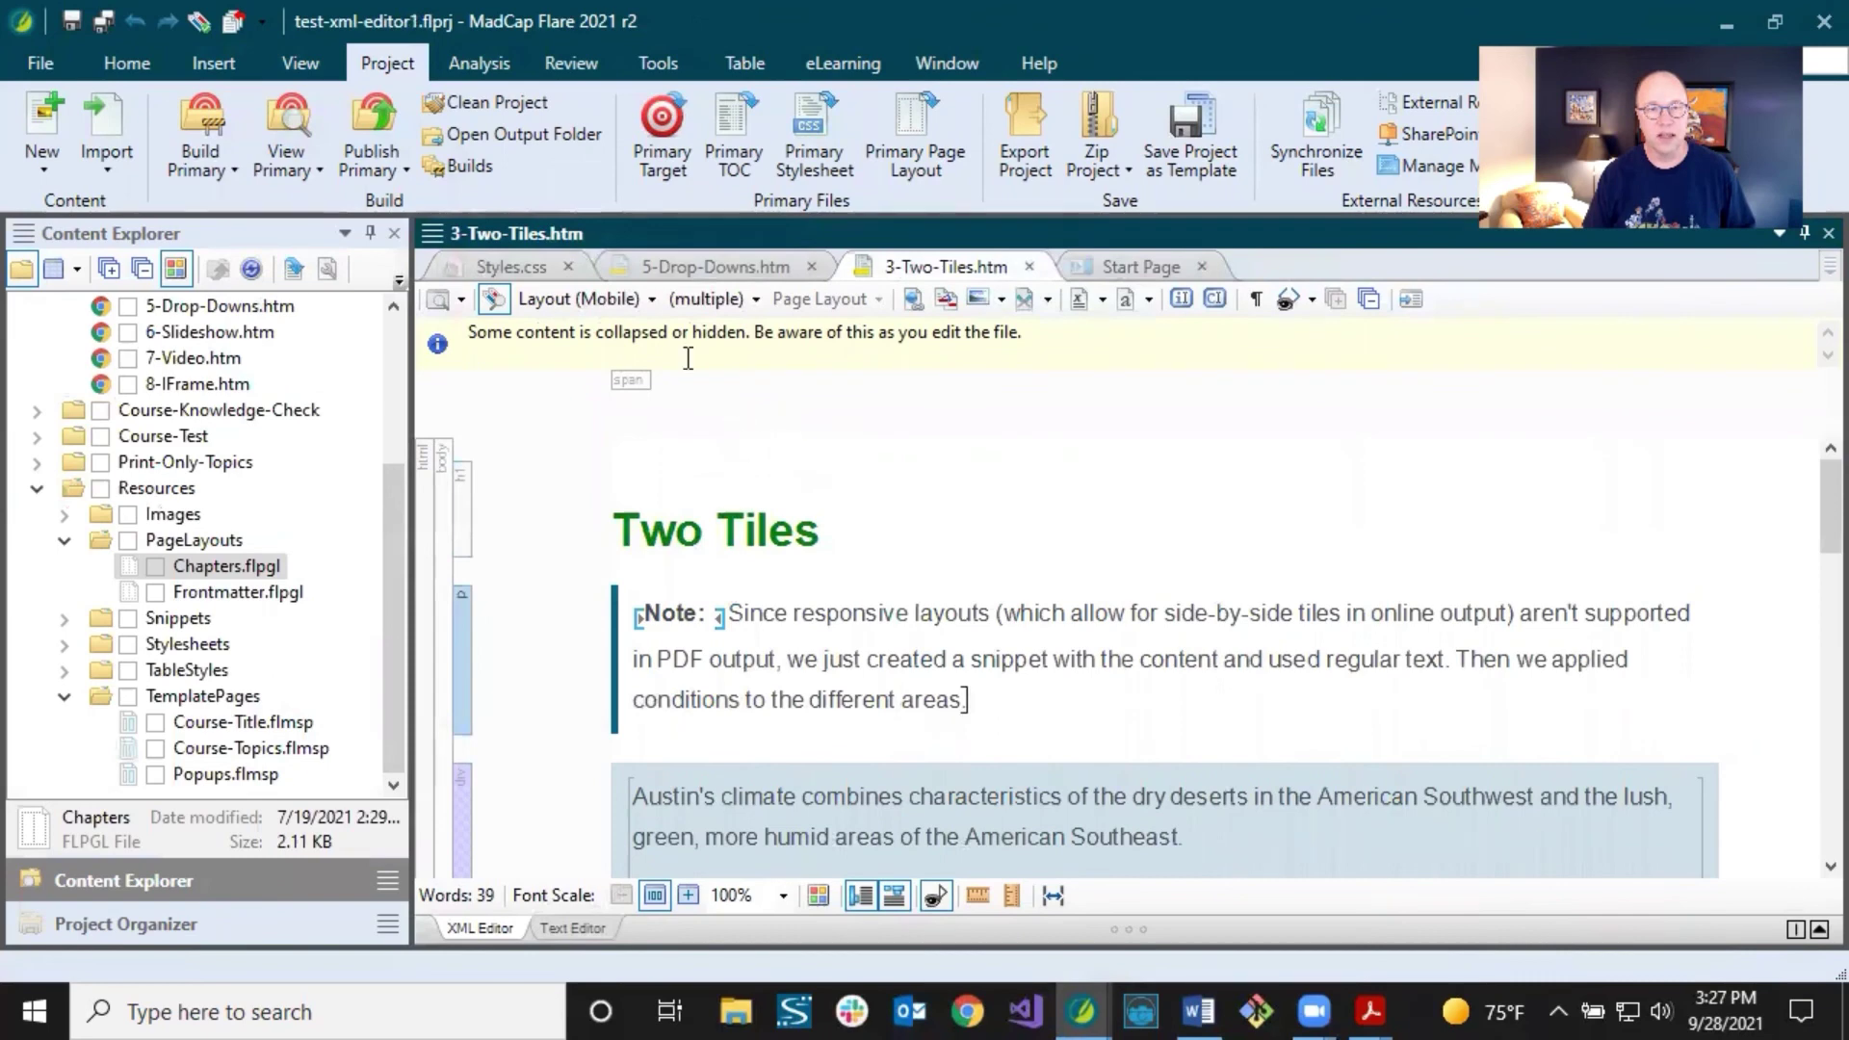
Display 3-Two-Tiles.htm in Print Layout with a page from Chapters.flpgl and look over its first page.
click(640, 305)
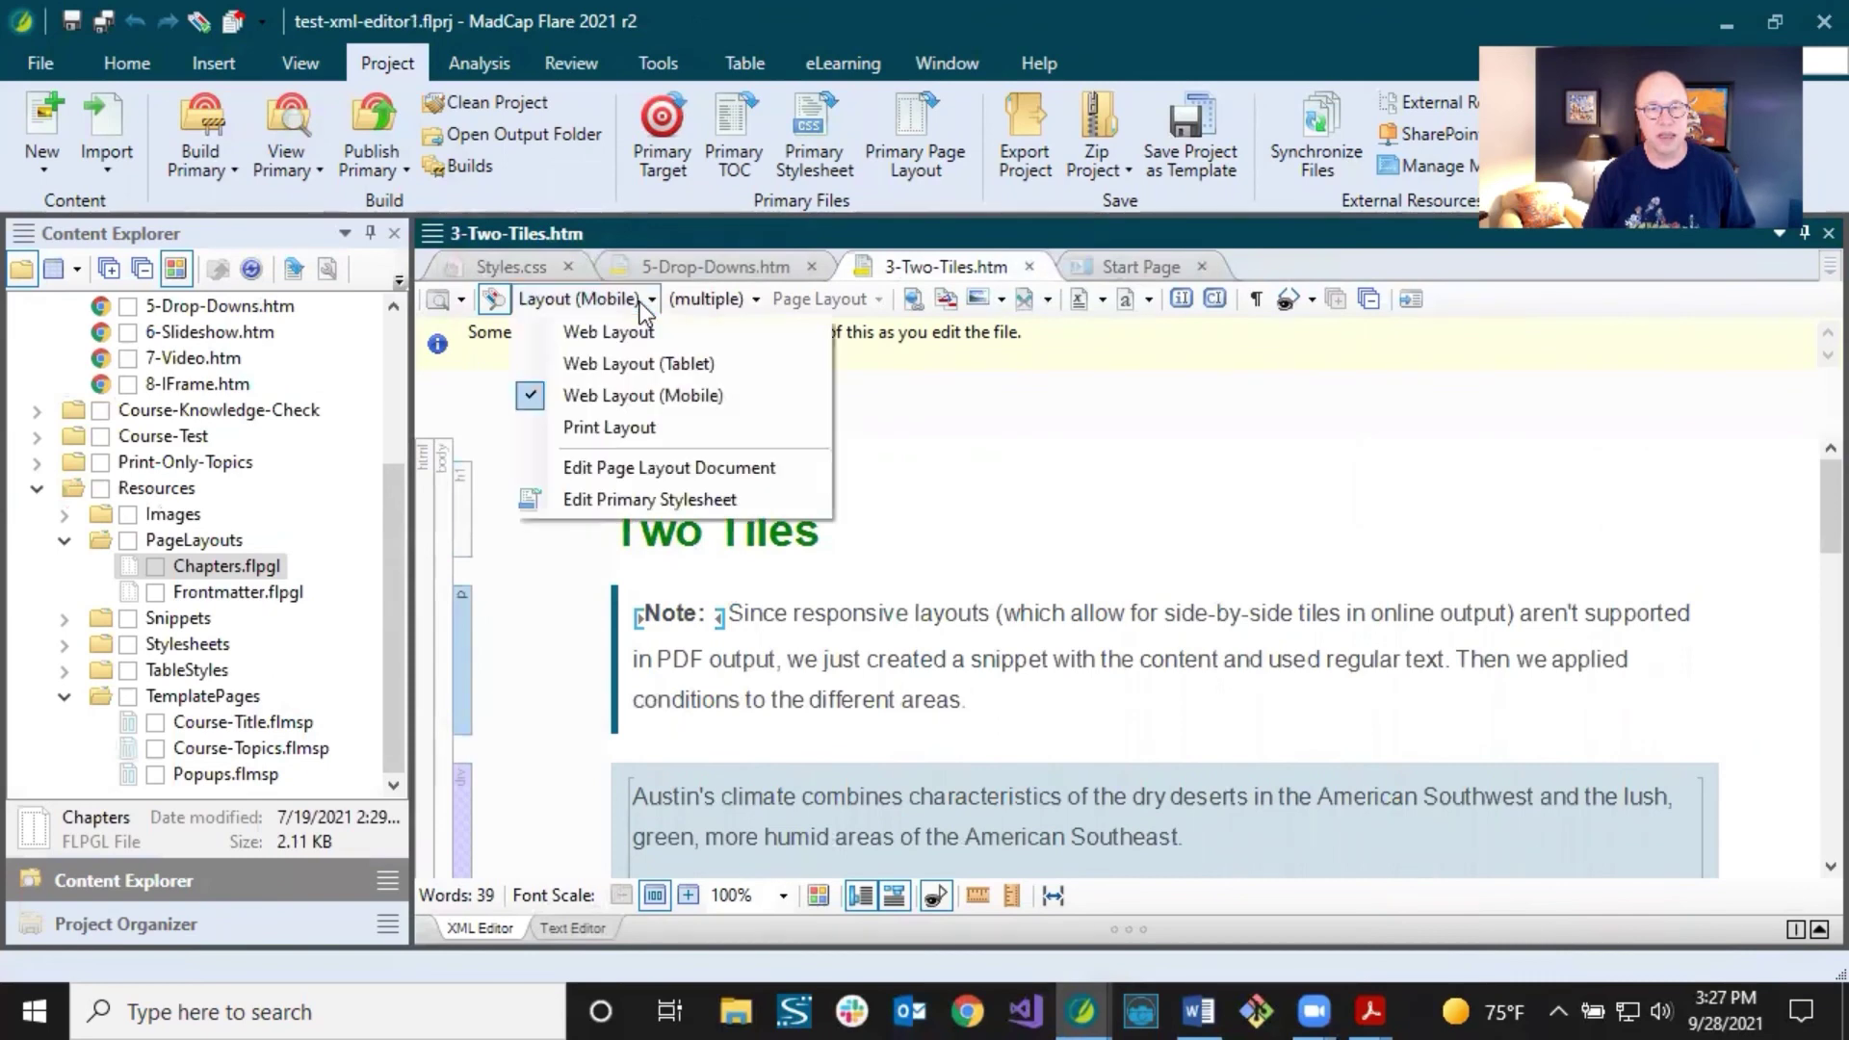
click(608, 427)
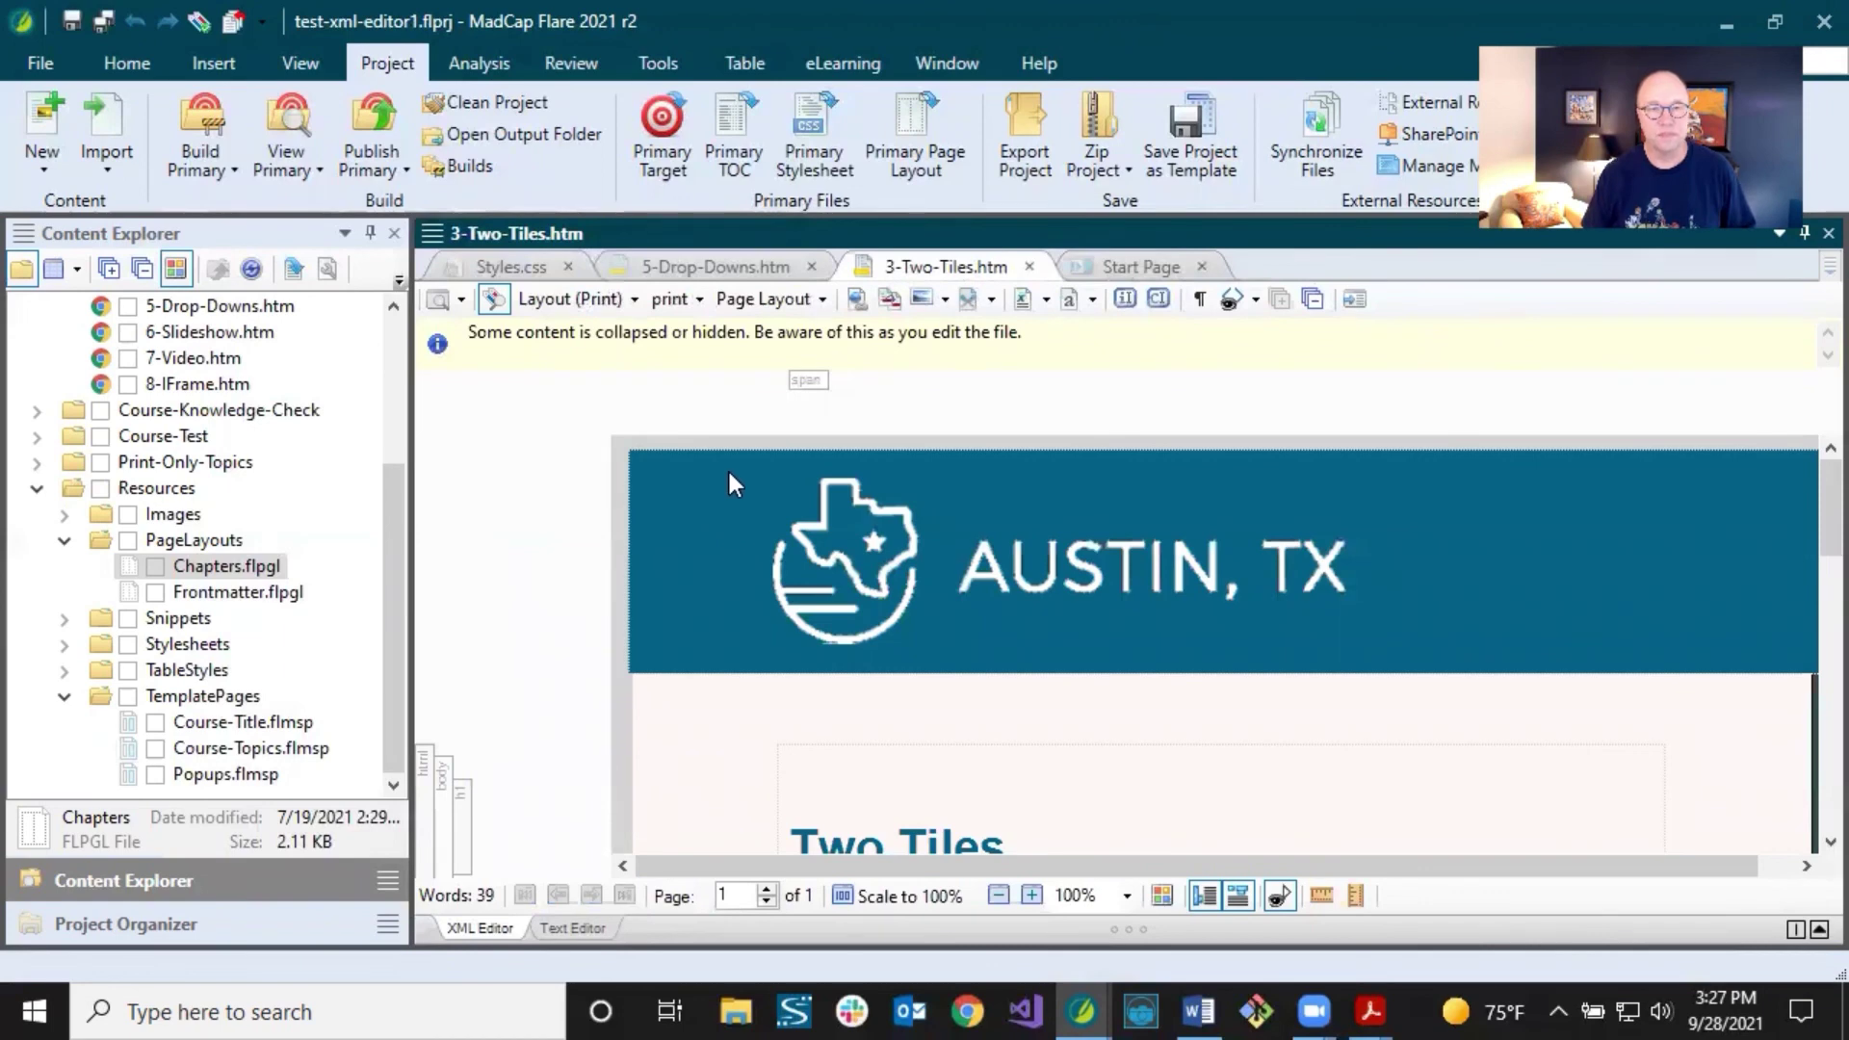
click(792, 300)
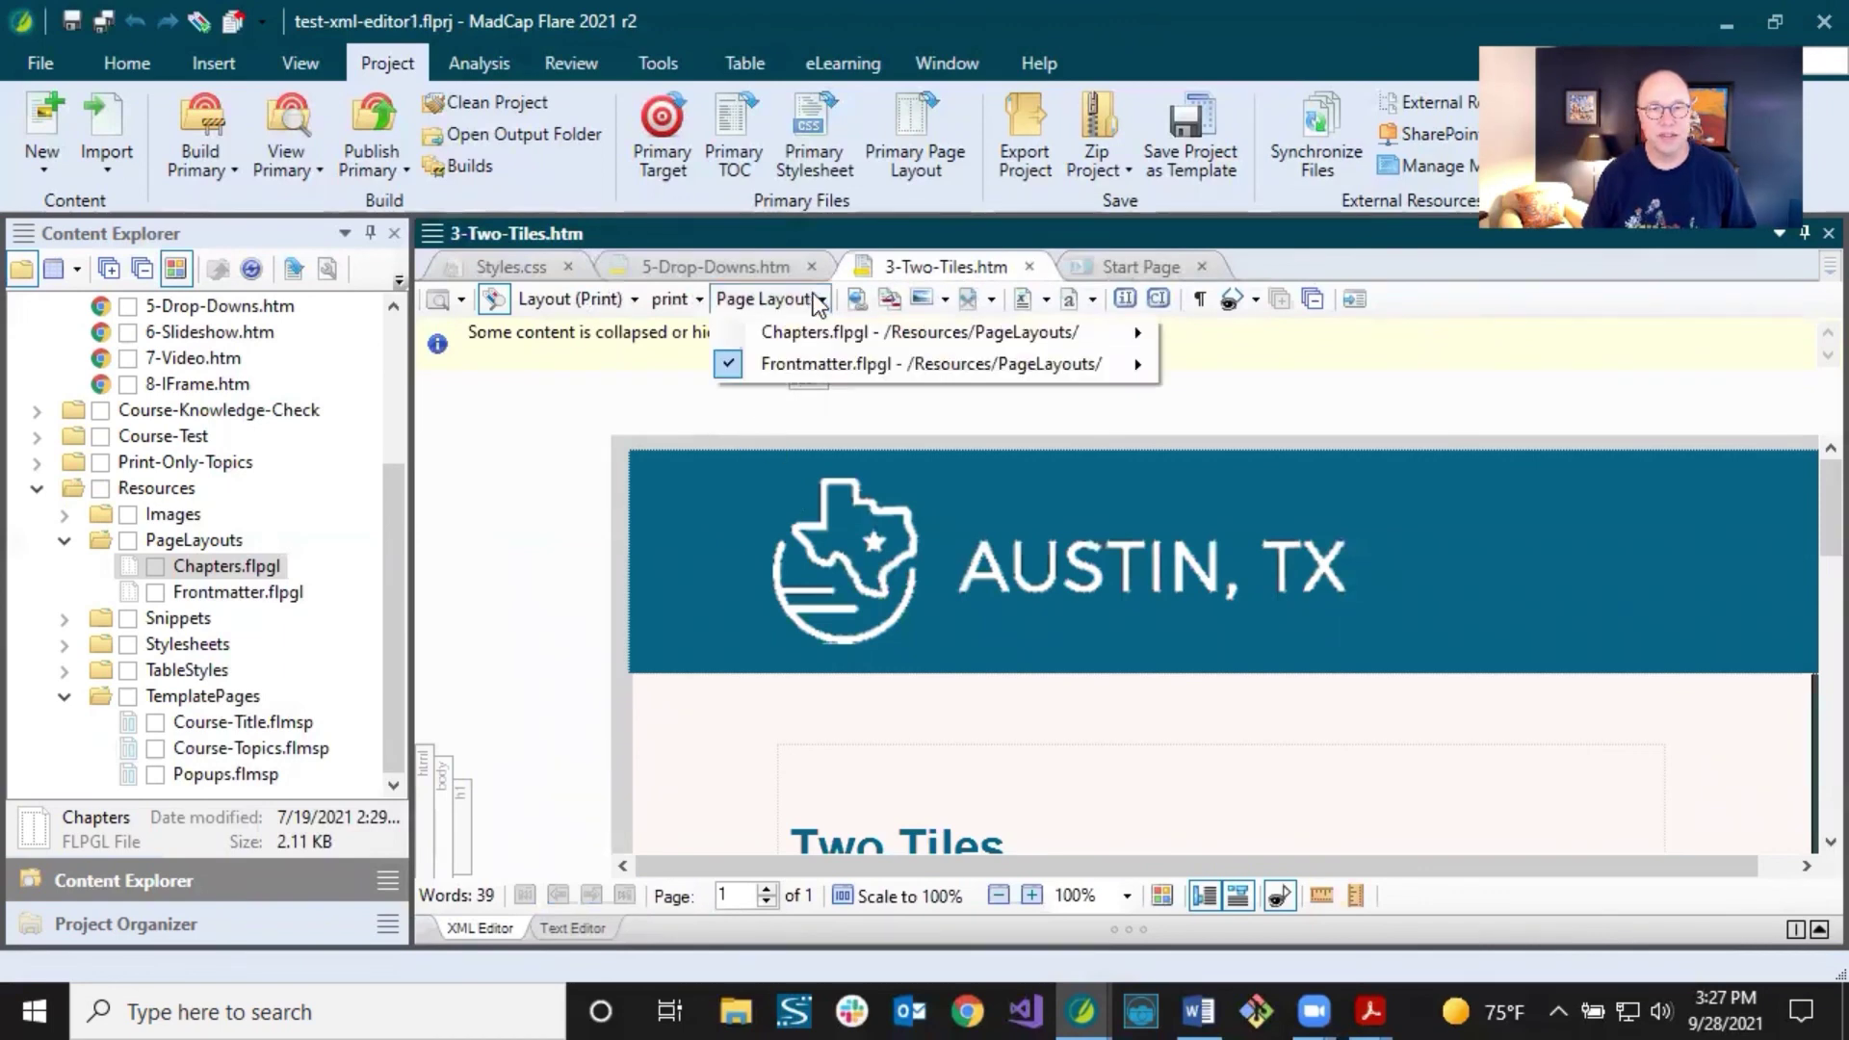
mouse_move(1108, 332)
click(1235, 334)
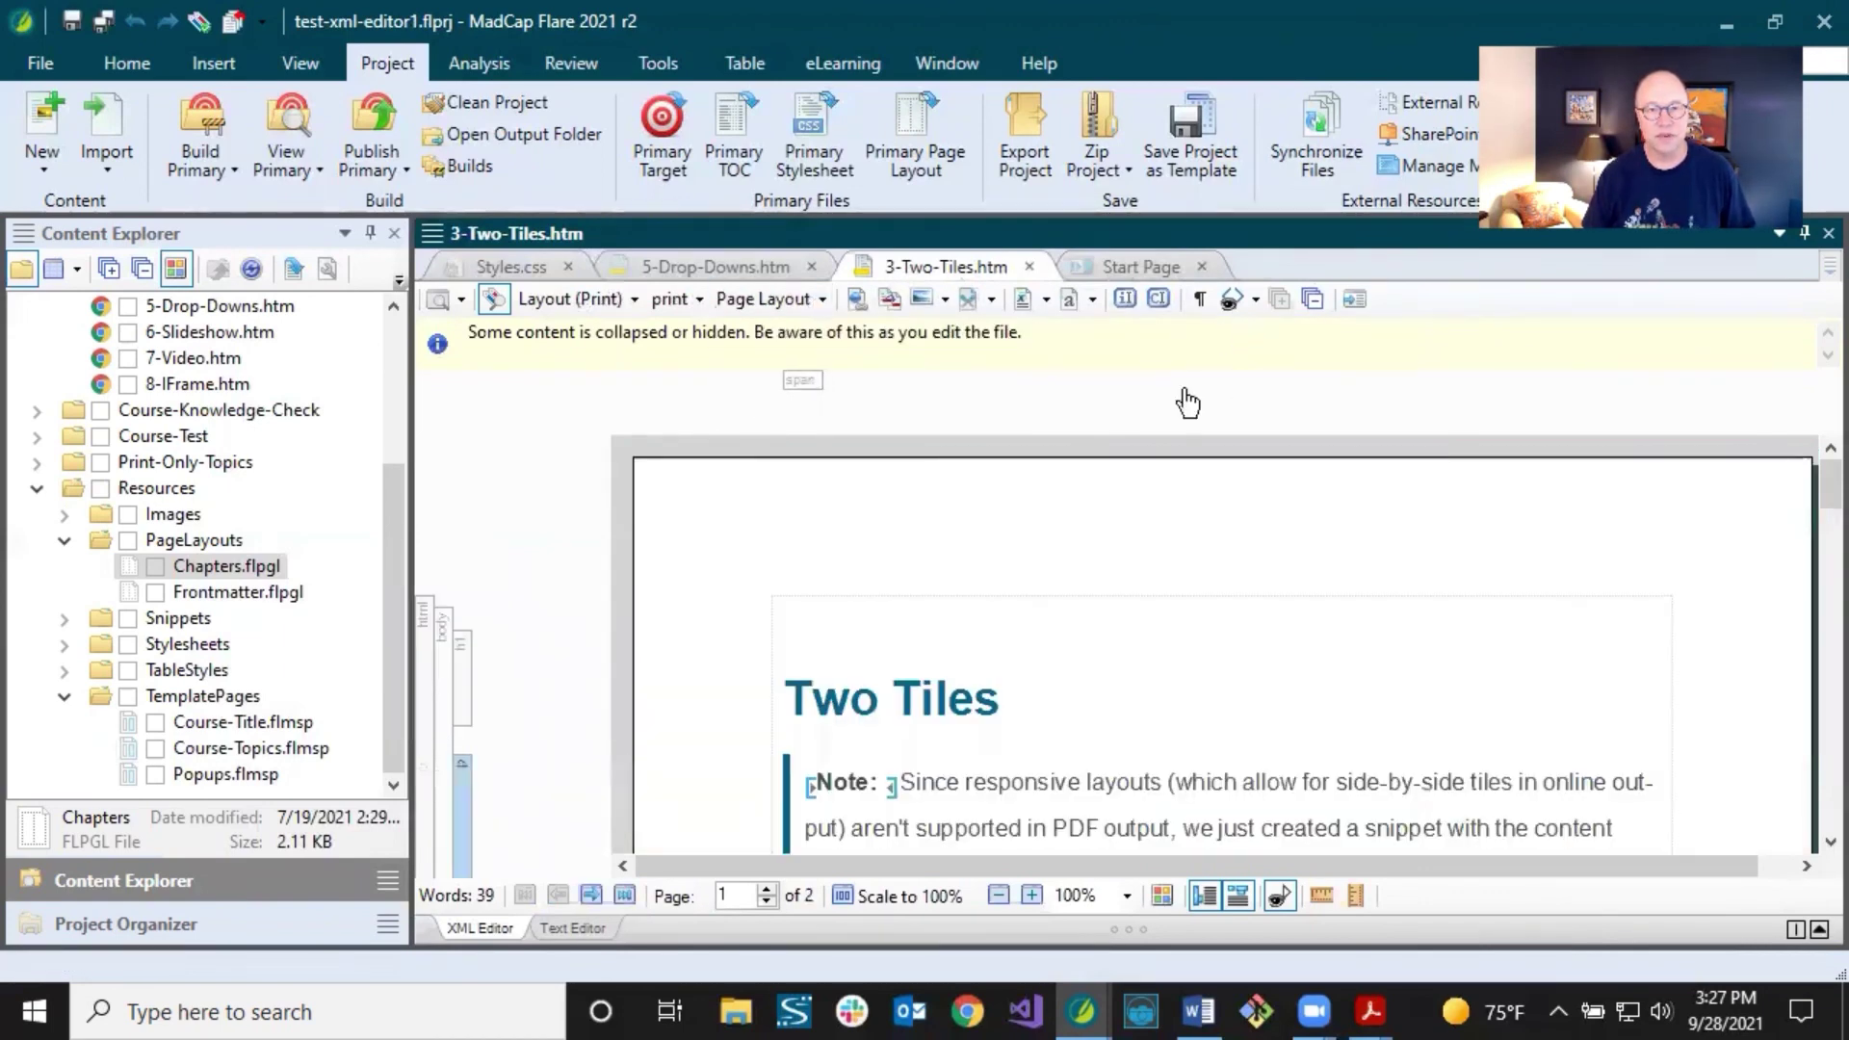
scroll(1003, 696, down, 3)
scroll(1003, 695, up, 2)
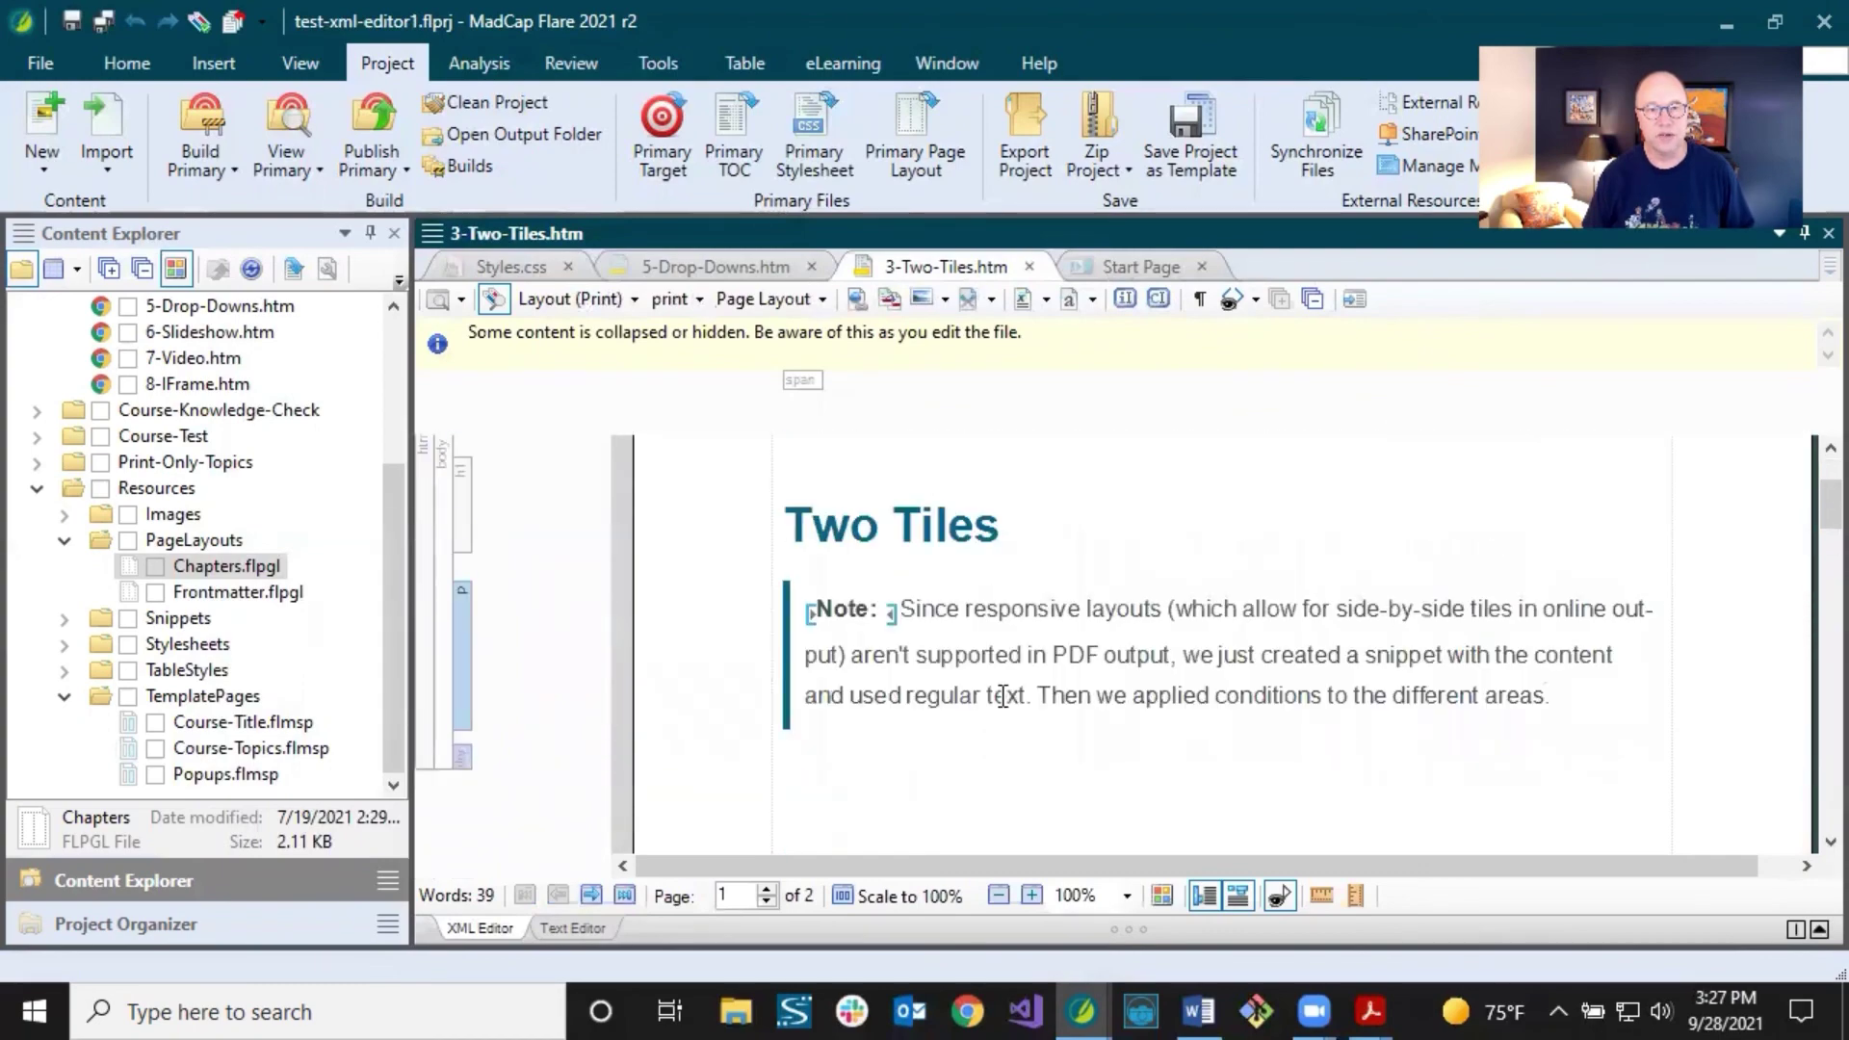
scroll(881, 543, down, 2)
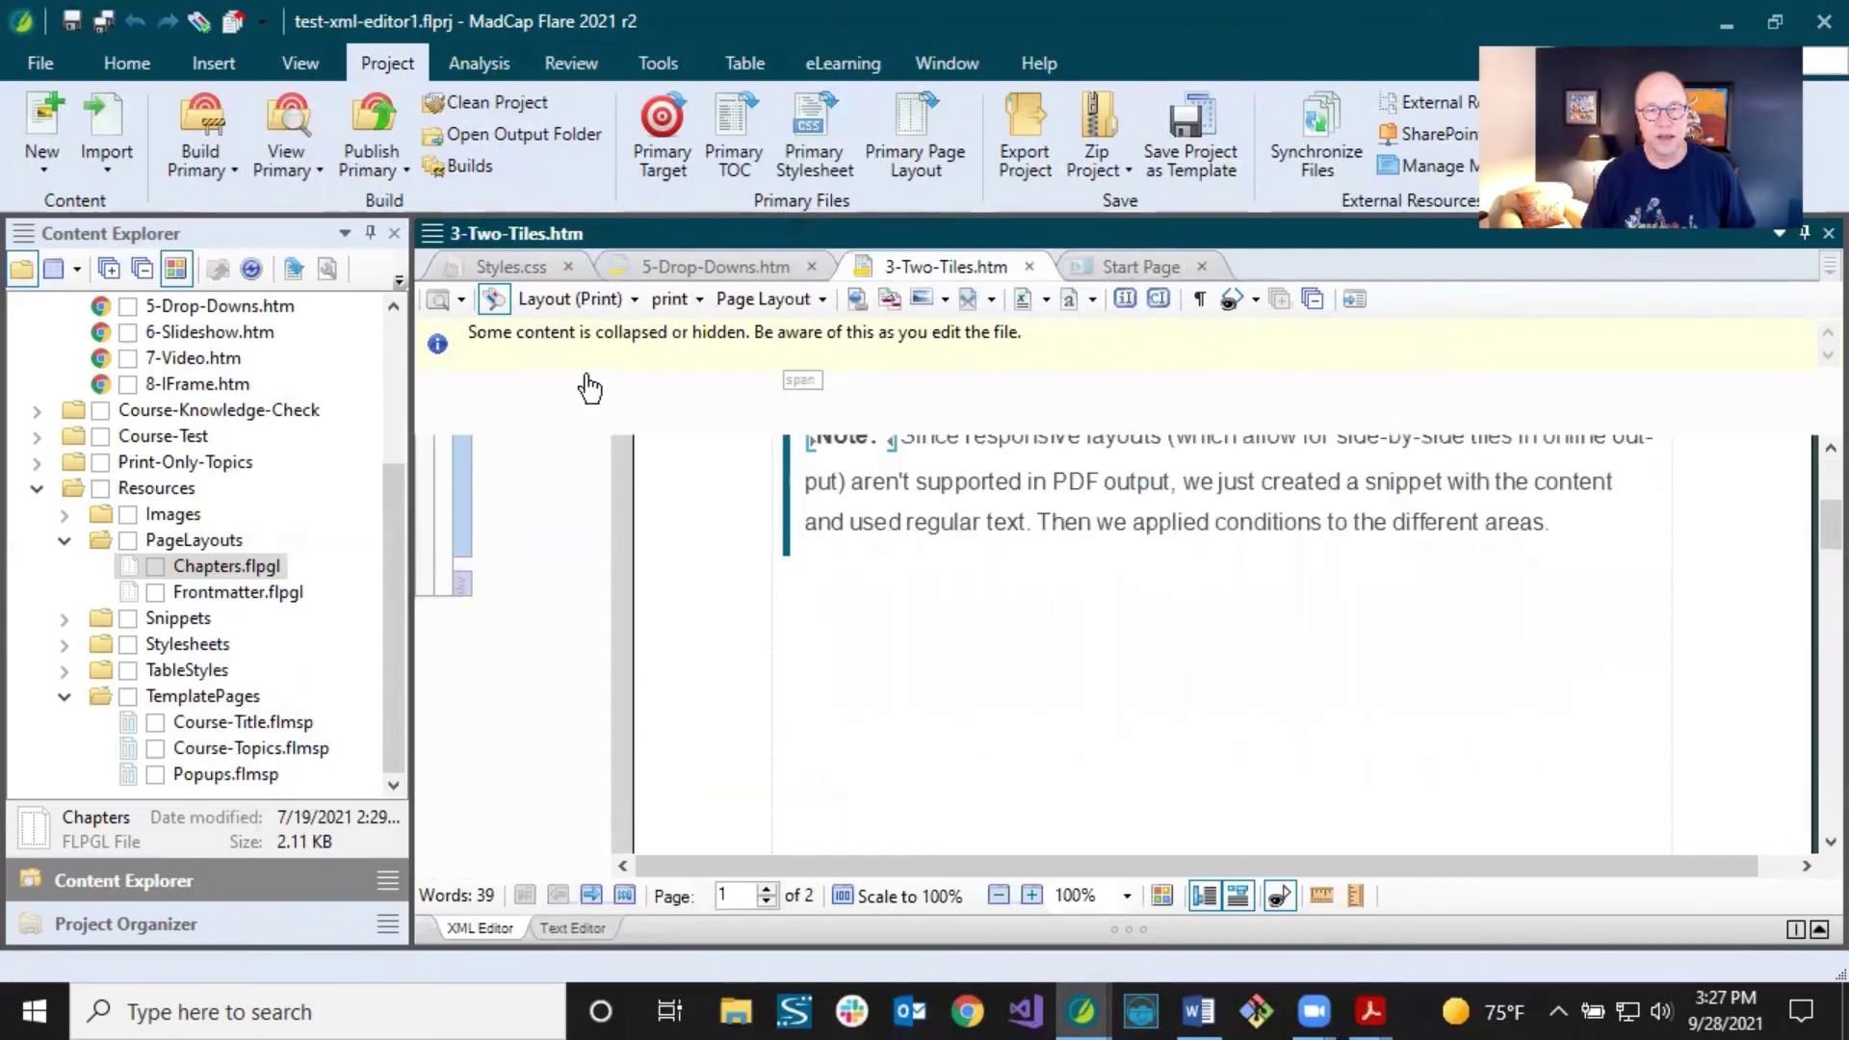
Set Default.PrintOnly to Not Set, exclude Default.OnlineOnly from the editor view, and check the snippet text in the print view.
click(493, 299)
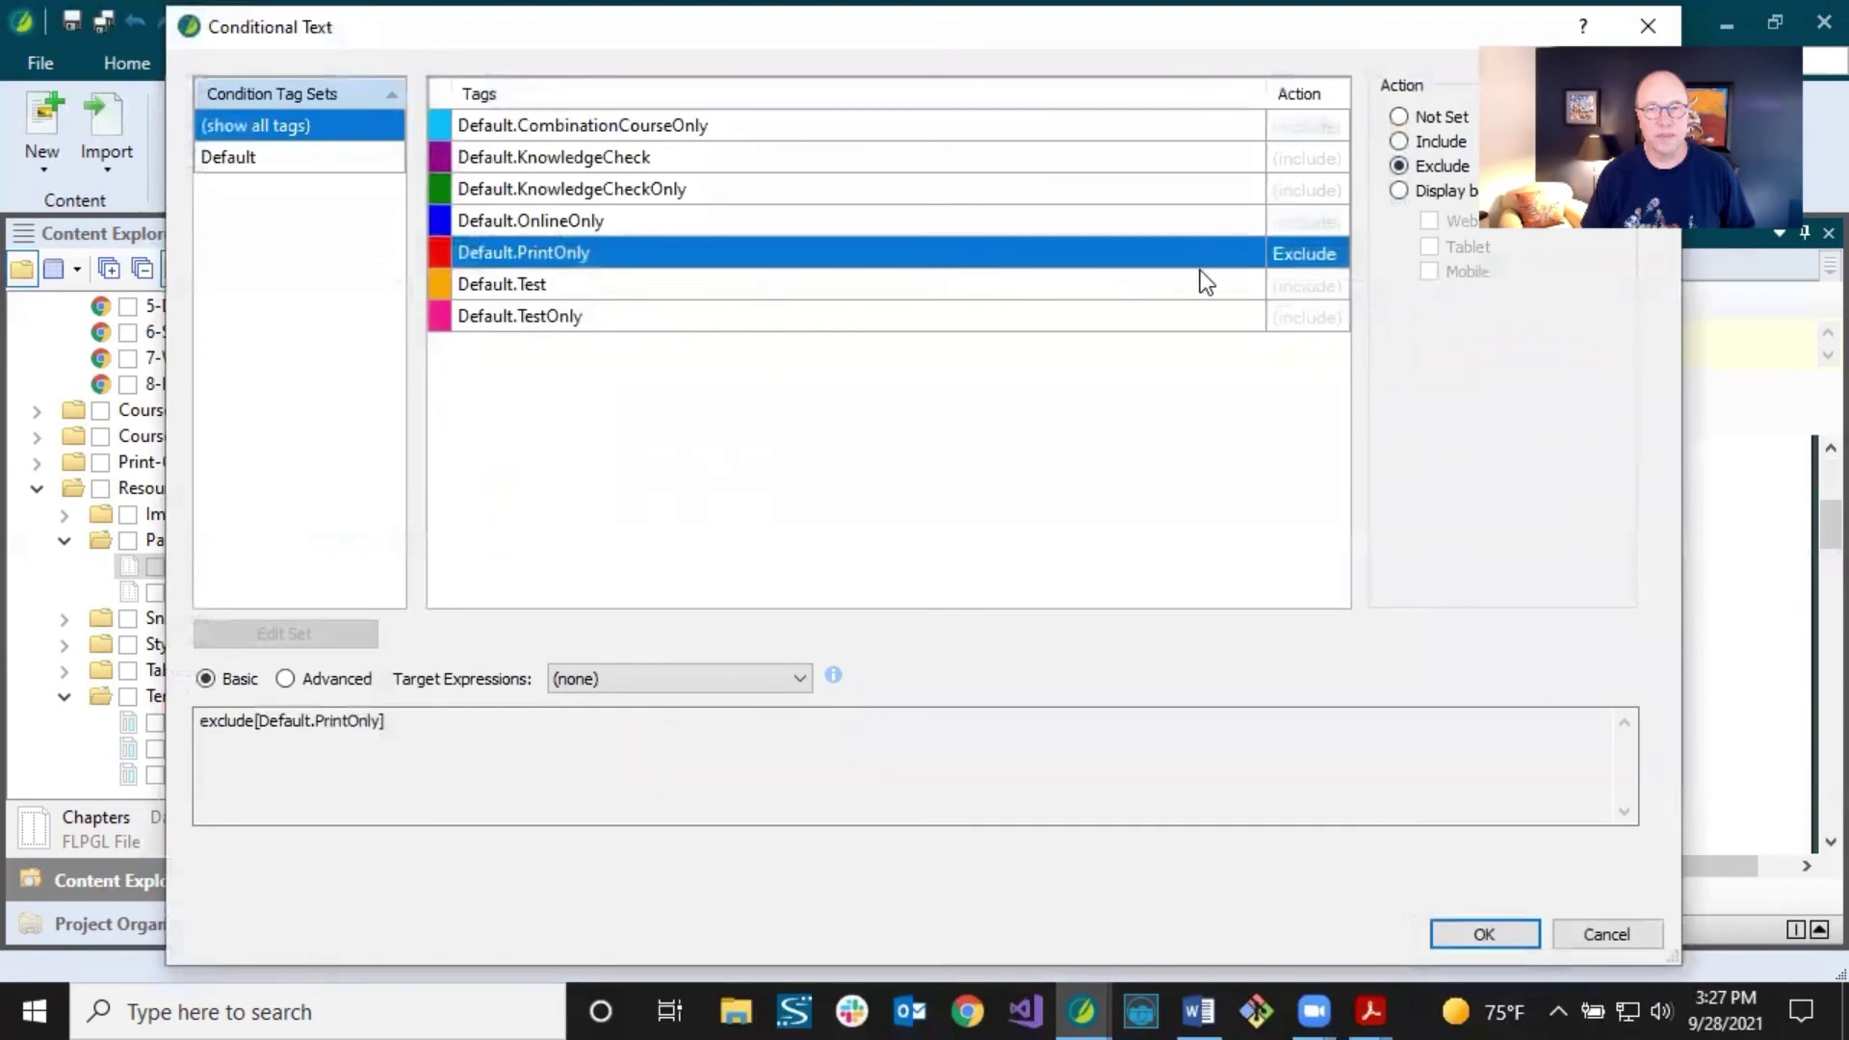
click(1406, 116)
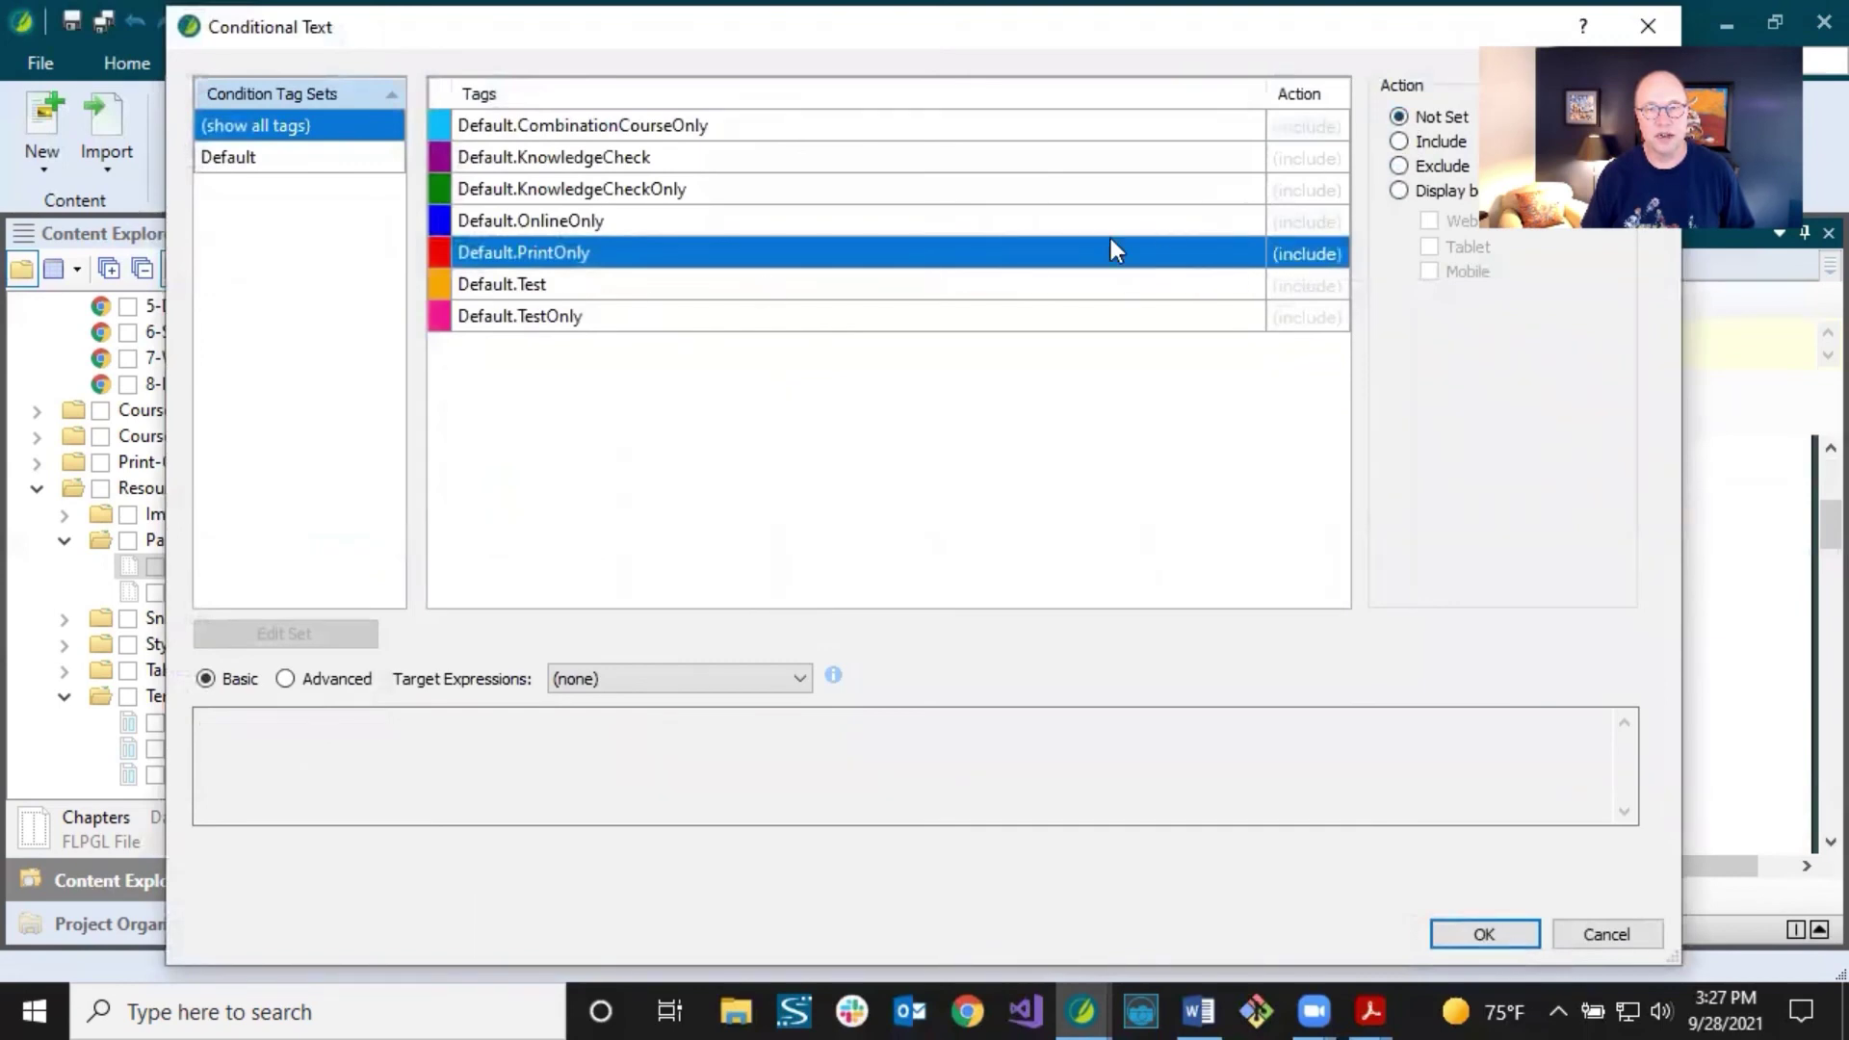
click(1017, 234)
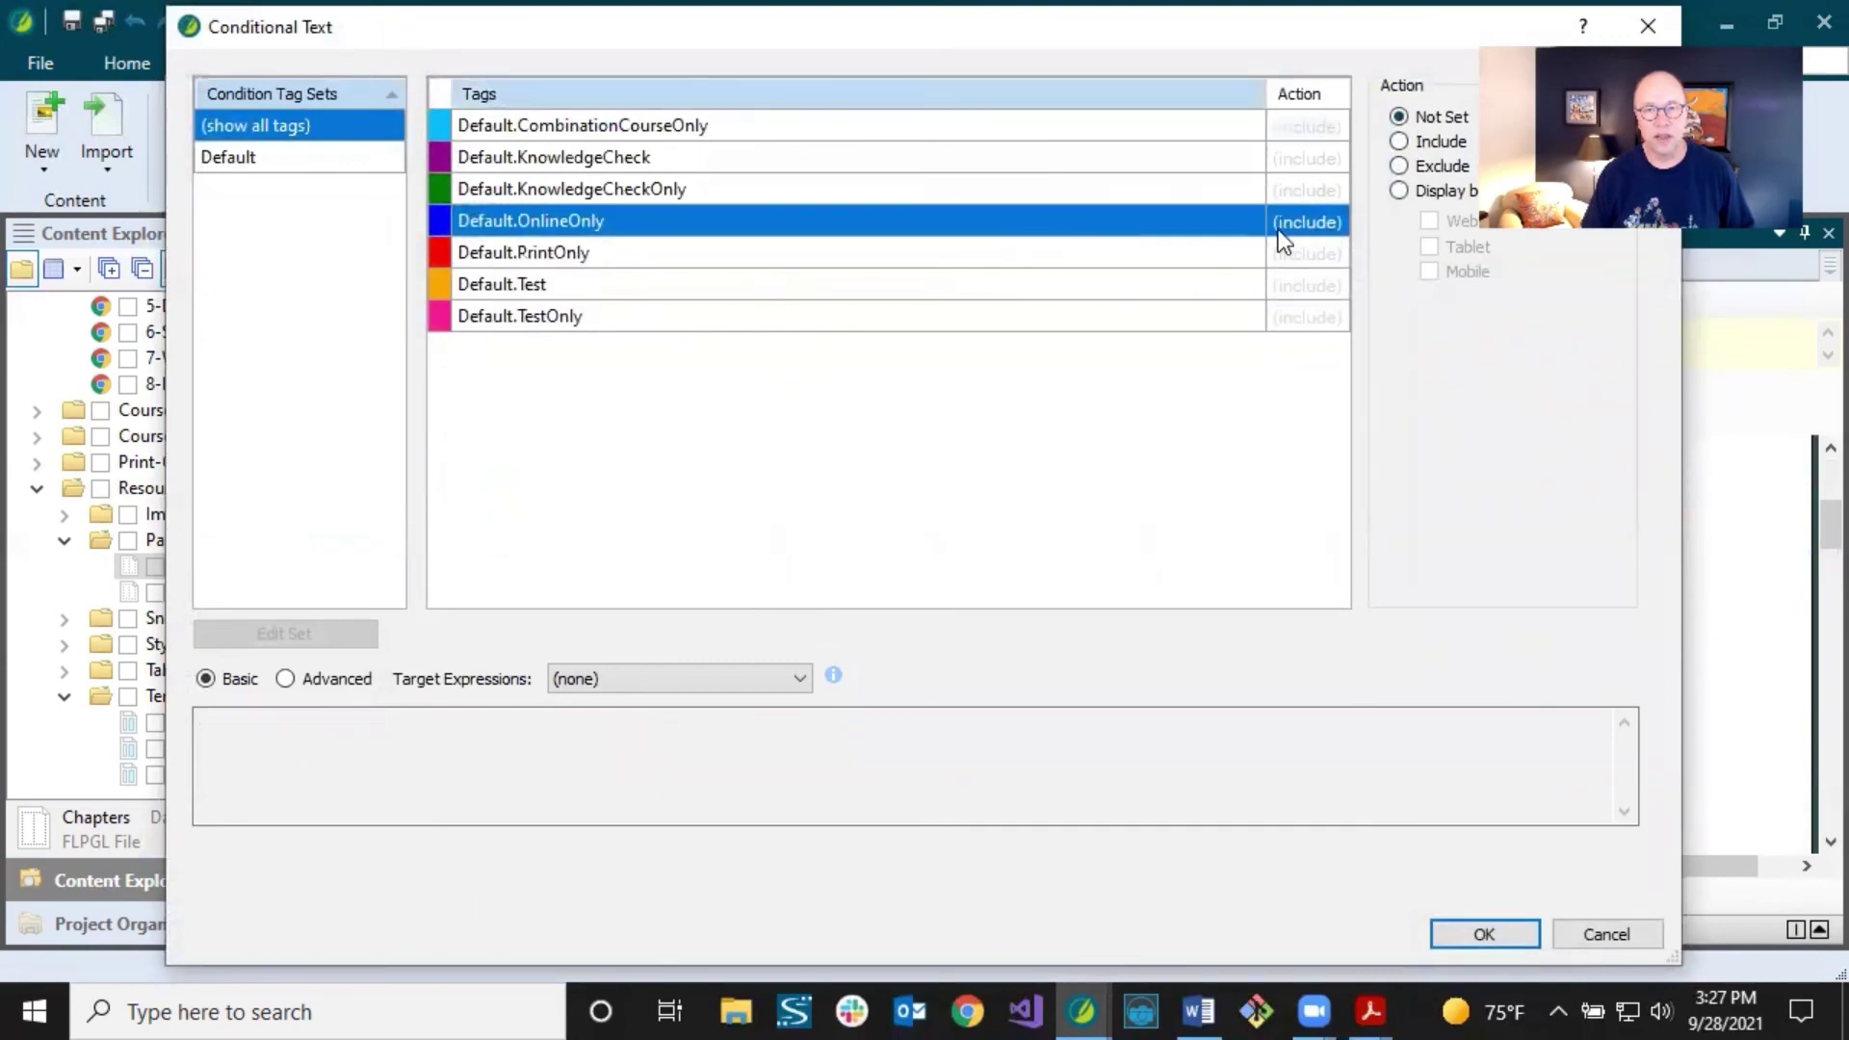
click(1399, 167)
click(1477, 934)
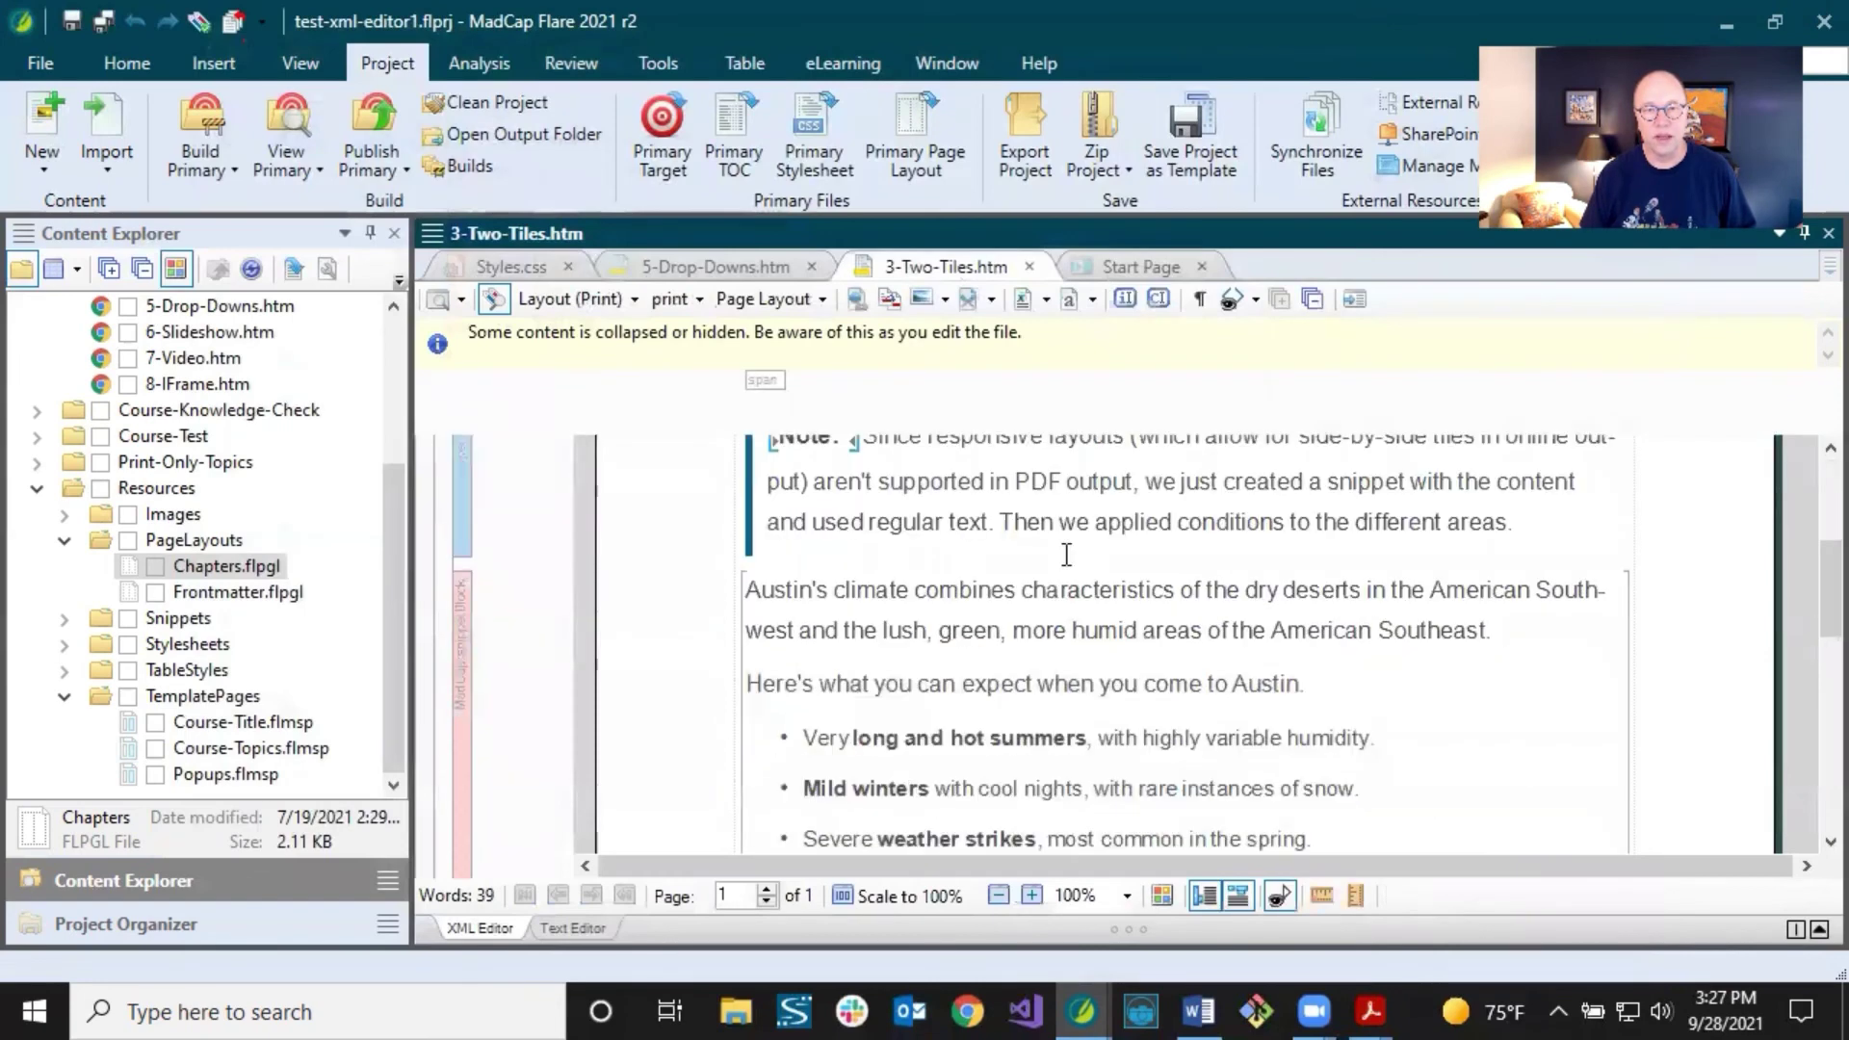
scroll(912, 645, down, 2)
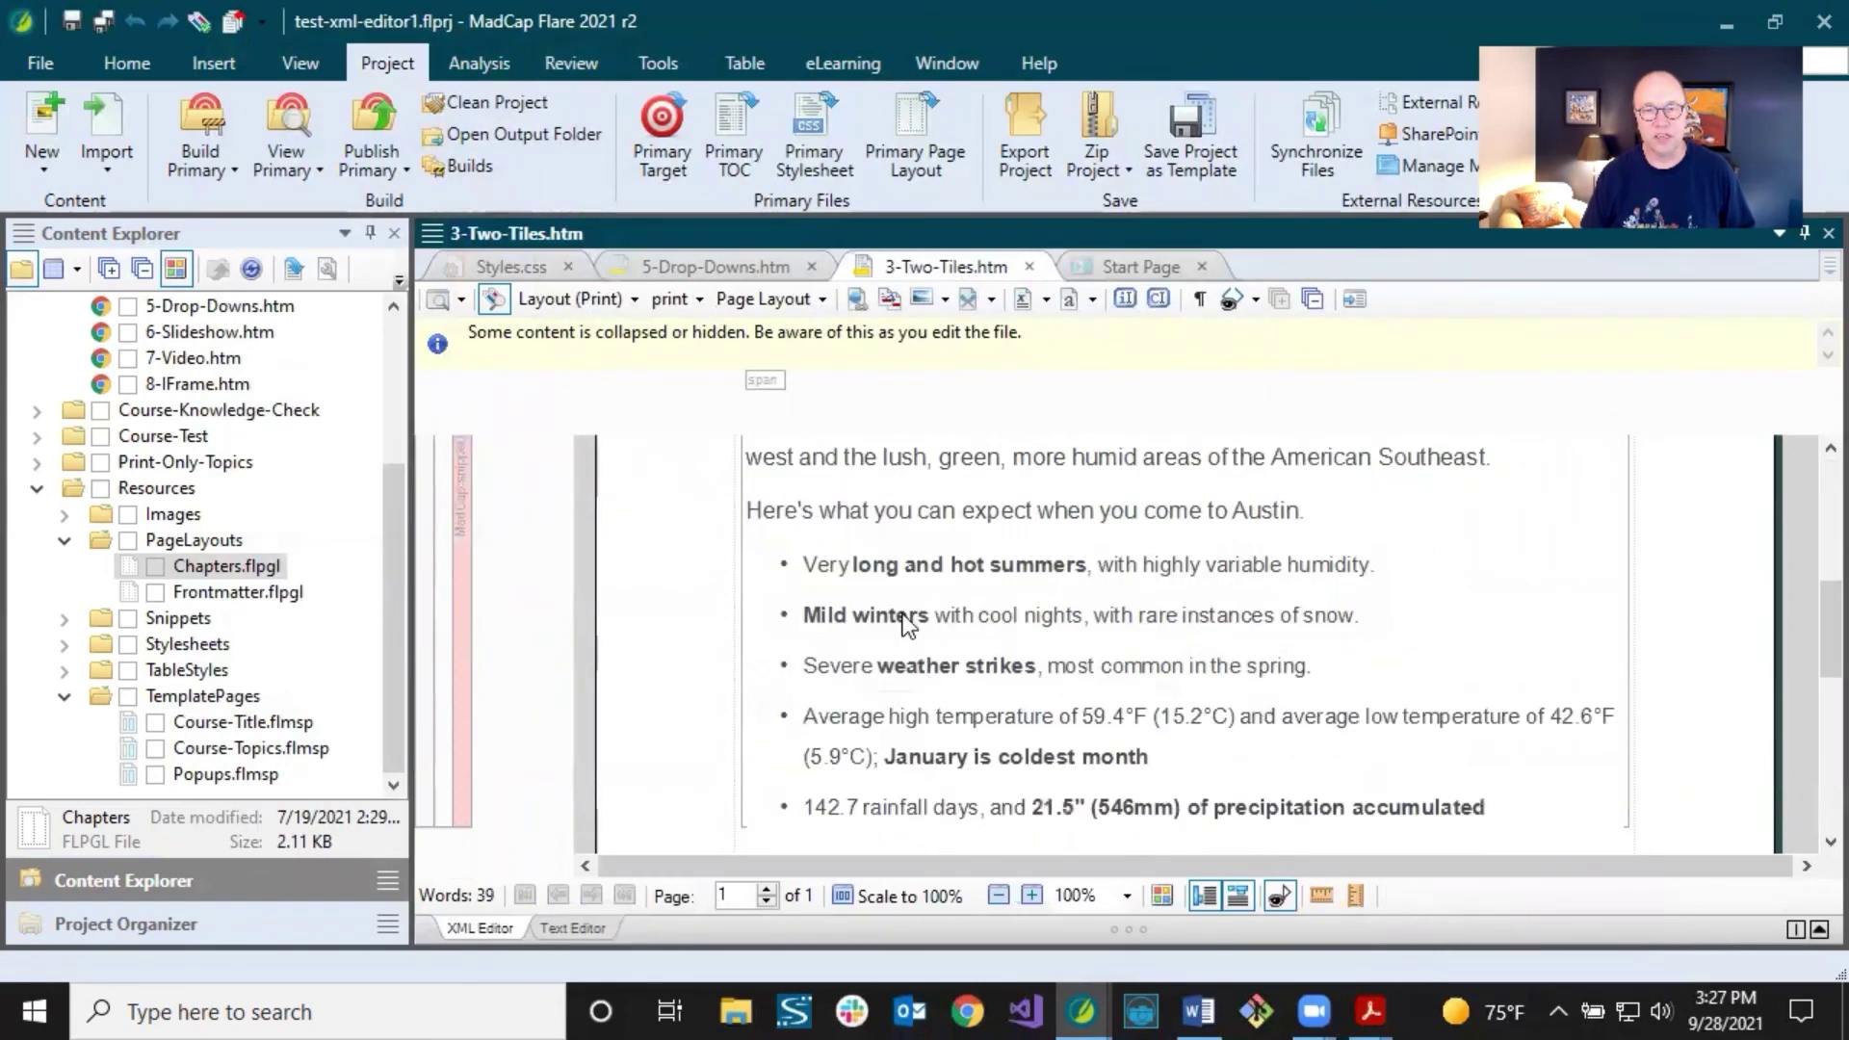
scroll(892, 576, down, 4)
scroll(892, 576, up, 5)
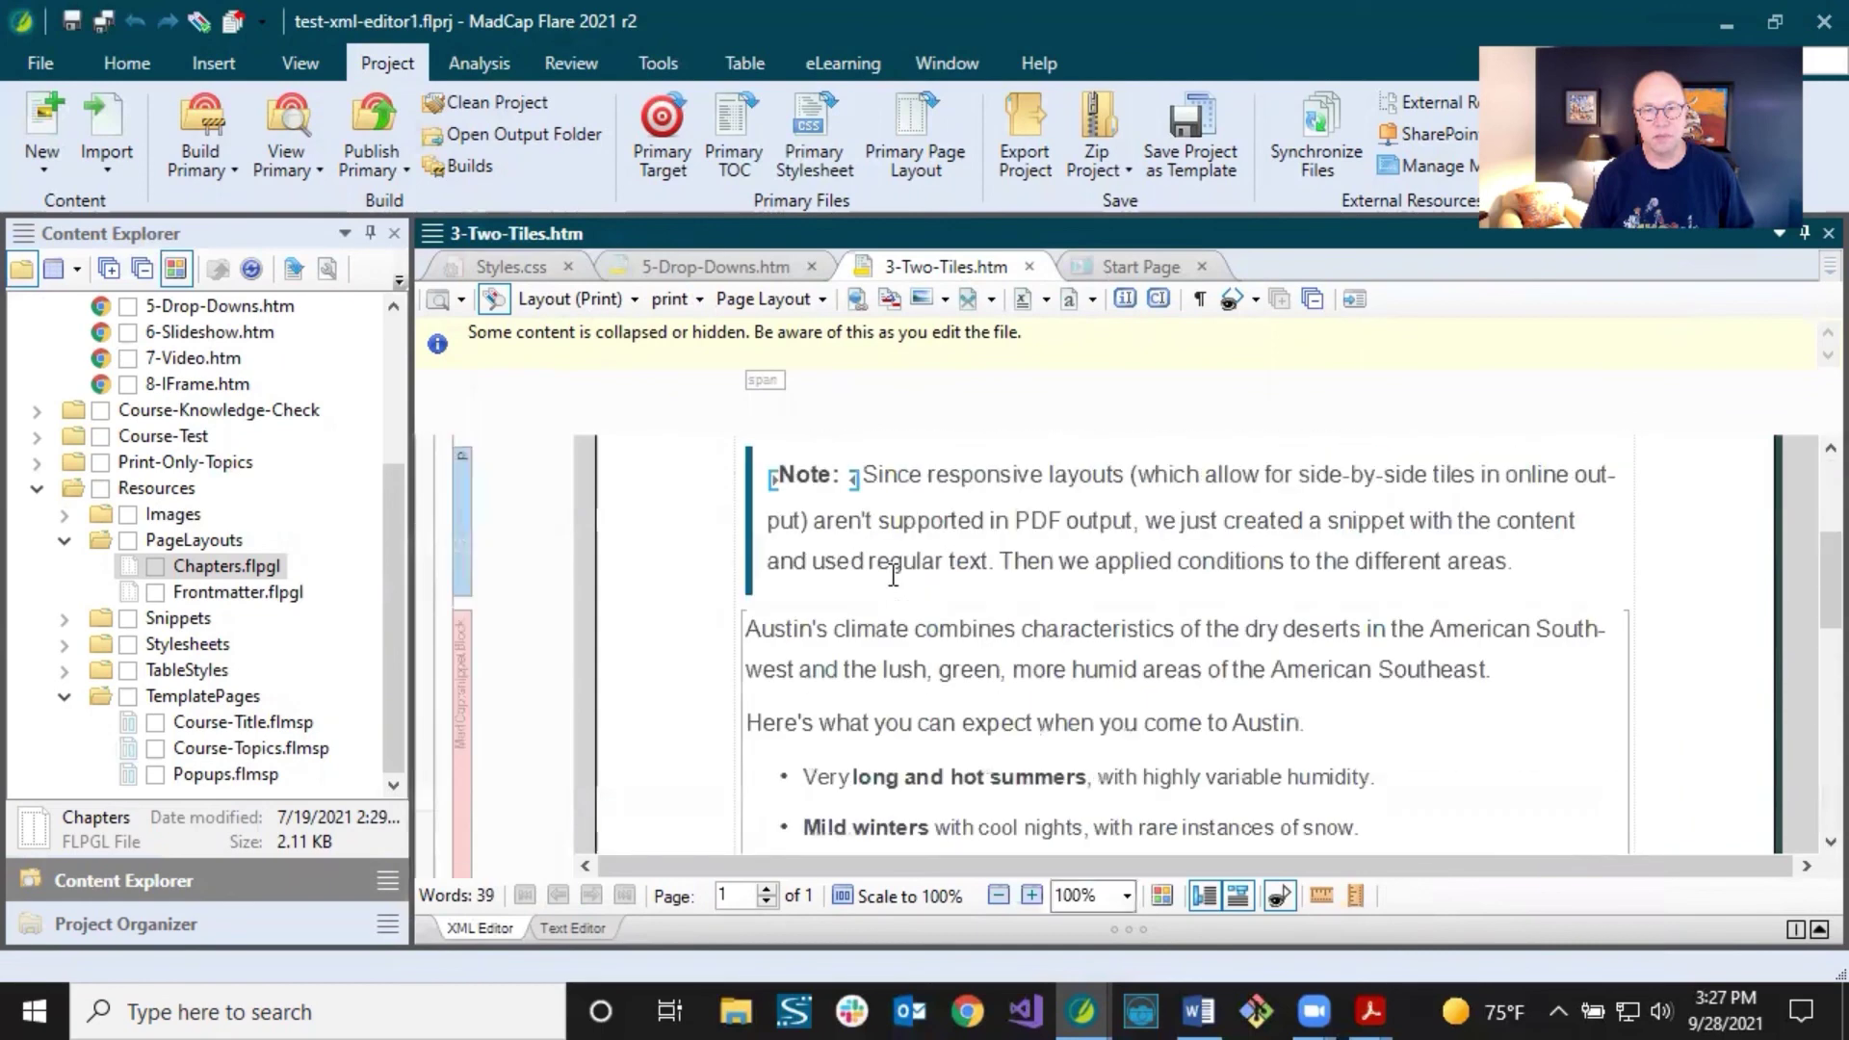